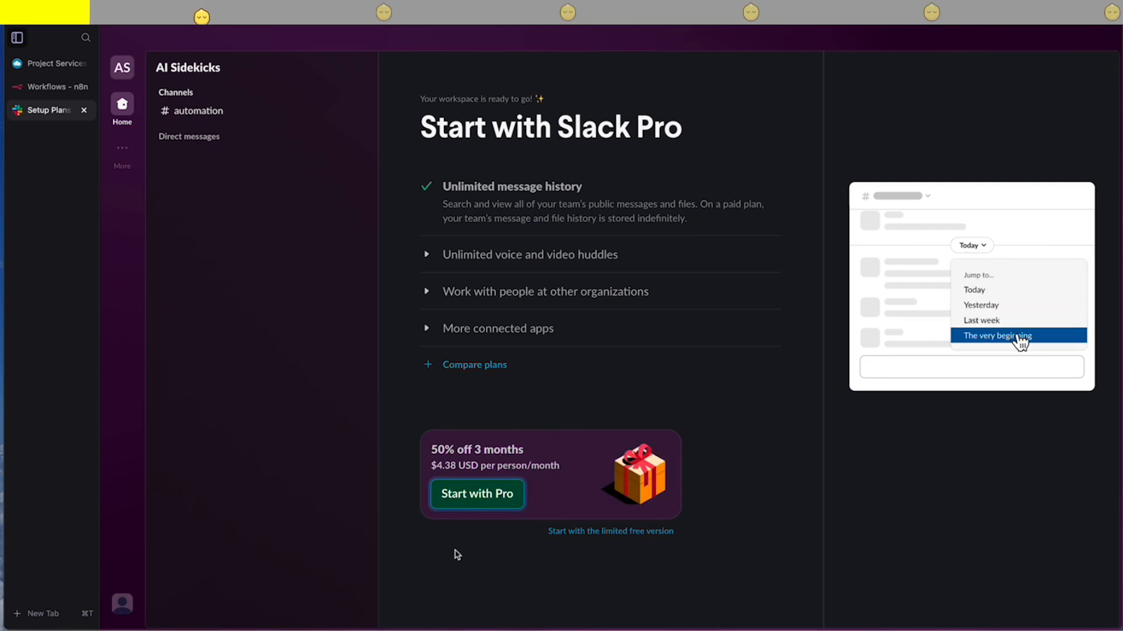
- Start the workspace on the limited free version and open the Slack API apps page in a new browser tab
{"action": "left_click", "coordinate": [626, 531]}
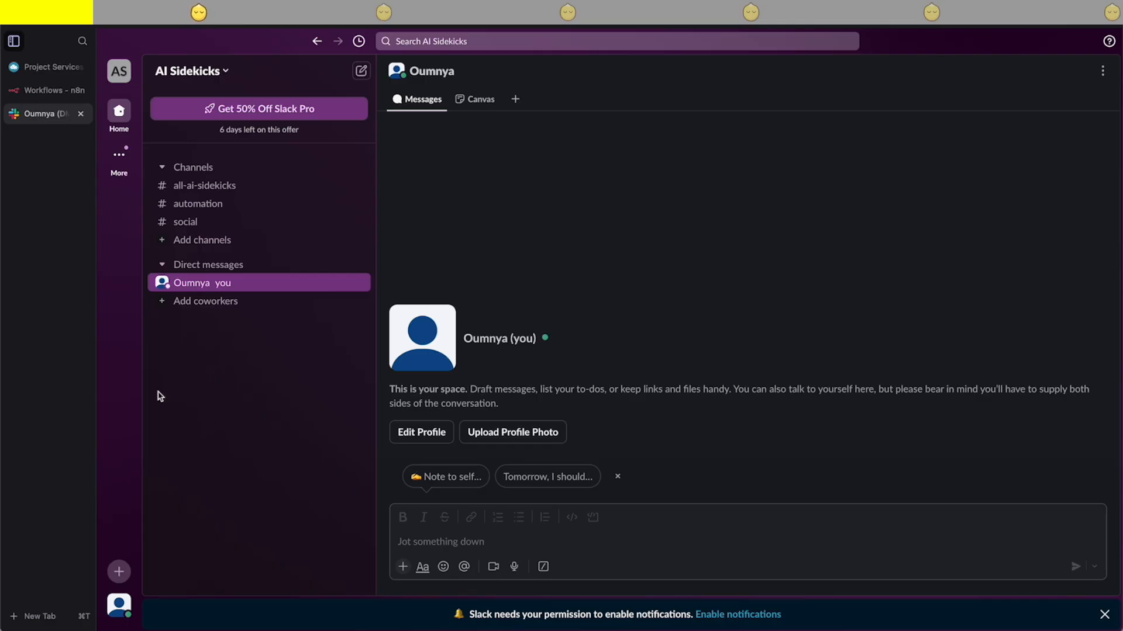
{"action": "left_click", "coordinate": [24, 621]}
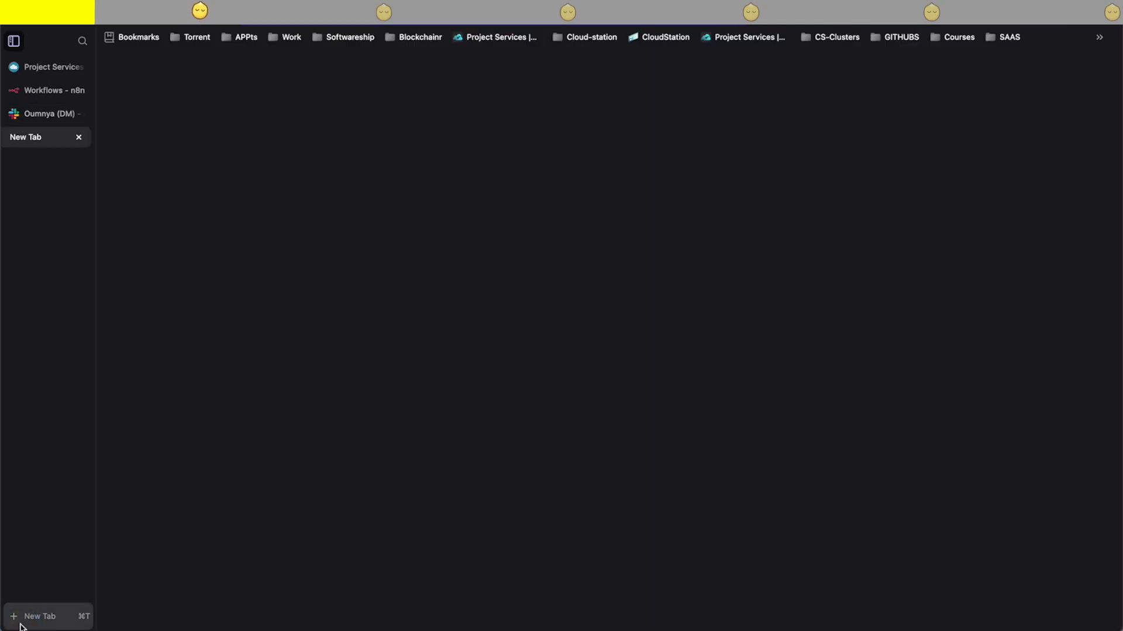
{"action": "type", "text": "api.slack.com"}
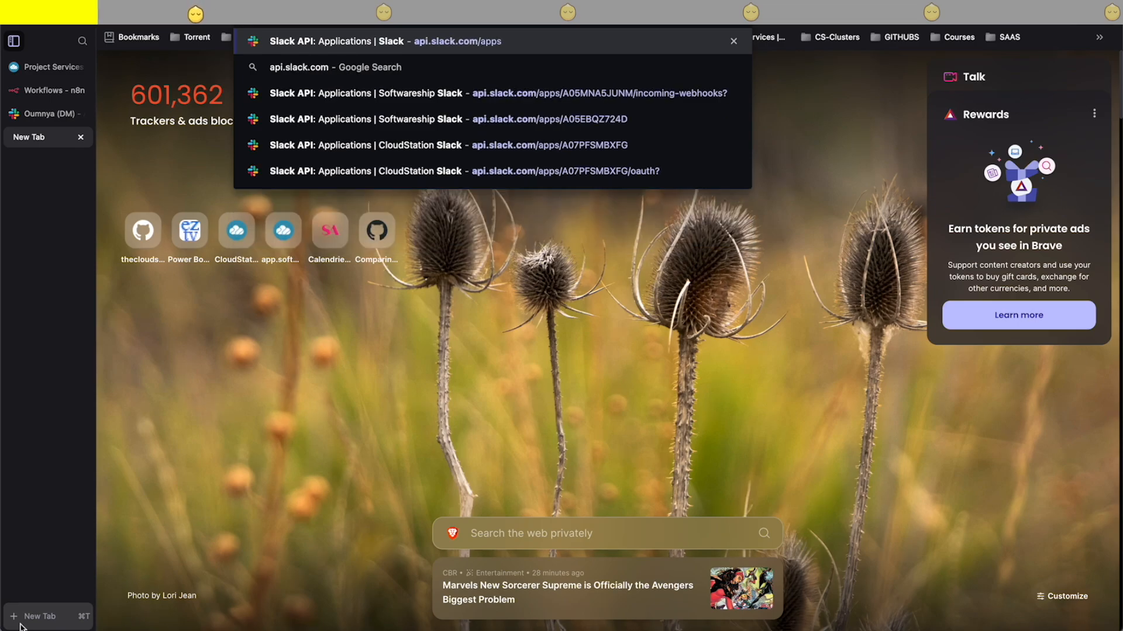
{"action": "key", "text": "Return"}
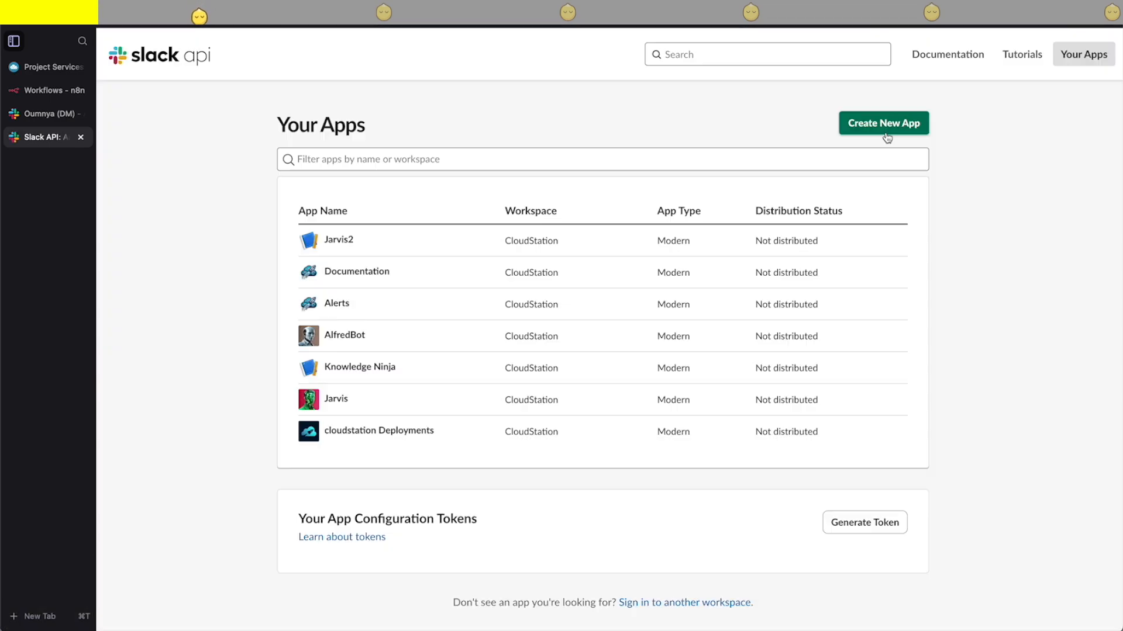
- Create a Slack app from scratch named JarvisBiz in the AI Sidekicks workspace
{"action": "left_click", "coordinate": [875, 125]}
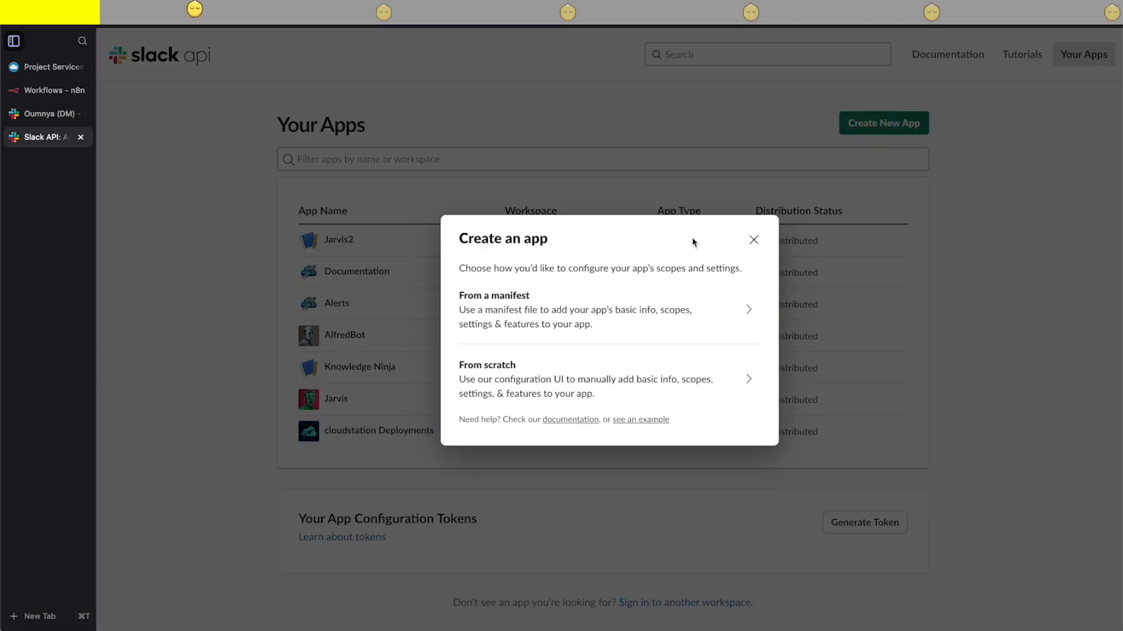
{"action": "left_click", "coordinate": [513, 367]}
{"action": "left_click", "coordinate": [491, 241]}
{"action": "type", "text": "JarvisBis"}
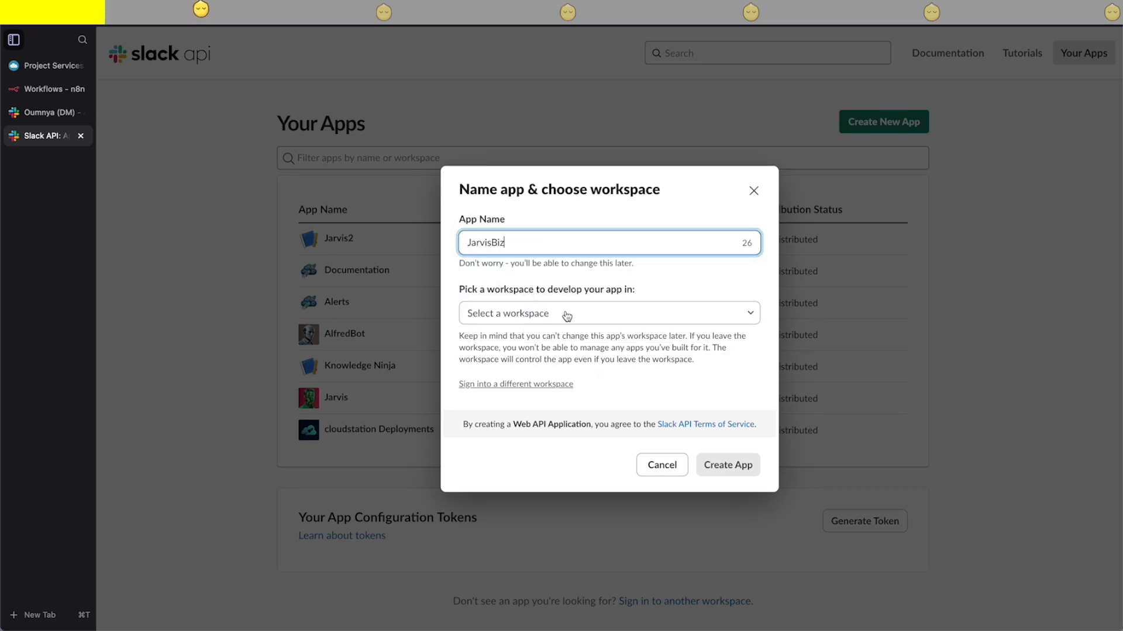
{"action": "left_click", "coordinate": [576, 321]}
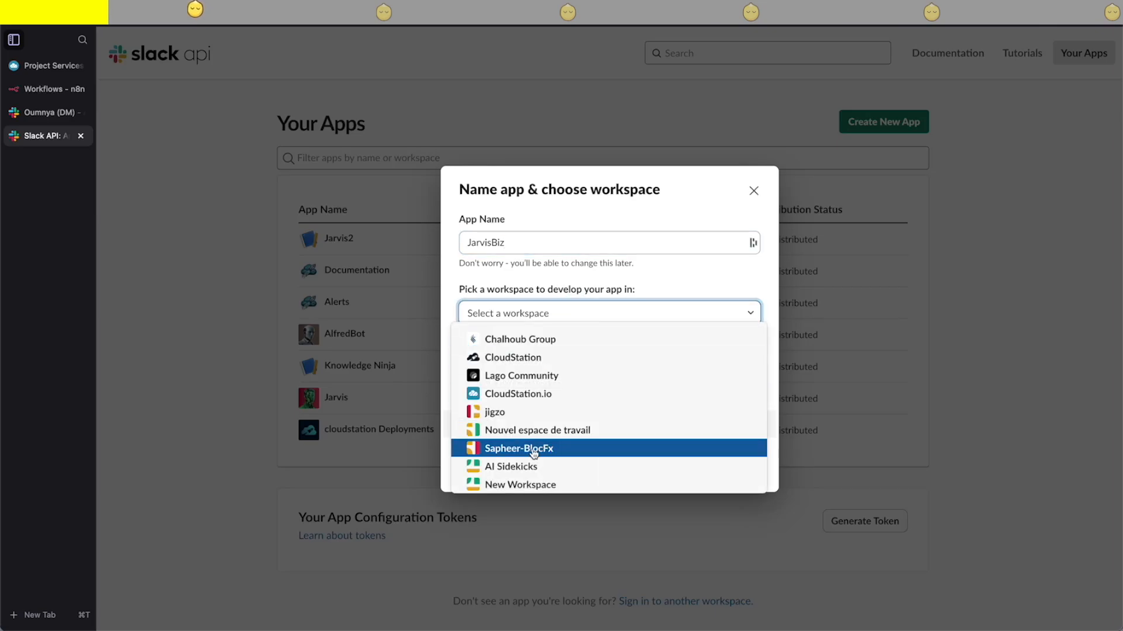
{"action": "left_click", "coordinate": [522, 466]}
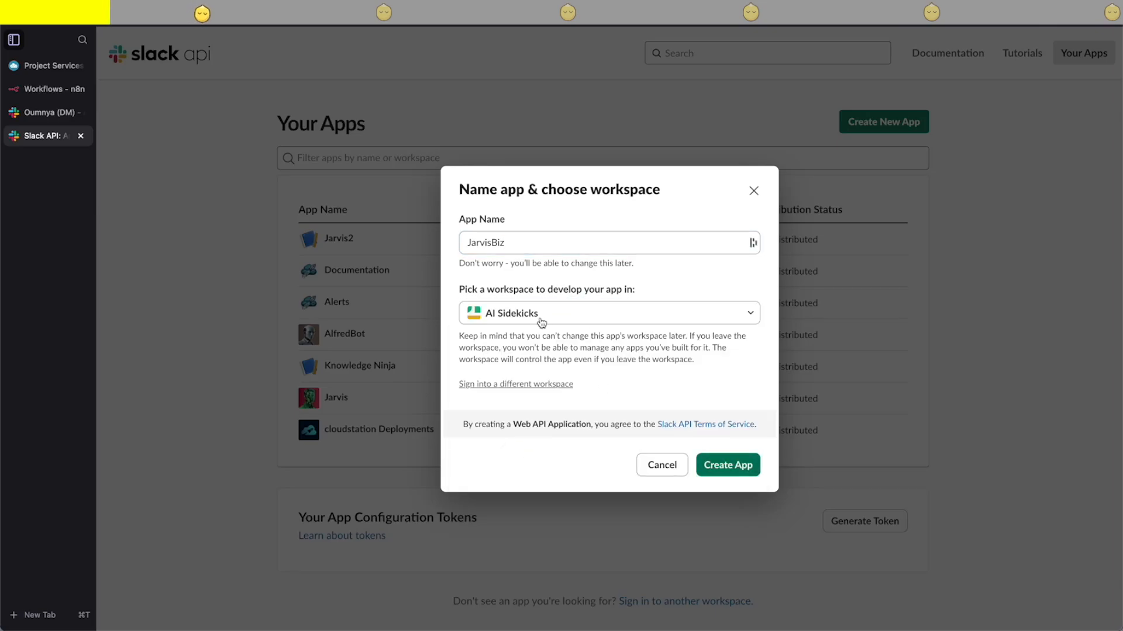
{"action": "left_click", "coordinate": [726, 466]}
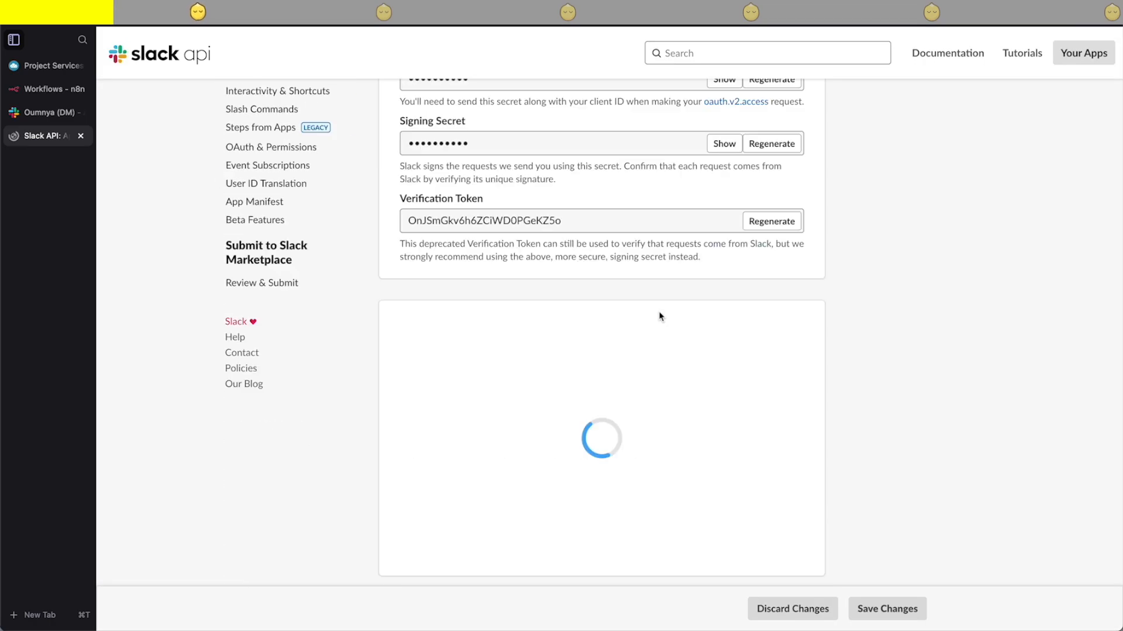
- Enter "Your 24/7 AI sales team, powered by JARVIS 🤖" as the short description in the app's display information
{"action": "left_click", "coordinate": [580, 148]}
{"action": "left_click", "coordinate": [581, 329]}
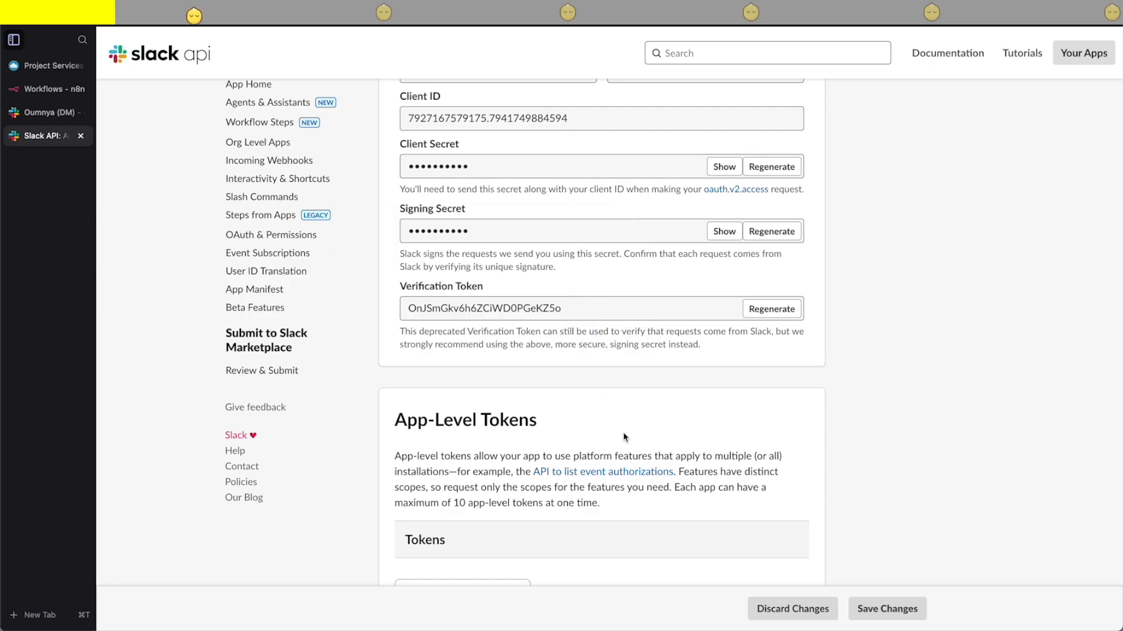
{"action": "scroll", "coordinate": [549, 456], "scroll_direction": "down", "scroll_amount": 15}
{"action": "scroll", "coordinate": [549, 456], "scroll_direction": "up", "scroll_amount": 4}
{"action": "left_click", "coordinate": [583, 259]}
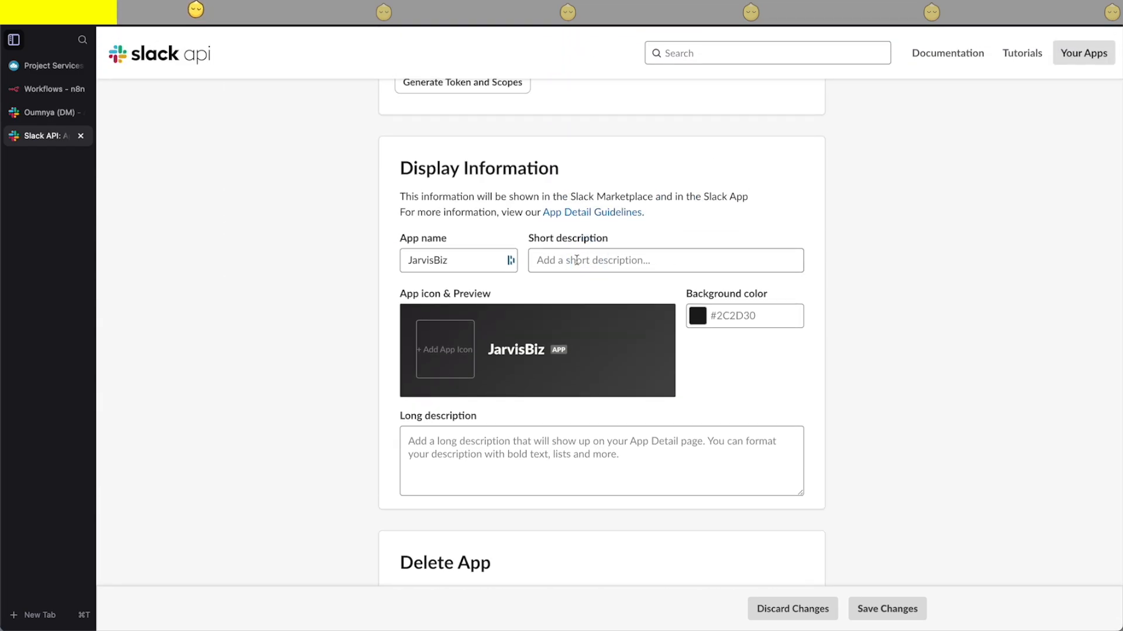
{"action": "left_click", "coordinate": [560, 258]}
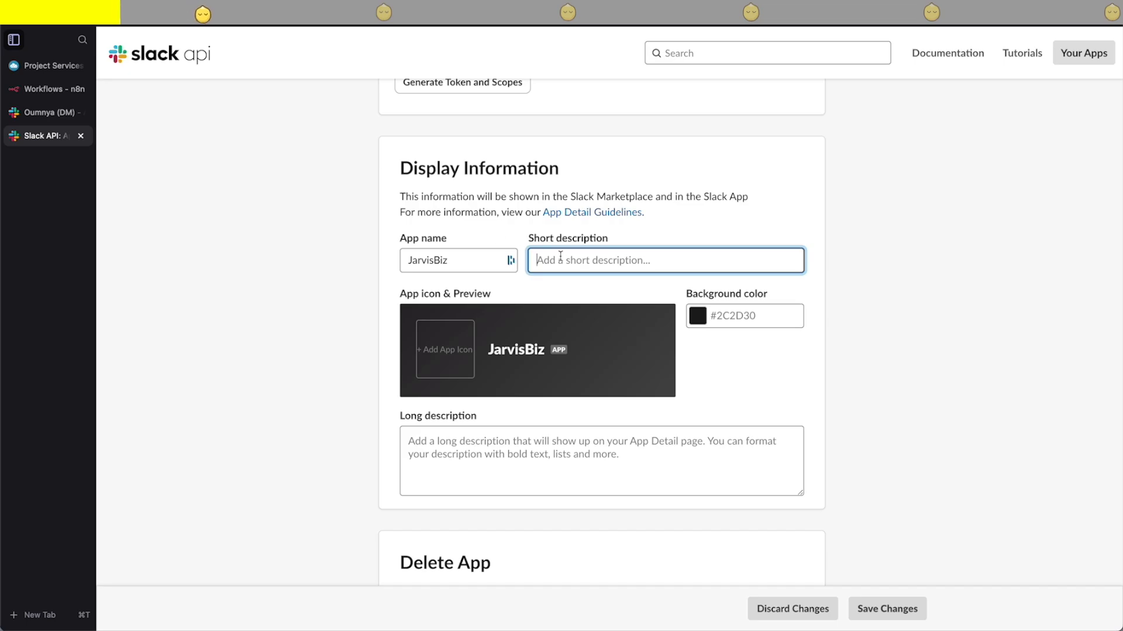
{"action": "type", "text": "Your 24/7 AI sales team, powered by JARVIS 🤖"}
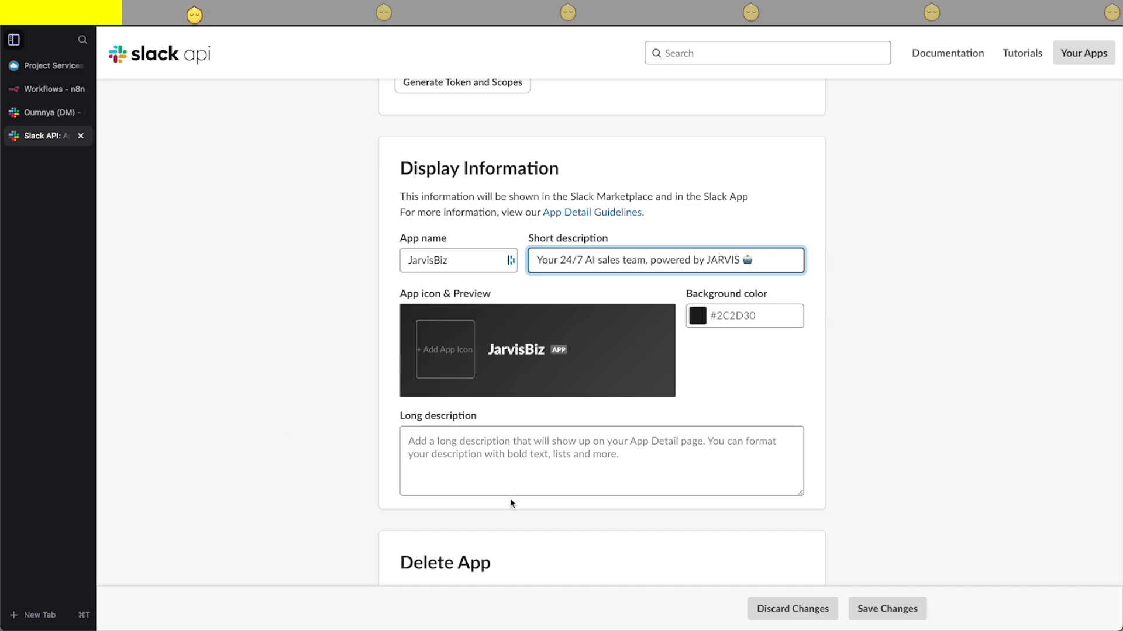
- Set the app's long description to "JARVIS handles leads, follow-ups, and pipeline management while you focus on closing deals. Automation made simple. 🚀"
{"action": "scroll", "coordinate": [437, 456], "scroll_direction": "down", "scroll_amount": 1}
{"action": "key", "text": "ctrl+Left"}
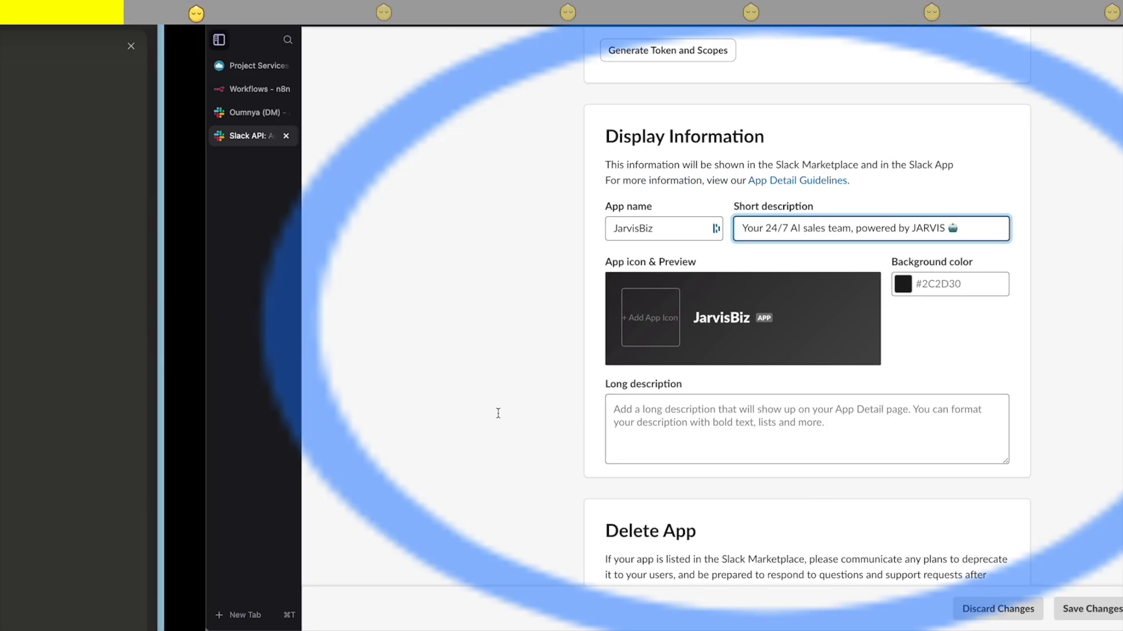
{"action": "left_click_drag", "start_coordinate": [429, 525], "coordinate": [196, 480]}
{"action": "key", "text": "super+c"}
{"action": "key", "text": "ctrl+Right"}
{"action": "left_click", "coordinate": [489, 426]}
{"action": "key", "text": "super+v"}
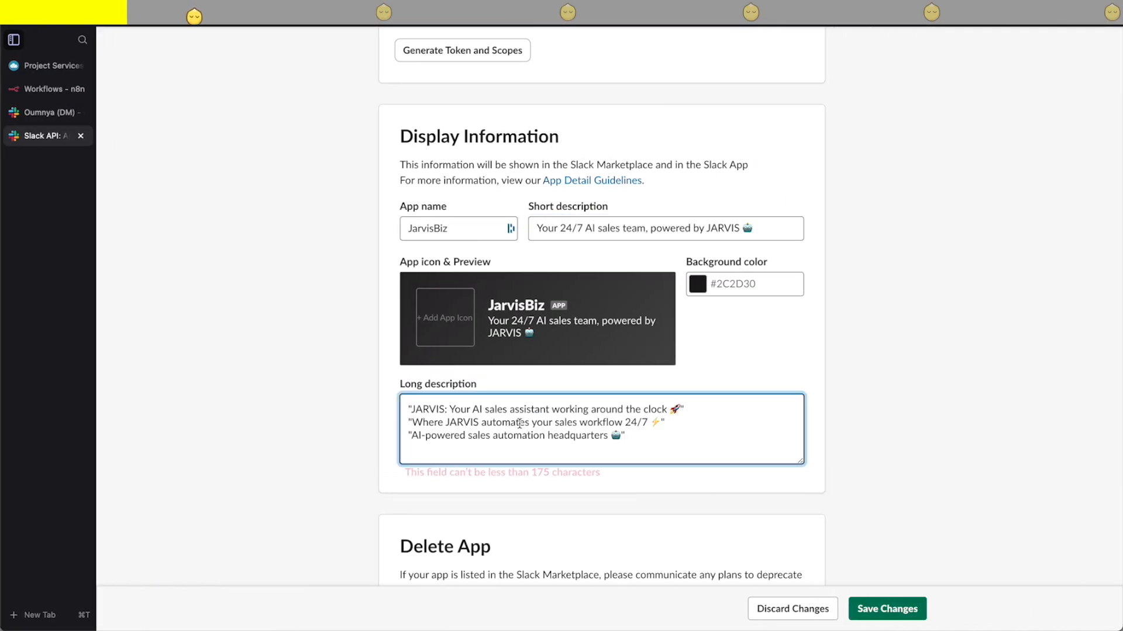
{"action": "key", "text": "BackSpace"}
{"action": "key", "text": "BackSpace"}
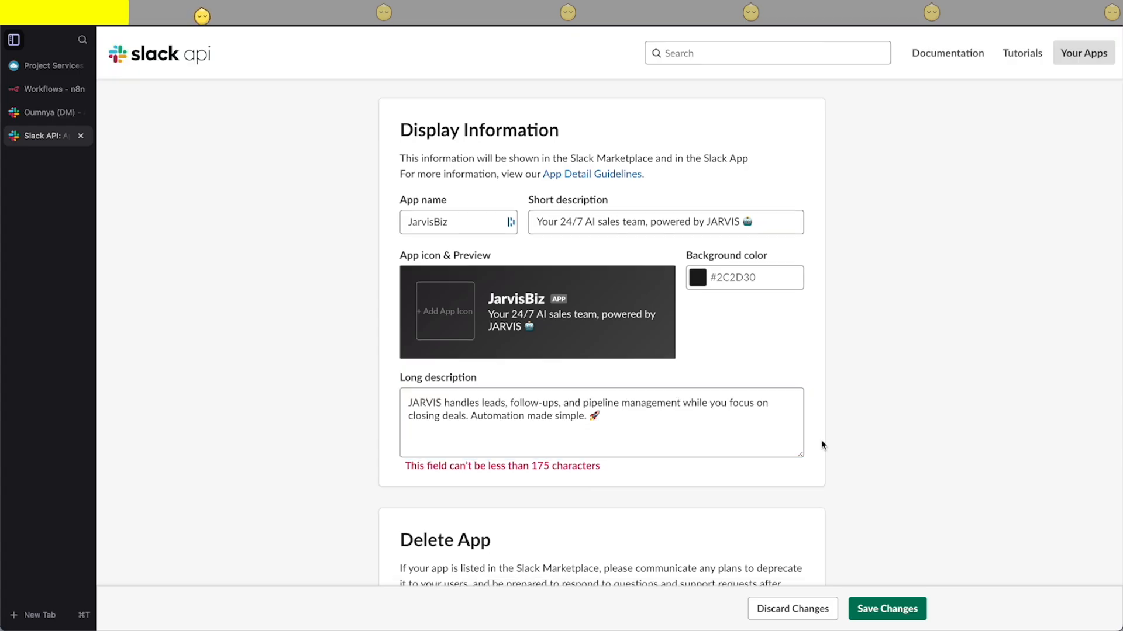
- Save the display information with the short description cut to "Your 24/7 AI sales team 🤖" and the background color #d83469
{"action": "left_click_drag", "start_coordinate": [741, 223], "coordinate": [645, 222]}
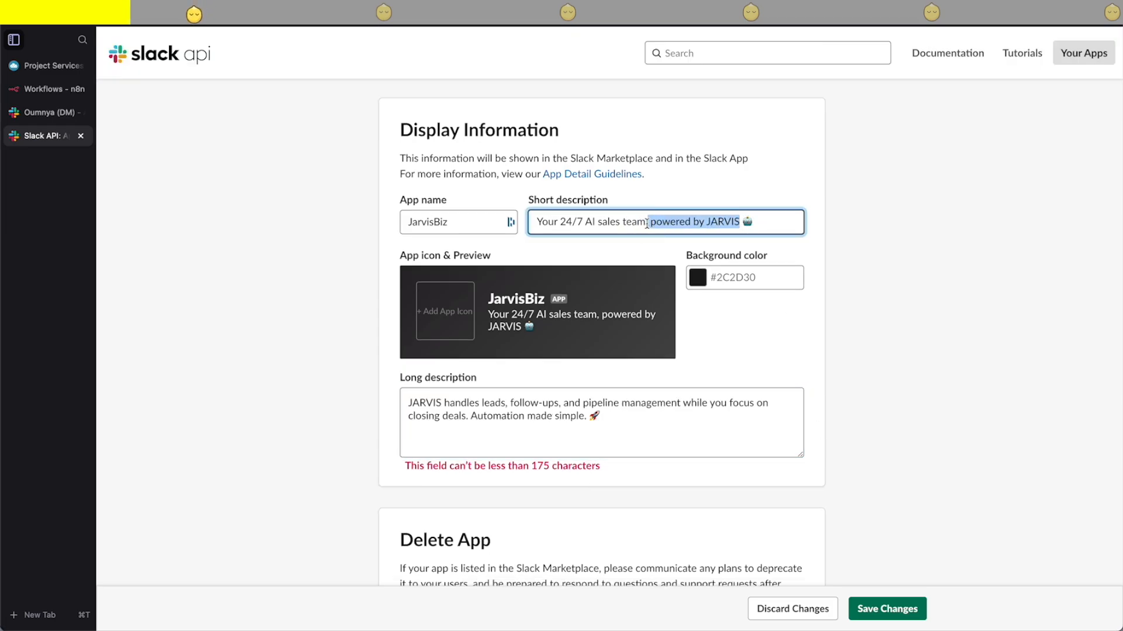
{"action": "key", "text": "BackSpace"}
{"action": "left_click", "coordinate": [708, 283]}
{"action": "key", "text": "BackSpace"}
{"action": "scroll", "coordinate": [708, 282], "scroll_direction": "down", "scroll_amount": 3}
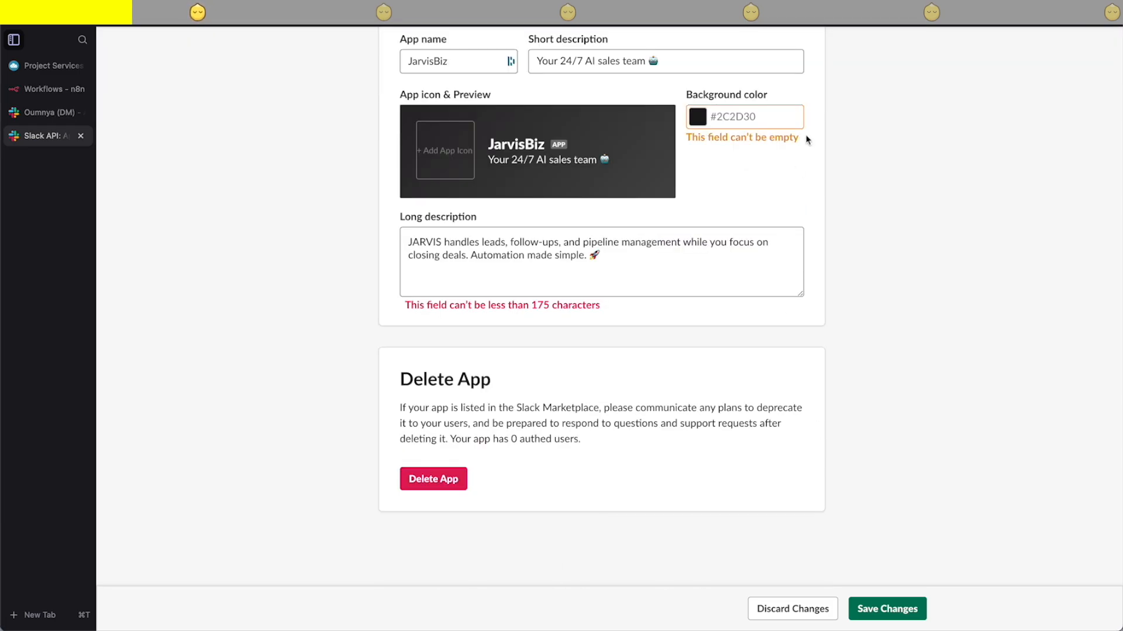
{"action": "key", "text": "super+v"}
{"action": "left_click", "coordinate": [867, 395]}
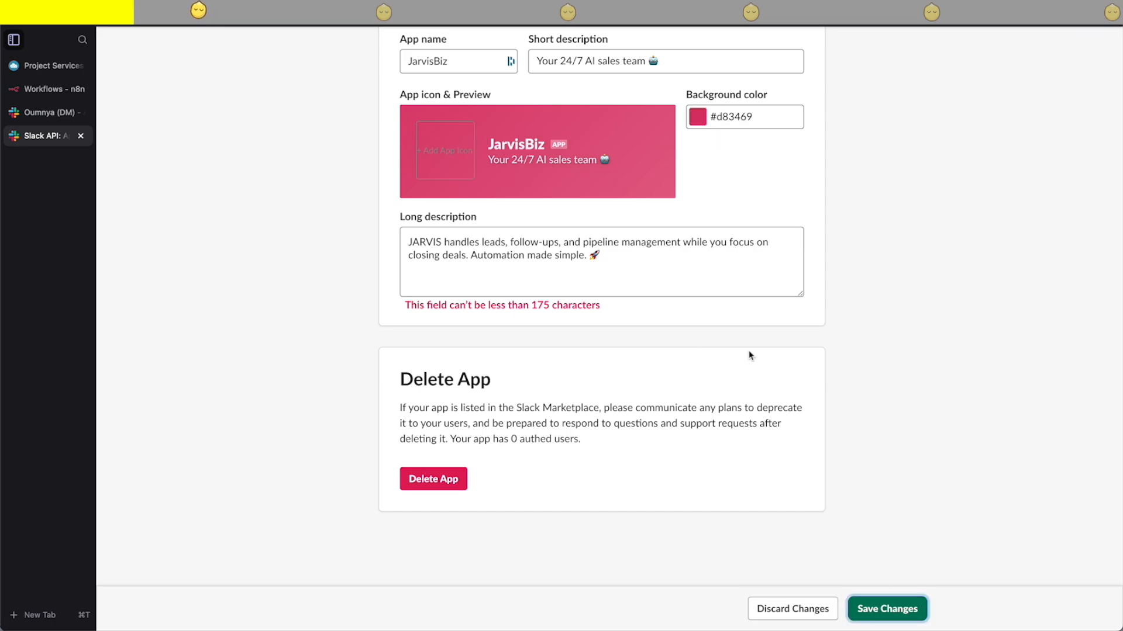
{"action": "left_click", "coordinate": [871, 608]}
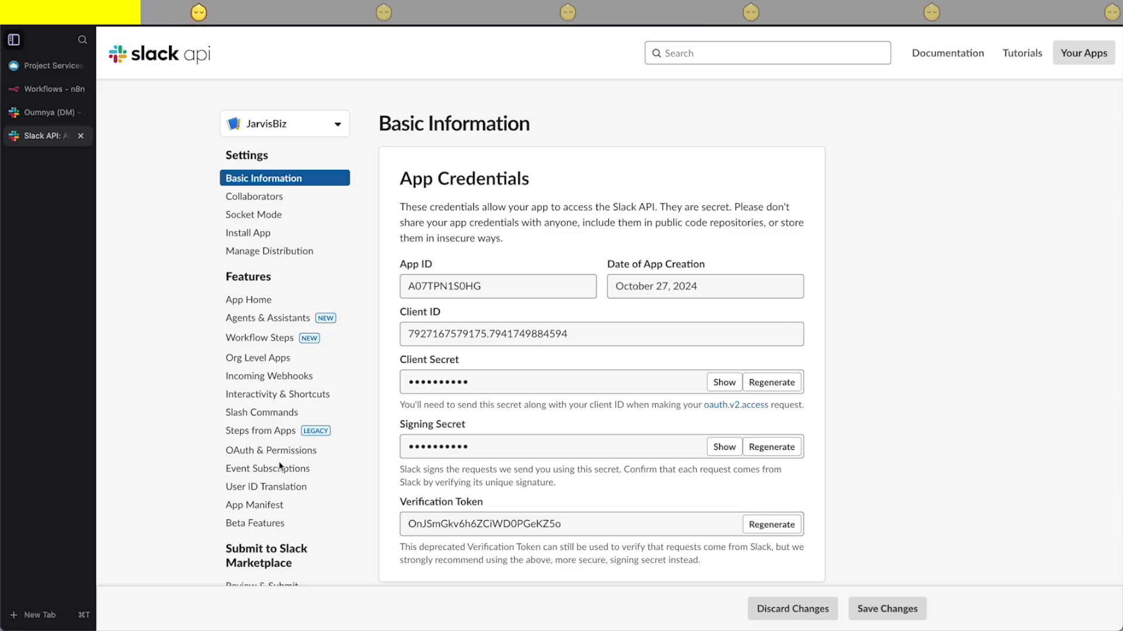
- Add the channels:history bot token scope in the app's OAuth & Permissions settings
{"action": "scroll", "coordinate": [266, 476], "scroll_direction": "down", "scroll_amount": 2}
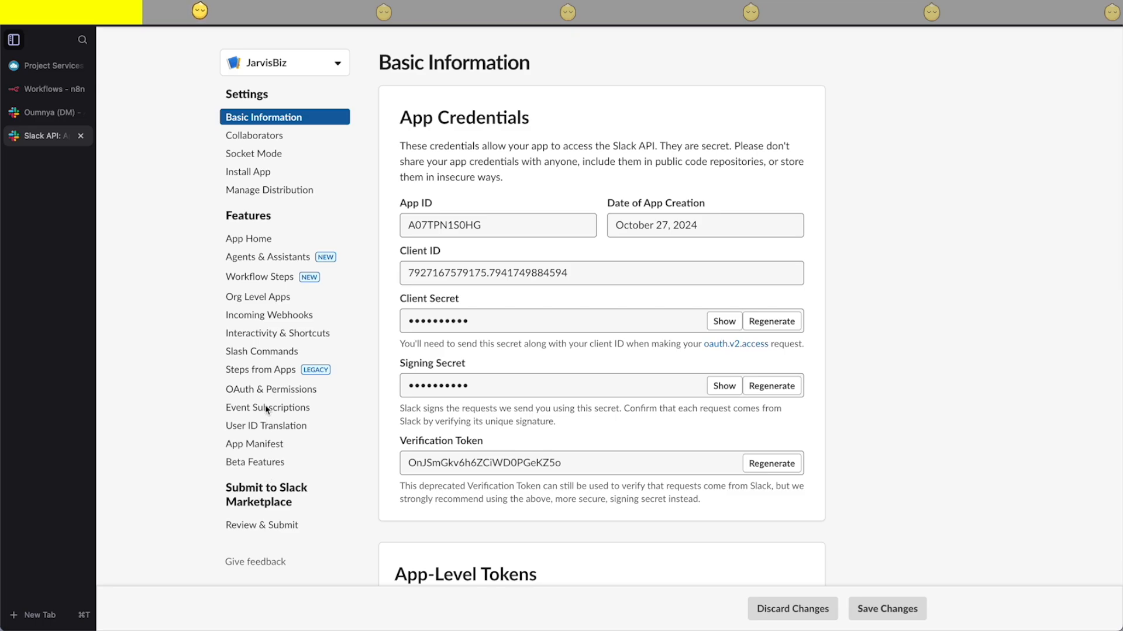
{"action": "scroll", "coordinate": [263, 311], "scroll_direction": "up", "scroll_amount": 1}
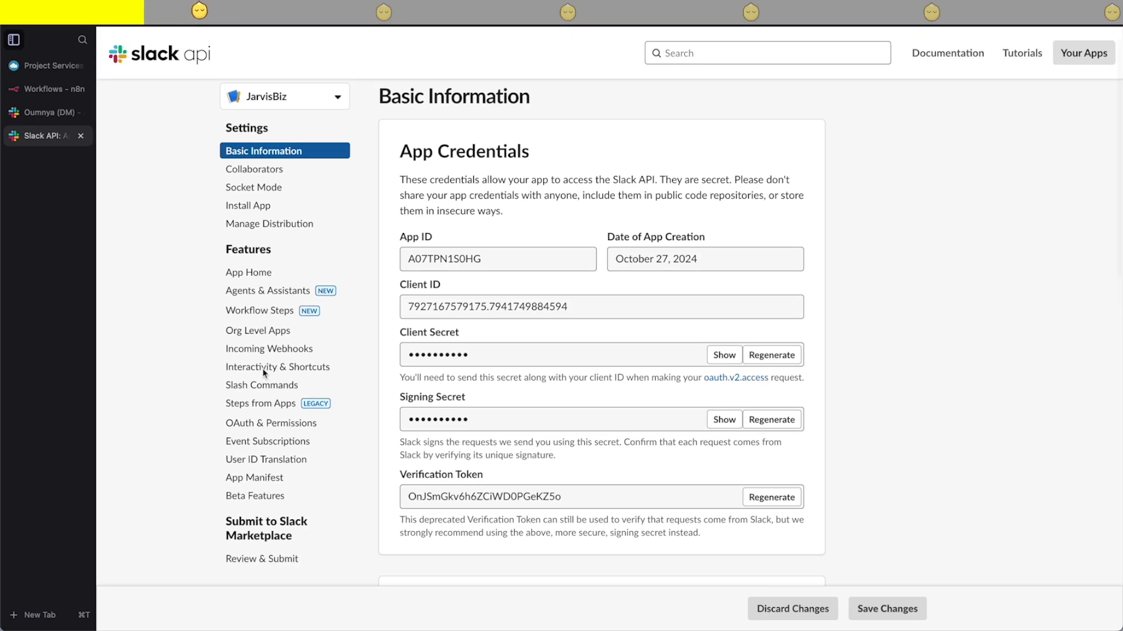
{"action": "left_click", "coordinate": [270, 424]}
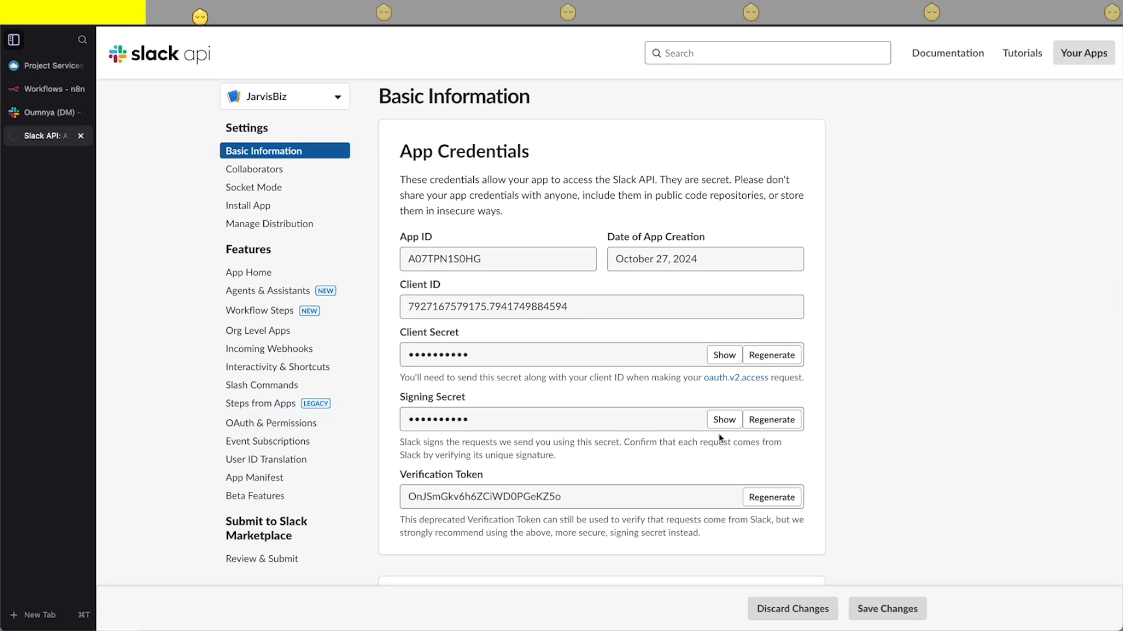
{"action": "scroll", "coordinate": [713, 426], "scroll_direction": "down", "scroll_amount": 5}
{"action": "scroll", "coordinate": [713, 425], "scroll_direction": "down", "scroll_amount": 9}
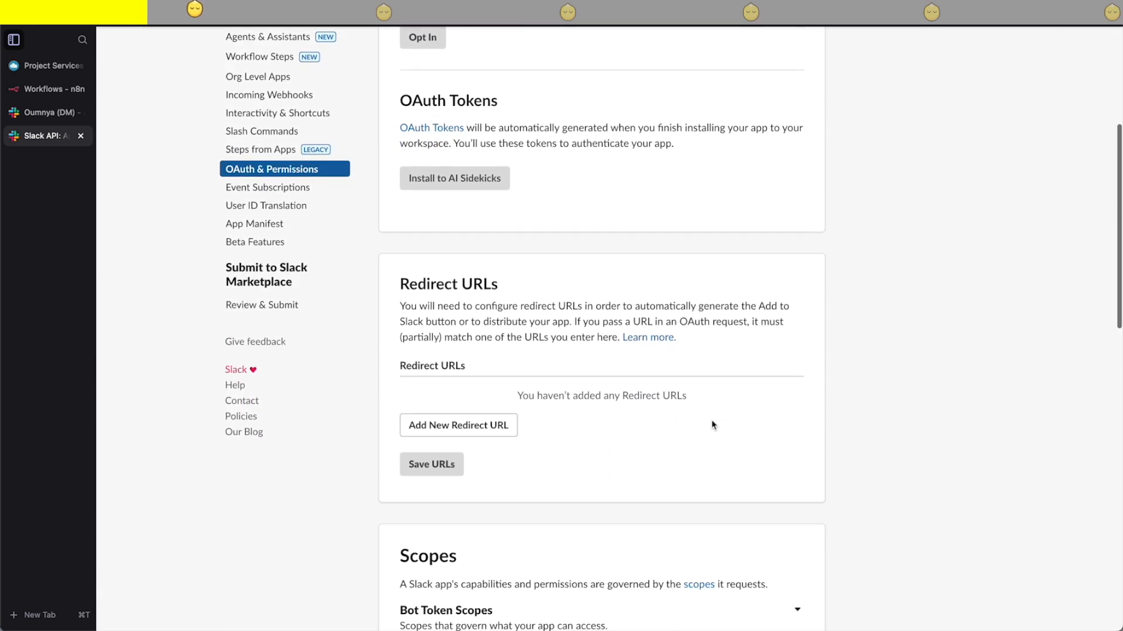
{"action": "scroll", "coordinate": [714, 425], "scroll_direction": "down", "scroll_amount": 4}
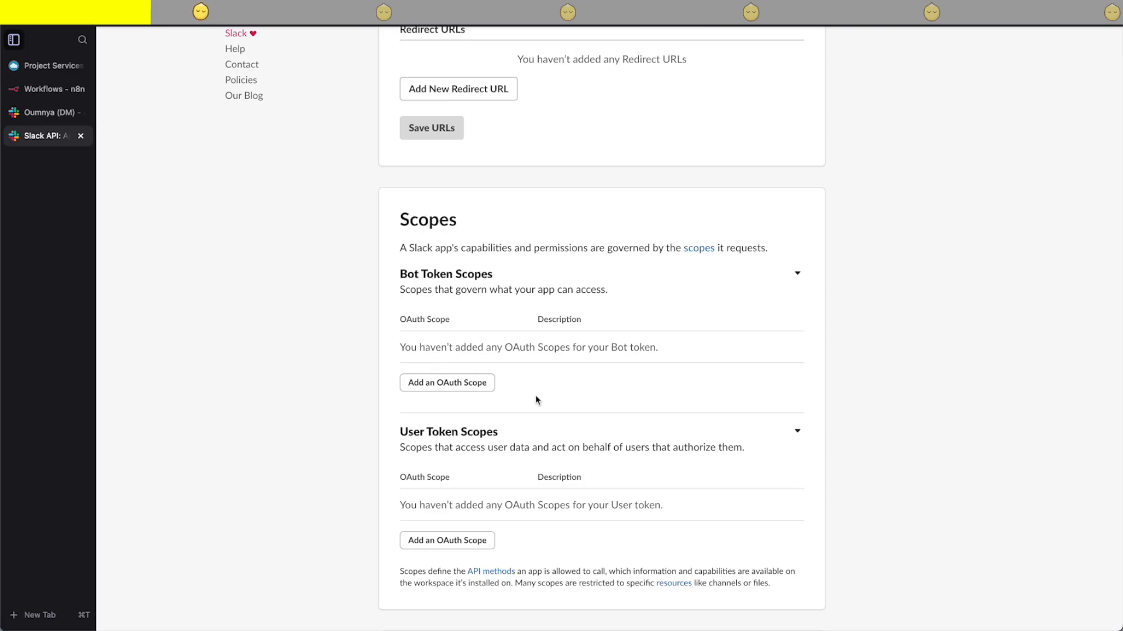
{"action": "left_click", "coordinate": [462, 392]}
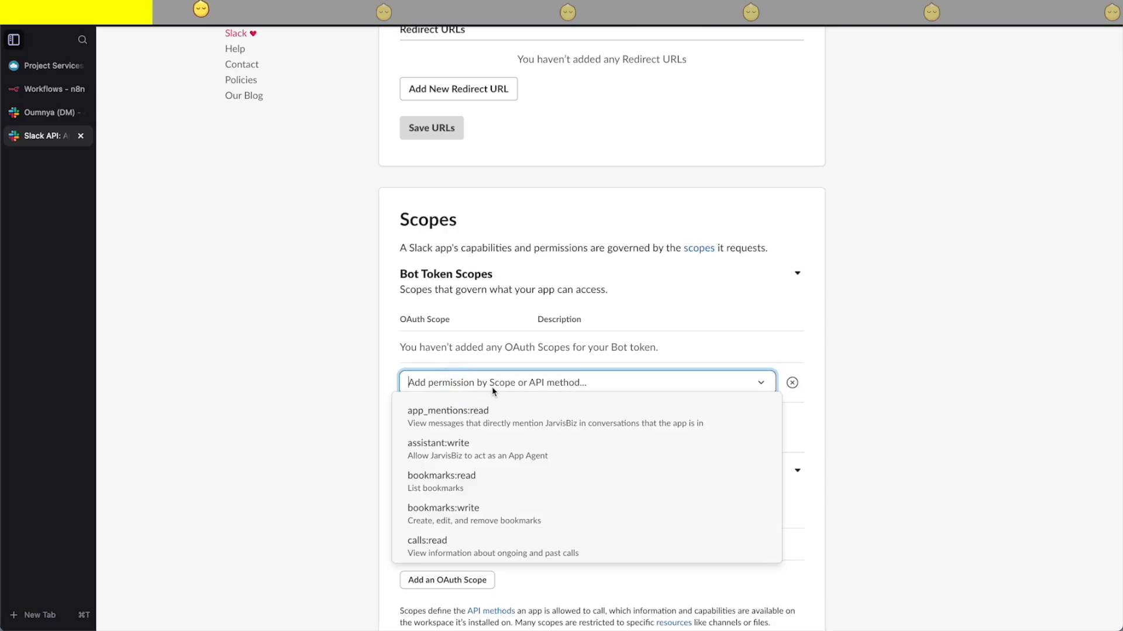
{"action": "type", "text": "cha"}
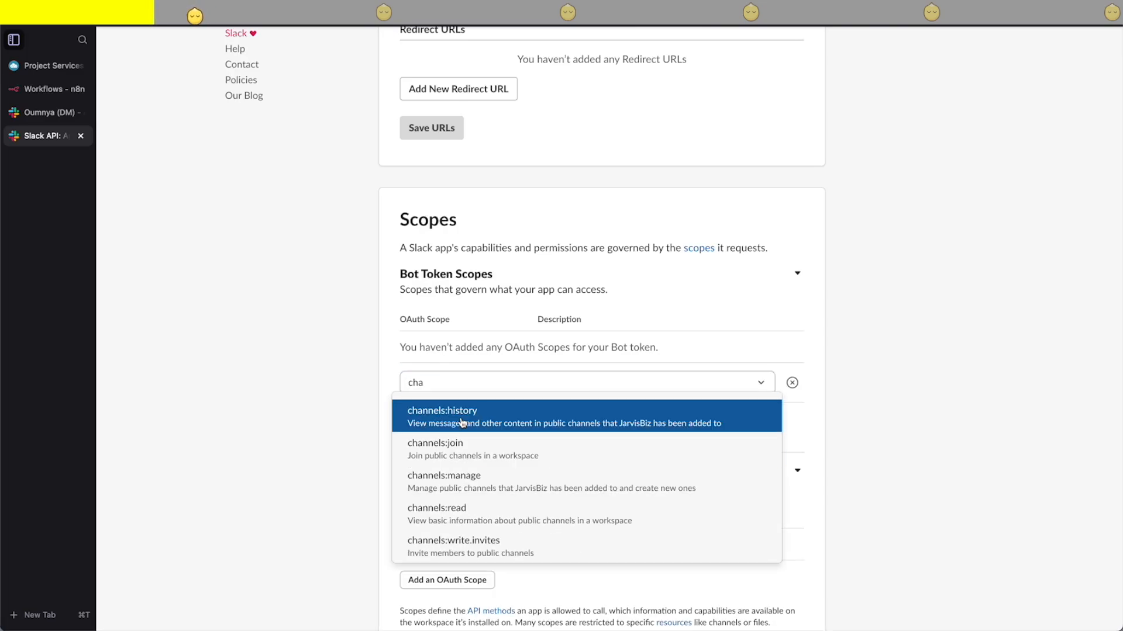
{"action": "left_click", "coordinate": [461, 422]}
- Add the chat:write and chat:write.customize scopes to the app's bot token
{"action": "type", "text": "chat"}
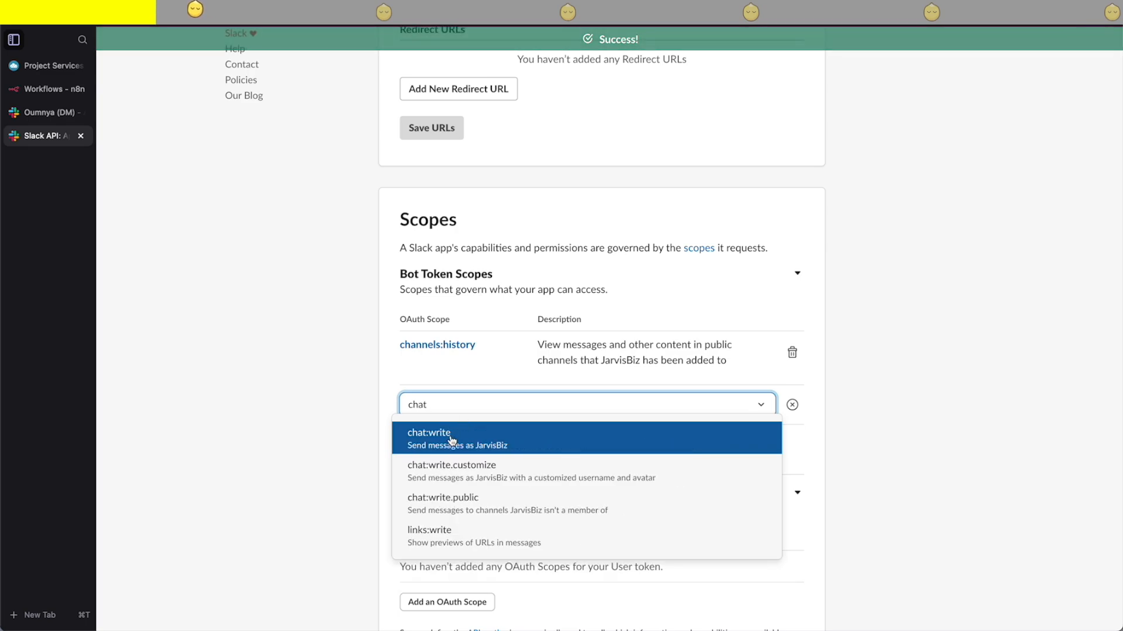
{"action": "left_click", "coordinate": [451, 439]}
{"action": "left_click", "coordinate": [450, 450]}
{"action": "type", "text": "cha"}
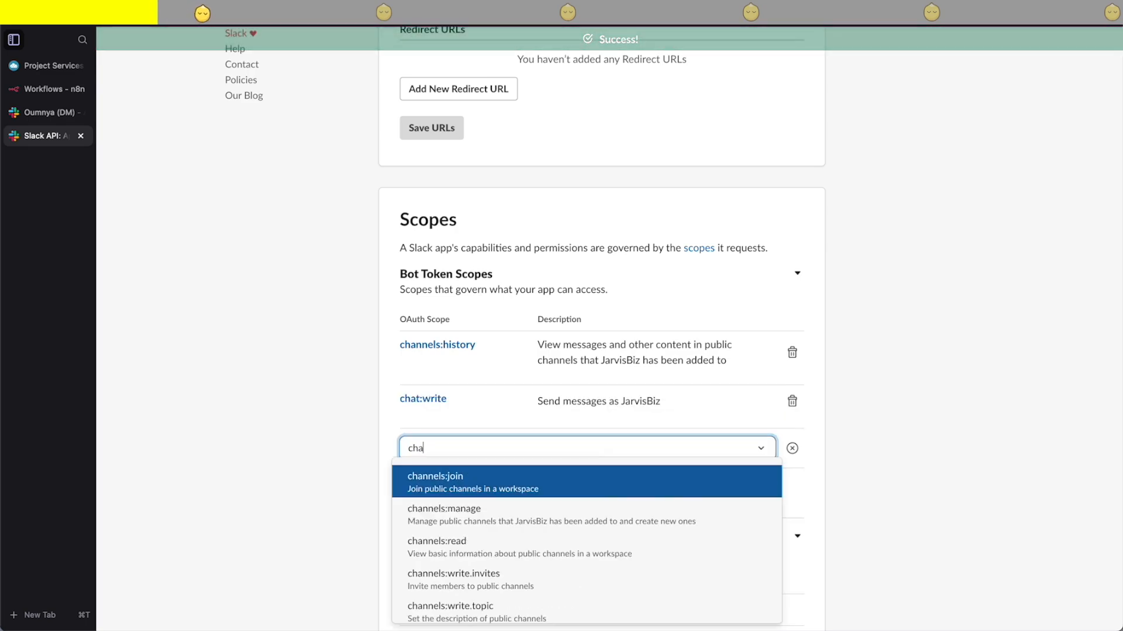
{"action": "type", "text": "t:wr"}
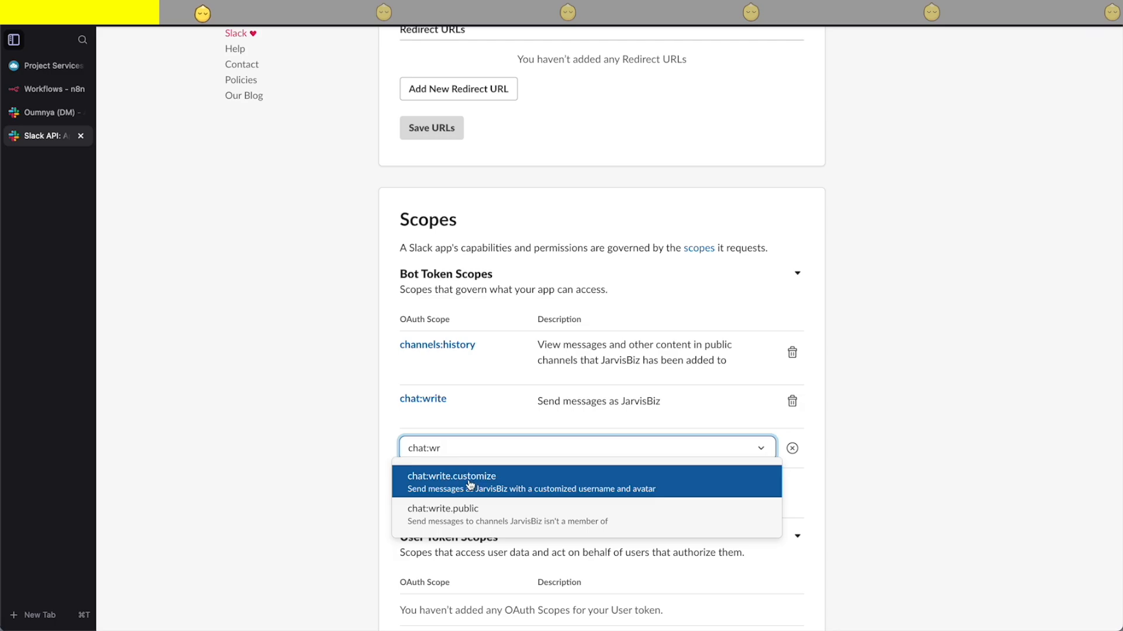
{"action": "left_click", "coordinate": [468, 483]}
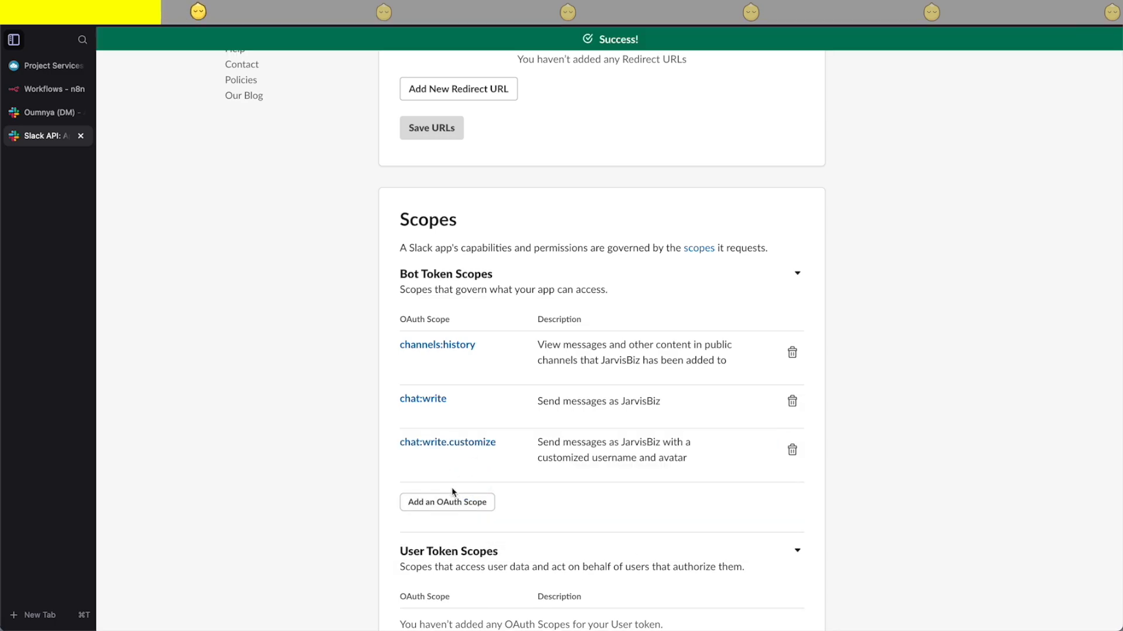
- Add the groups:history and groups:read scopes to the app's bot token
{"action": "scroll", "coordinate": [452, 492], "scroll_direction": "down", "scroll_amount": 1}
{"action": "left_click", "coordinate": [451, 458]}
{"action": "type", "text": "grou"}
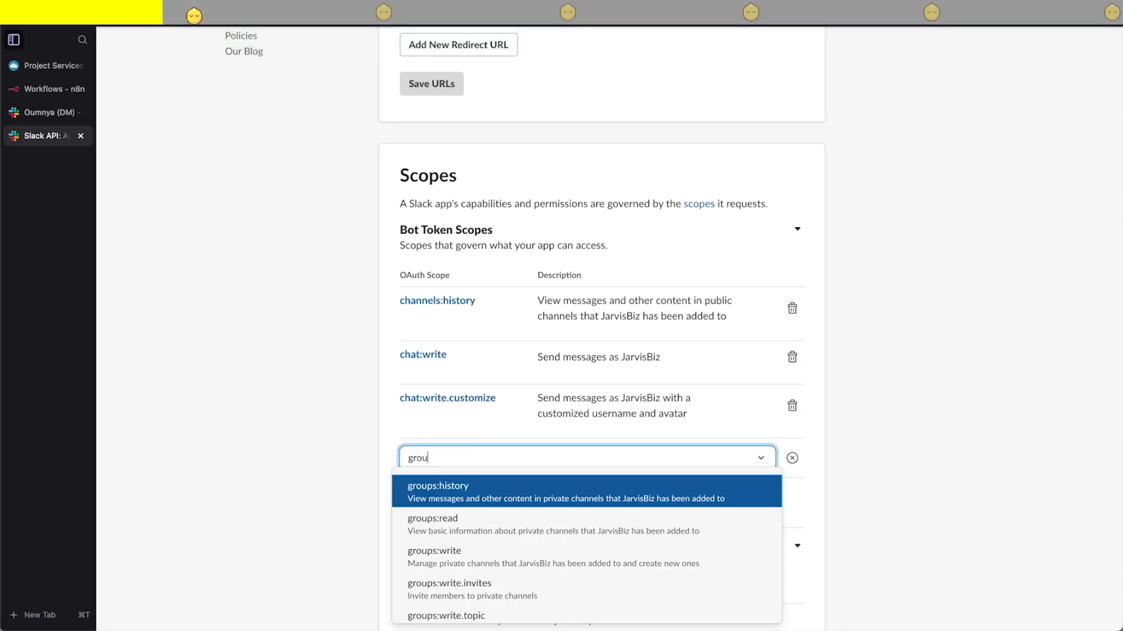
{"action": "left_click", "coordinate": [466, 486]}
{"action": "left_click", "coordinate": [419, 510]}
{"action": "type", "text": "gr"}
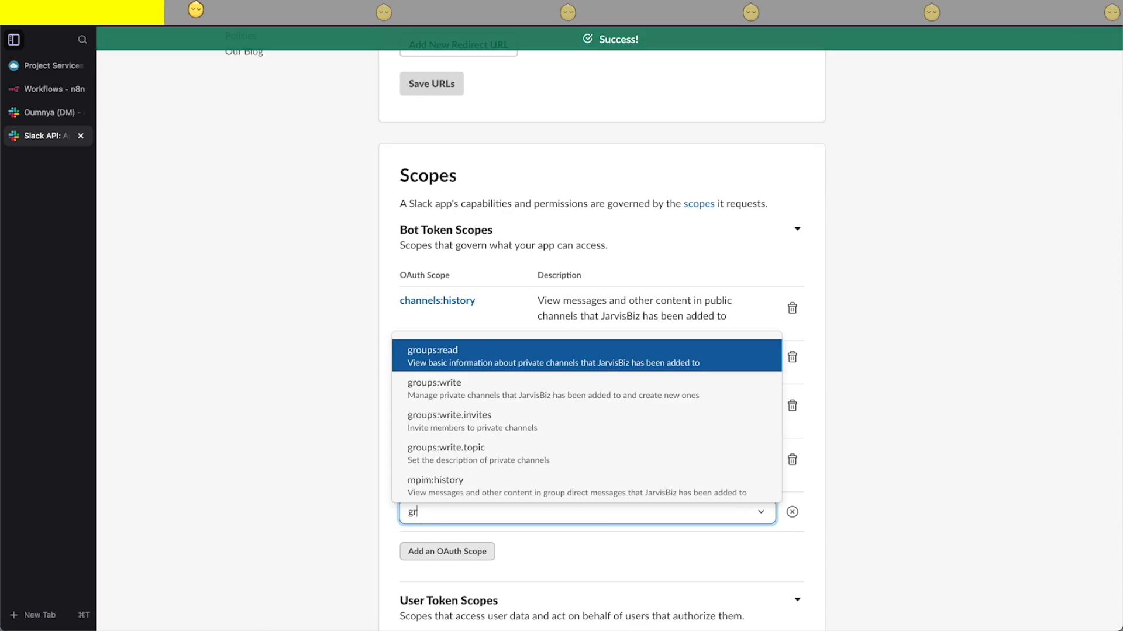
{"action": "type", "text": "o"}
{"action": "left_click", "coordinate": [462, 360]}
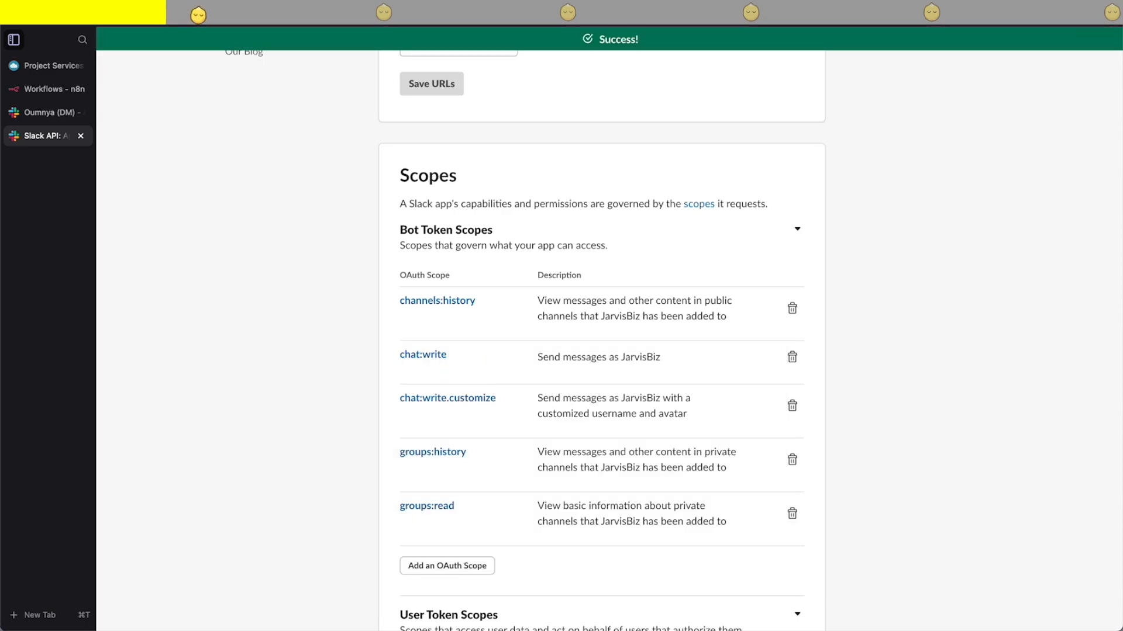
- Add the groups:write scope to the app's bot token
{"action": "left_click", "coordinate": [487, 567]}
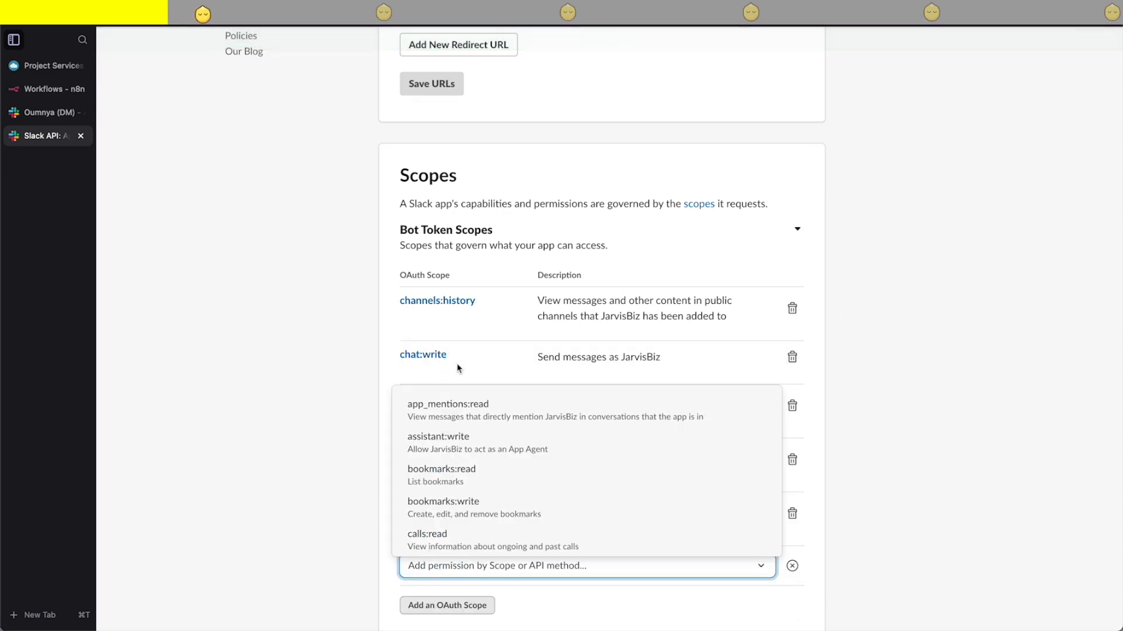
{"action": "type", "text": "gr"}
{"action": "left_click", "coordinate": [430, 412]}
- Add the groups:write.topic and groups:write.invites scopes to the app's bot token
{"action": "scroll", "coordinate": [430, 415], "scroll_direction": "down", "scroll_amount": 2}
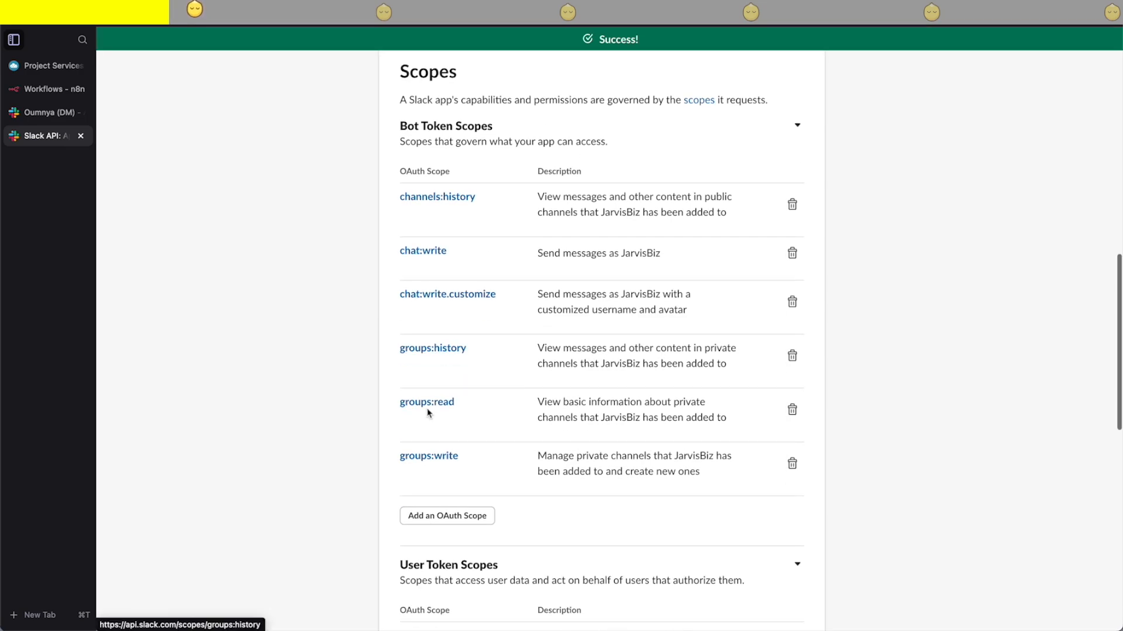
{"action": "left_click", "coordinate": [431, 526]}
{"action": "type", "text": "group"}
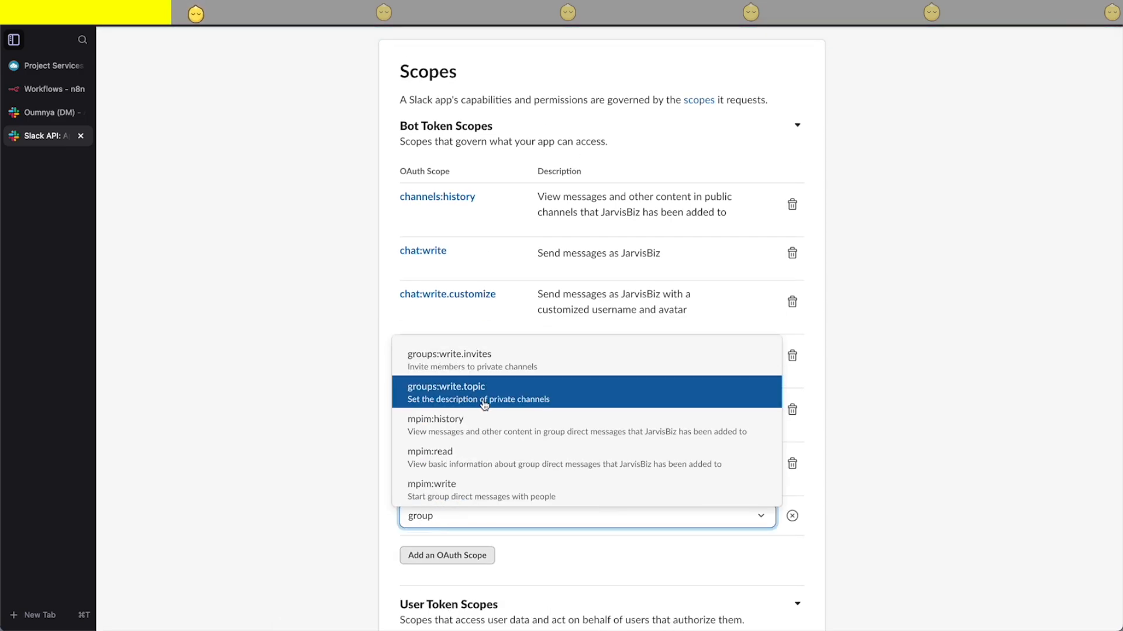
{"action": "left_click", "coordinate": [484, 405]}
{"action": "left_click", "coordinate": [421, 566]}
{"action": "type", "text": "grou"}
{"action": "left_click", "coordinate": [466, 397]}
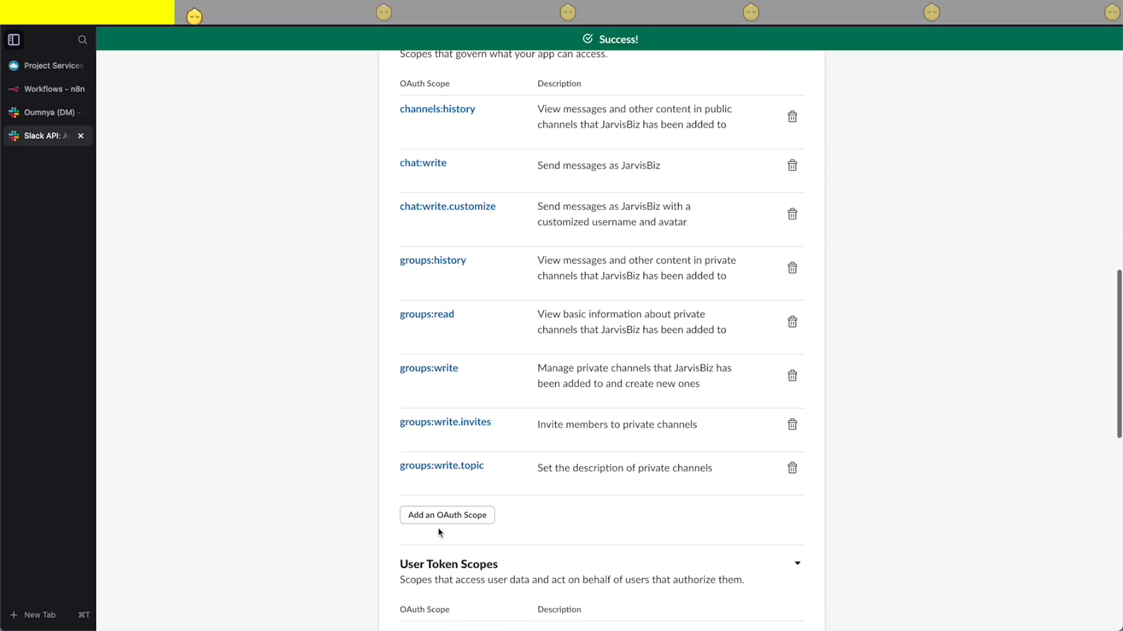
- Add the im:history and im:read scopes to the app's bot token
{"action": "left_click", "coordinate": [424, 462]}
{"action": "type", "text": "im"}
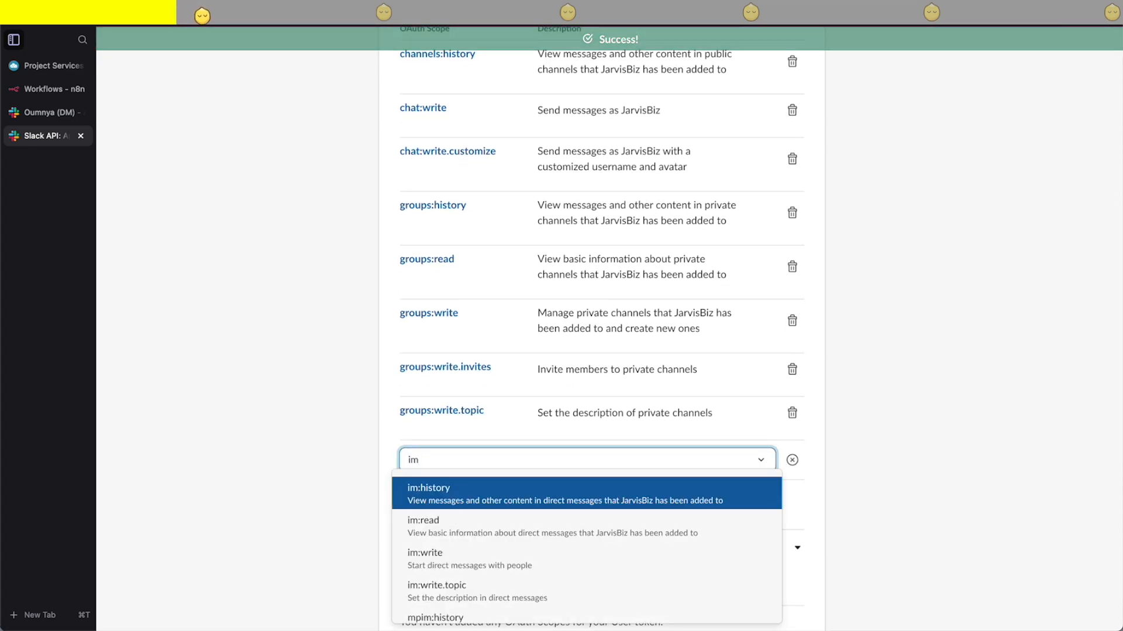
{"action": "left_click", "coordinate": [430, 487]}
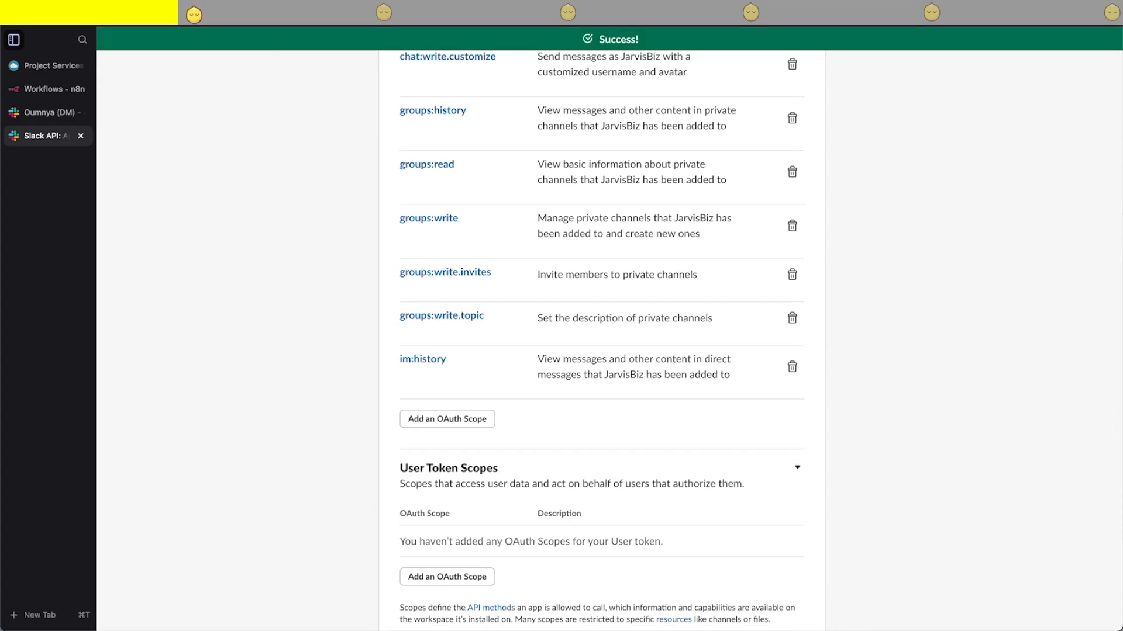
{"action": "left_click", "coordinate": [447, 419]}
{"action": "type", "text": "im"}
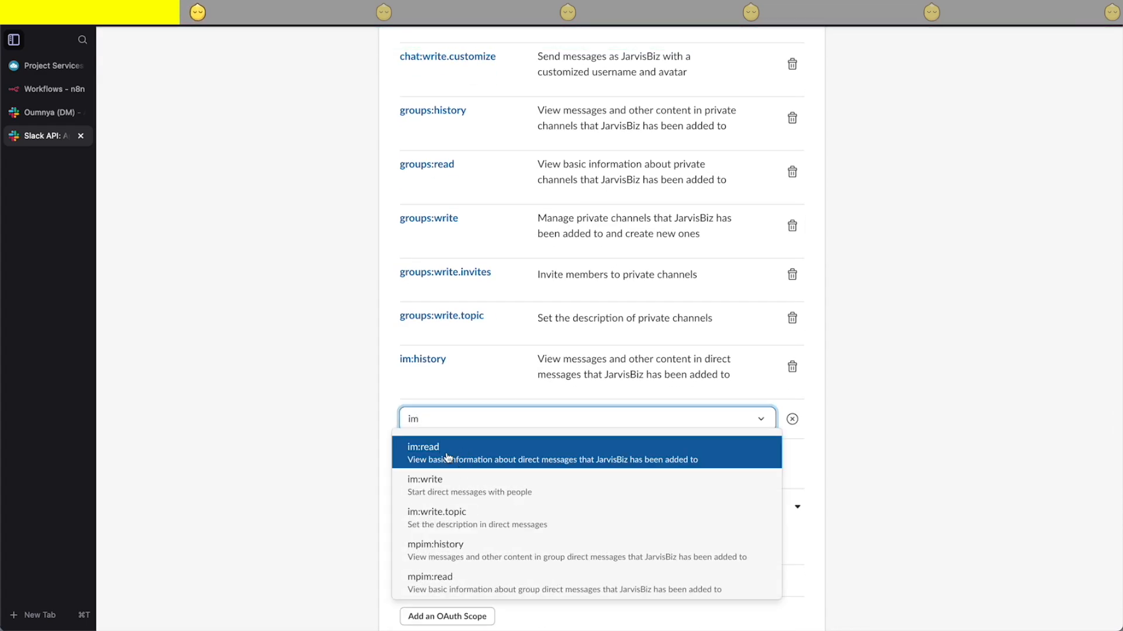
{"action": "left_click", "coordinate": [447, 456]}
- Add the mpim:history scope to the app's bot token
{"action": "left_click", "coordinate": [444, 469]}
{"action": "type", "text": ",p"}
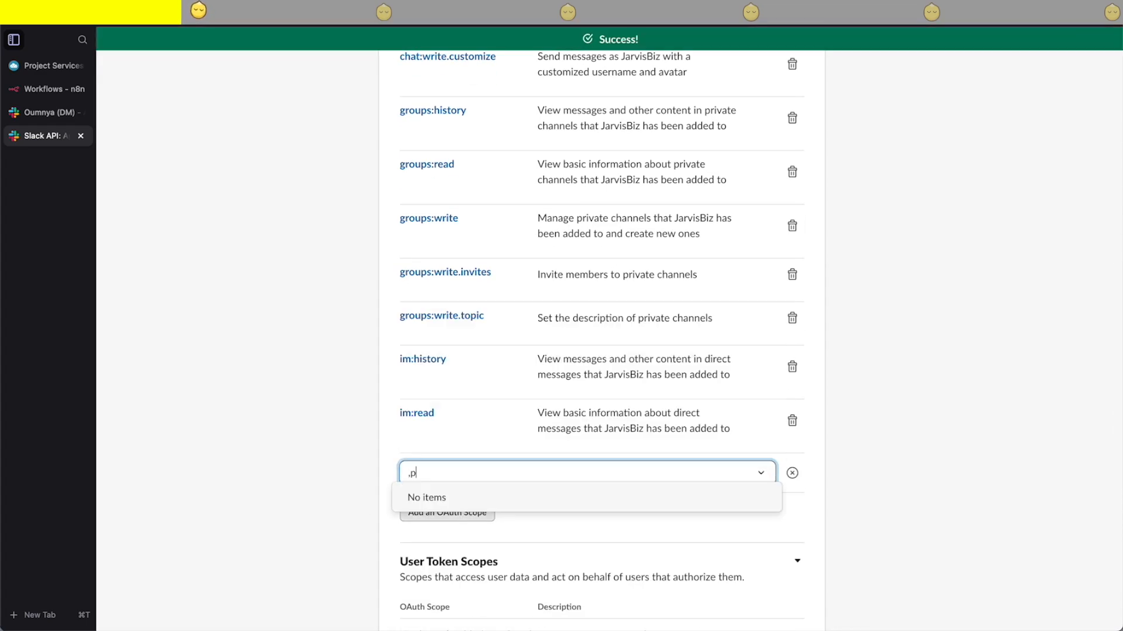
{"action": "key", "text": "BackSpace"}
{"action": "key", "text": "BackSpace"}
{"action": "type", "text": "mo"}
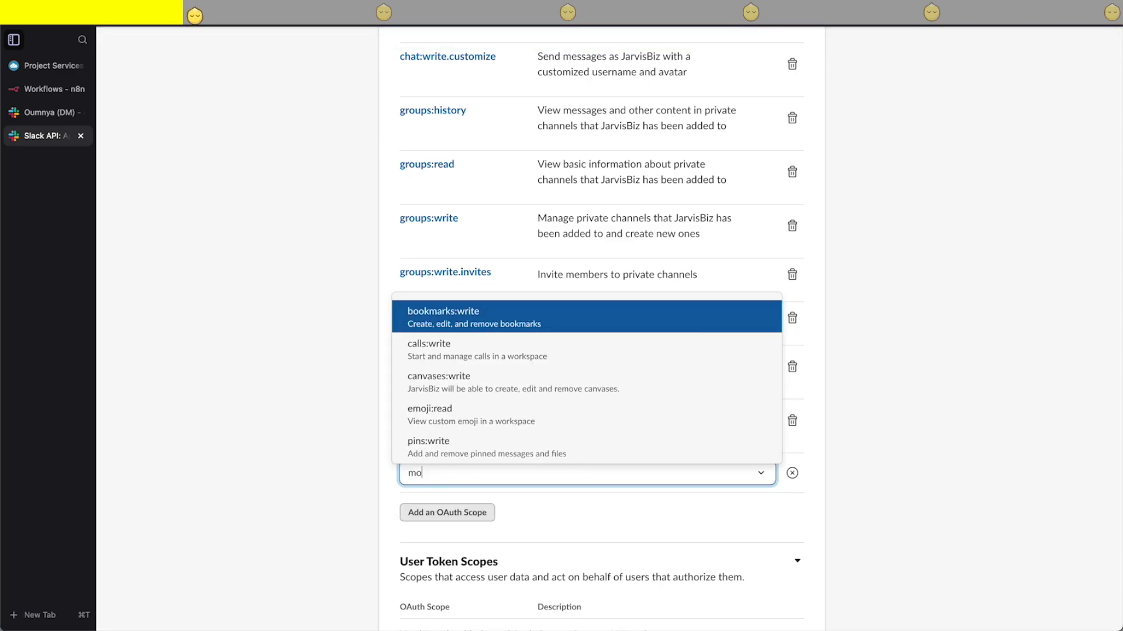
{"action": "key", "text": "BackSpace"}
{"action": "key", "text": "BackSpace"}
{"action": "type", "text": "mpi"}
{"action": "left_click", "coordinate": [444, 507]}
- Add the mpim:read and mpim:write scopes to the app's bot token
{"action": "left_click", "coordinate": [447, 541]}
{"action": "type", "text": "m"}
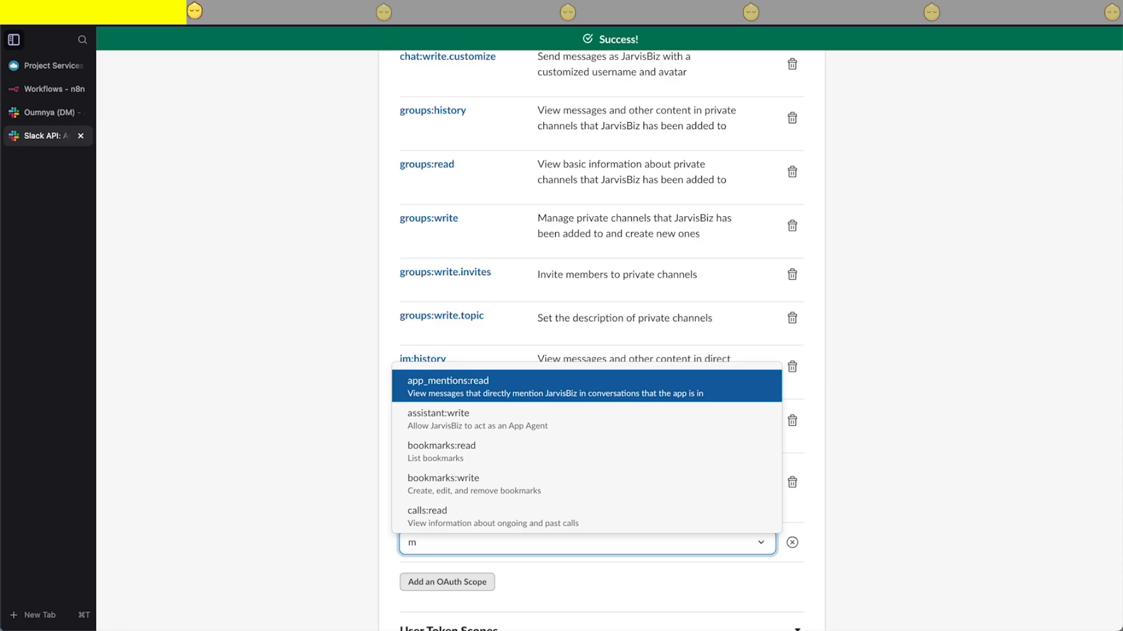
{"action": "type", "text": "pi"}
{"action": "left_click", "coordinate": [415, 441]}
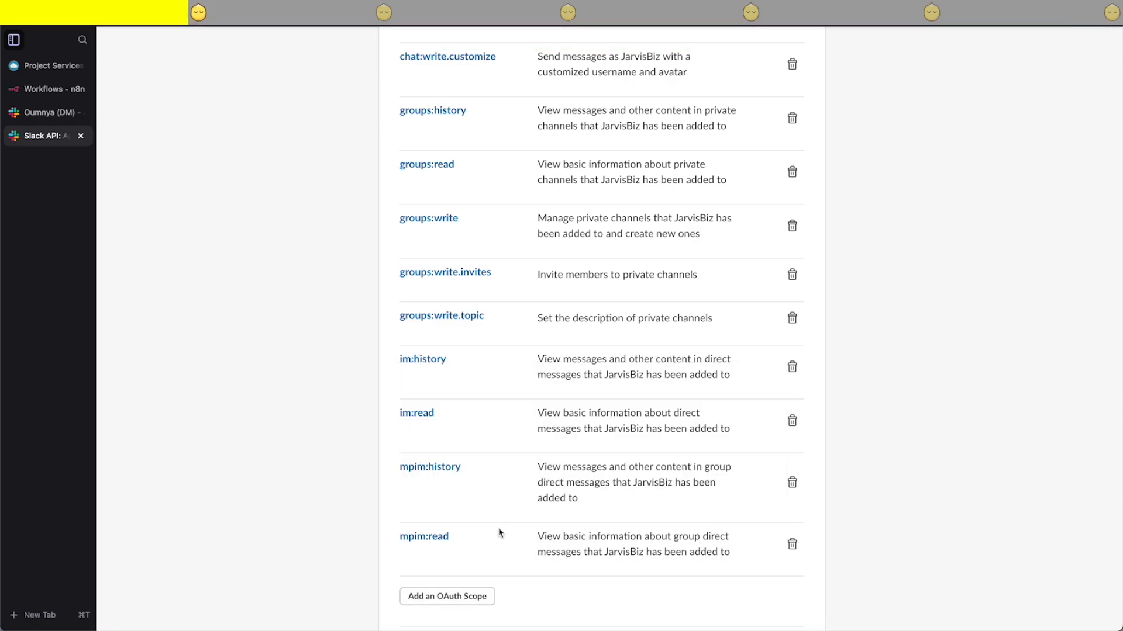
{"action": "left_click", "coordinate": [438, 596]}
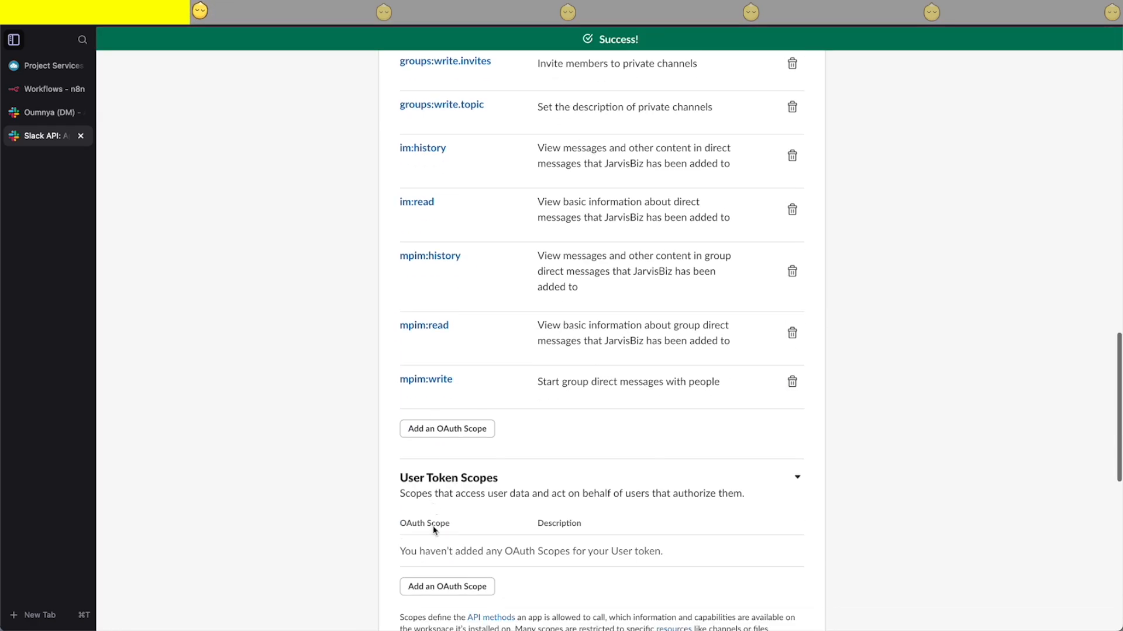
- Add the usergroups:read and usergroups:write scopes to the app's bot token
{"action": "left_click", "coordinate": [442, 429]}
{"action": "type", "text": "user"}
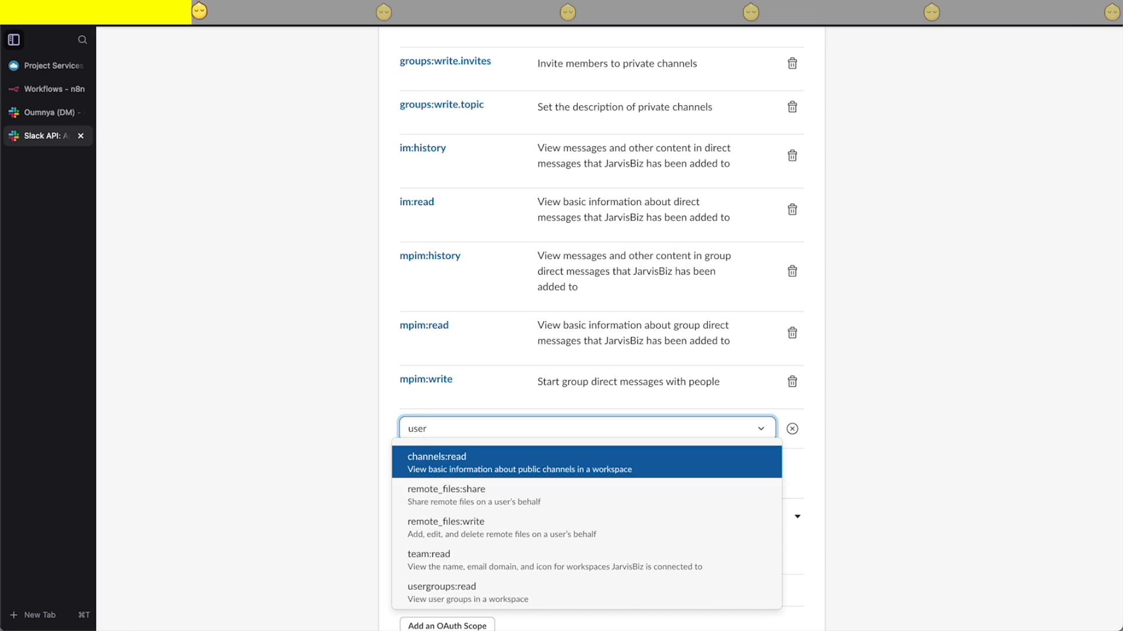
{"action": "type", "text": "gr"}
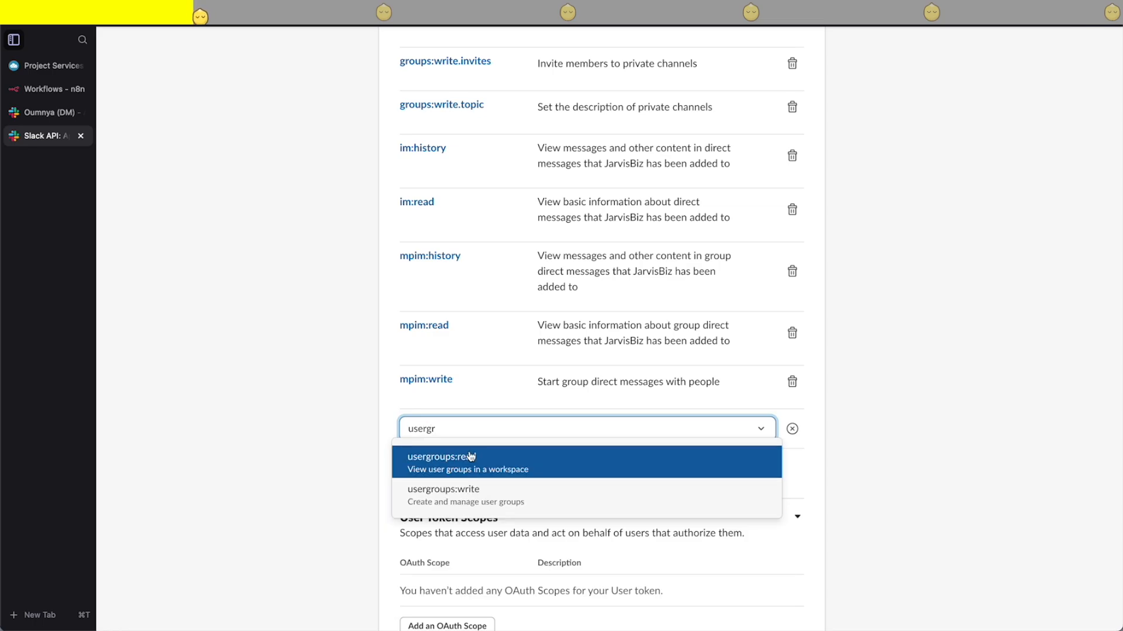
{"action": "left_click", "coordinate": [471, 456]}
{"action": "scroll", "coordinate": [462, 468], "scroll_direction": "down", "scroll_amount": 1}
{"action": "left_click", "coordinate": [446, 413]}
{"action": "type", "text": "user"}
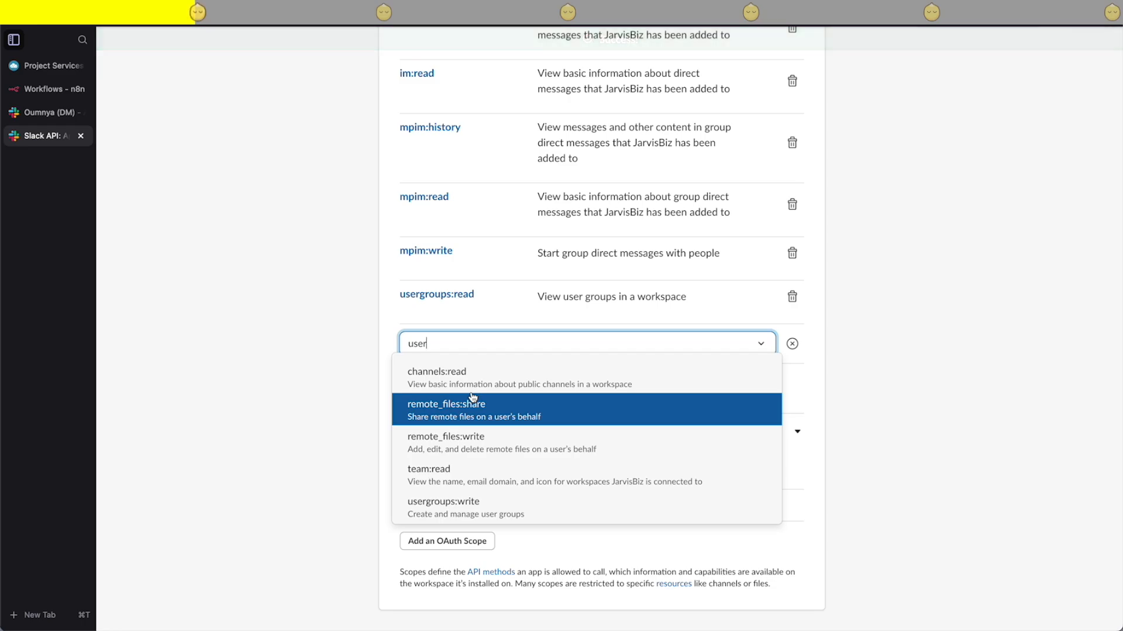
{"action": "left_click", "coordinate": [444, 507]}
- Add the users:write scope to the app's bot token
{"action": "left_click", "coordinate": [440, 380]}
{"action": "type", "text": "user"}
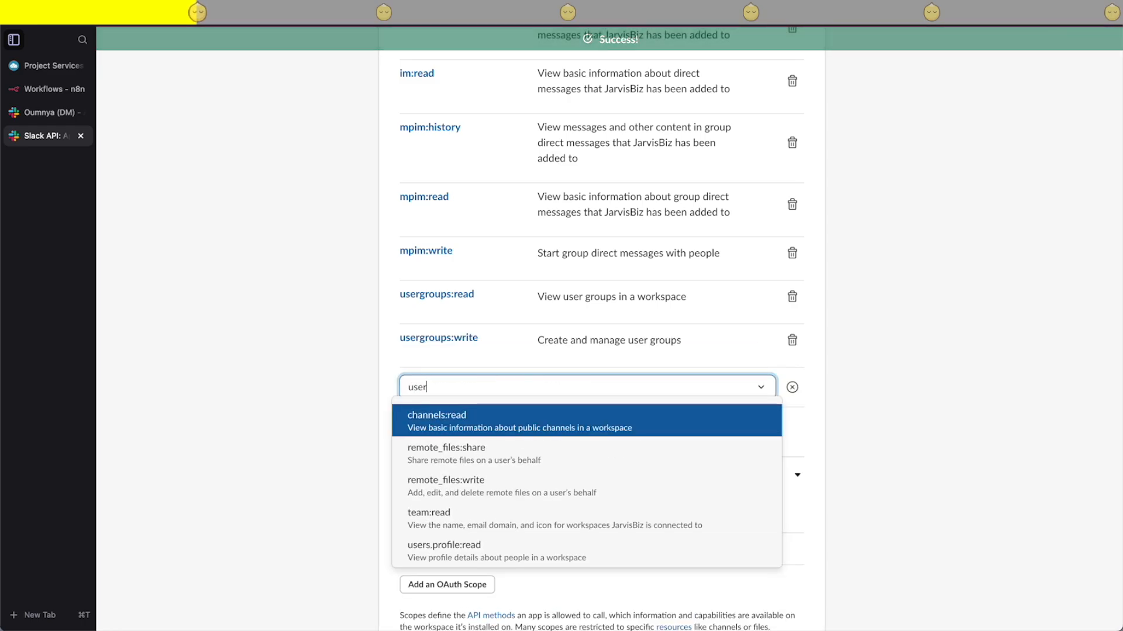
{"action": "scroll", "coordinate": [514, 445], "scroll_direction": "down", "scroll_amount": 1}
{"action": "scroll", "coordinate": [444, 526], "scroll_direction": "down", "scroll_amount": 1}
{"action": "left_click", "coordinate": [434, 547]}
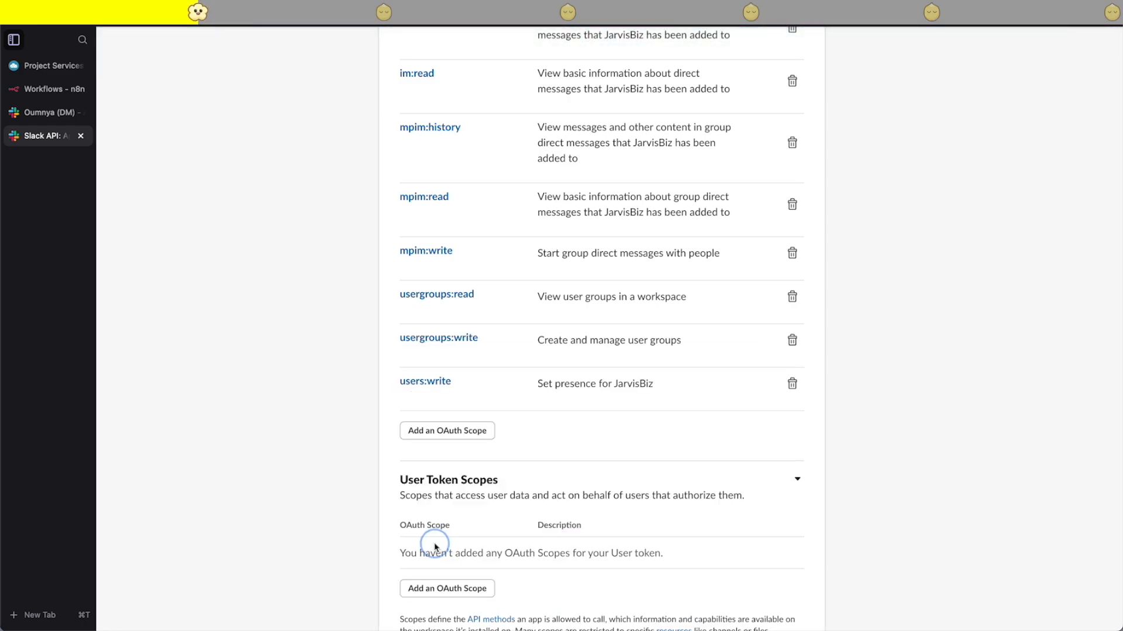
- Add the search:read scope to the app's user token scopes
{"action": "scroll", "coordinate": [449, 442], "scroll_direction": "down", "scroll_amount": 3}
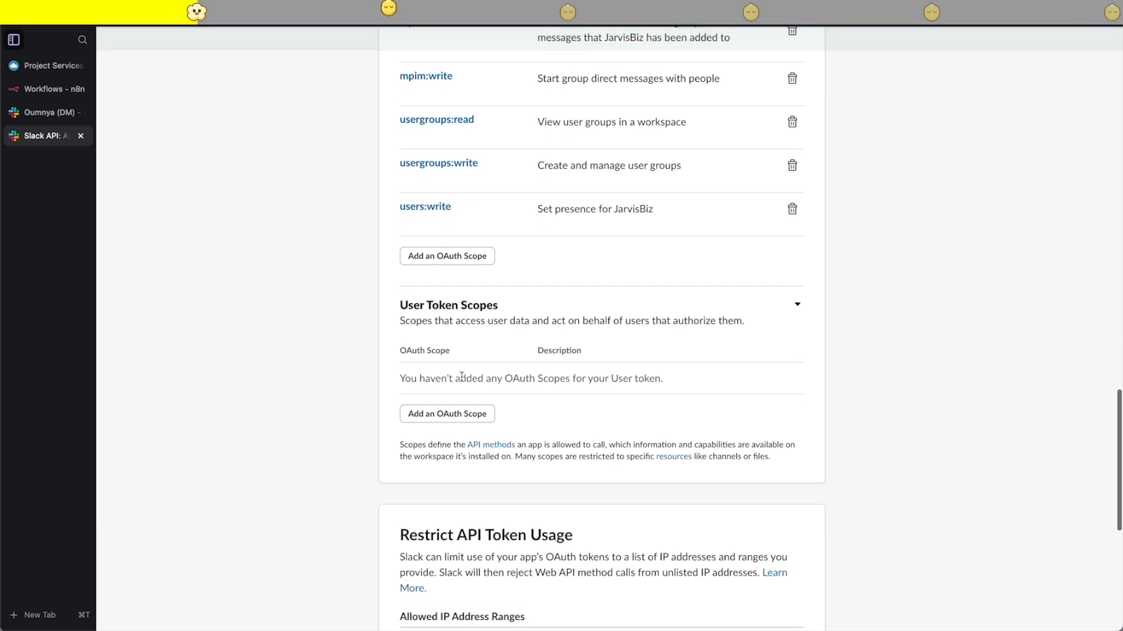
{"action": "left_click", "coordinate": [457, 417]}
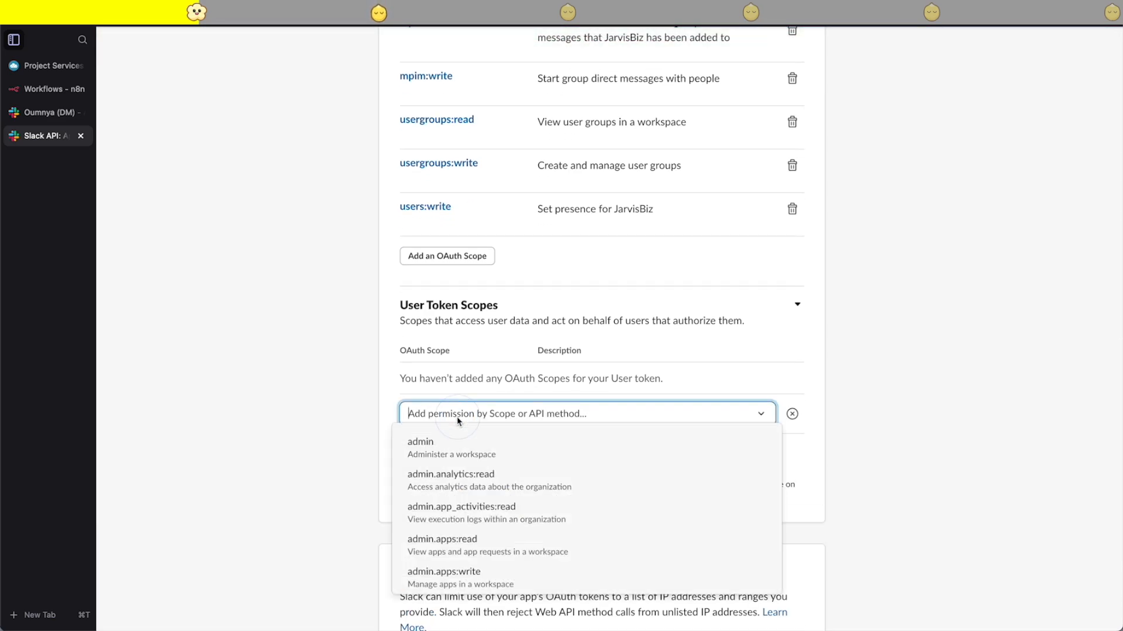
{"action": "type", "text": "search"}
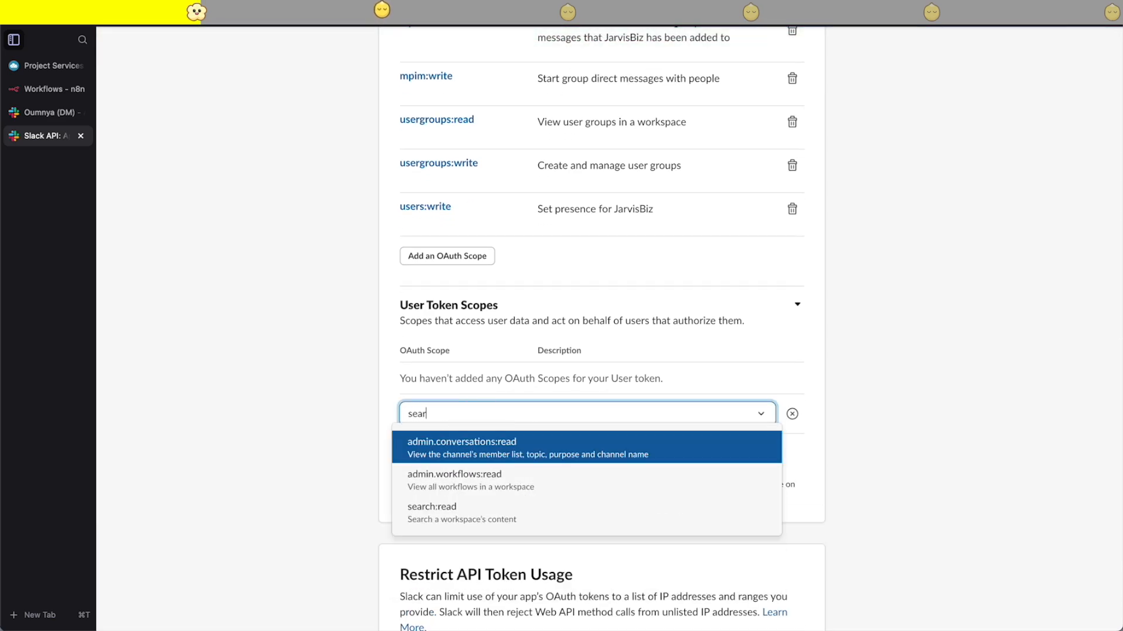
{"action": "left_click", "coordinate": [462, 503]}
- Enable events in the app's Event Subscriptions settings
{"action": "scroll", "coordinate": [417, 438], "scroll_direction": "down", "scroll_amount": 5}
{"action": "scroll", "coordinate": [417, 228], "scroll_direction": "up", "scroll_amount": 20}
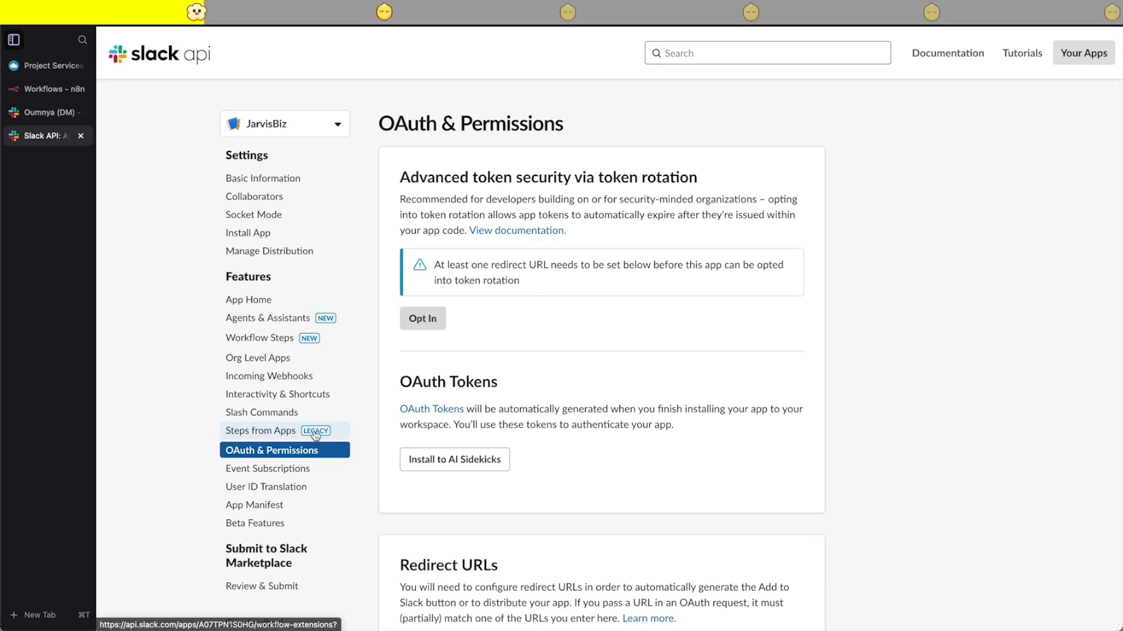
{"action": "left_click", "coordinate": [255, 470]}
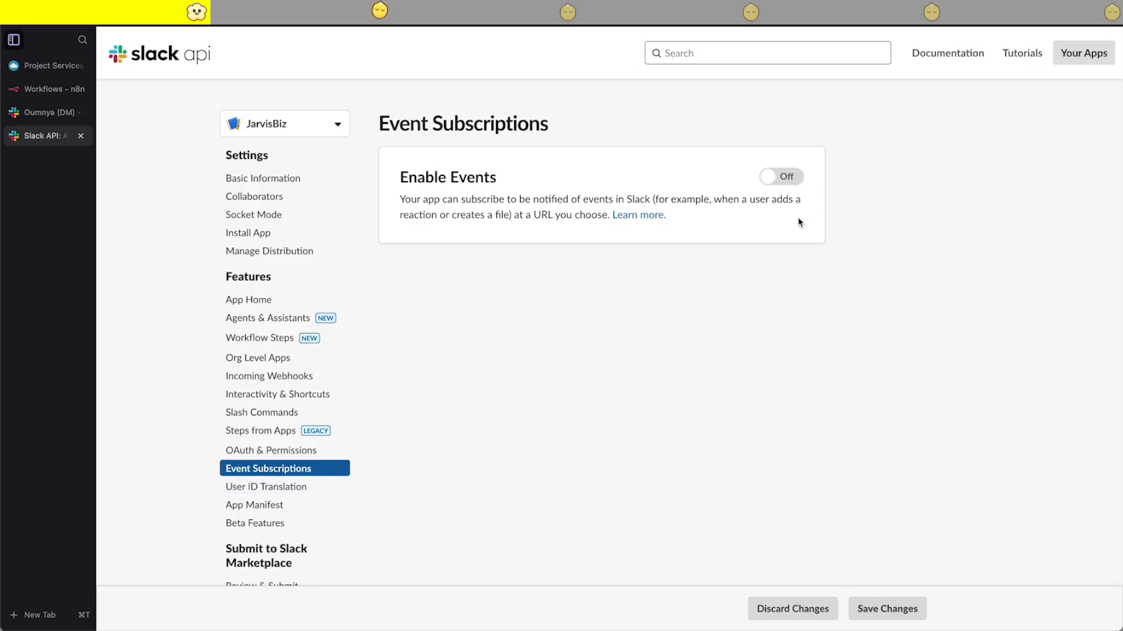
{"action": "left_click", "coordinate": [781, 178]}
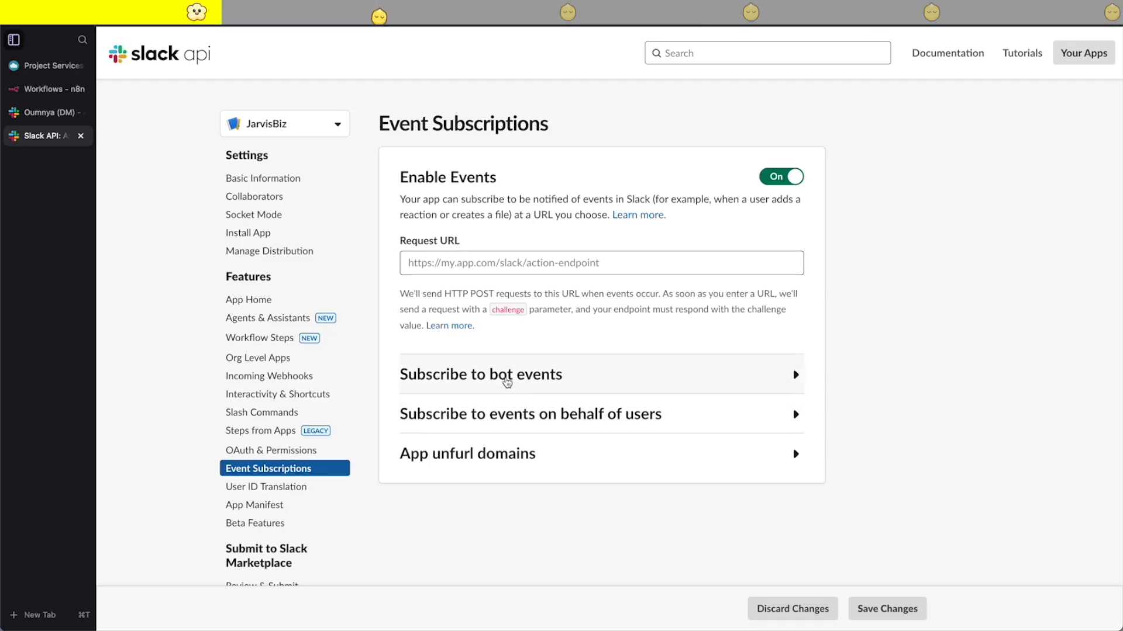
- Subscribe the app to the message.im bot event for messages posted in direct message channels
{"action": "left_click", "coordinate": [507, 382]}
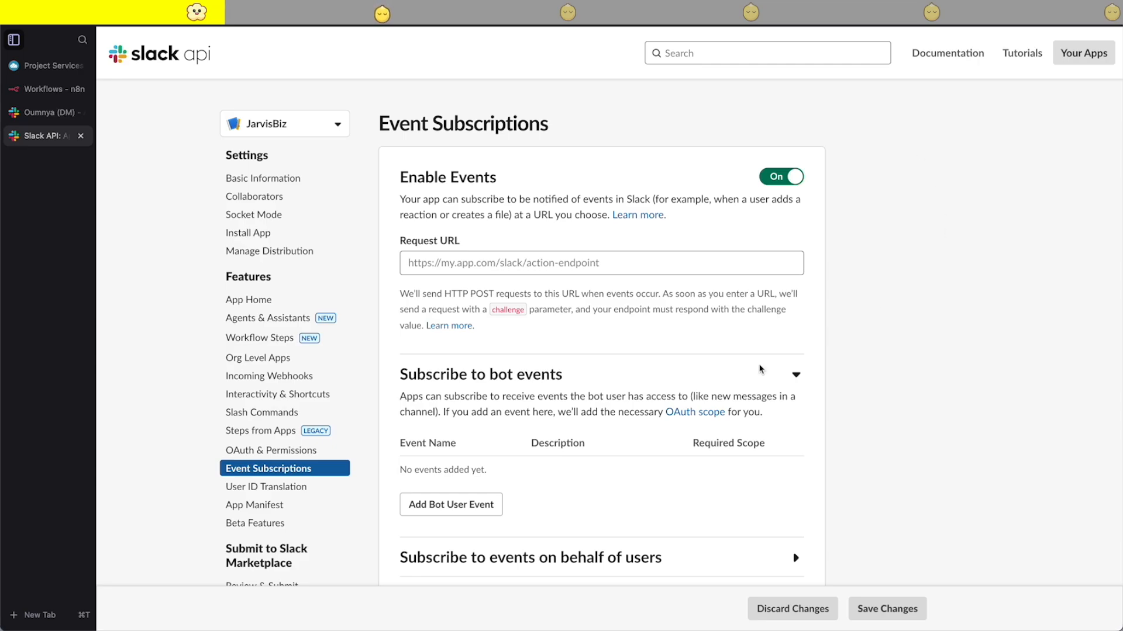
{"action": "left_click", "coordinate": [426, 503]}
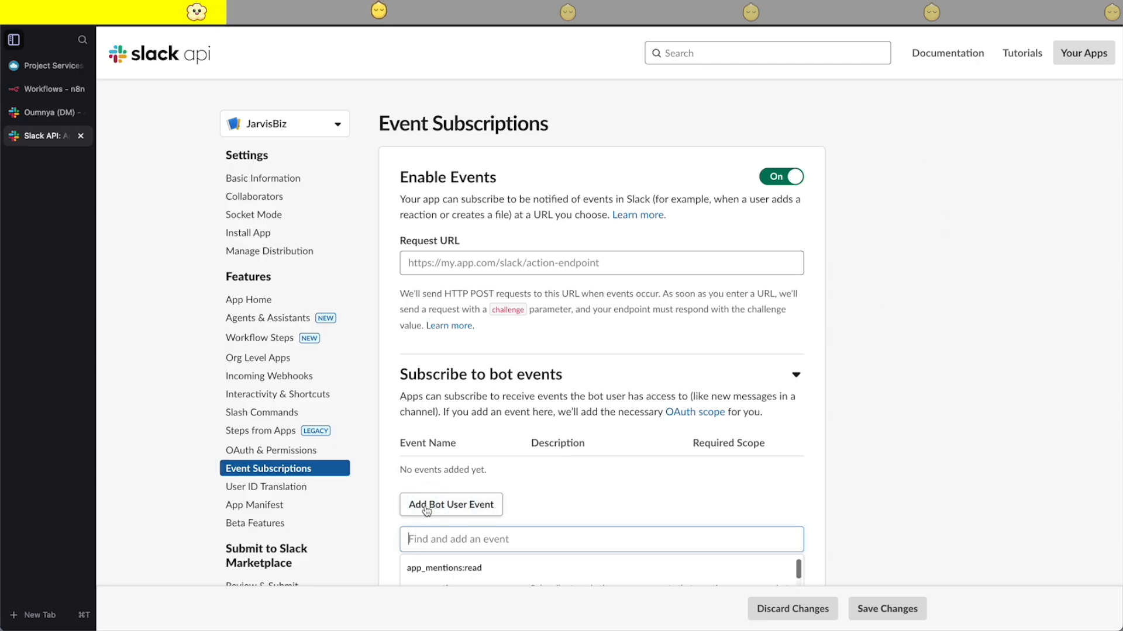
{"action": "scroll", "coordinate": [503, 514], "scroll_direction": "down", "scroll_amount": 2}
{"action": "type", "text": "messa"}
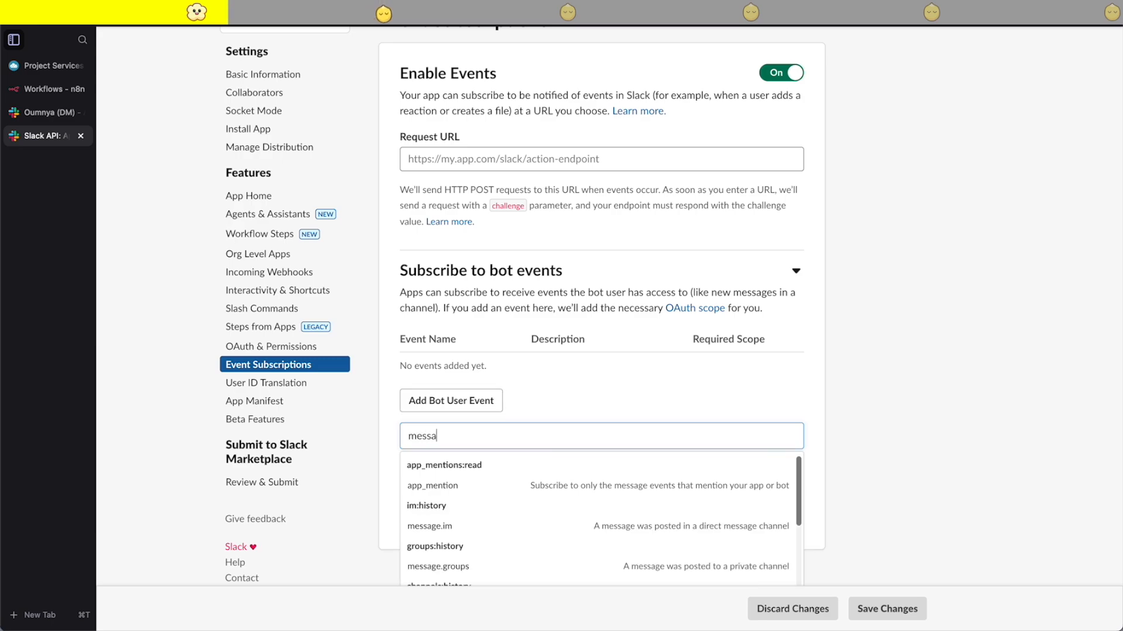
{"action": "type", "text": "ge."}
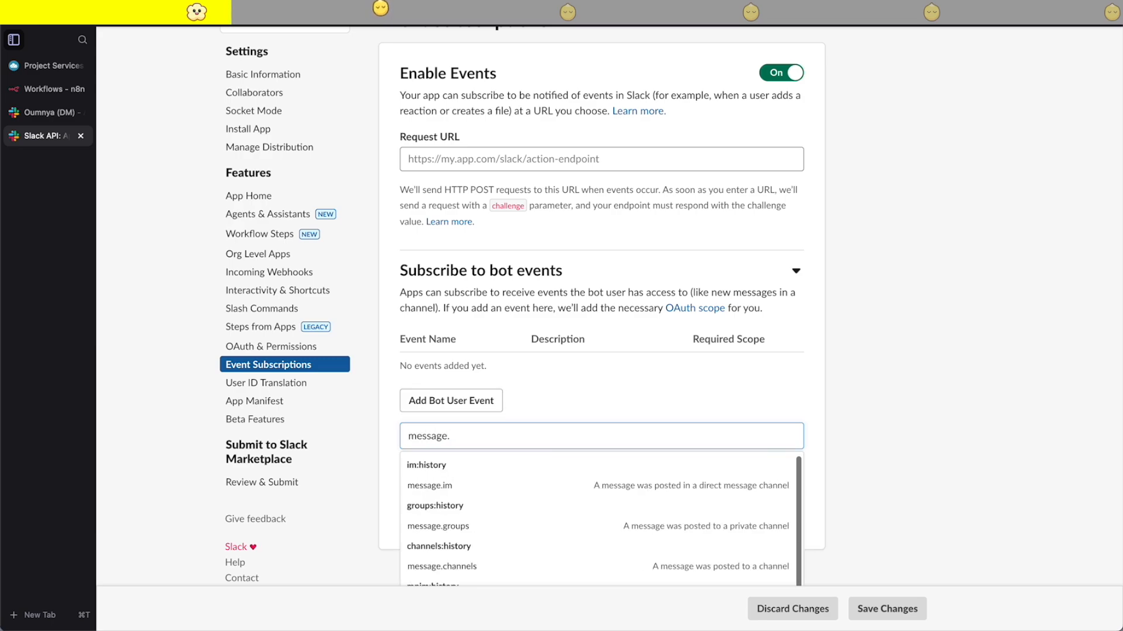
{"action": "type", "text": "im"}
{"action": "left_click", "coordinate": [436, 485]}
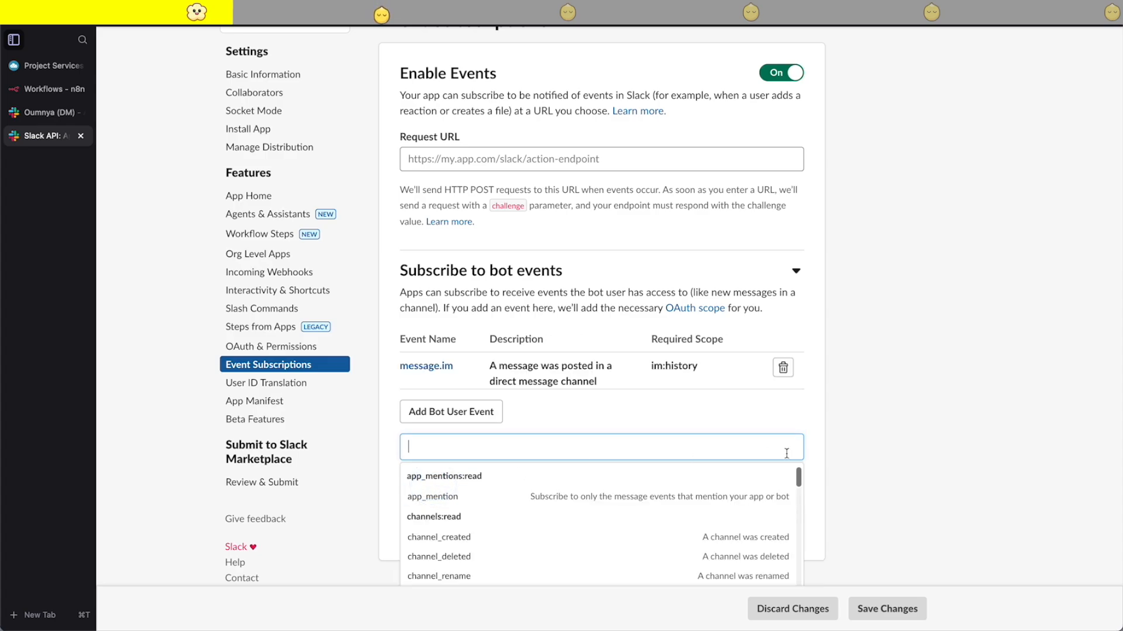
{"action": "left_click", "coordinate": [915, 408]}
{"action": "scroll", "coordinate": [654, 420], "scroll_direction": "up", "scroll_amount": 2}
{"action": "scroll", "coordinate": [654, 420], "scroll_direction": "down", "scroll_amount": 2}
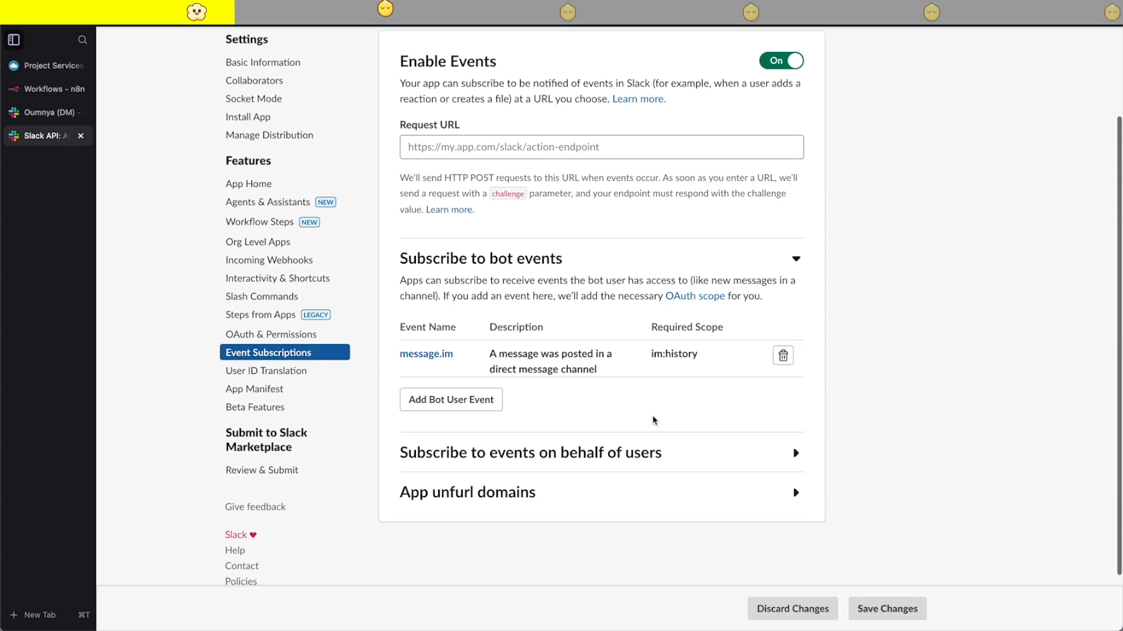
{"action": "scroll", "coordinate": [847, 305], "scroll_direction": "up", "scroll_amount": 2}
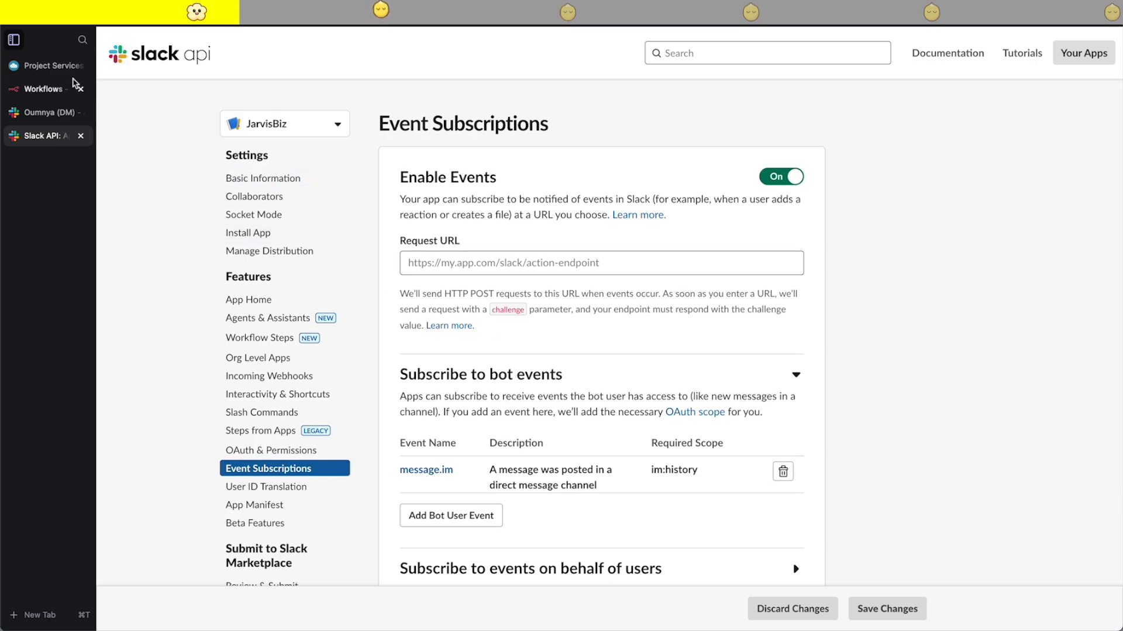
- Switch to n8n, create a new workflow and delete its default manual trigger node
{"action": "left_click", "coordinate": [55, 90]}
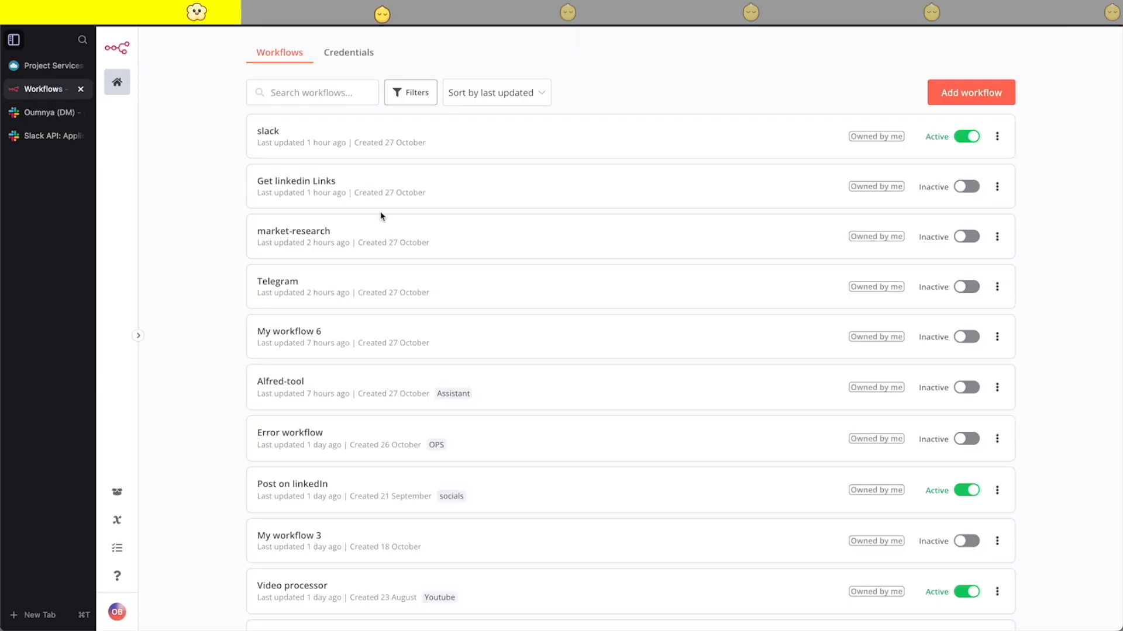
{"action": "left_click", "coordinate": [971, 92]}
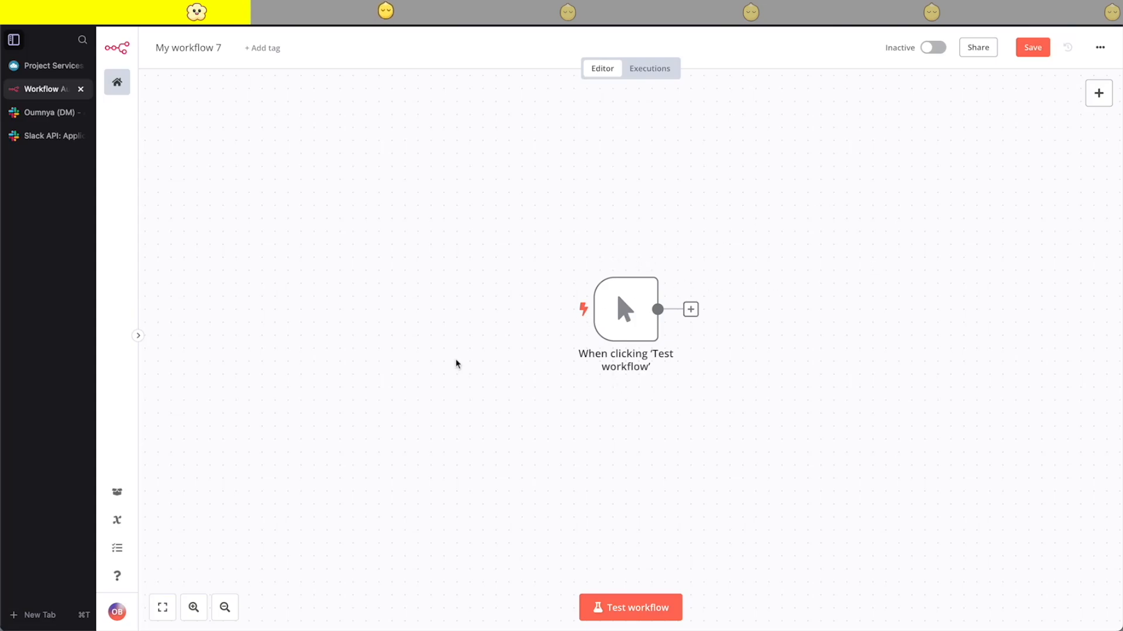
{"action": "mouse_move", "coordinate": [530, 302]}
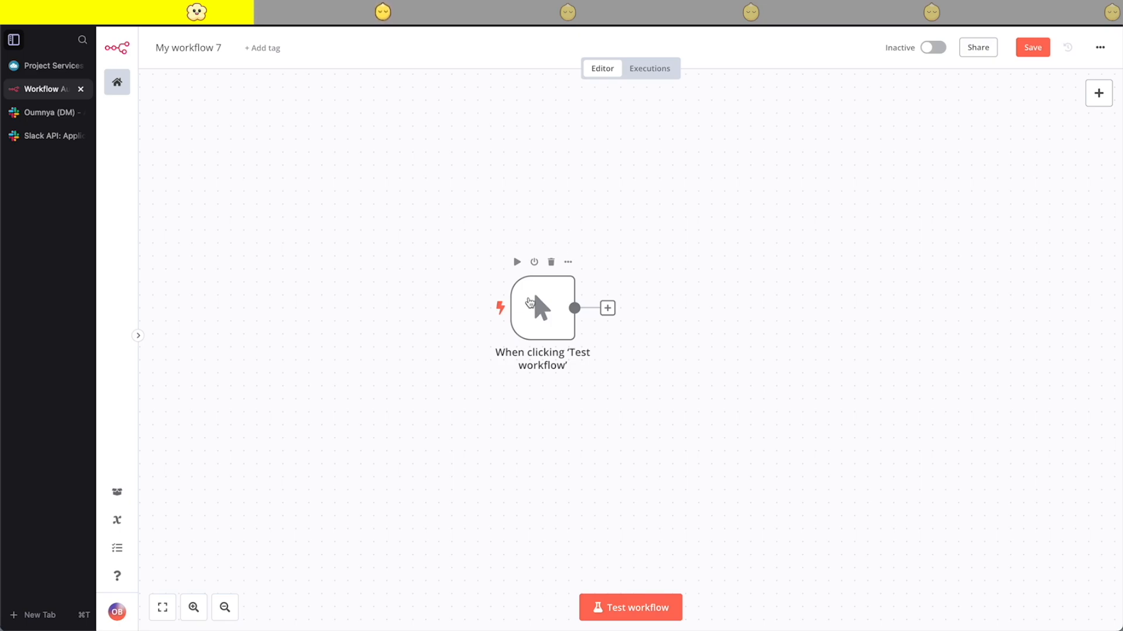
{"action": "mouse_move", "coordinate": [541, 331]}
{"action": "left_click", "coordinate": [551, 261]}
- Add a Slack "On any event" trigger as the first step of the new workflow
{"action": "left_click", "coordinate": [633, 324]}
{"action": "type", "text": "slack"}
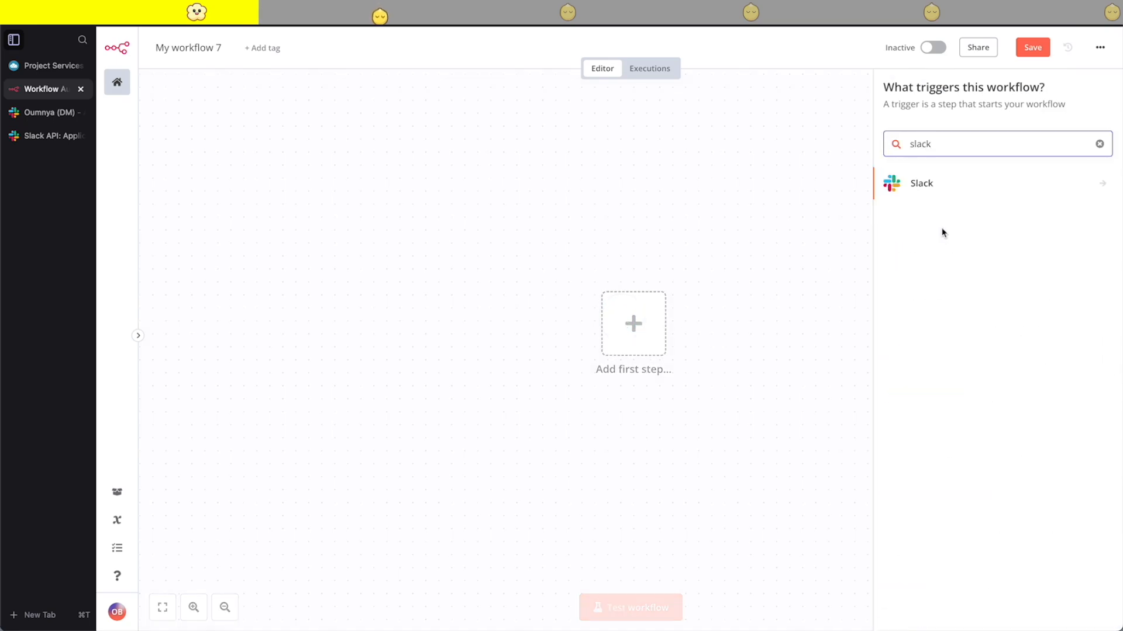
{"action": "left_click", "coordinate": [918, 190]}
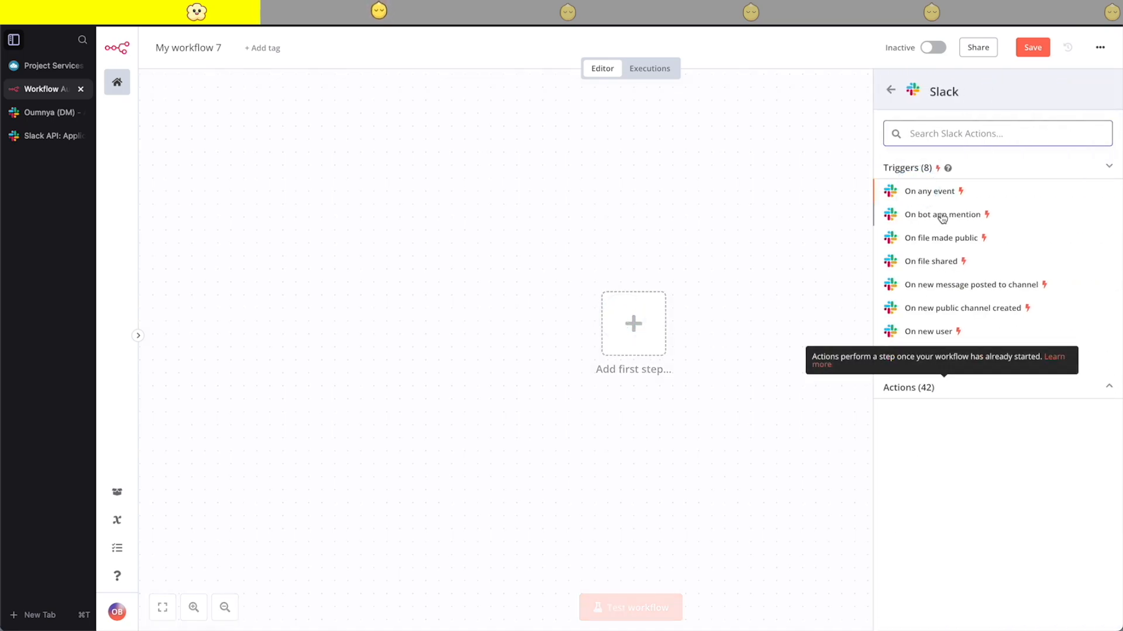
{"action": "left_click", "coordinate": [936, 192]}
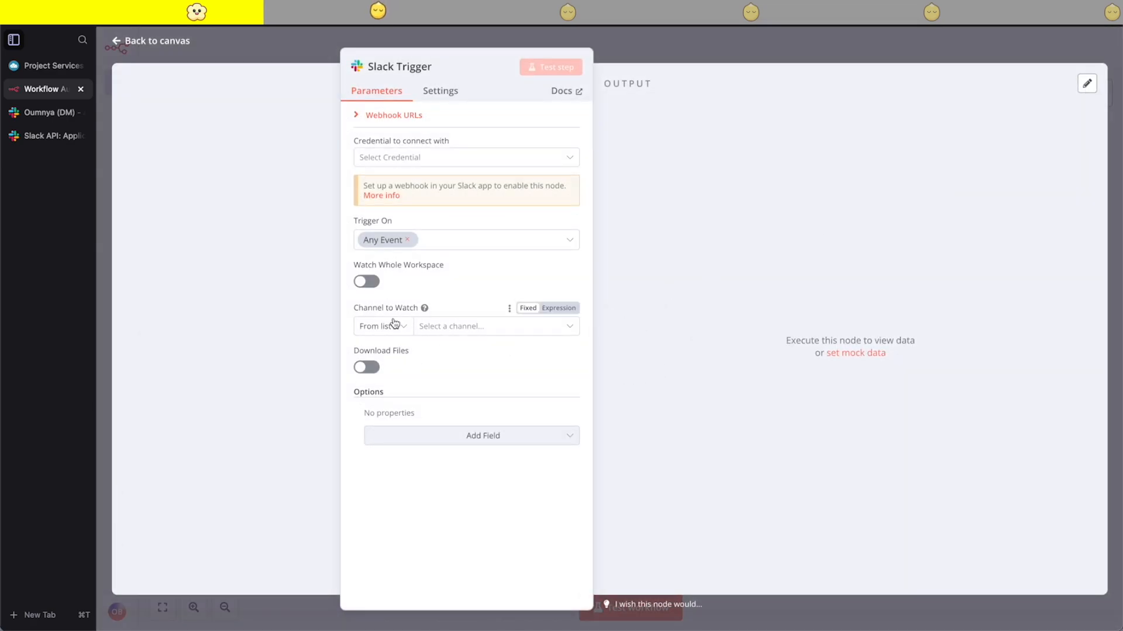
- Start creating a new Slack API credential for the Slack Trigger node
{"action": "left_click", "coordinate": [401, 163]}
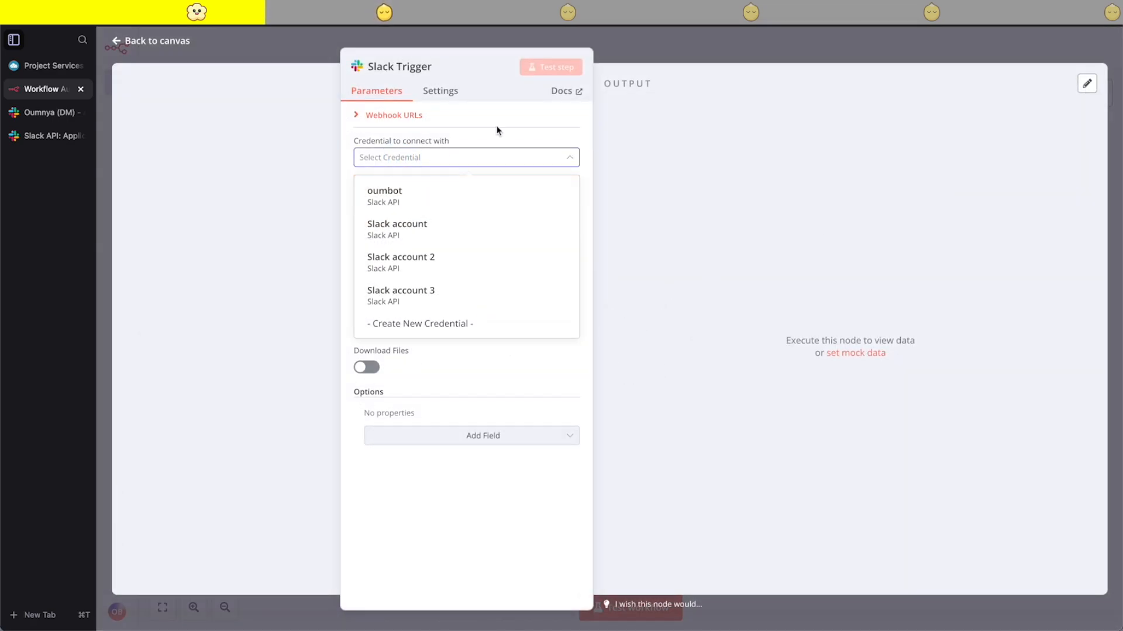
{"action": "left_click", "coordinate": [439, 324]}
- Switch to the Slack app settings and look through the Event Subscriptions and Basic Information pages for the app's access token
{"action": "left_click", "coordinate": [54, 138]}
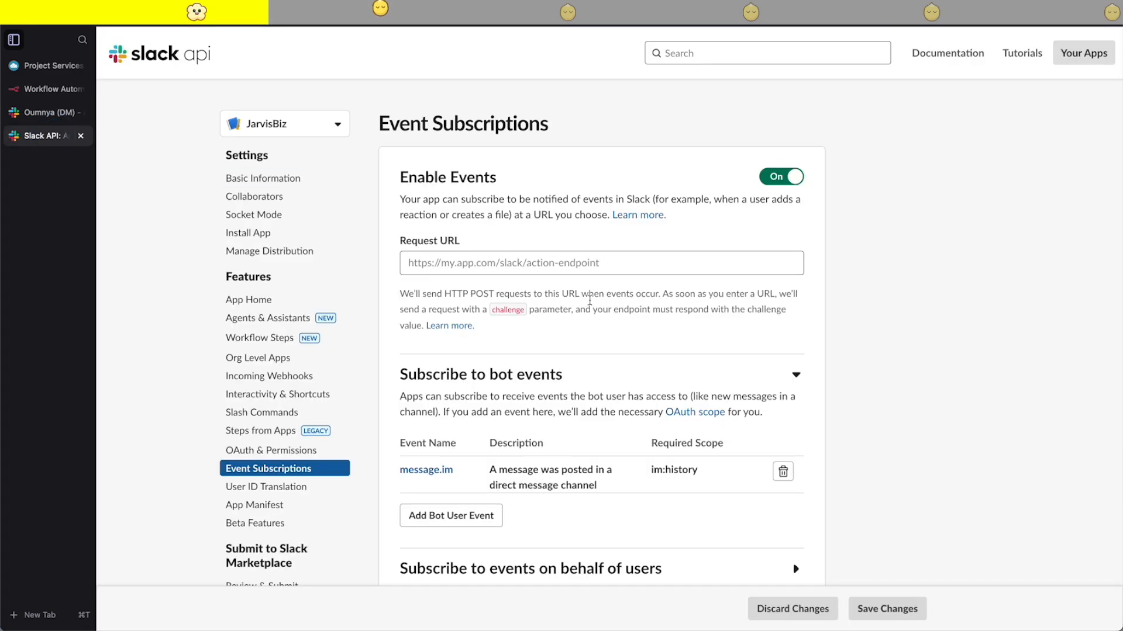
{"action": "scroll", "coordinate": [452, 358], "scroll_direction": "down", "scroll_amount": 3}
{"action": "scroll", "coordinate": [459, 354], "scroll_direction": "up", "scroll_amount": 3}
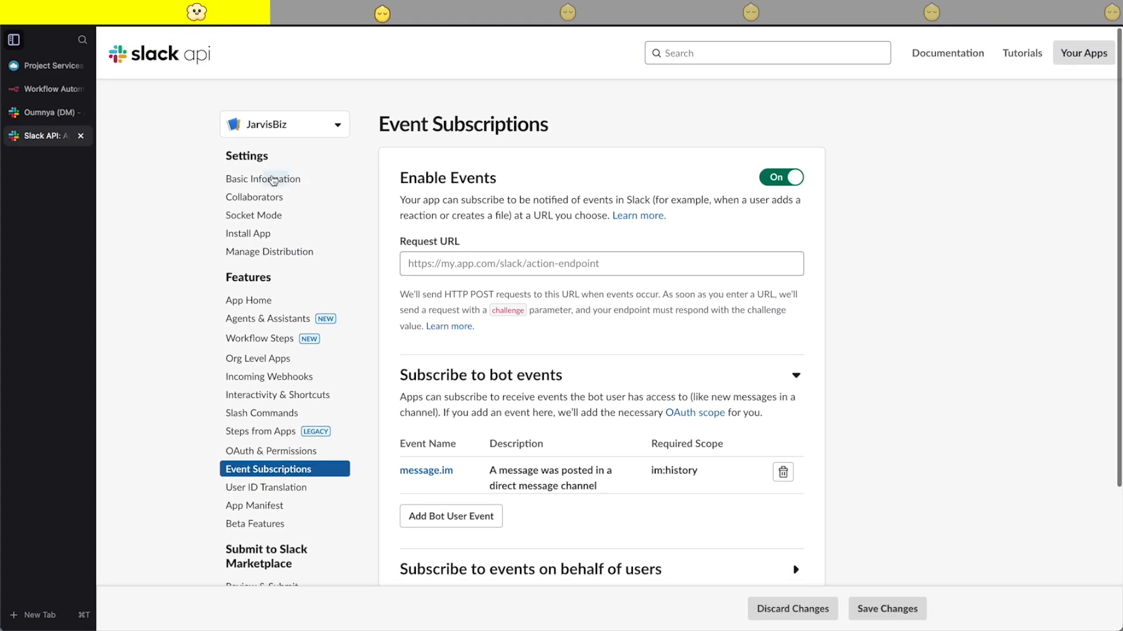
{"action": "left_click", "coordinate": [269, 186]}
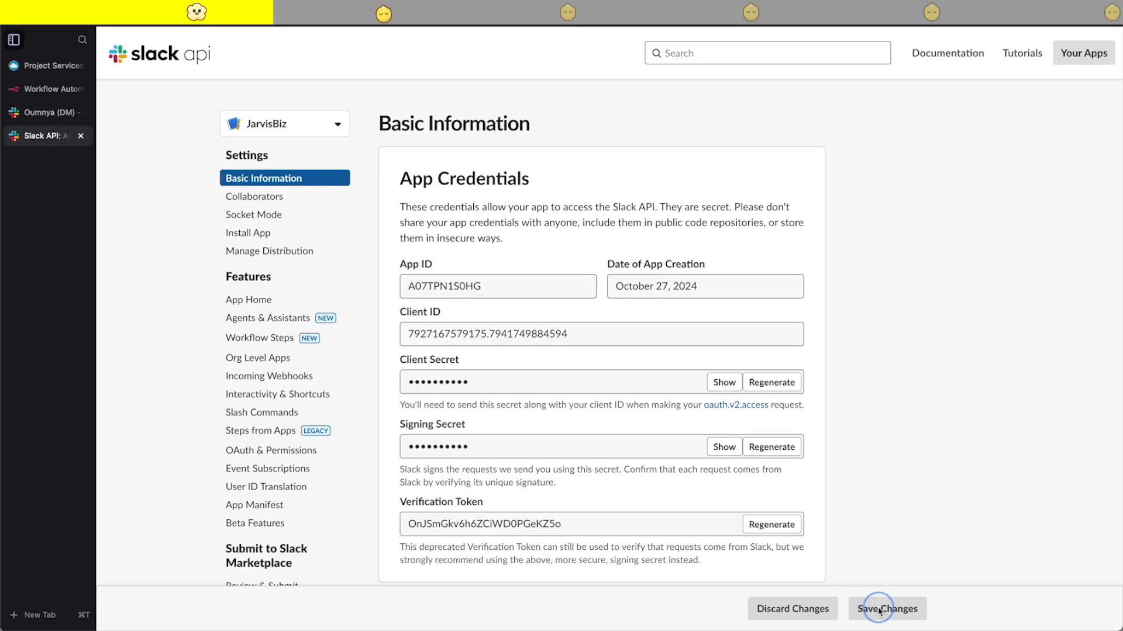
{"action": "scroll", "coordinate": [604, 359], "scroll_direction": "down", "scroll_amount": 2}
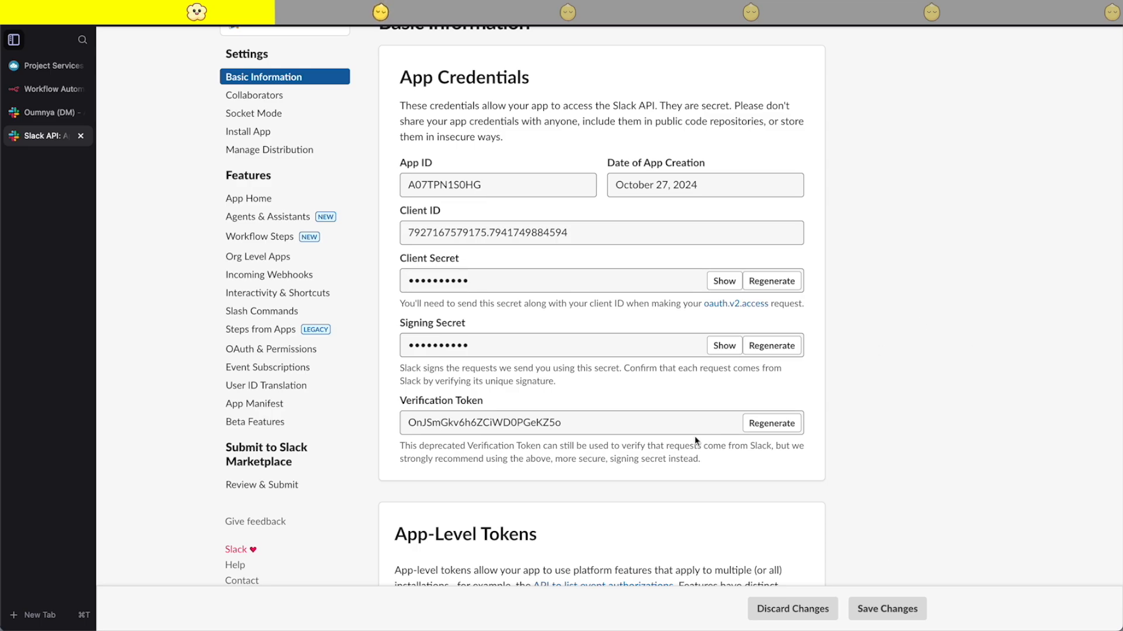
{"action": "scroll", "coordinate": [695, 440], "scroll_direction": "down", "scroll_amount": 4}
{"action": "scroll", "coordinate": [696, 441], "scroll_direction": "up", "scroll_amount": 6}
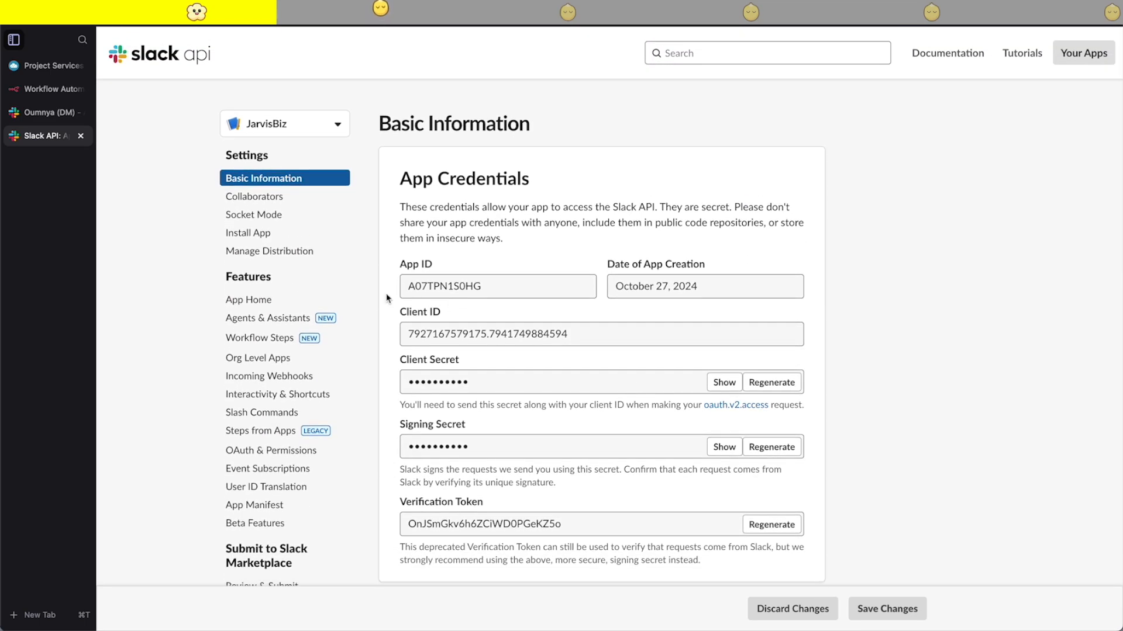
{"action": "scroll", "coordinate": [538, 430], "scroll_direction": "down", "scroll_amount": 1}
{"action": "scroll", "coordinate": [539, 430], "scroll_direction": "up", "scroll_amount": 1}
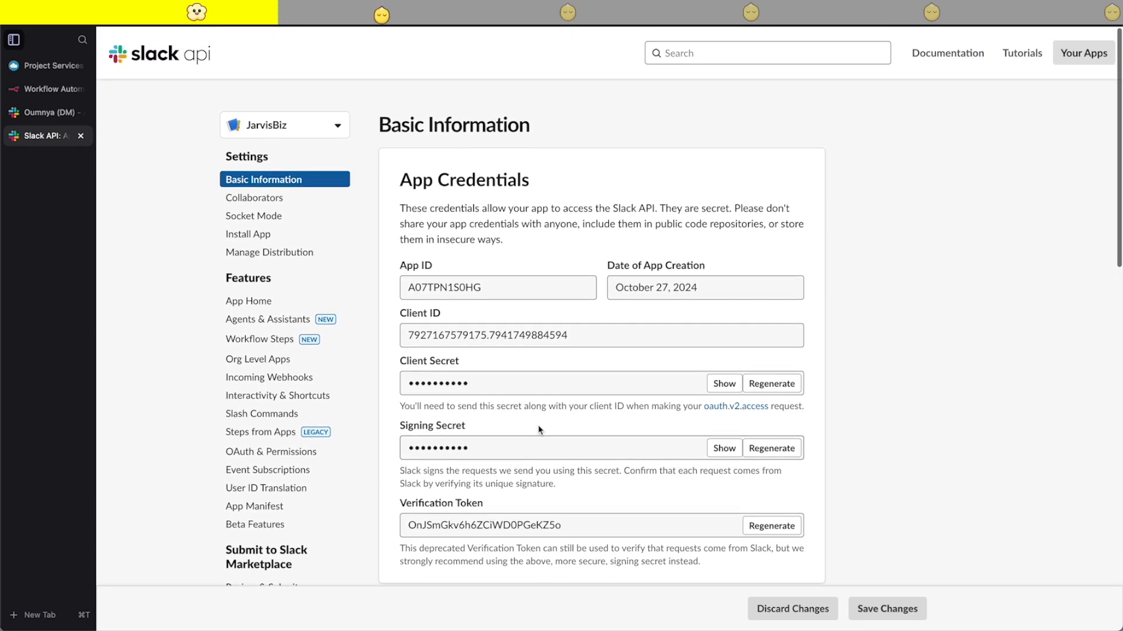
- Reinstall the JarvisBiz app to the AI Sidekicks workspace and allow its requested permissions
{"action": "left_click", "coordinate": [248, 233]}
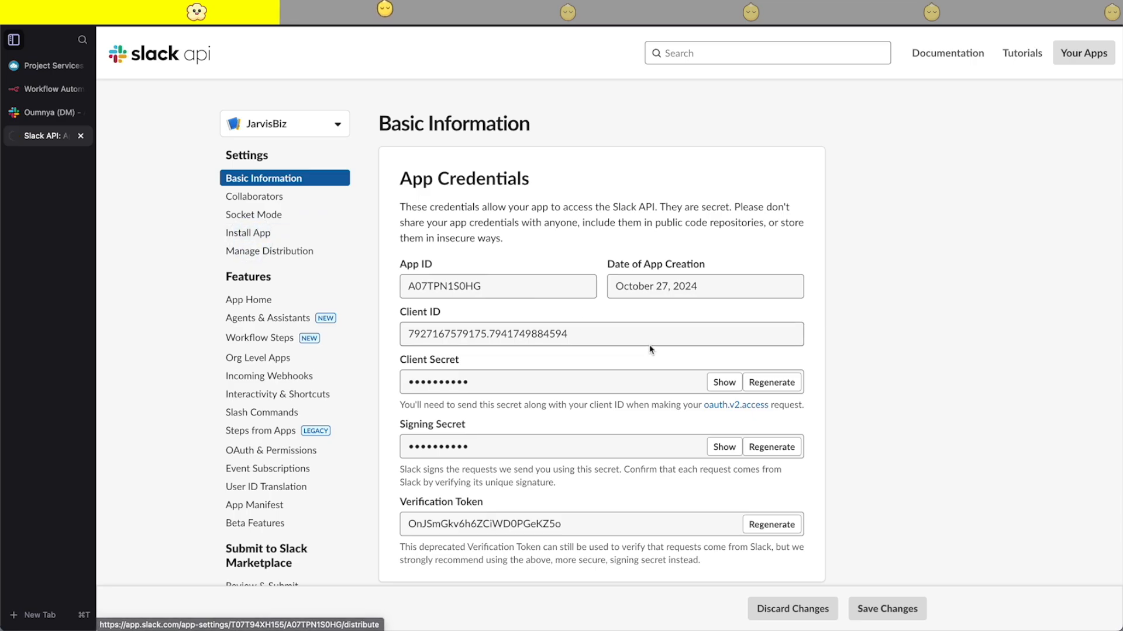
{"action": "left_click", "coordinate": [489, 236]}
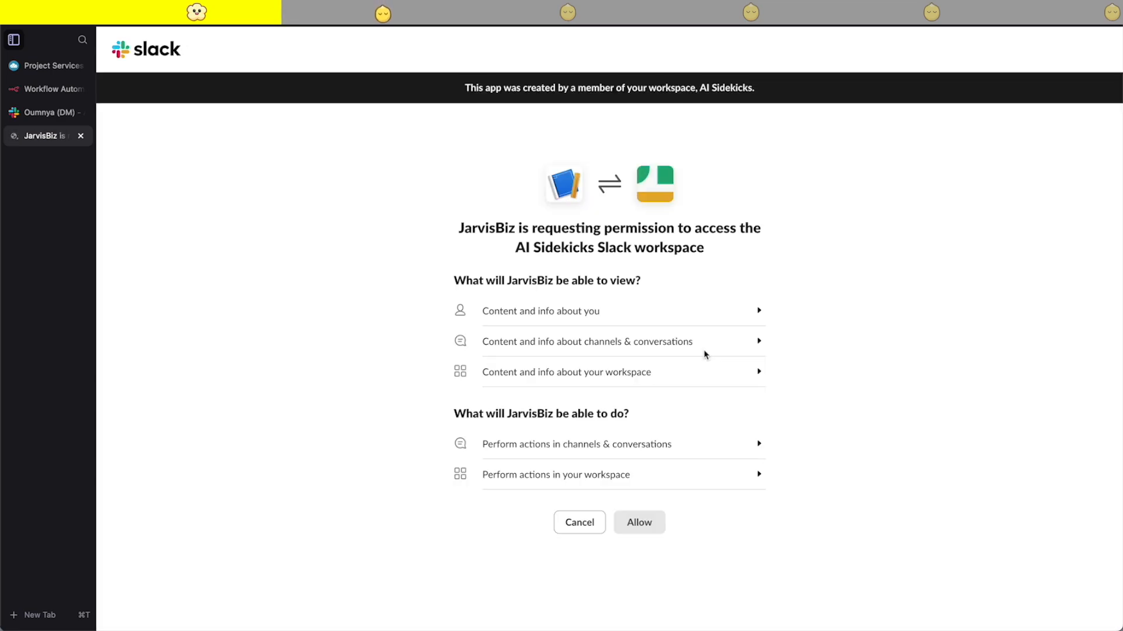
{"action": "left_click", "coordinate": [650, 527]}
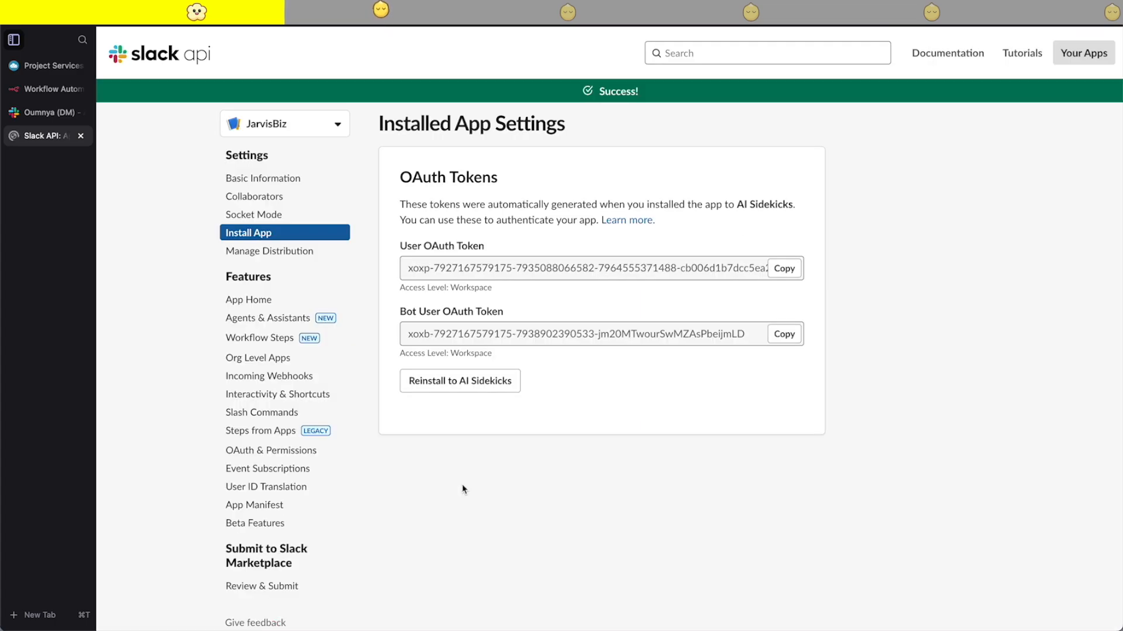
- Copy the app's Bot User OAuth Token, switch to n8n and save it as the new Slack credential's access token
{"action": "key", "text": "super+a"}
{"action": "left_click", "coordinate": [353, 305]}
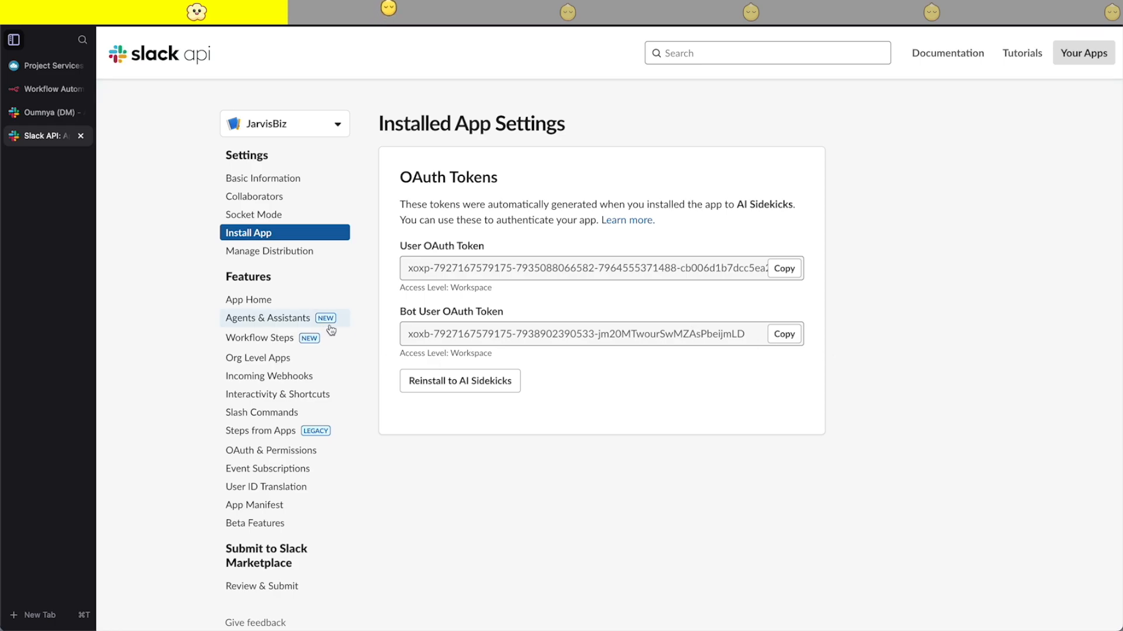
{"action": "left_click", "coordinate": [787, 341]}
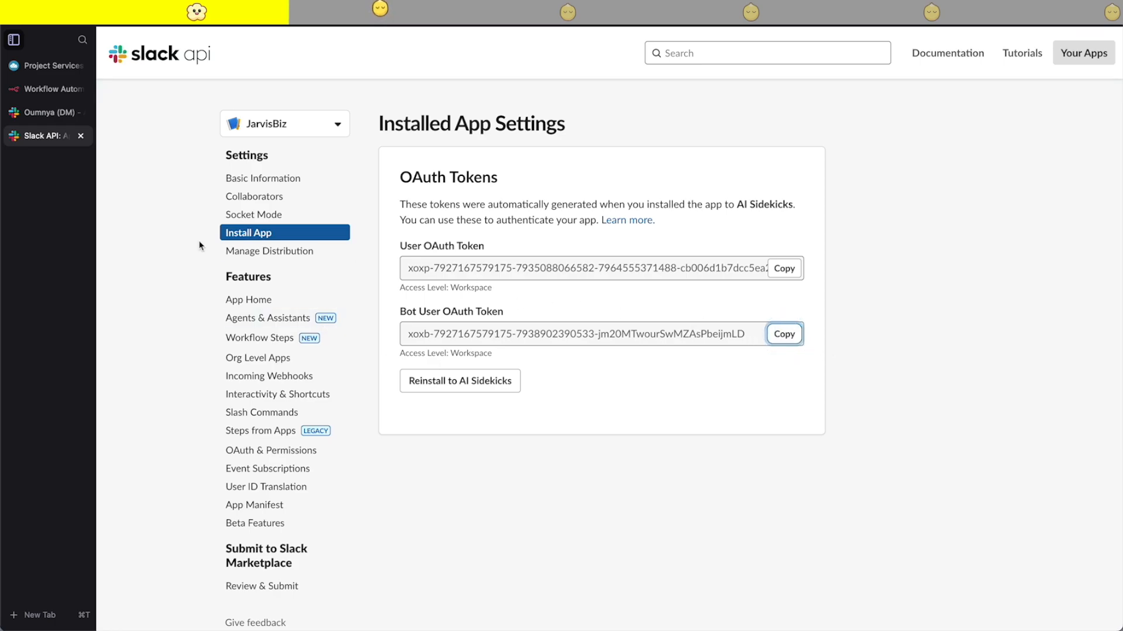
{"action": "left_click", "coordinate": [54, 113]}
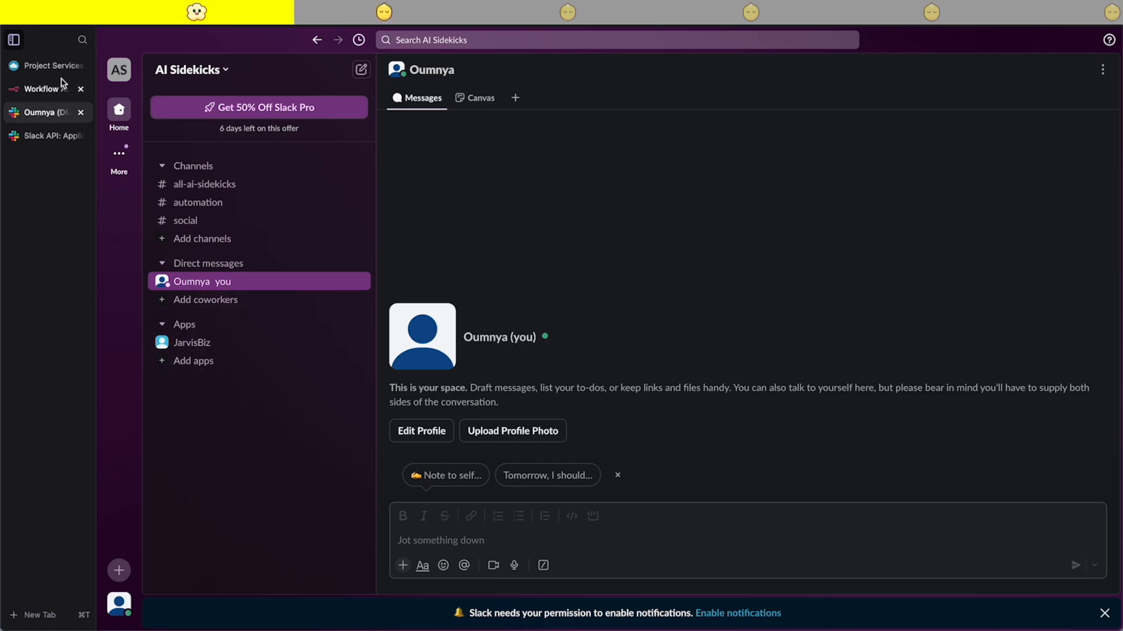
{"action": "left_click", "coordinate": [46, 88]}
{"action": "left_click", "coordinate": [421, 213]}
{"action": "key", "text": "super+v"}
{"action": "left_click", "coordinate": [915, 100]}
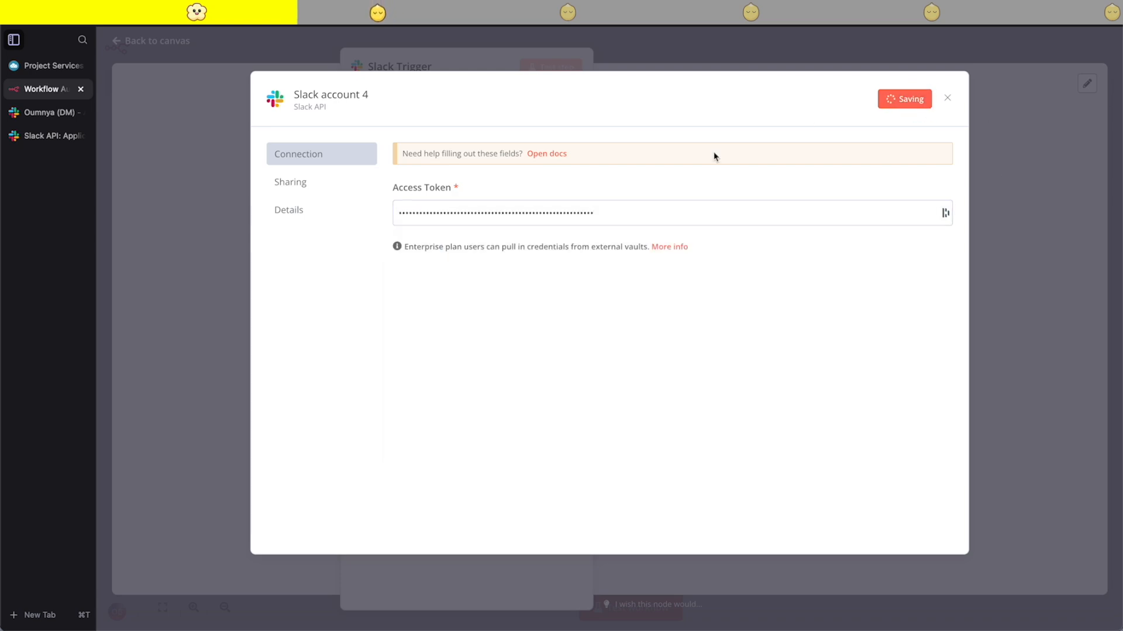
{"action": "left_click", "coordinate": [948, 100]}
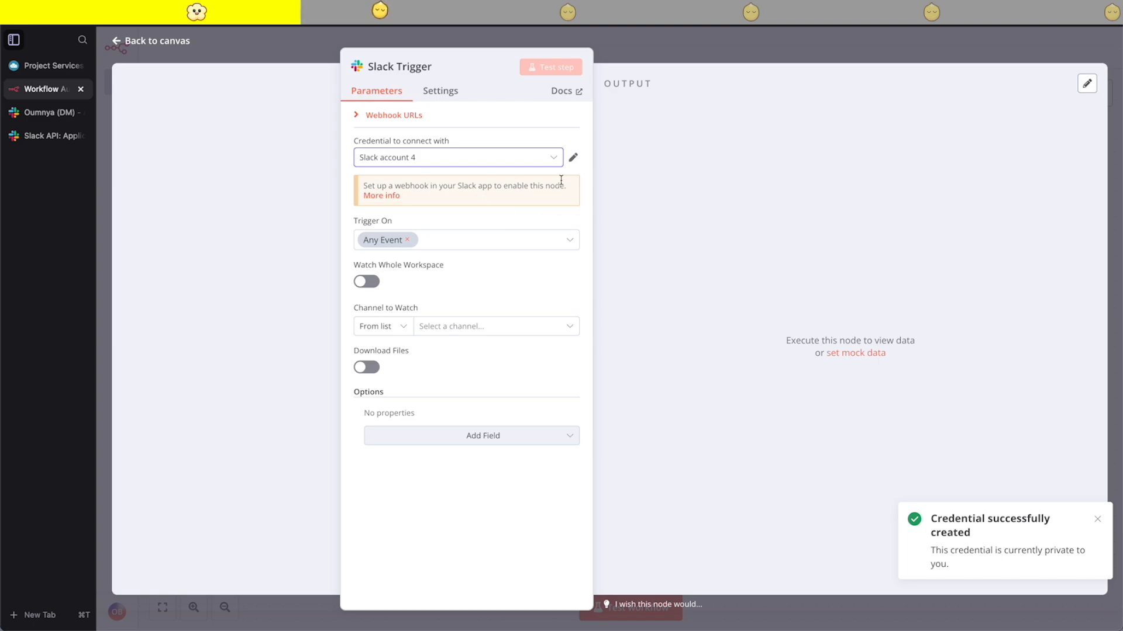
- Rename the new Slack credential as JarvisBiz, save it and return to the workflow canvas
{"action": "left_click", "coordinate": [573, 158]}
{"action": "left_click", "coordinate": [359, 94]}
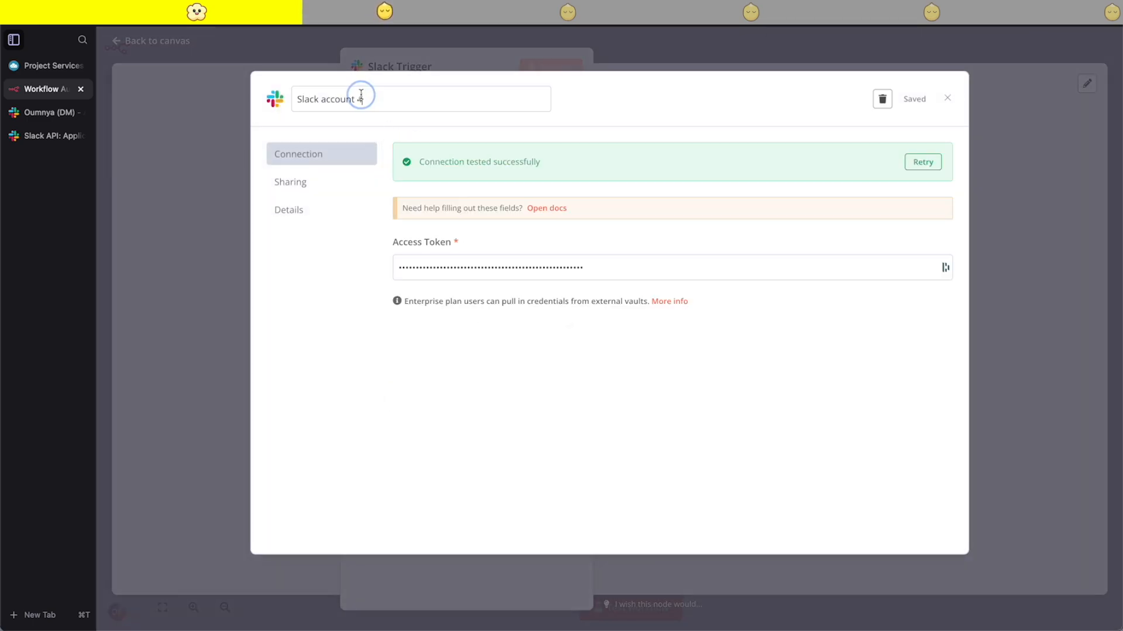
{"action": "triple_click", "coordinate": [375, 96]}
{"action": "type", "text": "JarvisBiz"}
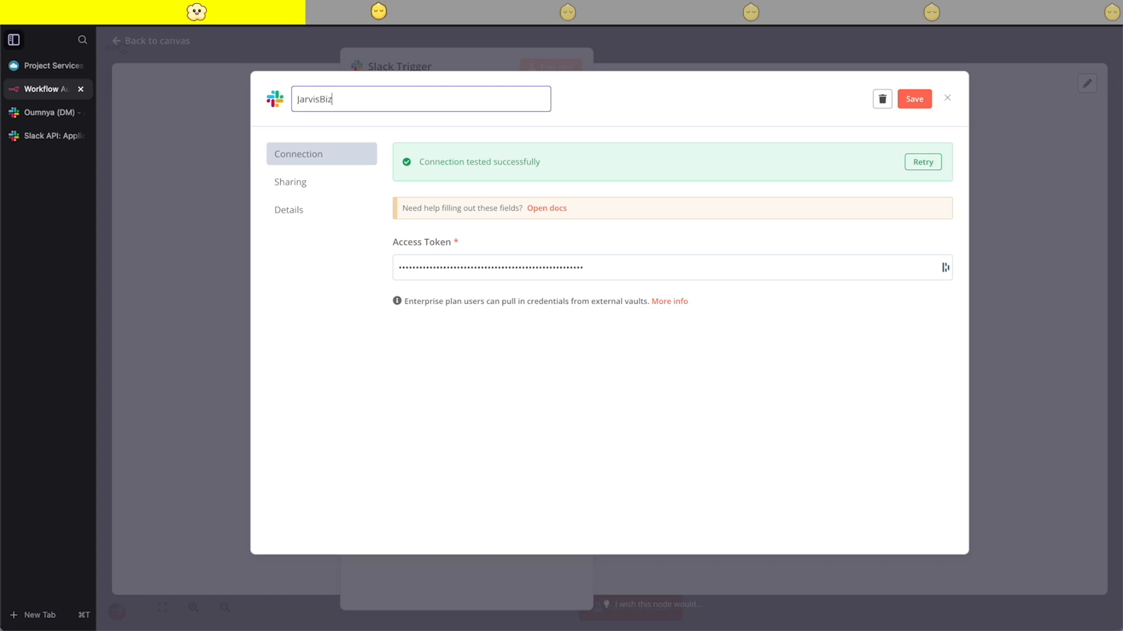
{"action": "left_click", "coordinate": [914, 99]}
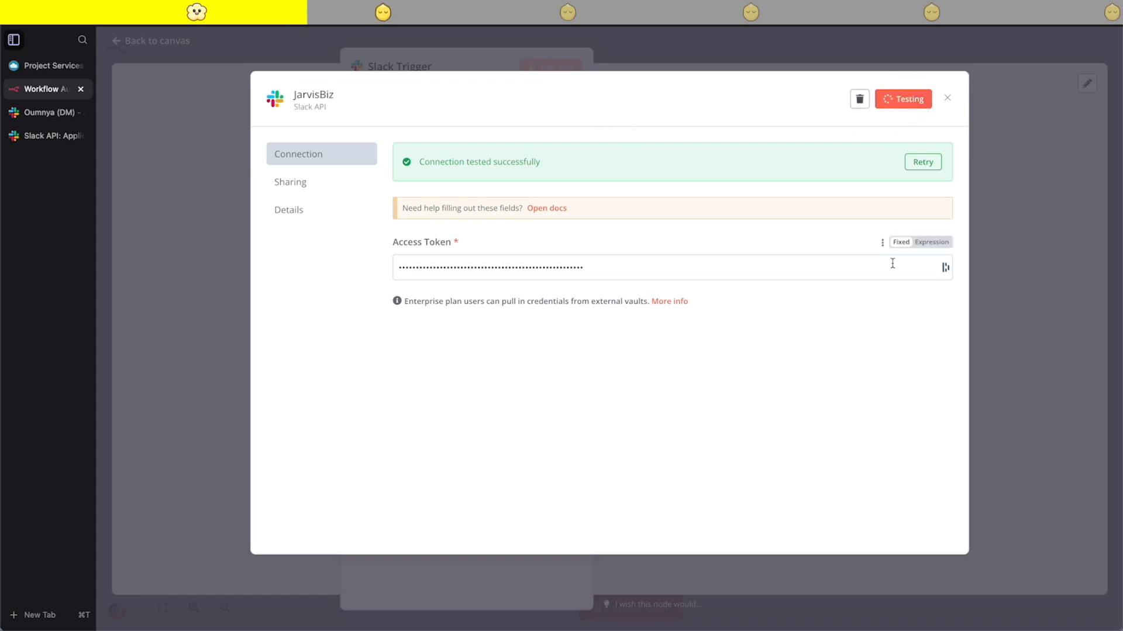
{"action": "left_click", "coordinate": [951, 99]}
{"action": "left_click", "coordinate": [679, 55]}
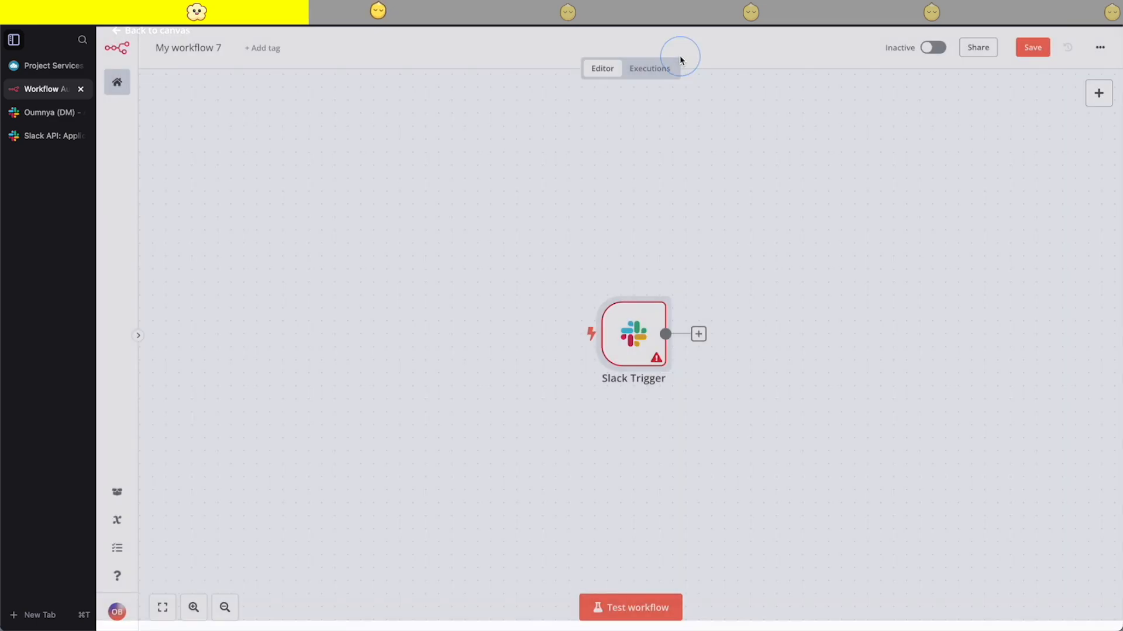
- Reopen the Slack Trigger node and set it to watch the whole workspace instead of a single channel
{"action": "double_click", "coordinate": [636, 338]}
{"action": "left_click", "coordinate": [473, 328]}
{"action": "left_click", "coordinate": [403, 330]}
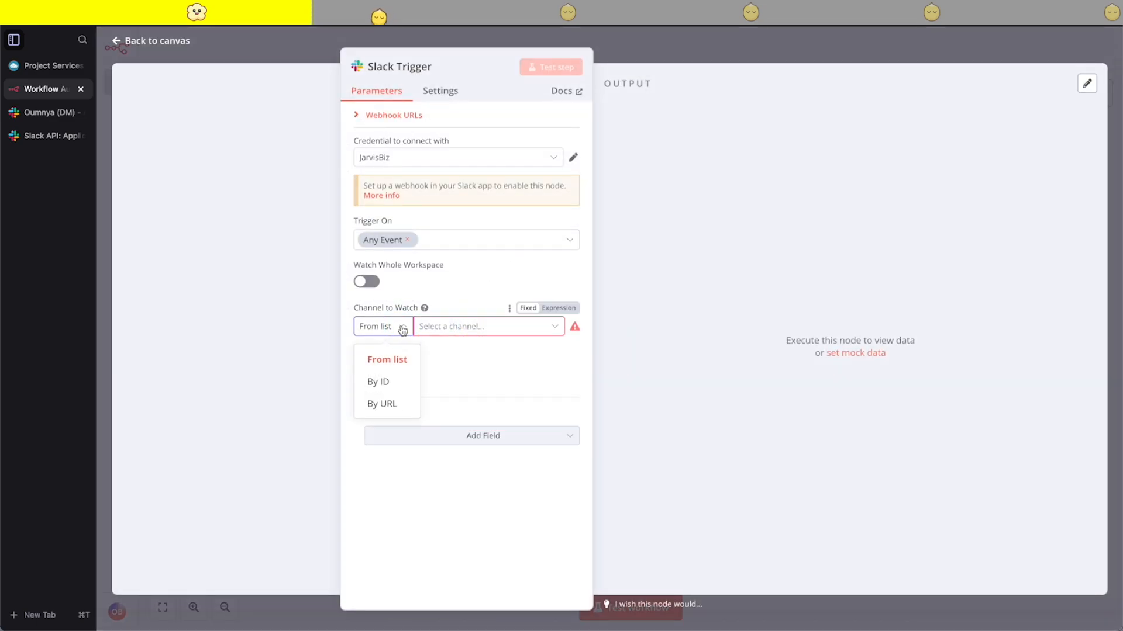
{"action": "left_click", "coordinate": [492, 328]}
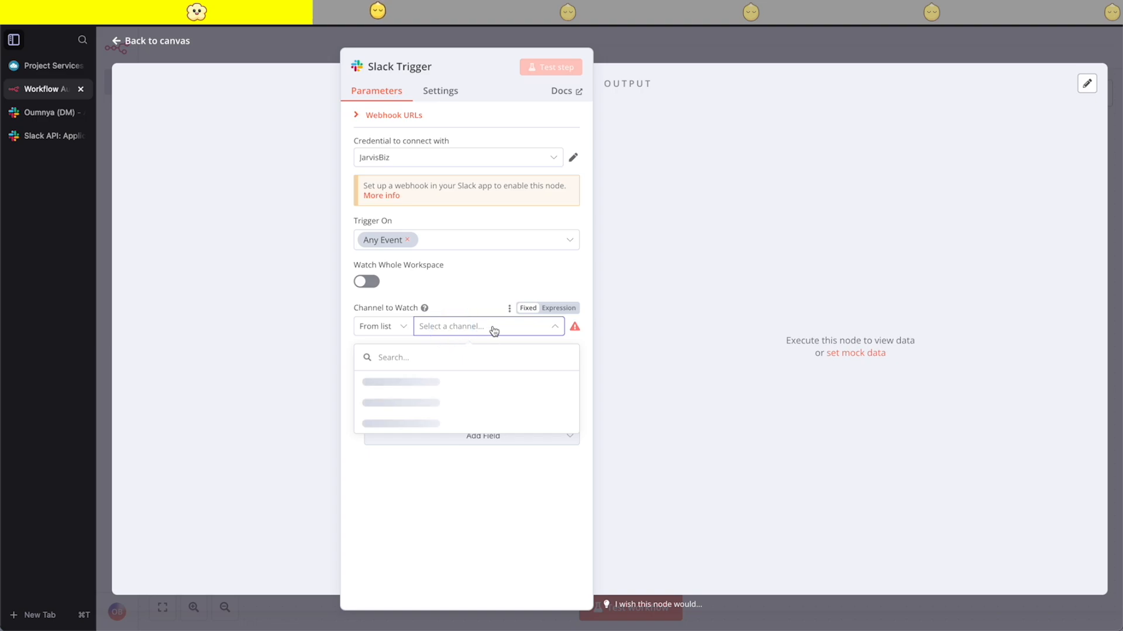
{"action": "left_click", "coordinate": [365, 283]}
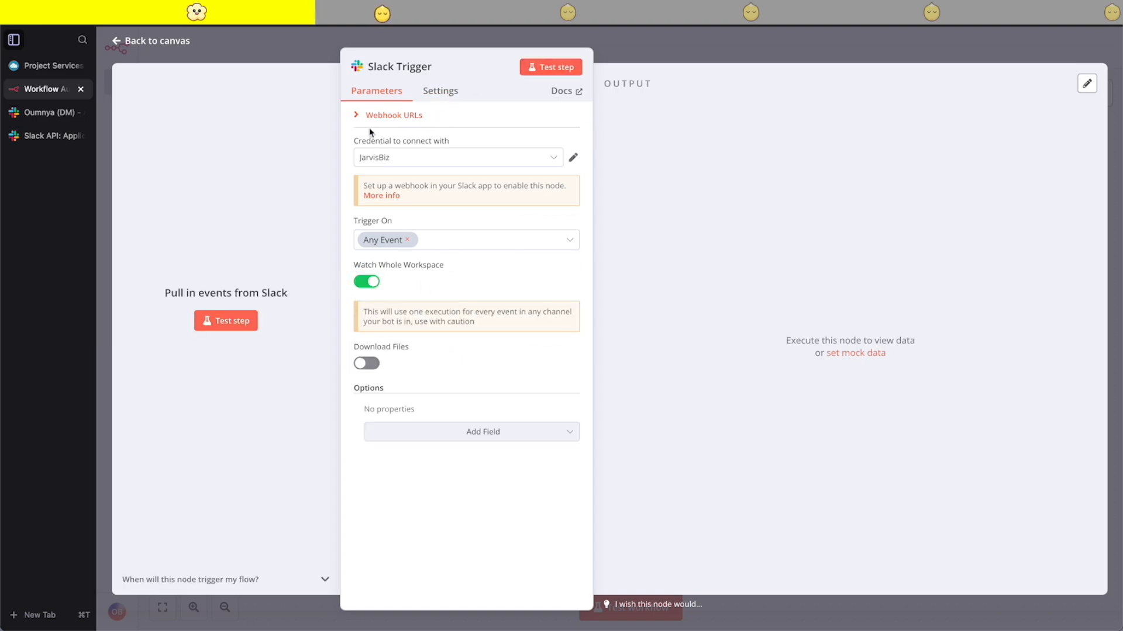
- Copy the Slack Trigger's test webhook URL, switch to Slack's Event Subscriptions and paste it as the Request URL
{"action": "left_click", "coordinate": [358, 116]}
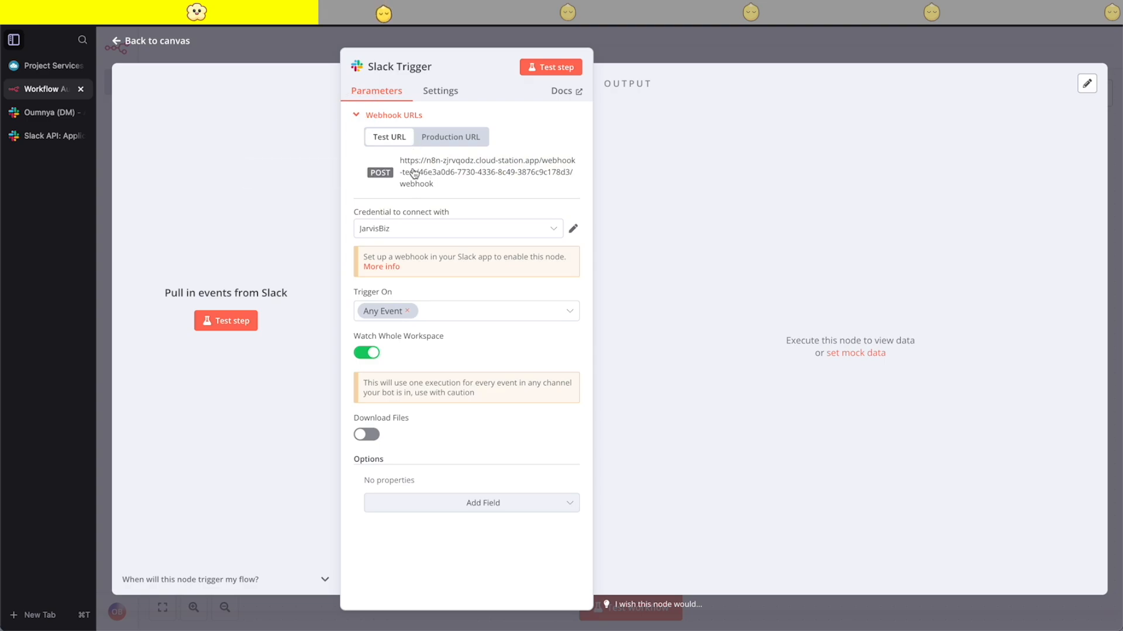
{"action": "left_click", "coordinate": [433, 173]}
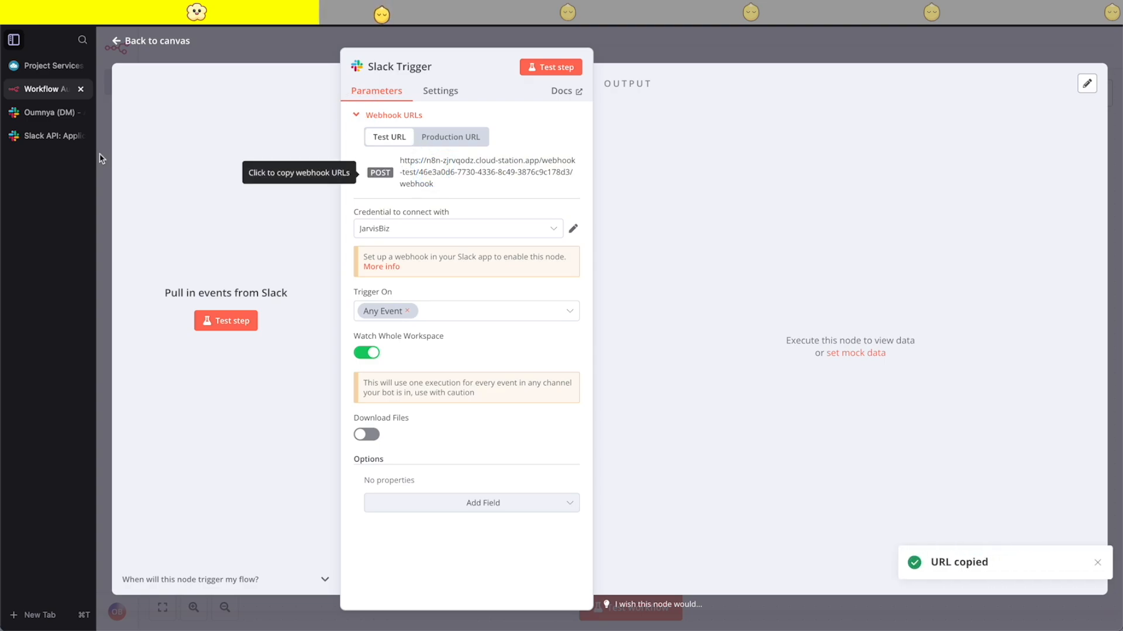
{"action": "left_click", "coordinate": [52, 136]}
{"action": "scroll", "coordinate": [296, 450], "scroll_direction": "down", "scroll_amount": 1}
{"action": "left_click", "coordinate": [264, 422]}
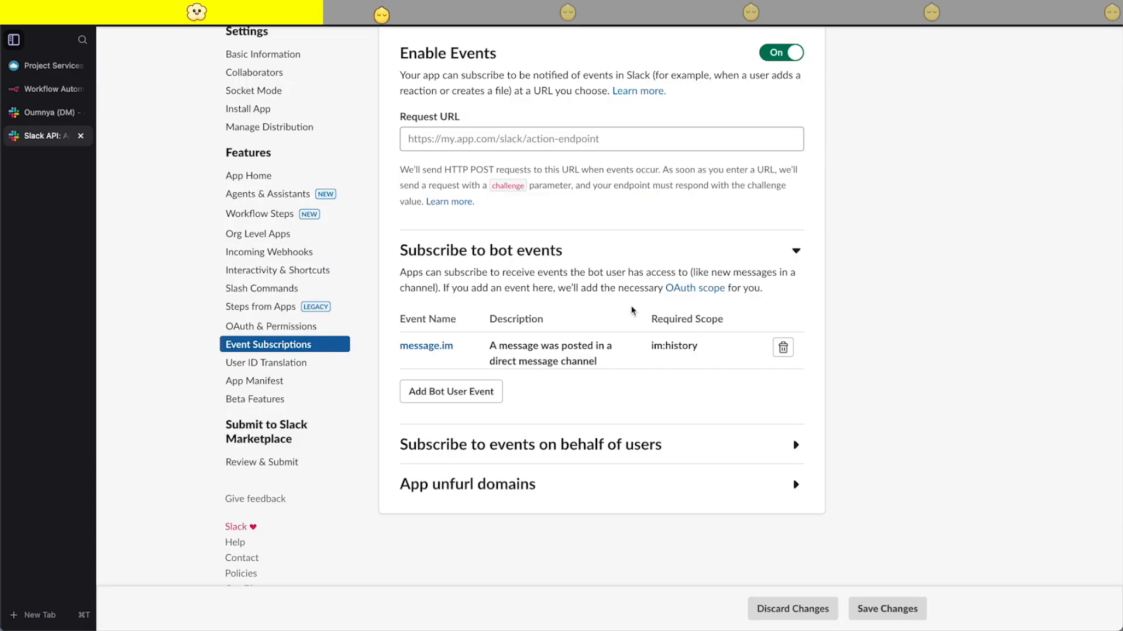
{"action": "left_click", "coordinate": [554, 202]}
{"action": "key", "text": "super+v"}
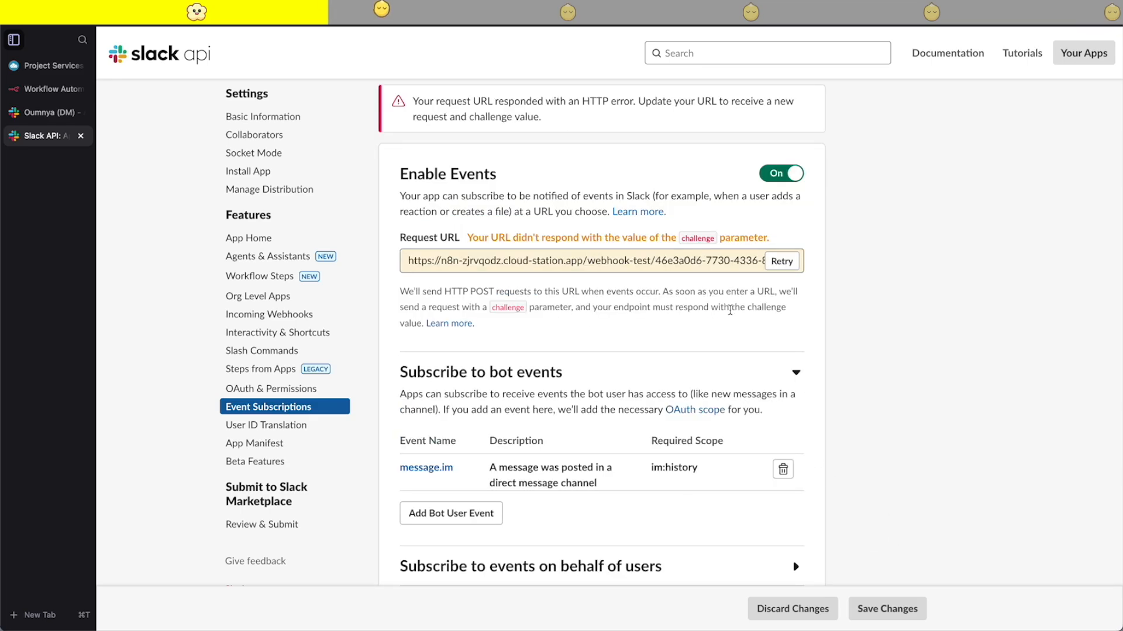
- Switch to n8n, copy the test webhook URL again and start listening for a test event on the Slack Trigger
{"action": "key", "text": "ctrl+Tab"}
{"action": "left_click", "coordinate": [436, 177]}
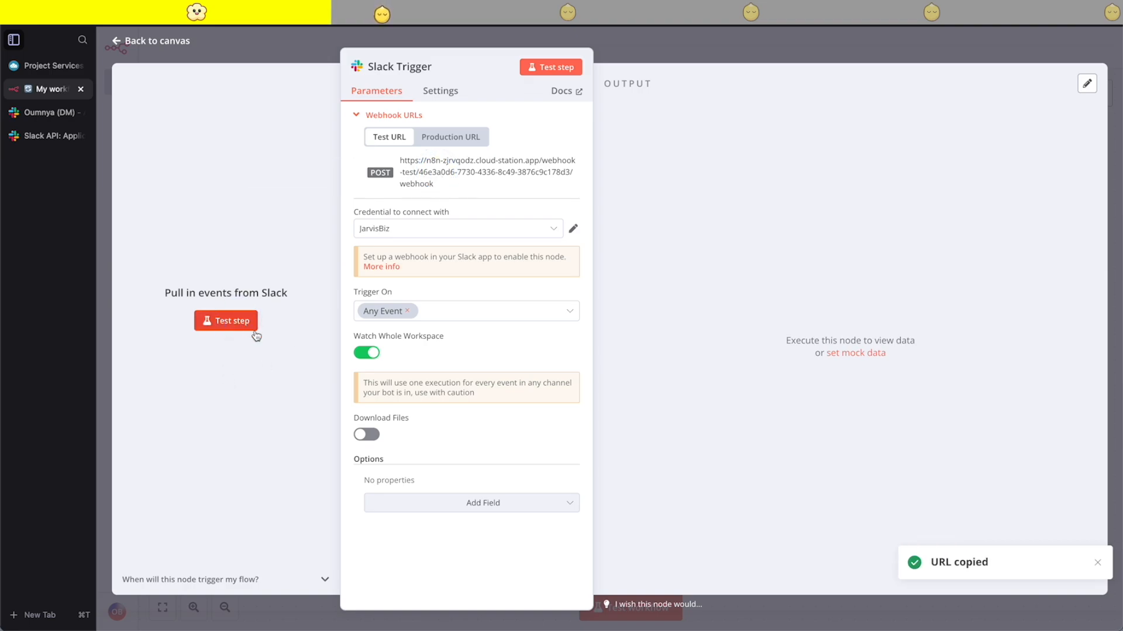
{"action": "left_click", "coordinate": [234, 323]}
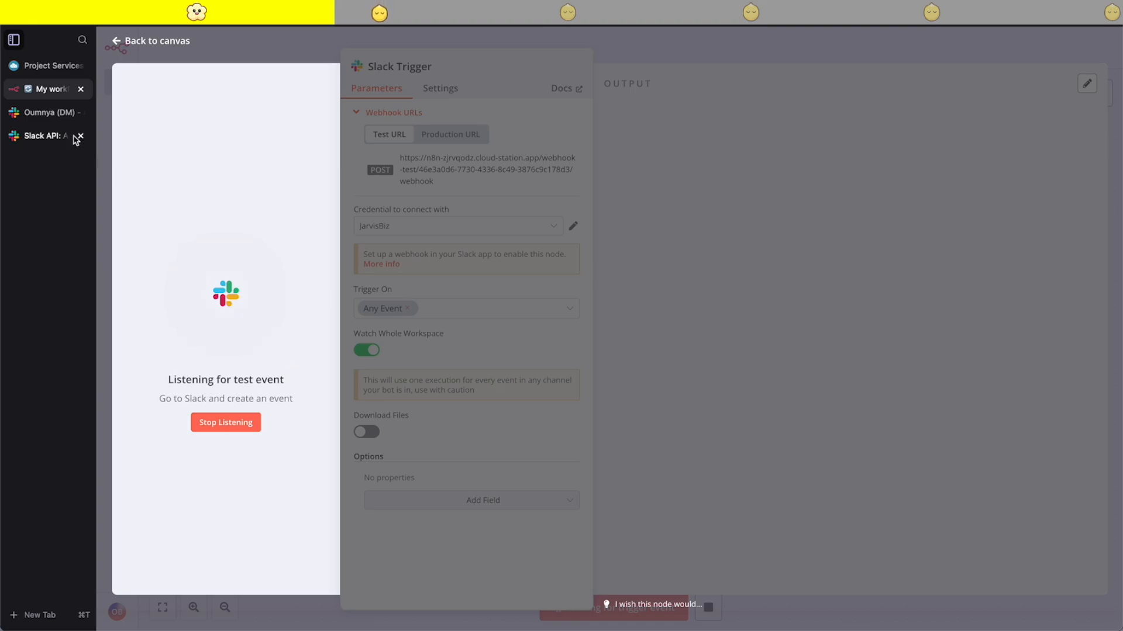
- Switch back to Slack's Event Subscriptions, retry the Request URL verification and save the changes
{"action": "left_click", "coordinate": [50, 137]}
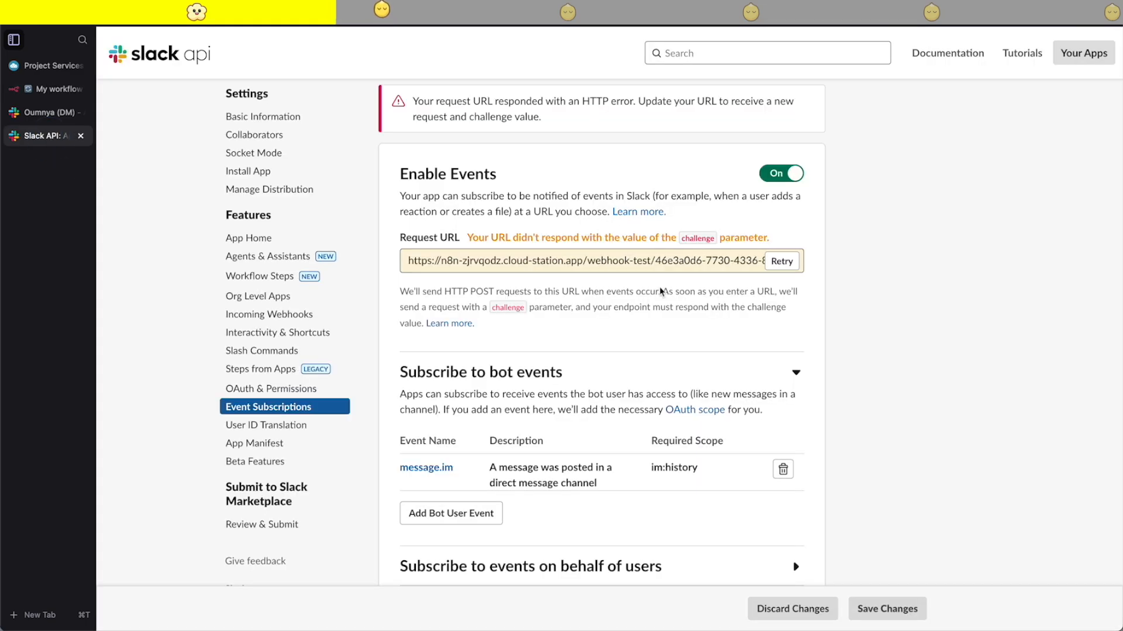
{"action": "left_click", "coordinate": [781, 269]}
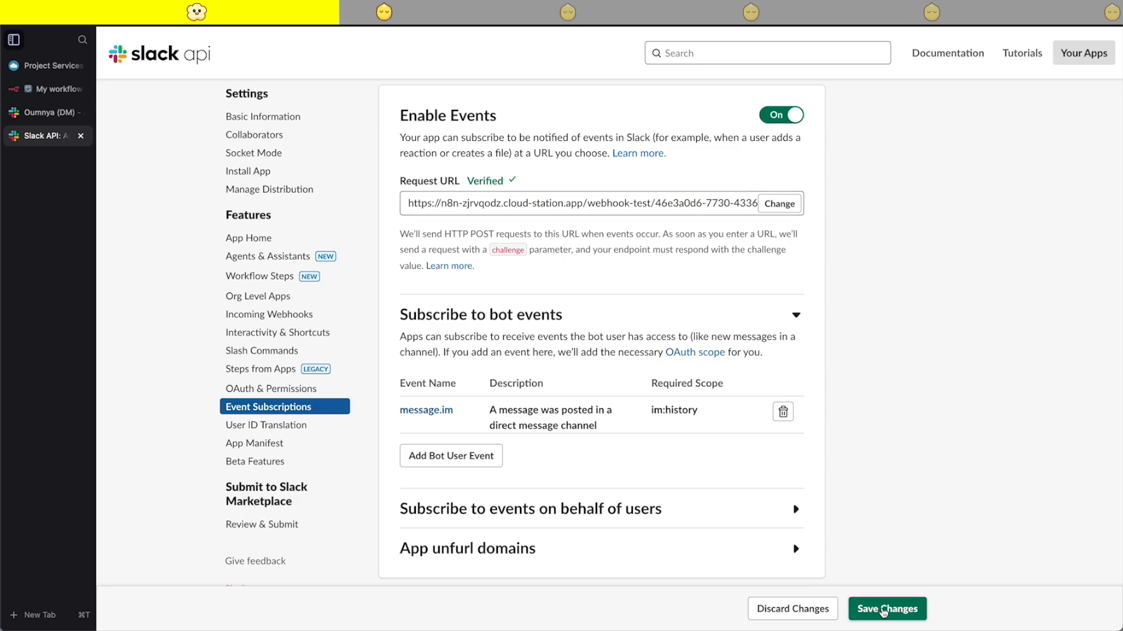
{"action": "left_click", "coordinate": [886, 608]}
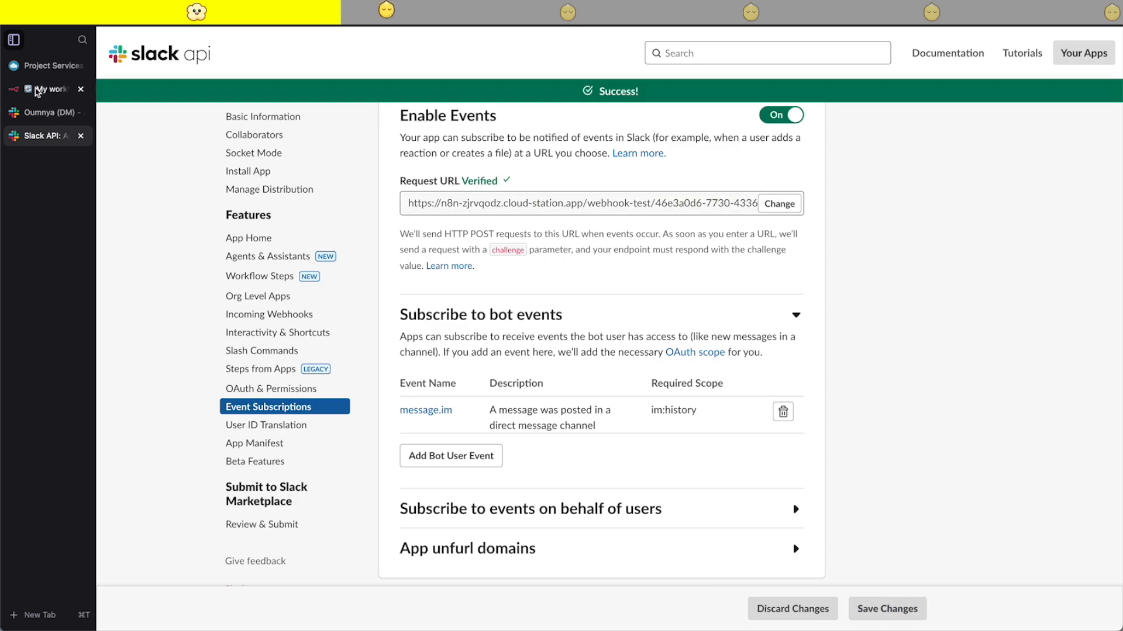
- Switch to n8n, stop listening for the test event, copy the Slack Trigger's production webhook URL and return to the canvas
{"action": "left_click", "coordinate": [47, 89]}
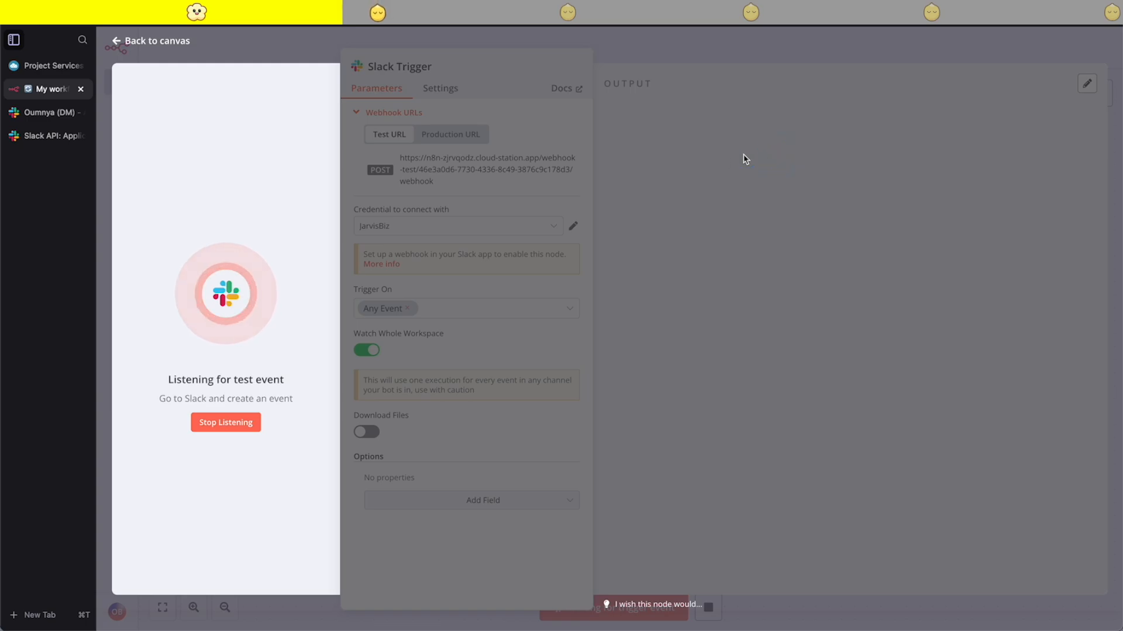
{"action": "left_click", "coordinate": [203, 433]}
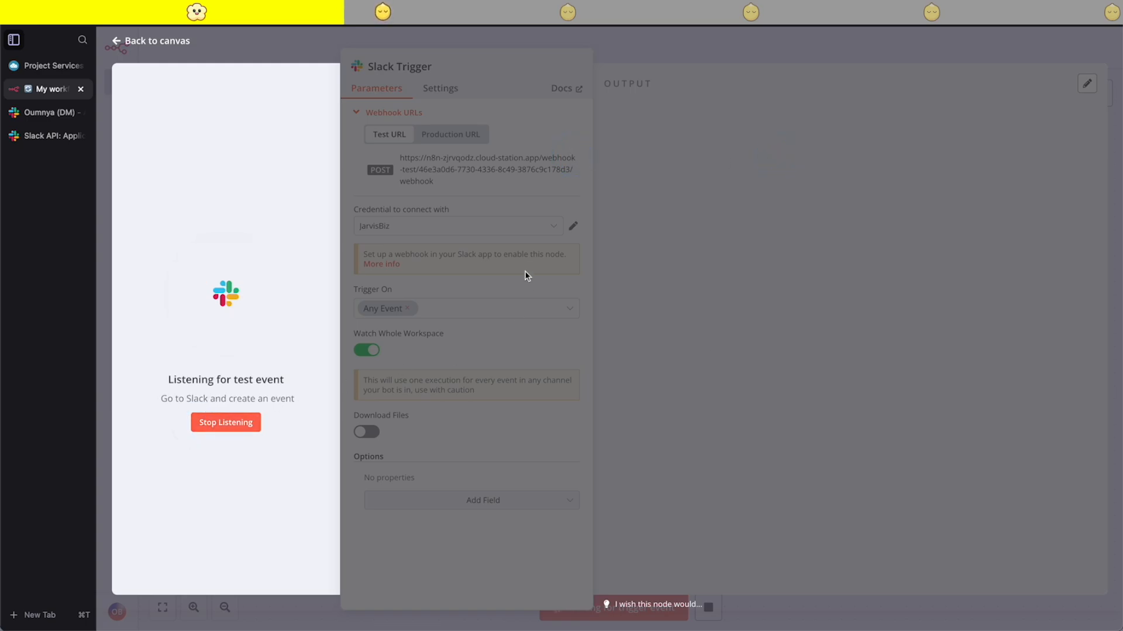
{"action": "left_click", "coordinate": [470, 140]}
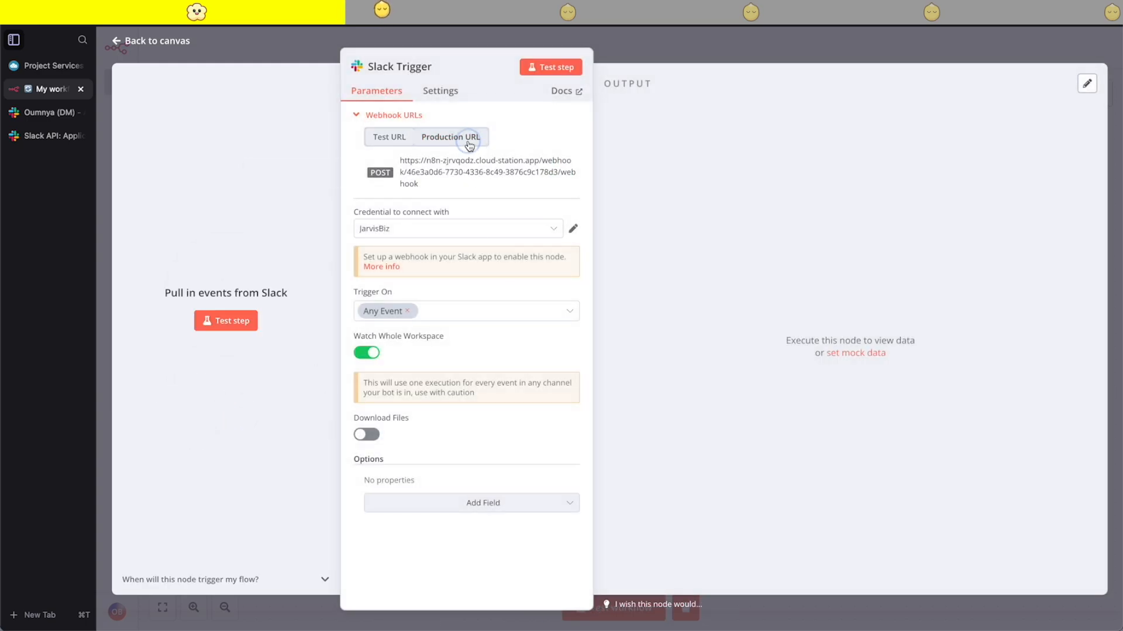
{"action": "left_click", "coordinate": [454, 173]}
{"action": "left_click", "coordinate": [764, 44]}
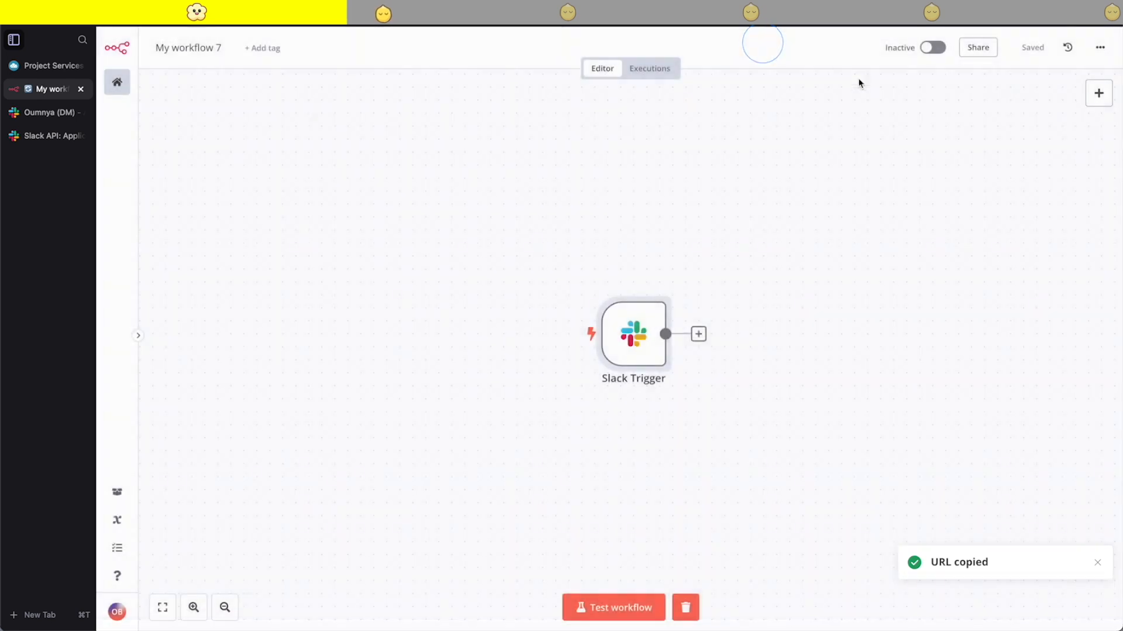
- Activate the workflow, acknowledge the activation notice and rename the workflow as JarvisBiz
{"action": "left_click", "coordinate": [932, 48]}
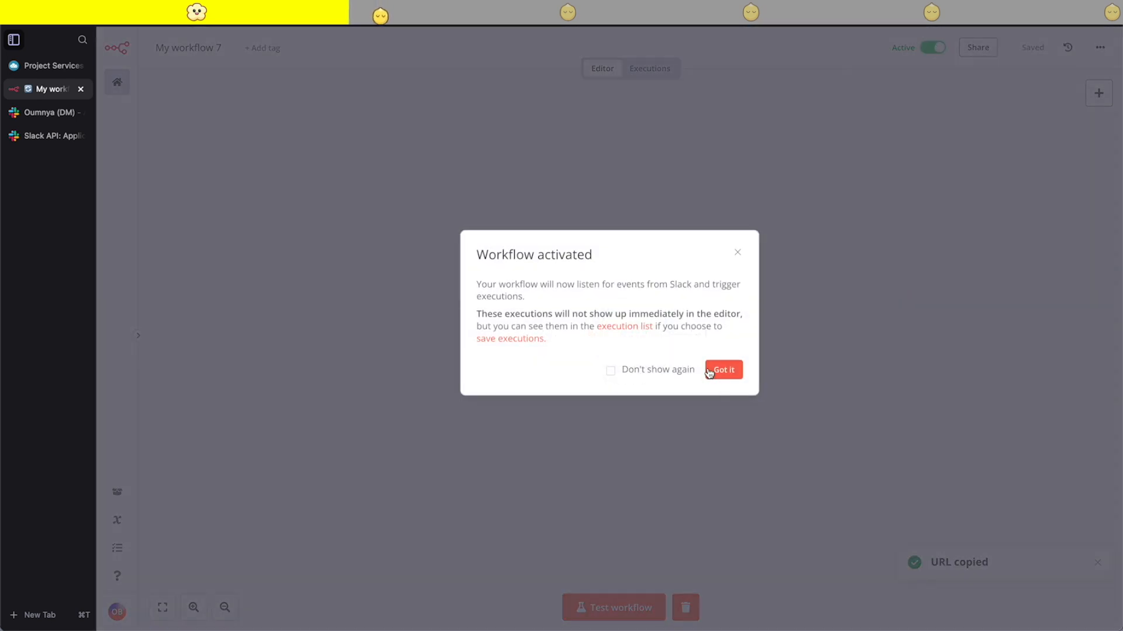
{"action": "left_click", "coordinate": [719, 370]}
{"action": "left_click", "coordinate": [211, 41]}
{"action": "type", "text": "JarvisBiz"}
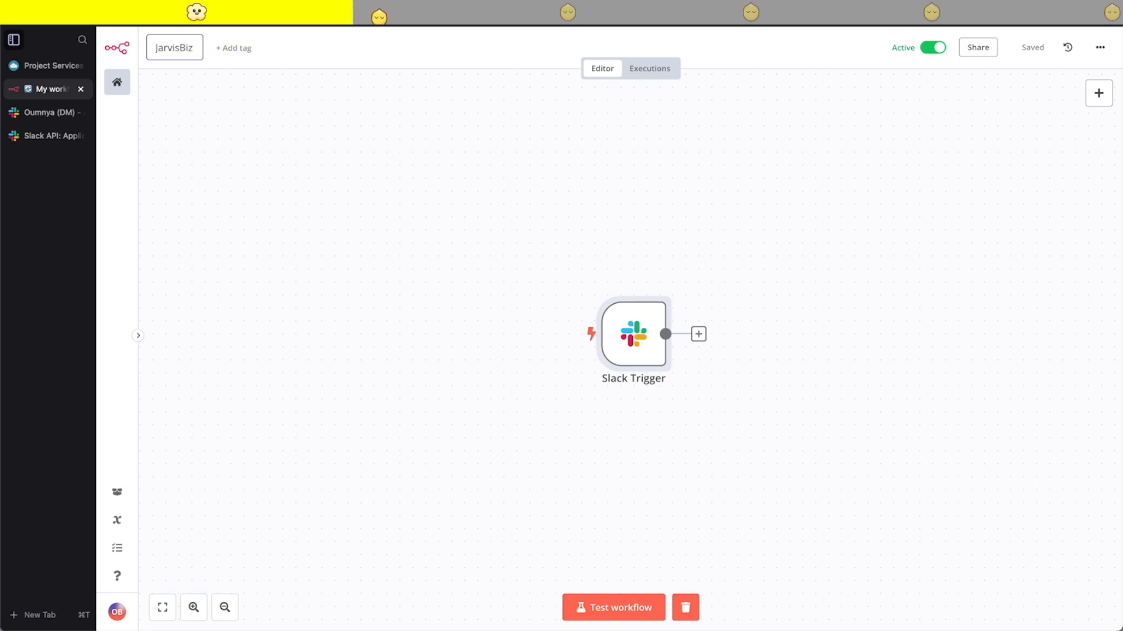
{"action": "left_click", "coordinate": [215, 183]}
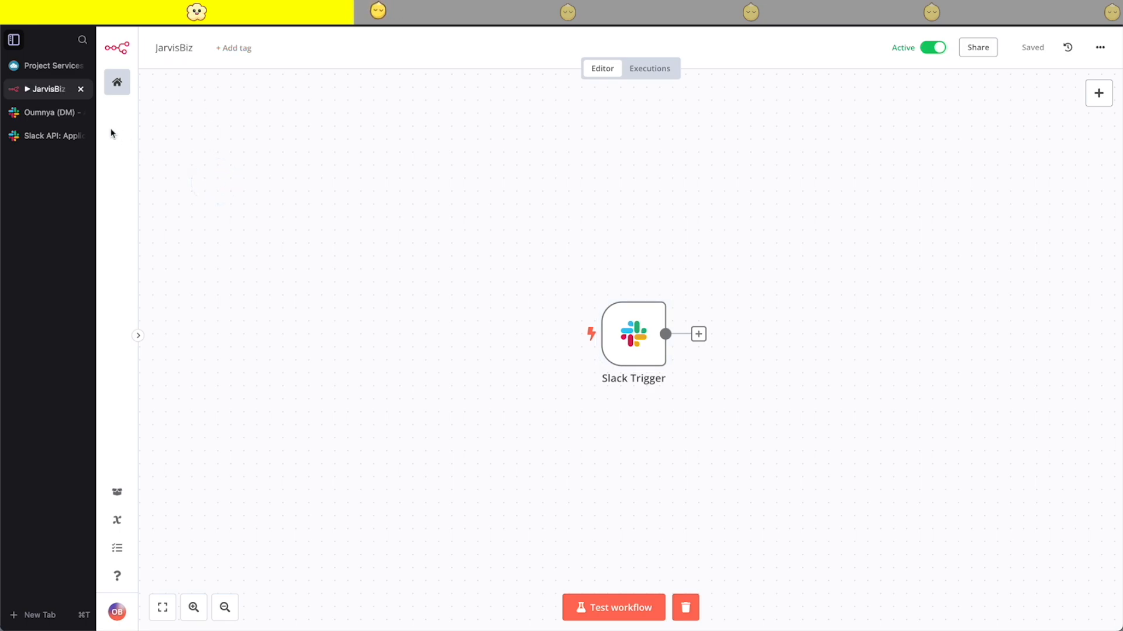
- Switch to Slack's Event Subscriptions, replace the Request URL with the copied production webhook URL and save the changes
{"action": "left_click", "coordinate": [44, 137]}
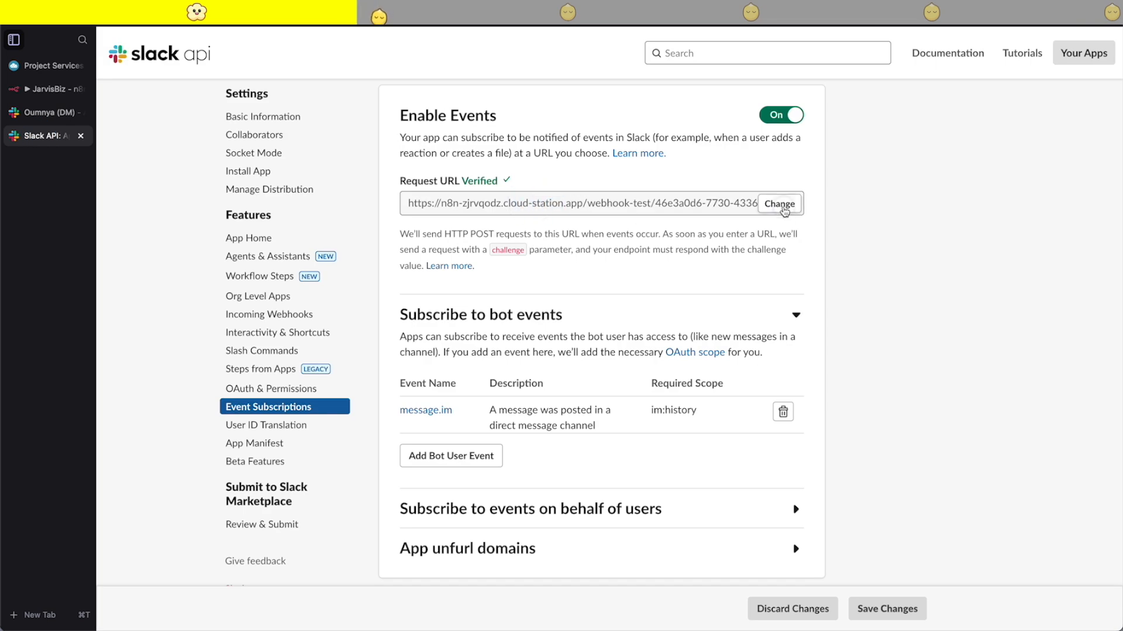
{"action": "left_click", "coordinate": [779, 204]}
{"action": "left_click", "coordinate": [527, 253]}
{"action": "key", "text": "super+v"}
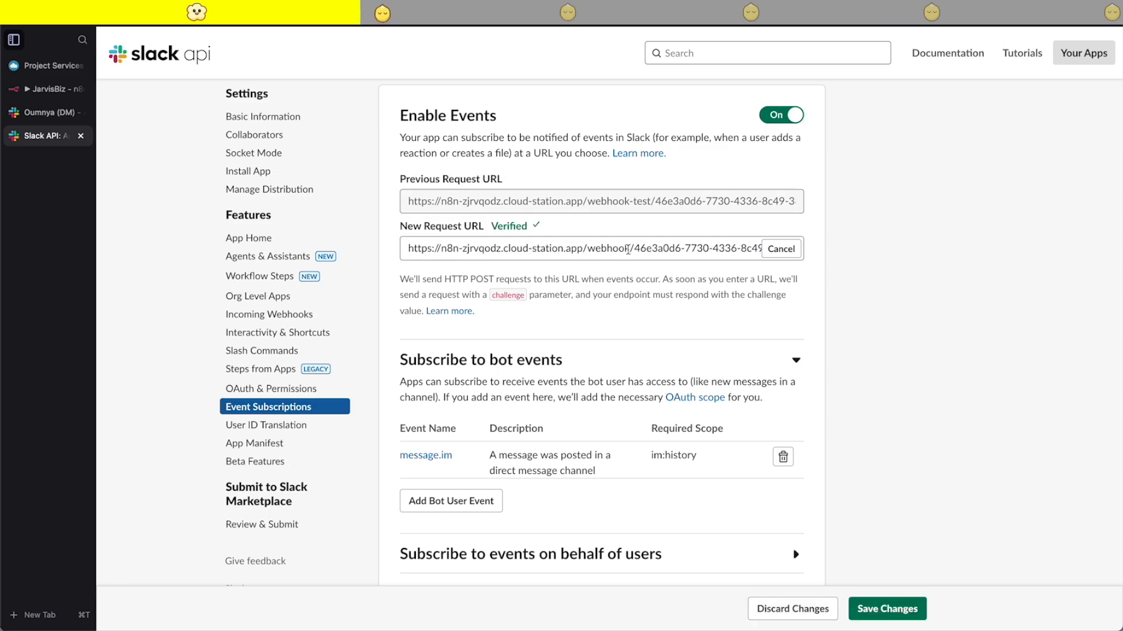
{"action": "left_click", "coordinate": [888, 609]}
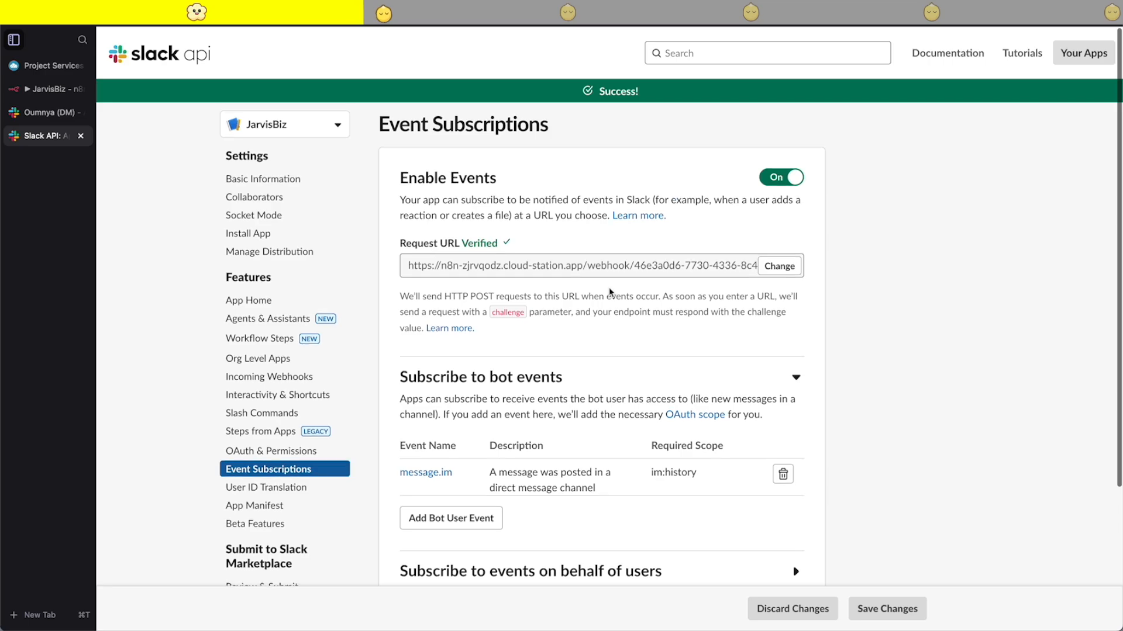
- Switch to the AI Sidekicks workspace in Slack and view the JarvisBiz app's direct messages
{"action": "left_click", "coordinate": [46, 112]}
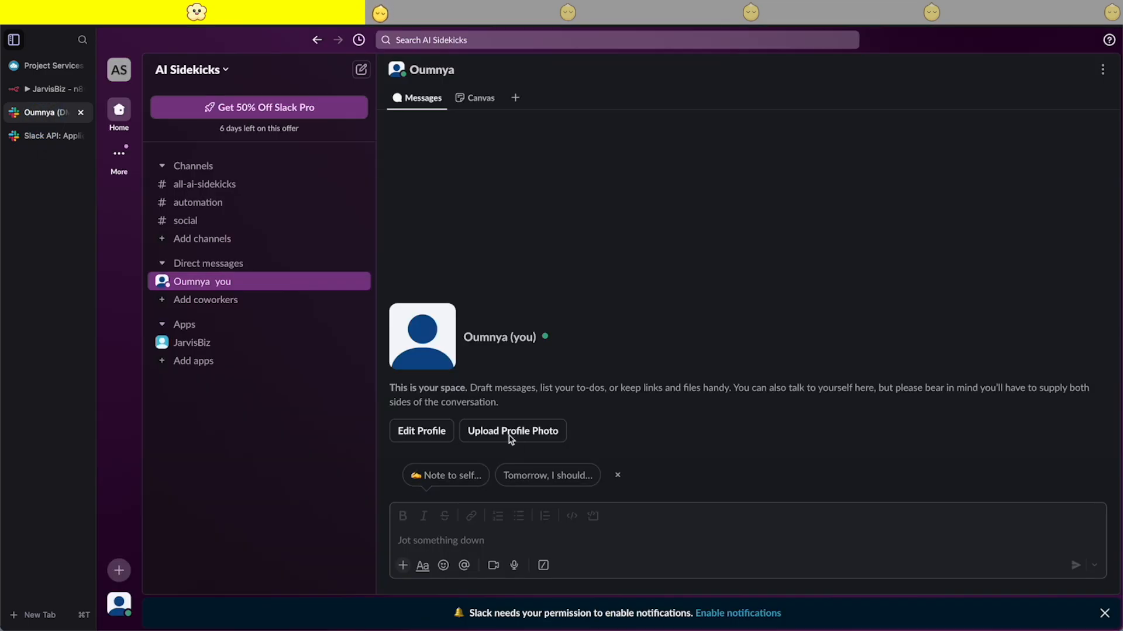
{"action": "left_click", "coordinate": [193, 342]}
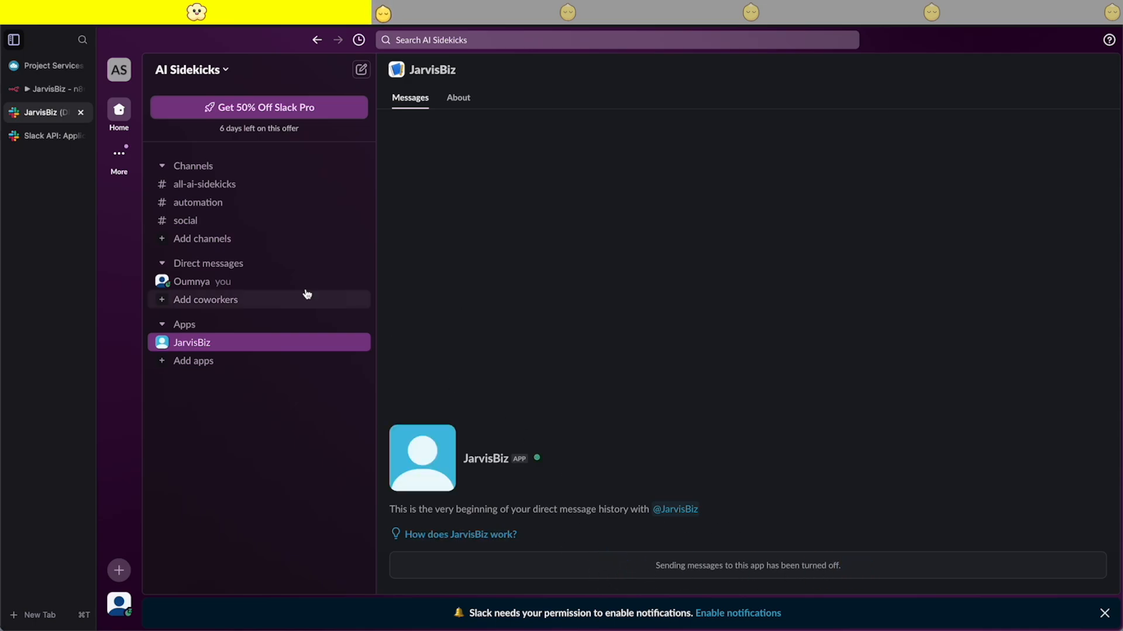
- Switch to the Slack API settings and, in App Home, allow users to send Slash commands and messages from the messages tab
{"action": "left_click", "coordinate": [42, 141]}
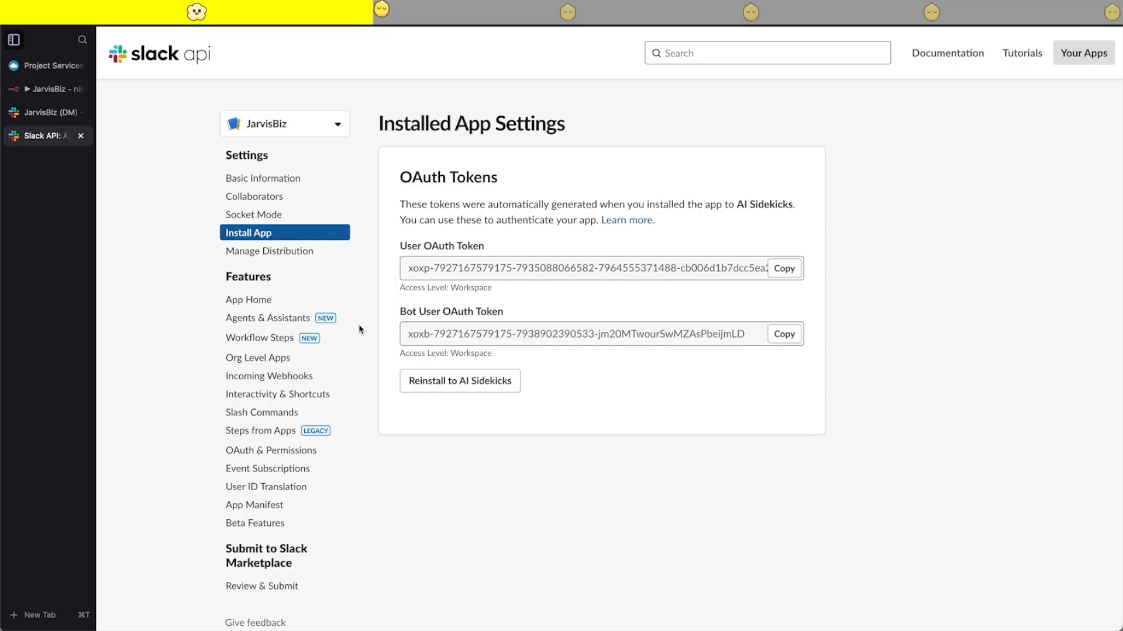
{"action": "scroll", "coordinate": [299, 357], "scroll_direction": "down", "scroll_amount": 2}
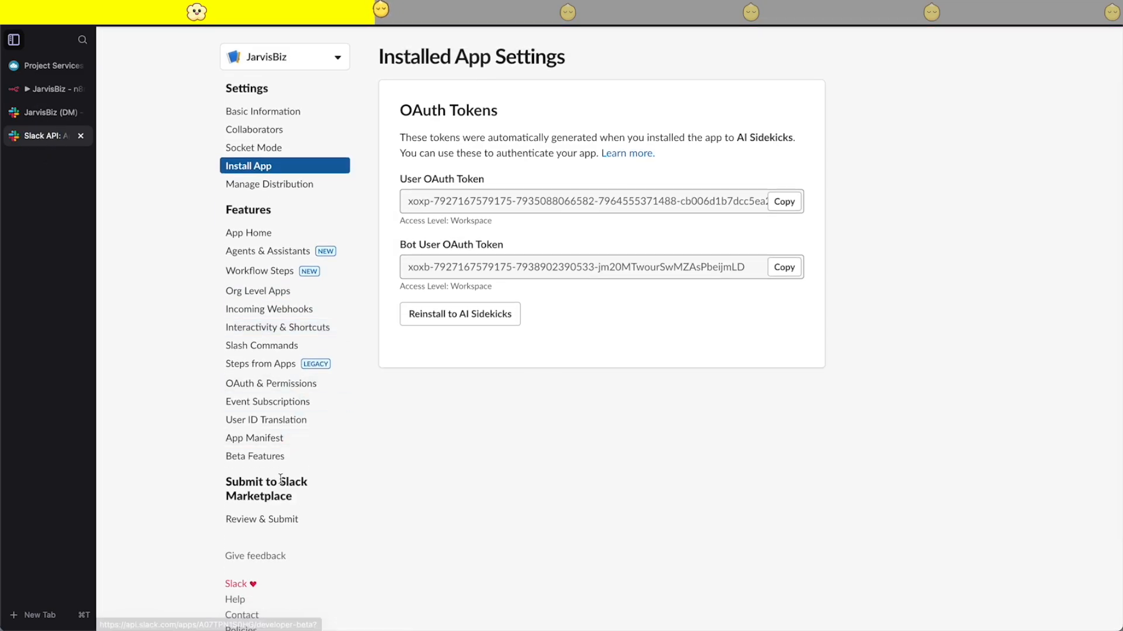
{"action": "left_click", "coordinate": [496, 318]}
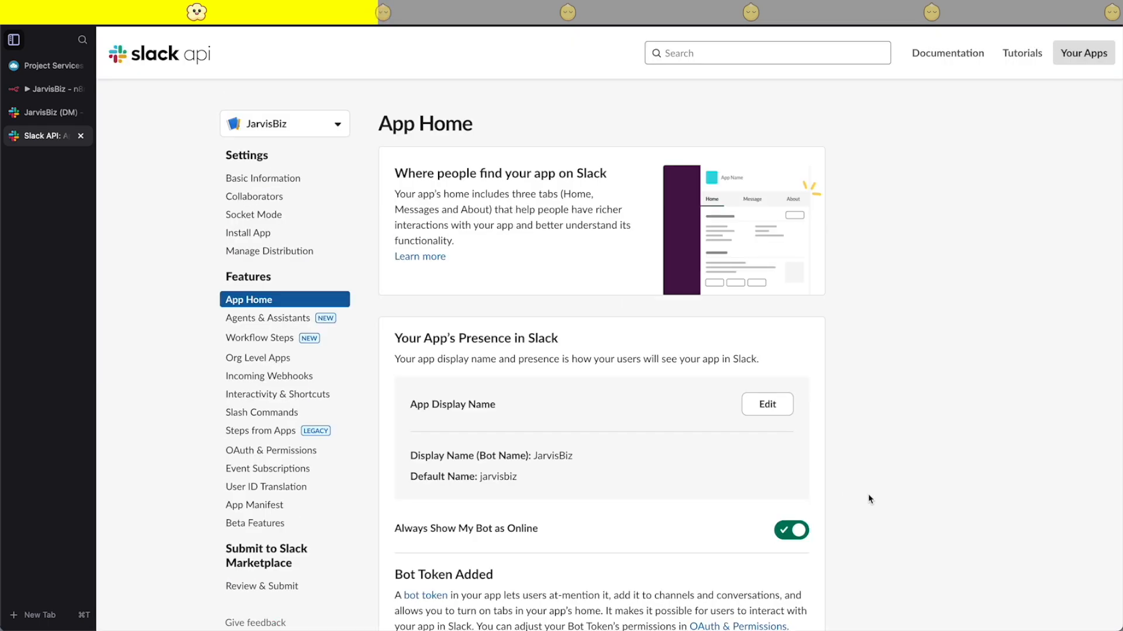
{"action": "scroll", "coordinate": [653, 529], "scroll_direction": "down", "scroll_amount": 6}
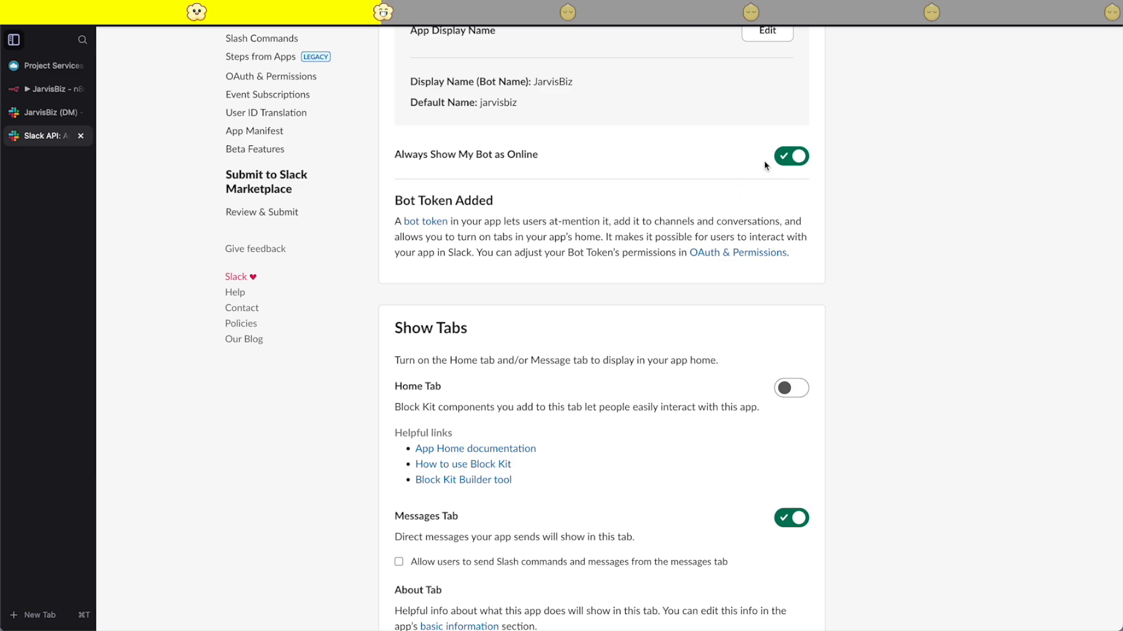
{"action": "scroll", "coordinate": [768, 353], "scroll_direction": "down", "scroll_amount": 3}
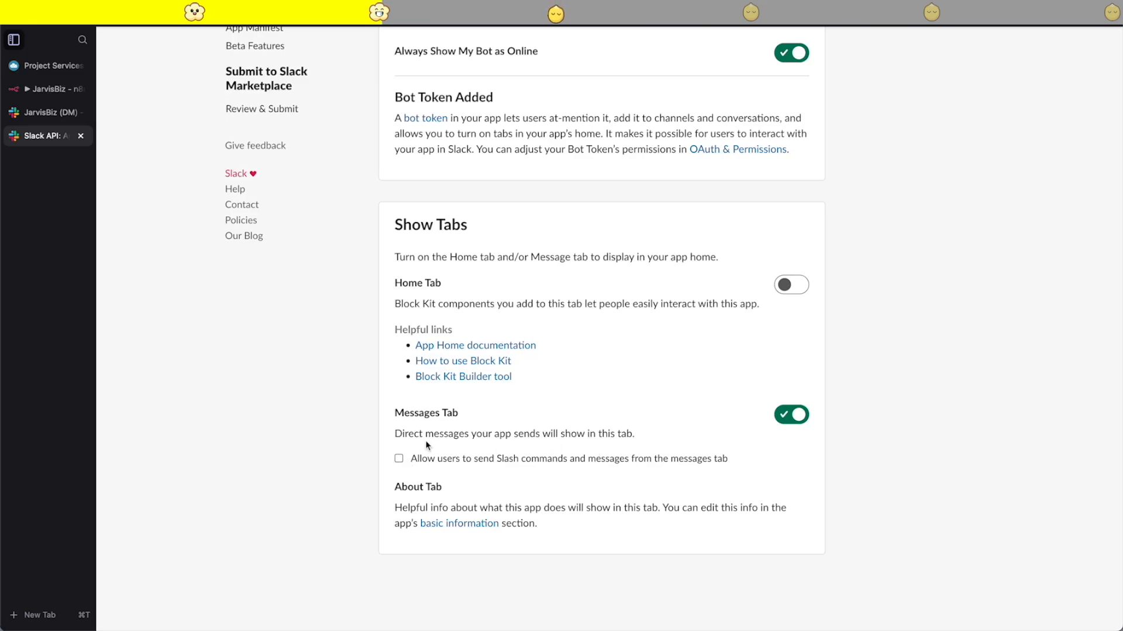
{"action": "left_click", "coordinate": [398, 460]}
- Reinstall the JarvisBiz app to AI Sidekicks and grant the requested permissions
{"action": "scroll", "coordinate": [648, 478], "scroll_direction": "up", "scroll_amount": 10}
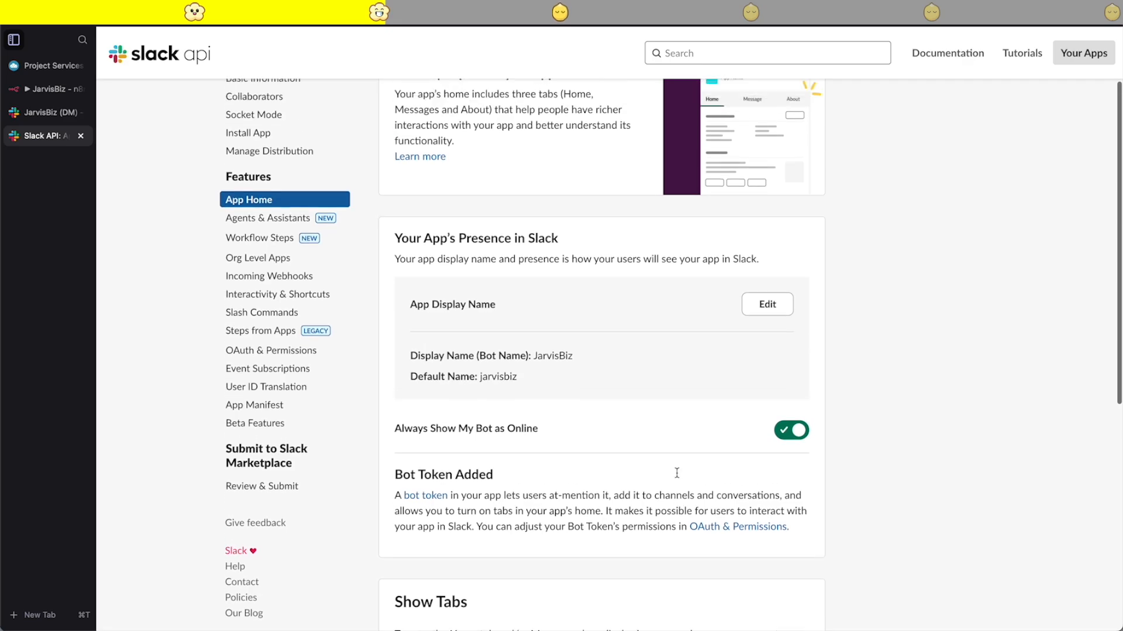
{"action": "left_click", "coordinate": [263, 234]}
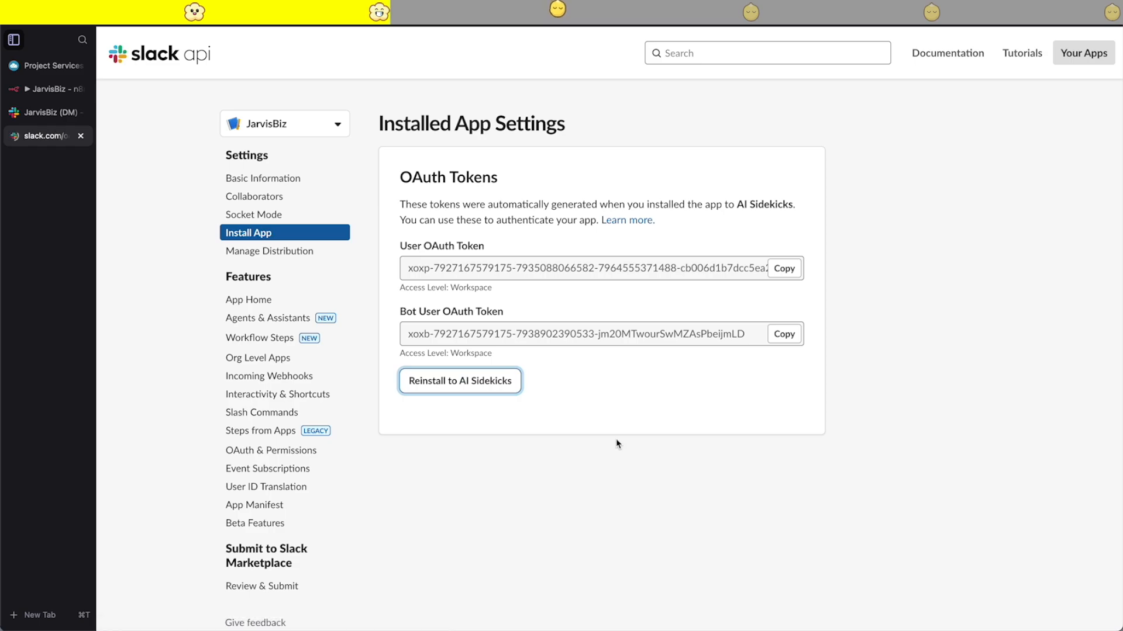
{"action": "left_click", "coordinate": [630, 529]}
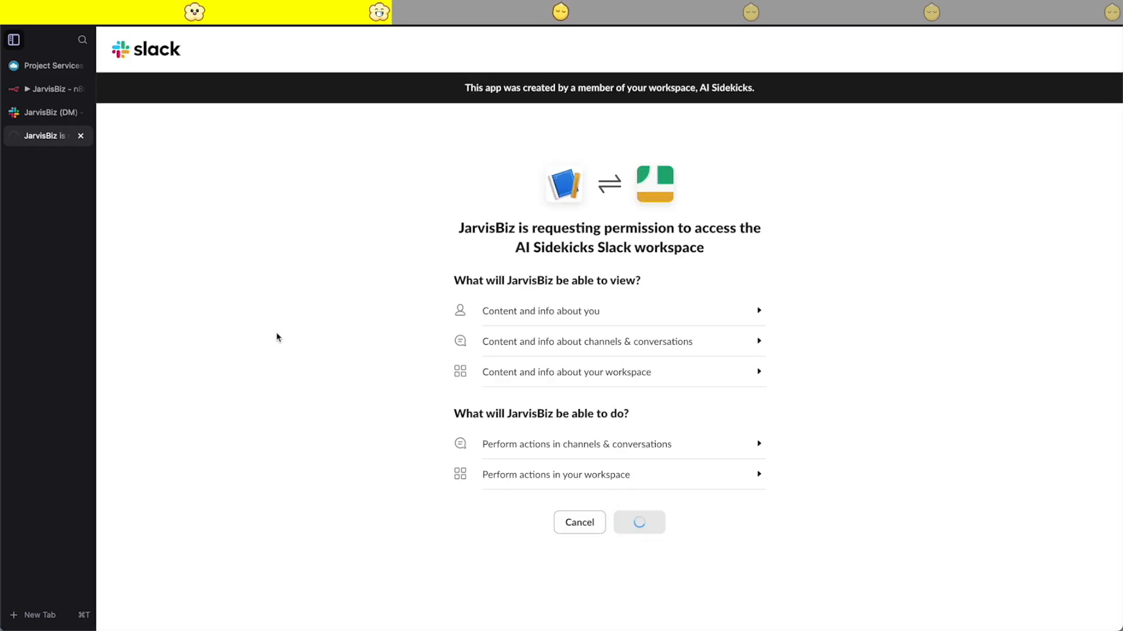
- Switch to the Slack workspace and send JarvisBiz the message "get me 10 ceo of startups in Texas"
{"action": "left_click", "coordinate": [35, 112]}
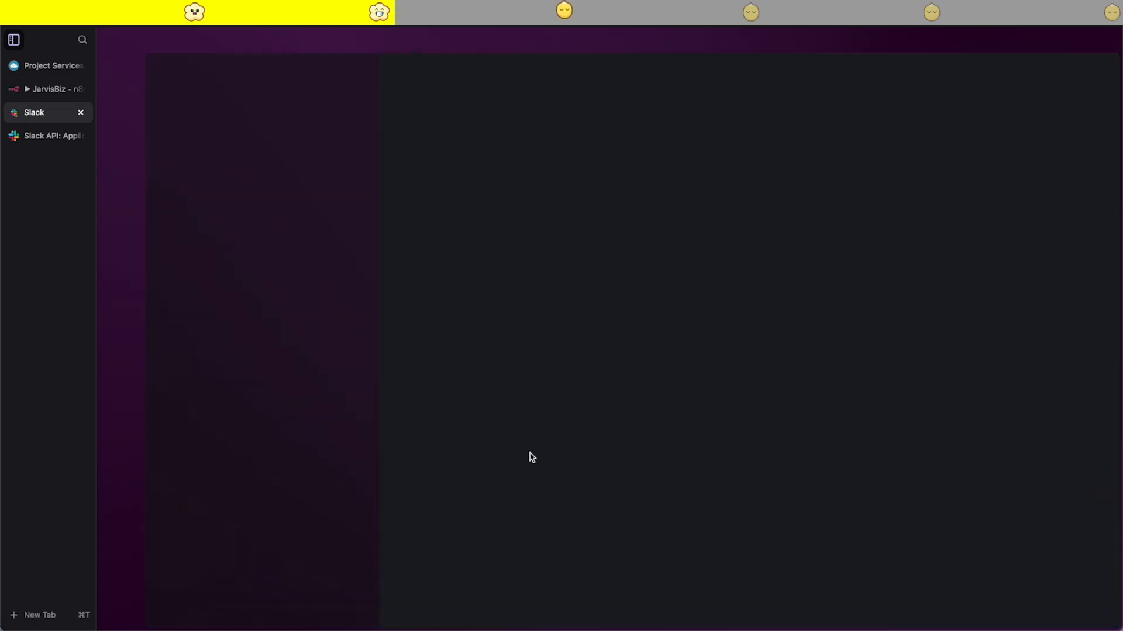
{"action": "left_click", "coordinate": [437, 538]}
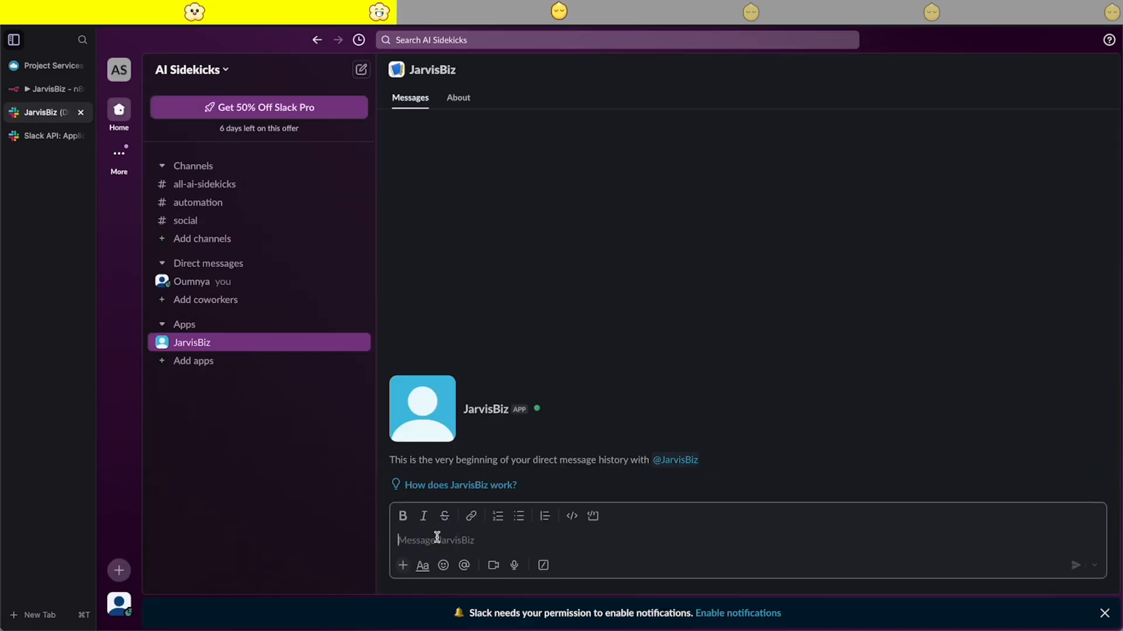
{"action": "type", "text": "get"}
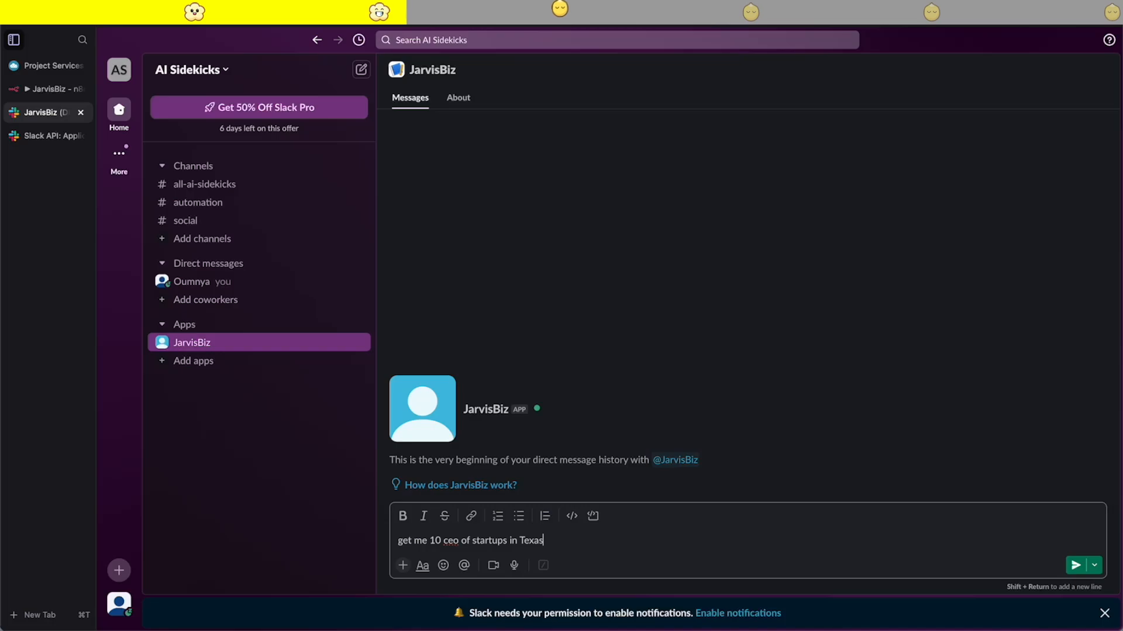
{"action": "key", "text": "Return"}
- Switch to n8n, open the workflow's latest execution and examine the message text in the Slack Trigger's output
{"action": "left_click", "coordinate": [47, 89]}
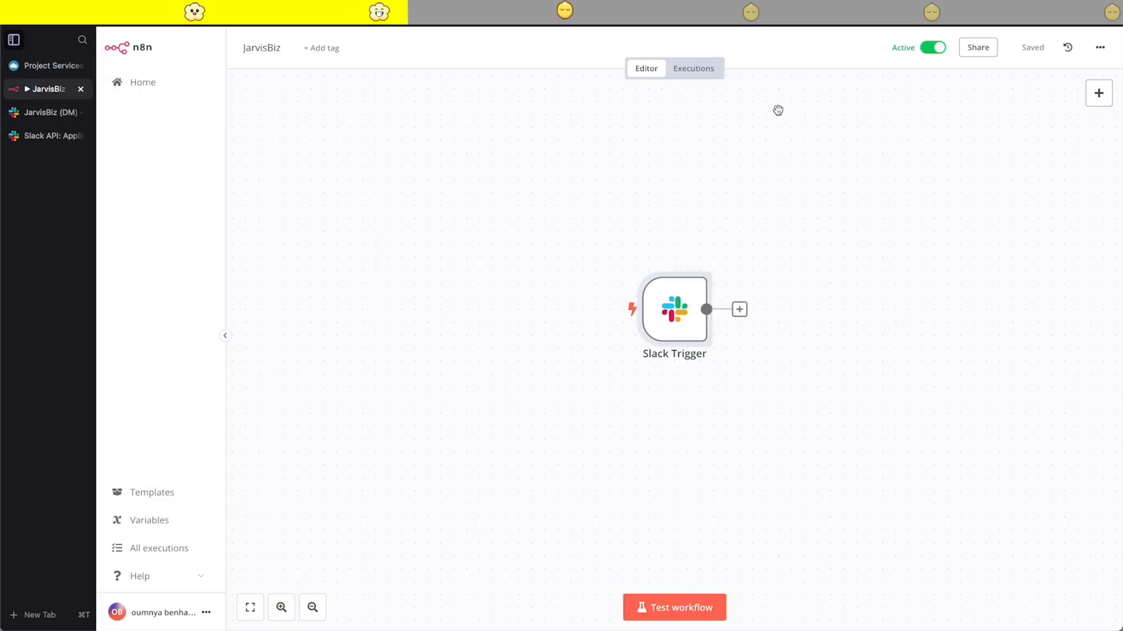
{"action": "left_click", "coordinate": [696, 70]}
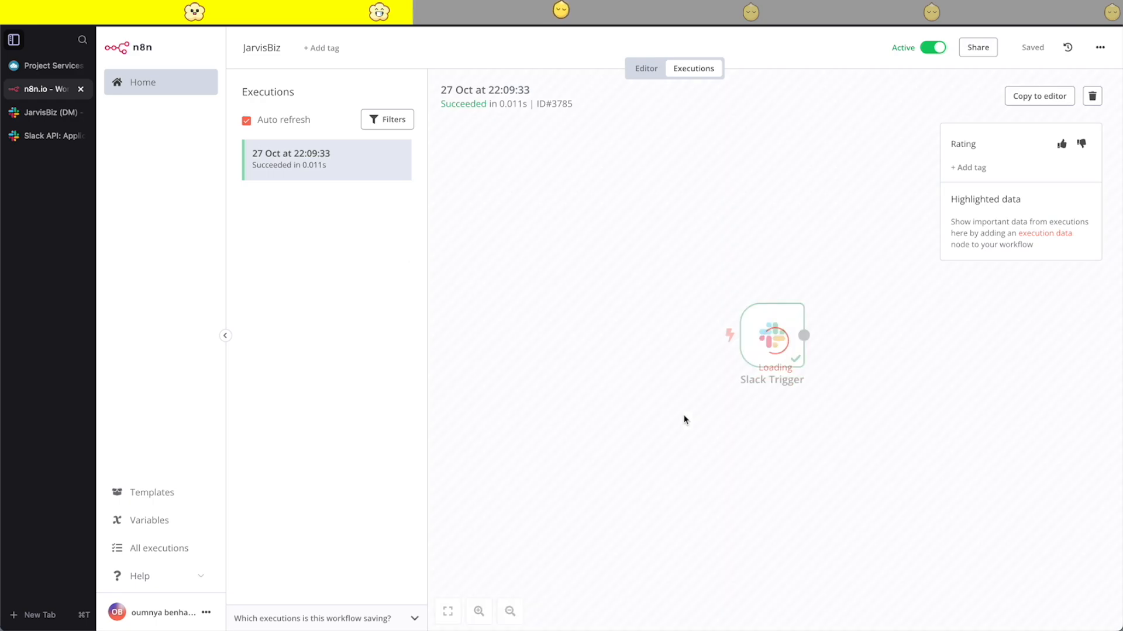
{"action": "double_click", "coordinate": [794, 331]}
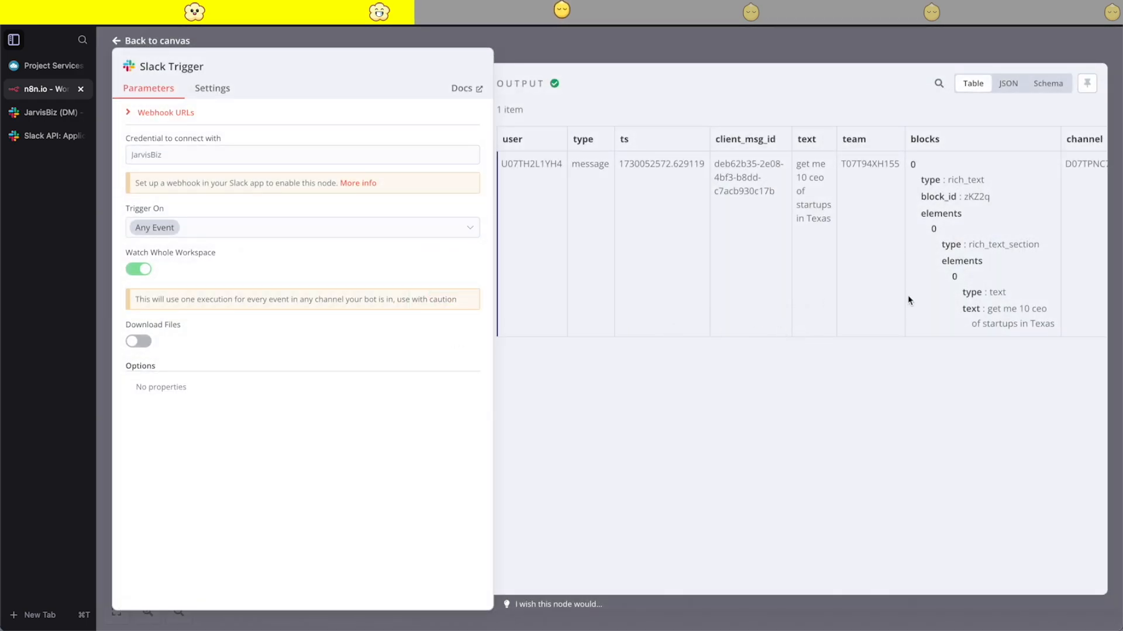
{"action": "scroll", "coordinate": [940, 242], "scroll_direction": "right", "scroll_amount": 5}
{"action": "right_click", "coordinate": [939, 243]}
{"action": "left_click", "coordinate": [655, 235]}
{"action": "triple_click", "coordinate": [649, 238]}
{"action": "left_click", "coordinate": [647, 240]}
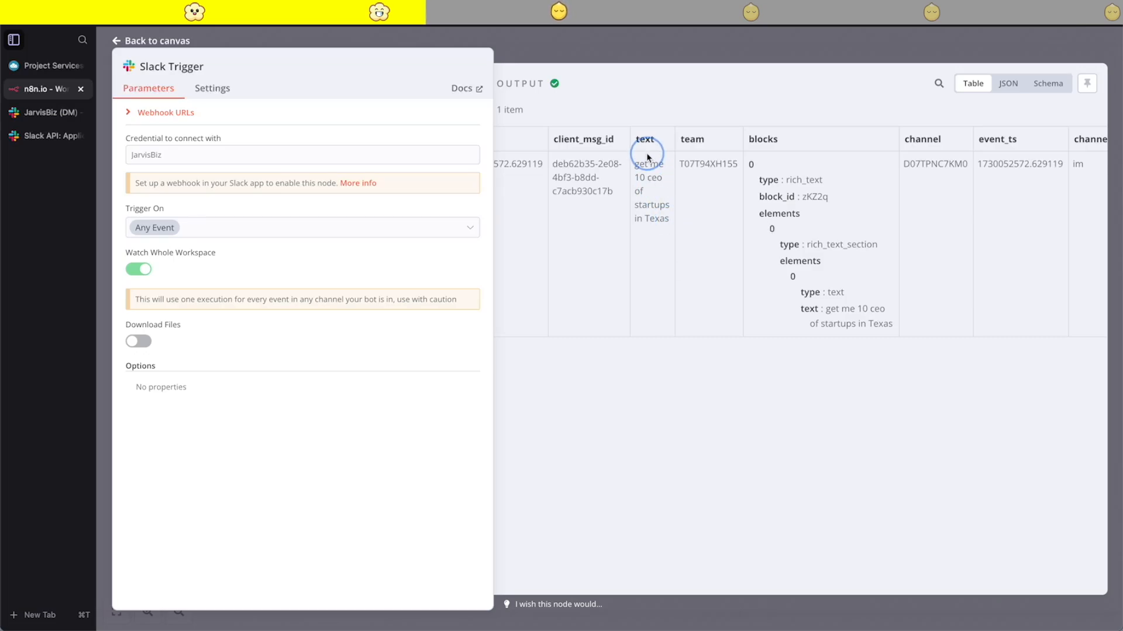
{"action": "triple_click", "coordinate": [641, 230]}
{"action": "left_click", "coordinate": [670, 267]}
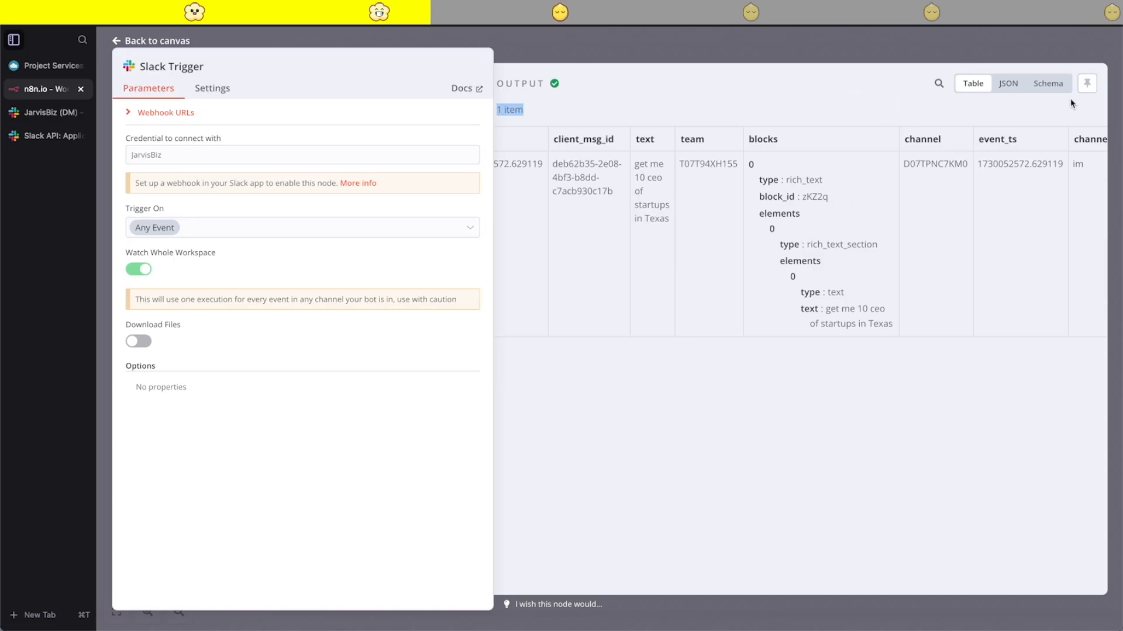
- Close the trigger details, copy the execution's data to the editor and open the node search for the Slack Trigger's output
{"action": "key", "text": "Escape"}
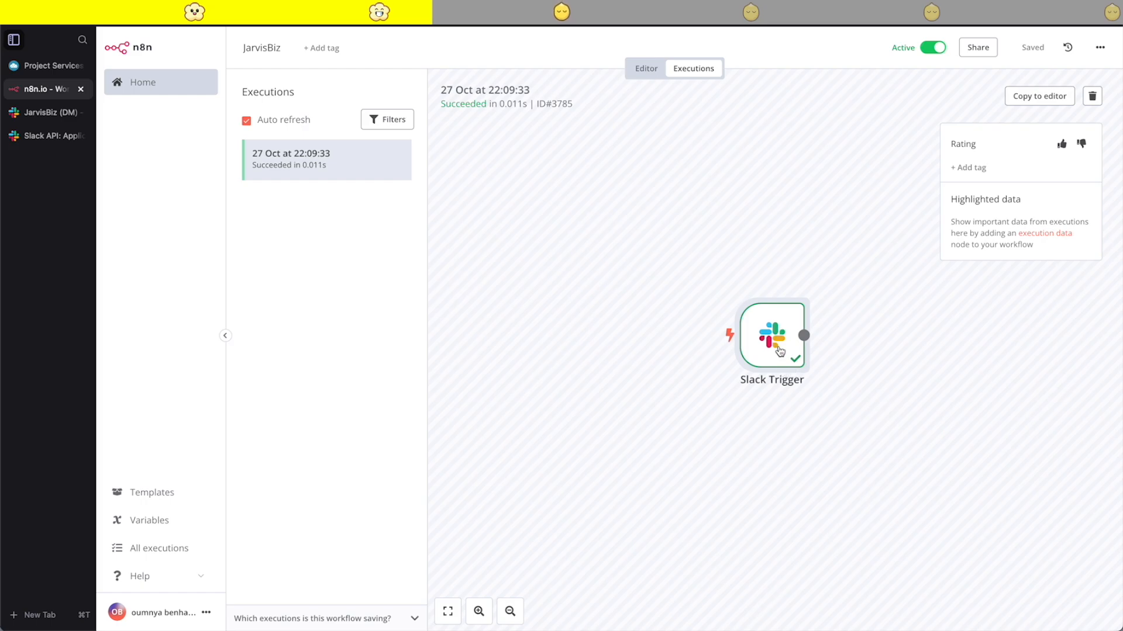
{"action": "left_click", "coordinate": [1034, 101]}
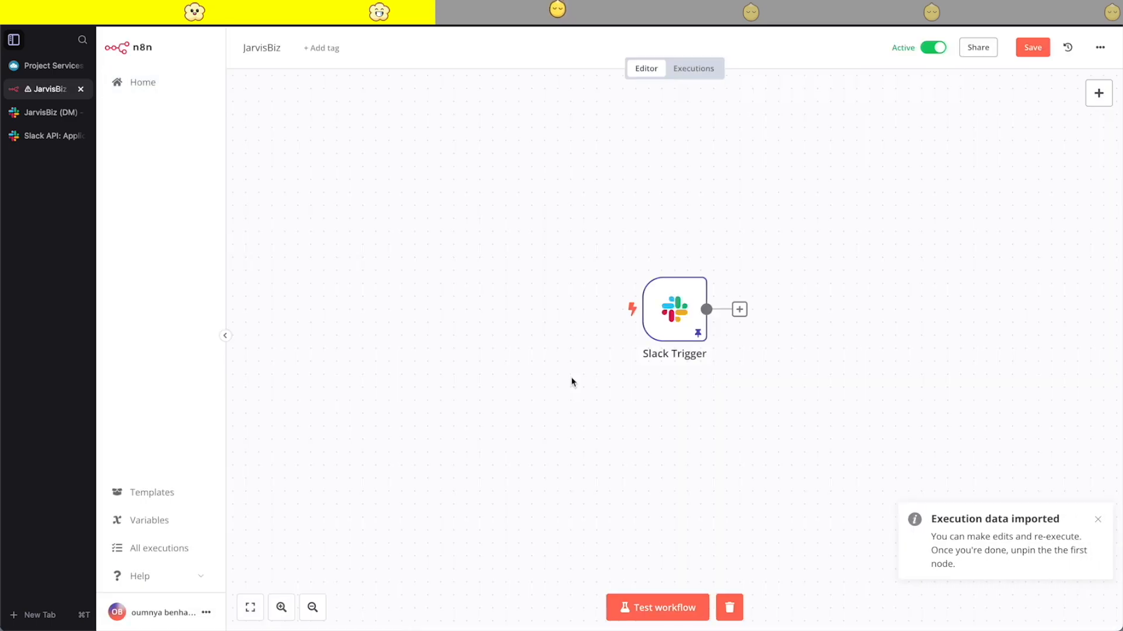
{"action": "left_click", "coordinate": [601, 284]}
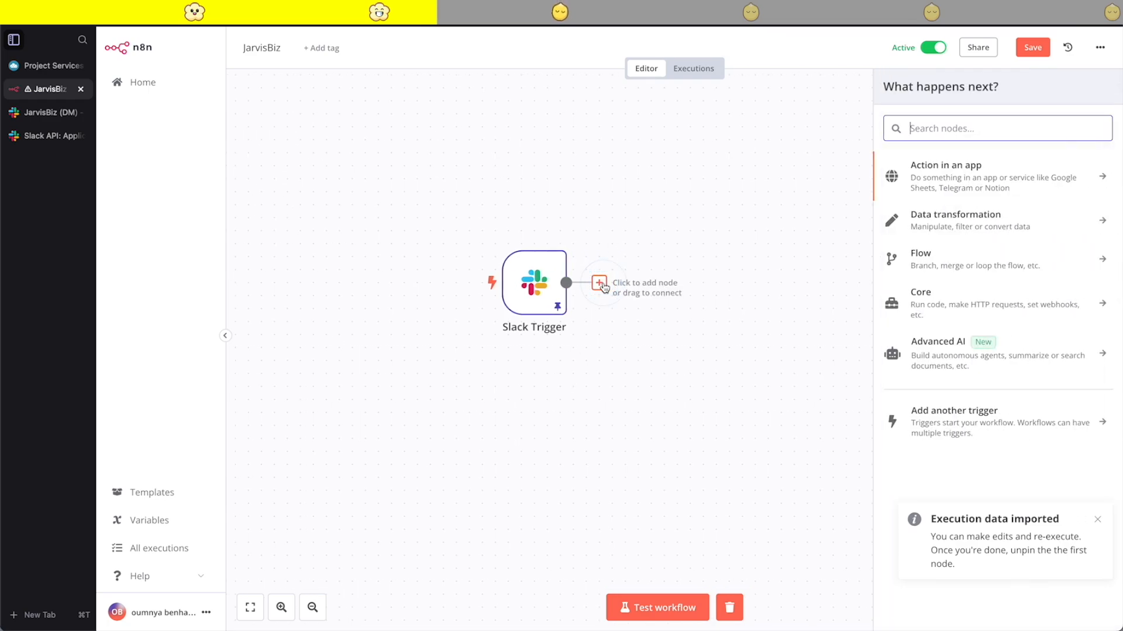
{"action": "type", "text": "se"}
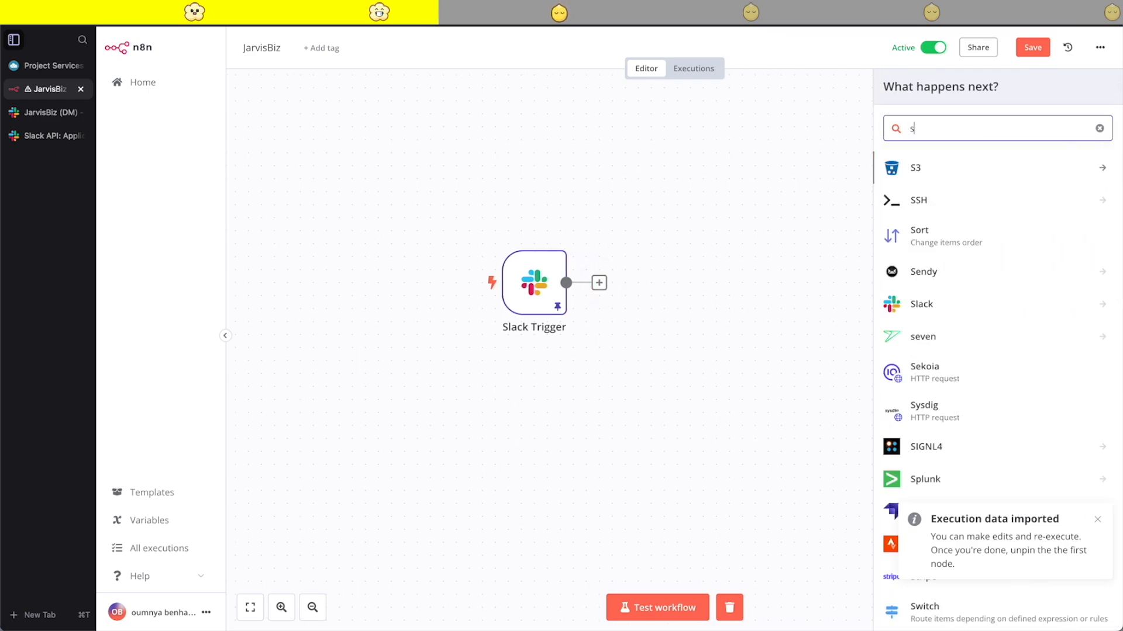
{"action": "key", "text": "BackSpace"}
{"action": "key", "text": "BackSpace"}
{"action": "type", "text": "mes"}
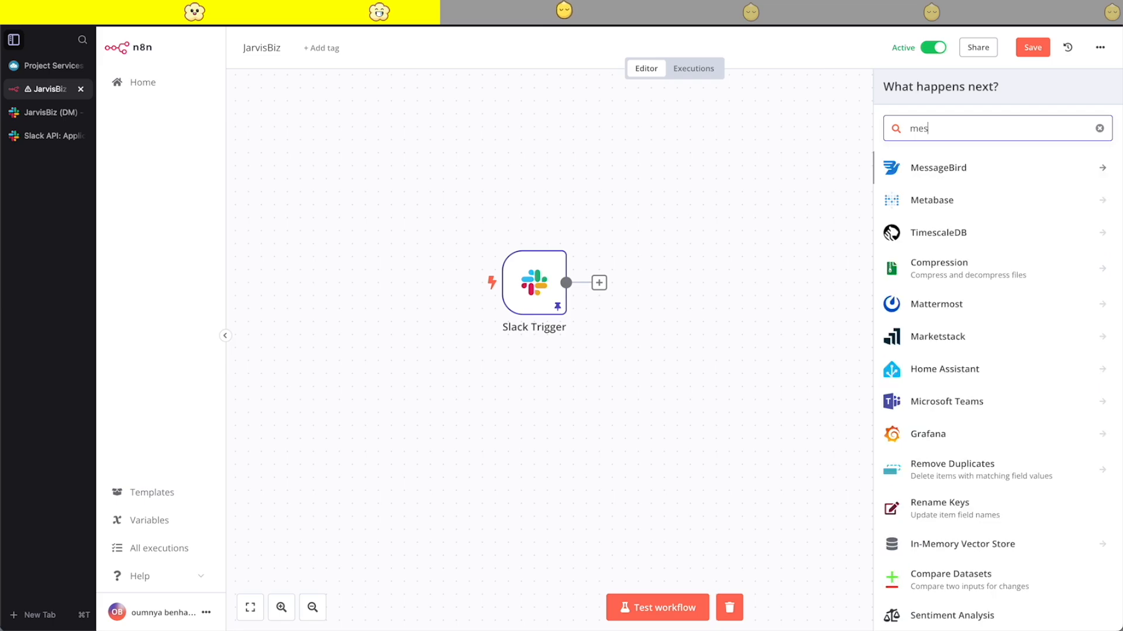
{"action": "key", "text": "BackSpace"}
{"action": "key", "text": "BackSpace"}
{"action": "key", "text": "BackSpace"}
- Search the nodes for slack and add the Slack action that sends a message after the Slack Trigger
{"action": "type", "text": "slack"}
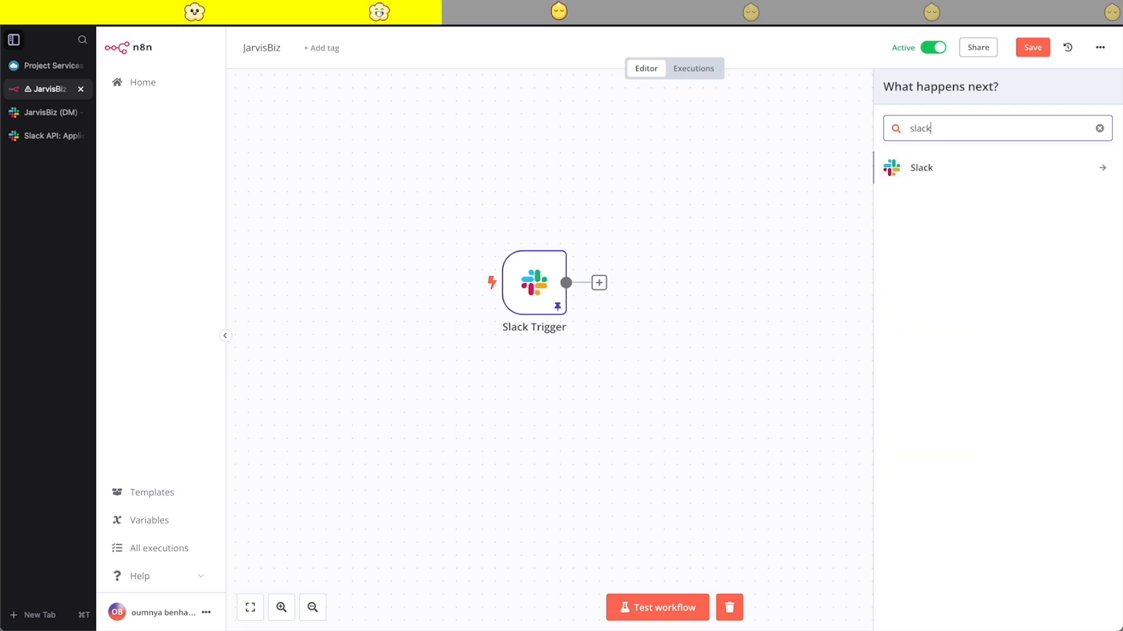
{"action": "left_click", "coordinate": [913, 170]}
{"action": "mouse_move", "coordinate": [943, 168]}
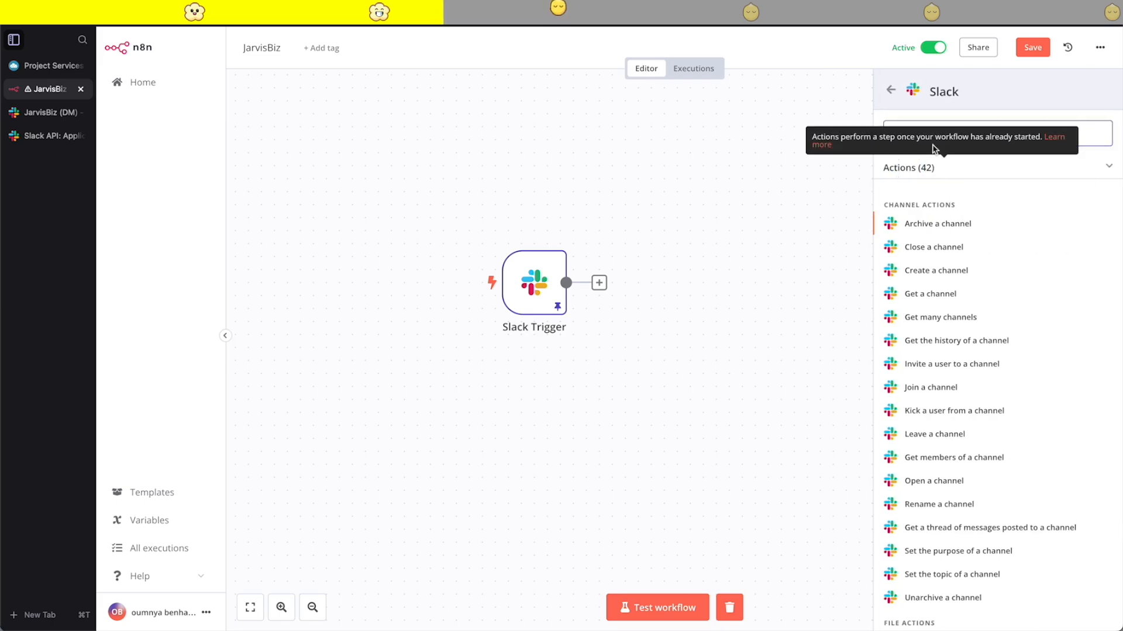
{"action": "left_click", "coordinate": [940, 209]}
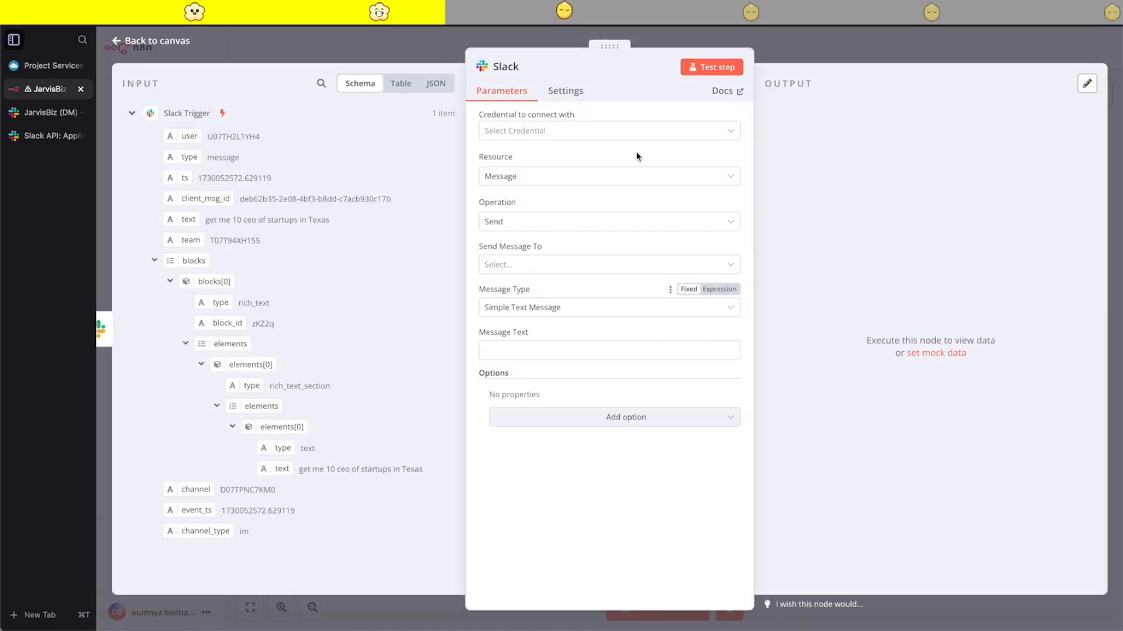
- Select the JarvisBiz credential for the Slack node and set the message to be sent to a channel
{"action": "left_click", "coordinate": [561, 137]}
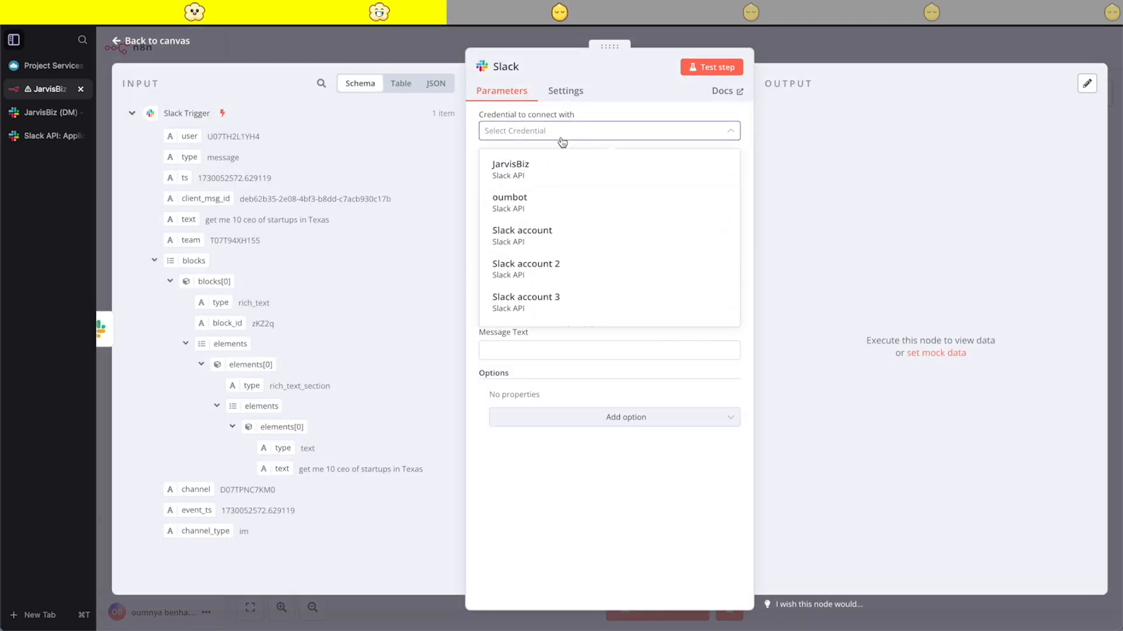
{"action": "left_click", "coordinate": [508, 173]}
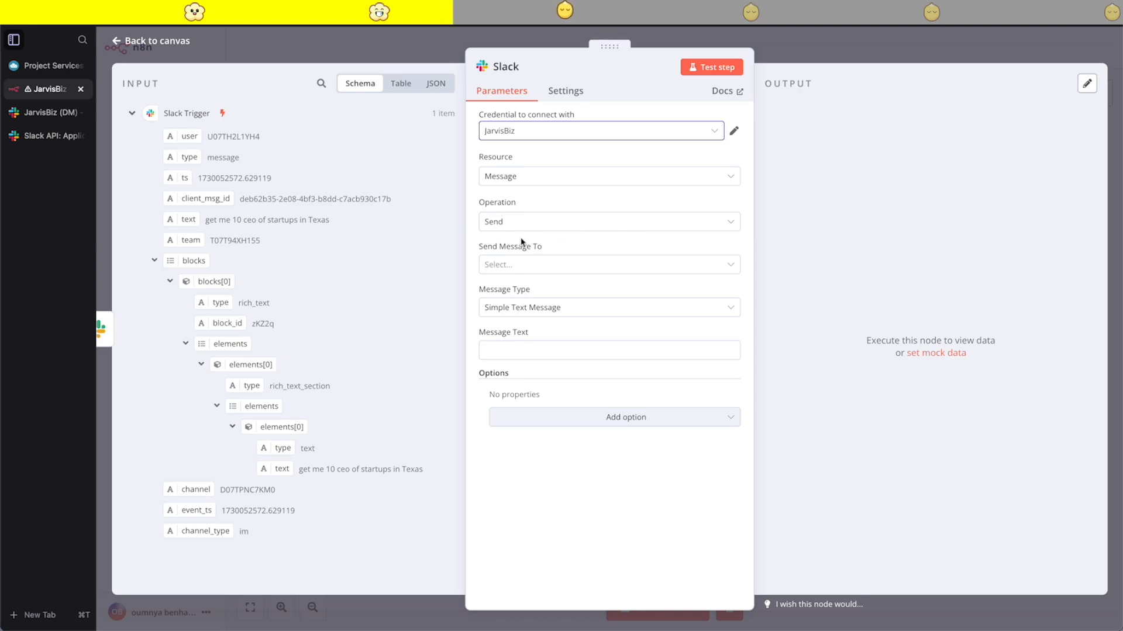
{"action": "left_click", "coordinate": [502, 268]}
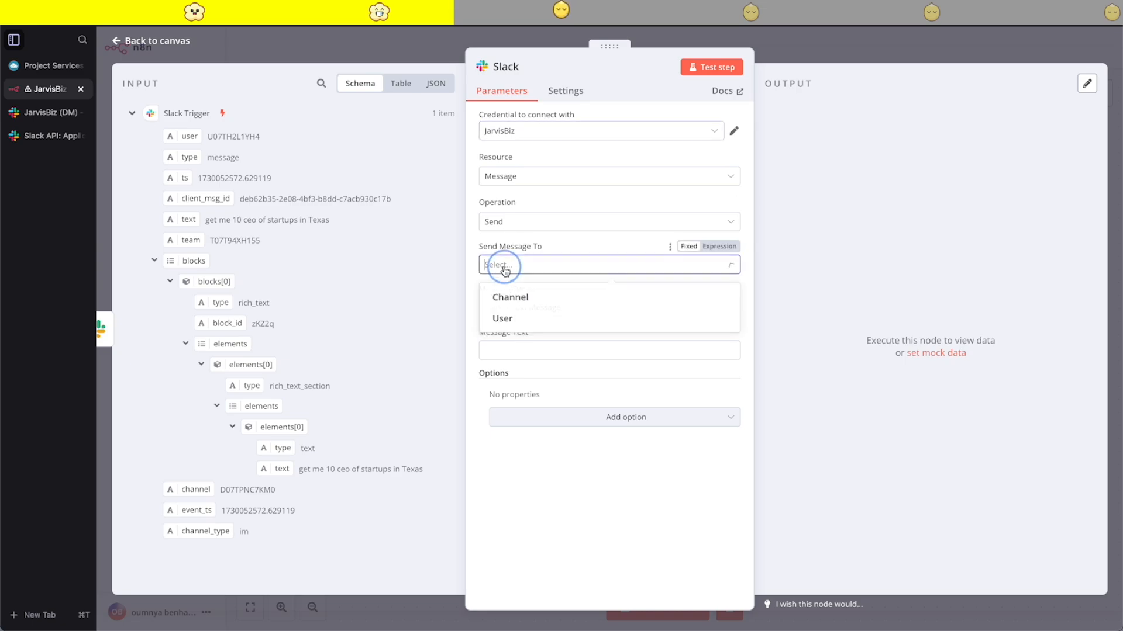
{"action": "left_click", "coordinate": [544, 305]}
- Identify the target channel by ID and map it to the trigger's channel value with the expression {{ $json.channel }}
{"action": "left_click", "coordinate": [526, 307]}
{"action": "left_click", "coordinate": [511, 382]}
{"action": "left_click", "coordinate": [525, 309]}
{"action": "left_click", "coordinate": [513, 362]}
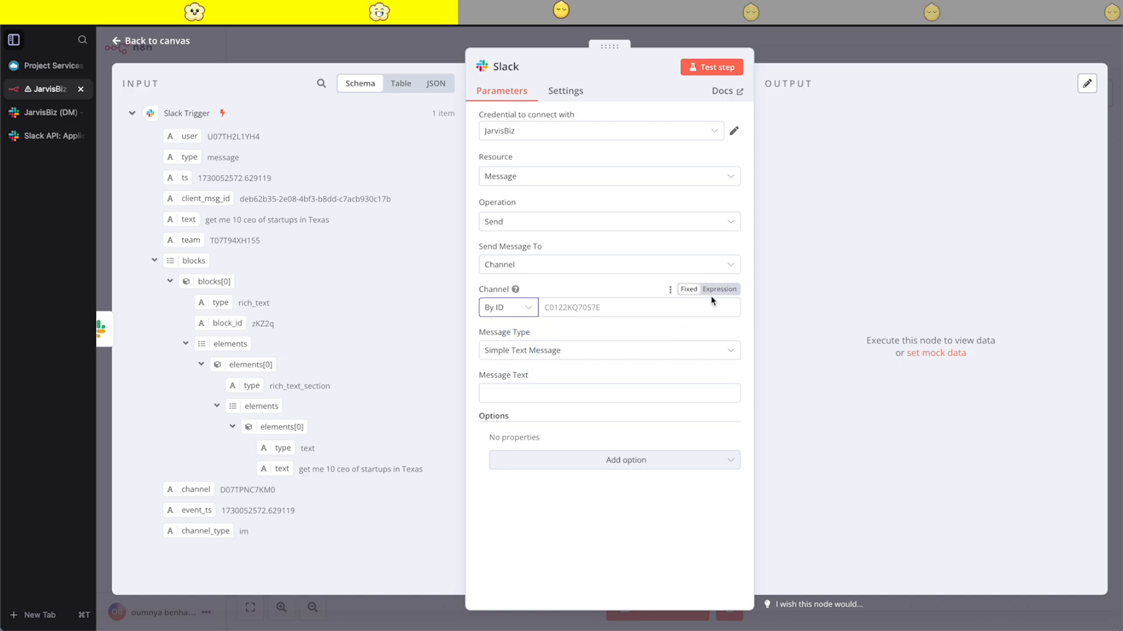
{"action": "left_click", "coordinate": [719, 289]}
{"action": "left_click", "coordinate": [590, 310]}
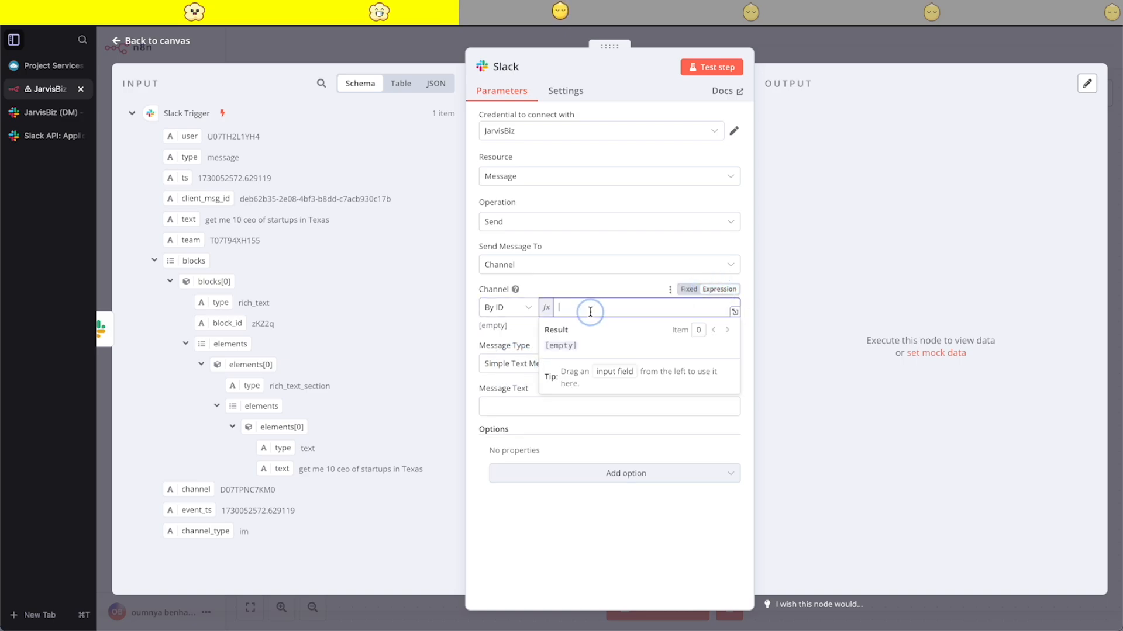
{"action": "left_click", "coordinate": [476, 289]}
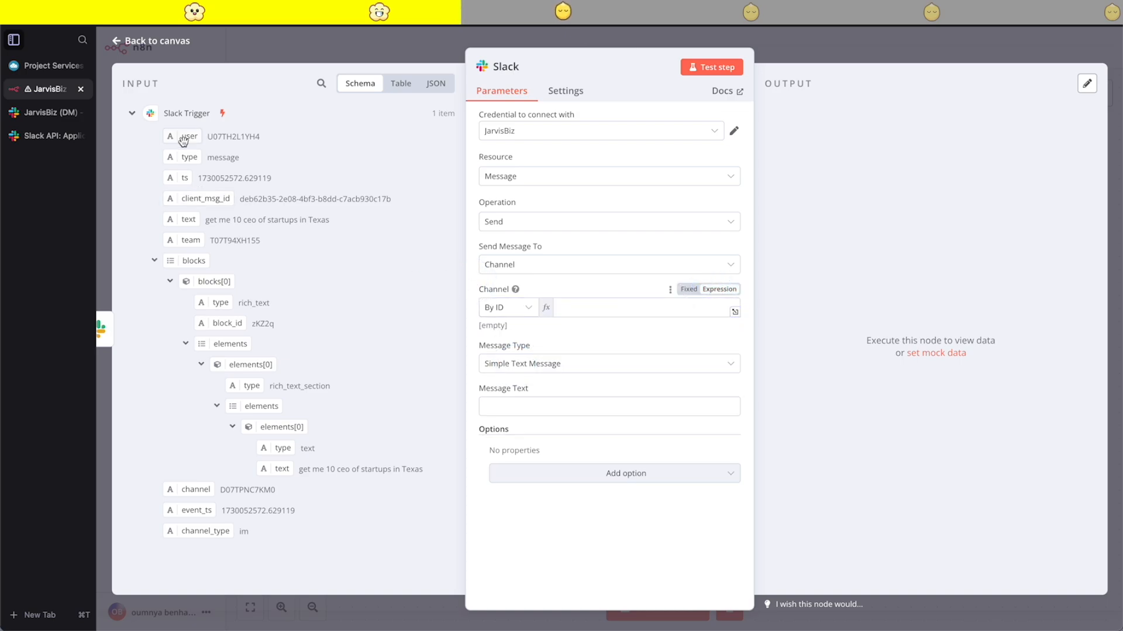
{"action": "left_click_drag", "start_coordinate": [196, 493], "coordinate": [583, 317]}
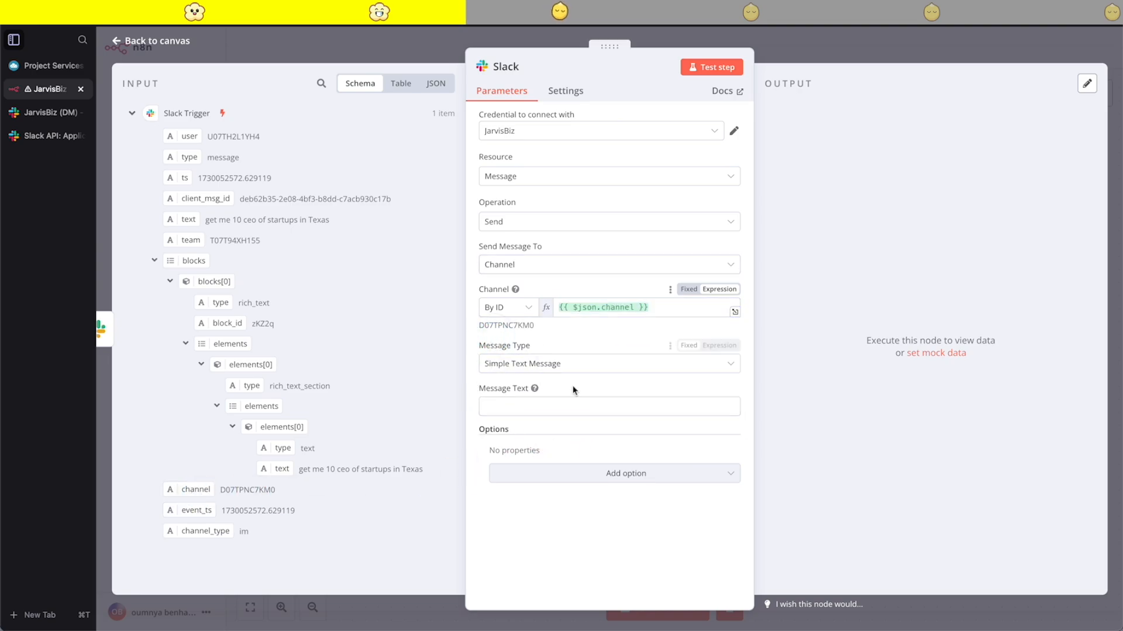
- Keep the message type as Simple Text Message and enter the message text "On it ! Let me see what i can do"
{"action": "left_click", "coordinate": [571, 372]}
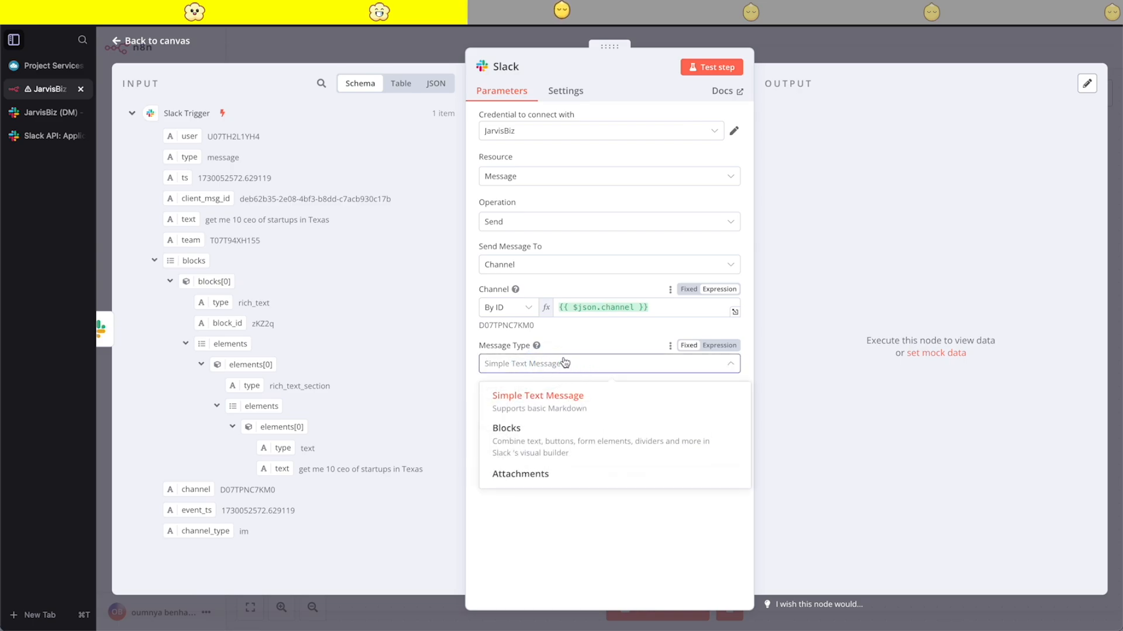
{"action": "left_click", "coordinate": [564, 363]}
{"action": "left_click", "coordinate": [515, 412]}
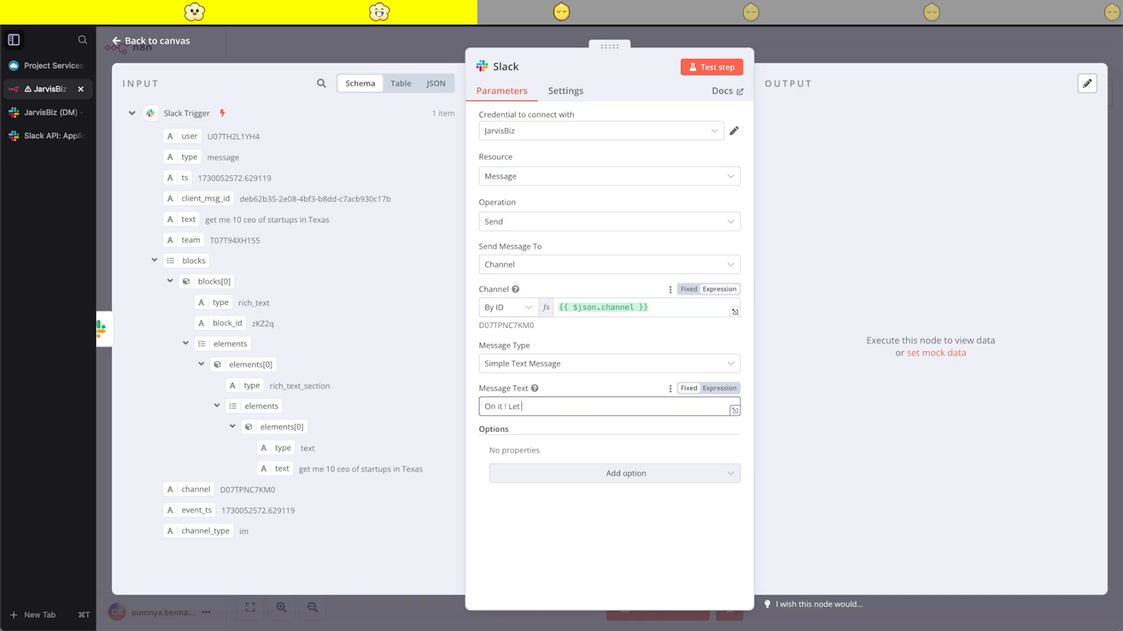
{"action": "type", "text": "hat i can do"}
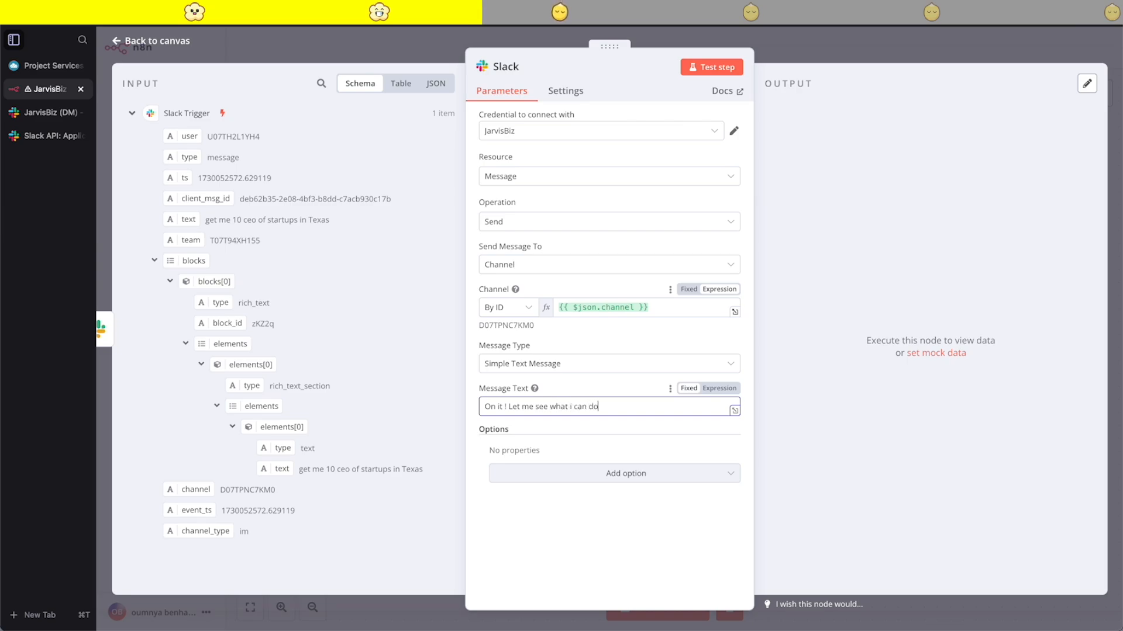
- Test the Slack node to send the message and look through its output
{"action": "left_click", "coordinate": [713, 75]}
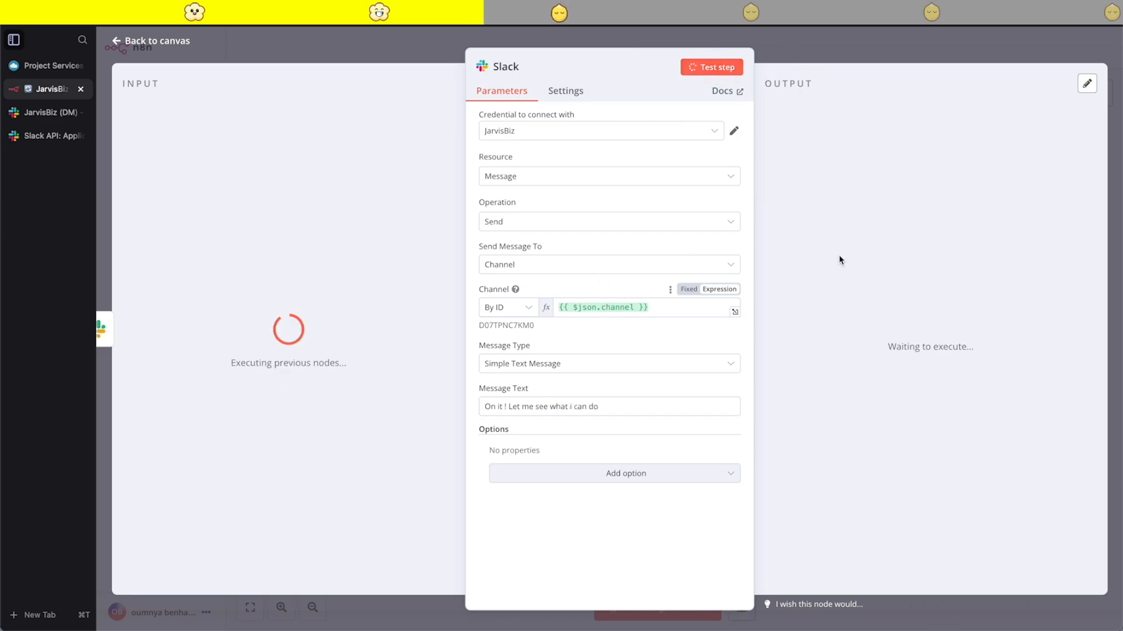
{"action": "scroll", "coordinate": [988, 182], "scroll_direction": "down", "scroll_amount": 5}
{"action": "scroll", "coordinate": [987, 182], "scroll_direction": "up", "scroll_amount": 5}
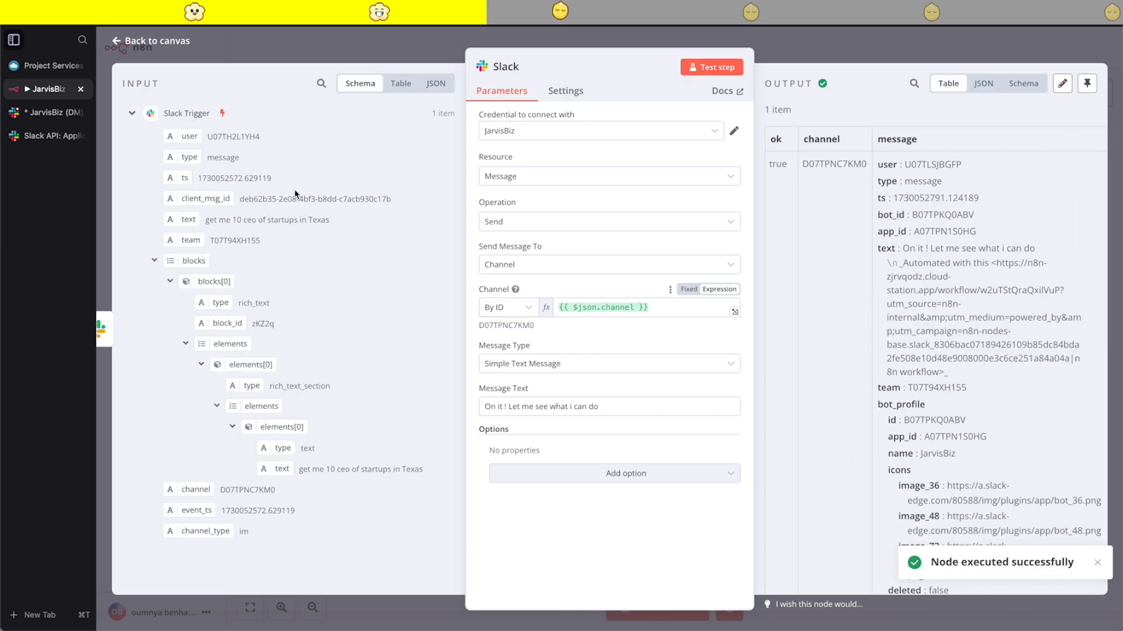
- Switch to the Slack workspace and check the reply in the JarvisBiz conversation
{"action": "left_click", "coordinate": [47, 113]}
{"action": "left_click_drag", "start_coordinate": [588, 485], "coordinate": [408, 475]}
{"action": "left_click", "coordinate": [534, 550]}
{"action": "left_click_drag", "start_coordinate": [582, 472], "coordinate": [447, 469]}
{"action": "left_click", "coordinate": [468, 538]}
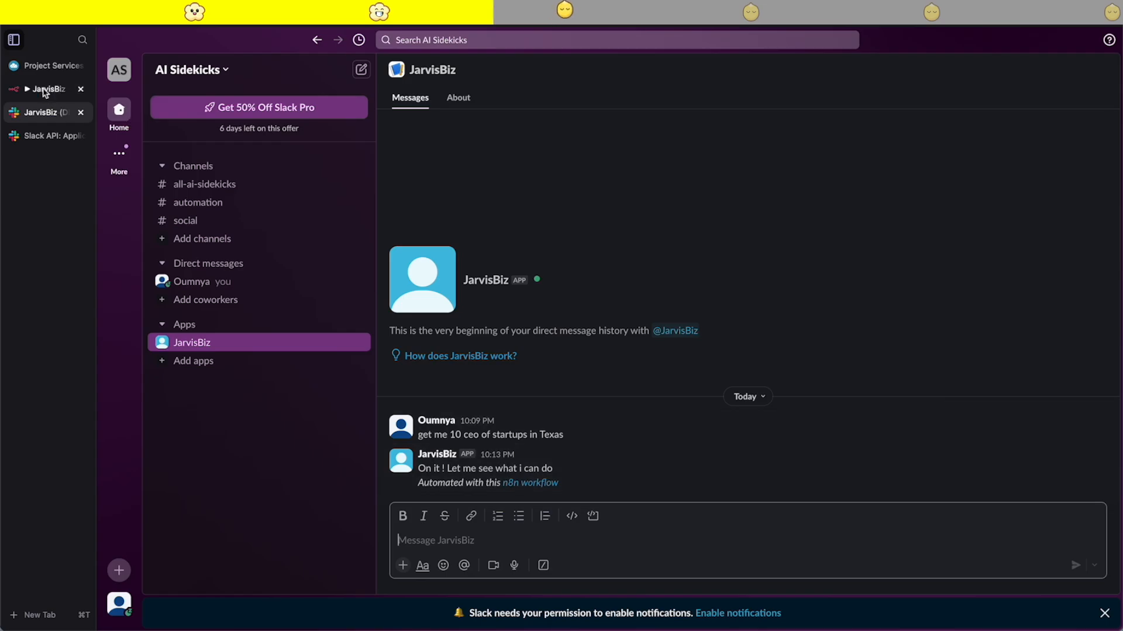
- Switch to n8n, pin the Slack node's output data and close the node's details
{"action": "left_click", "coordinate": [49, 90]}
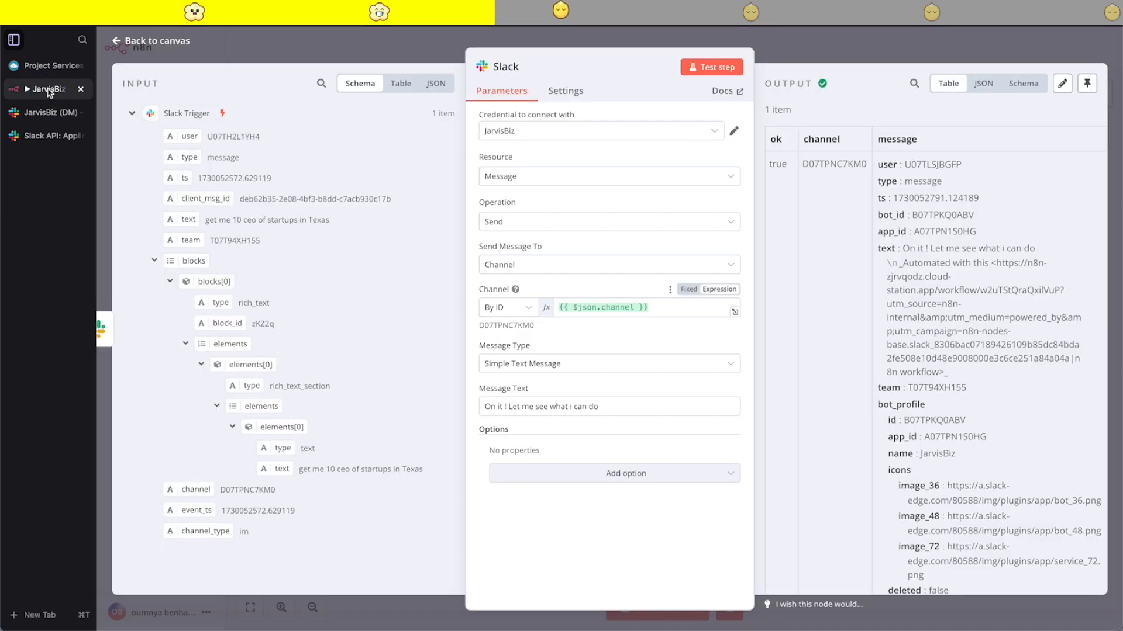
{"action": "left_click", "coordinate": [1091, 89]}
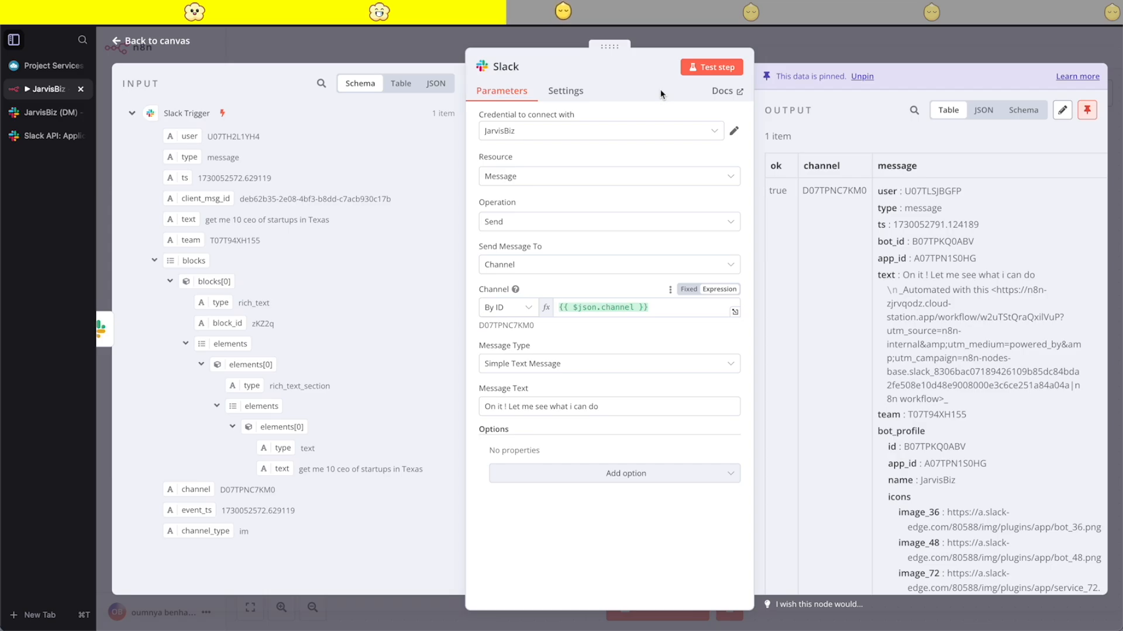
{"action": "left_click", "coordinate": [802, 60]}
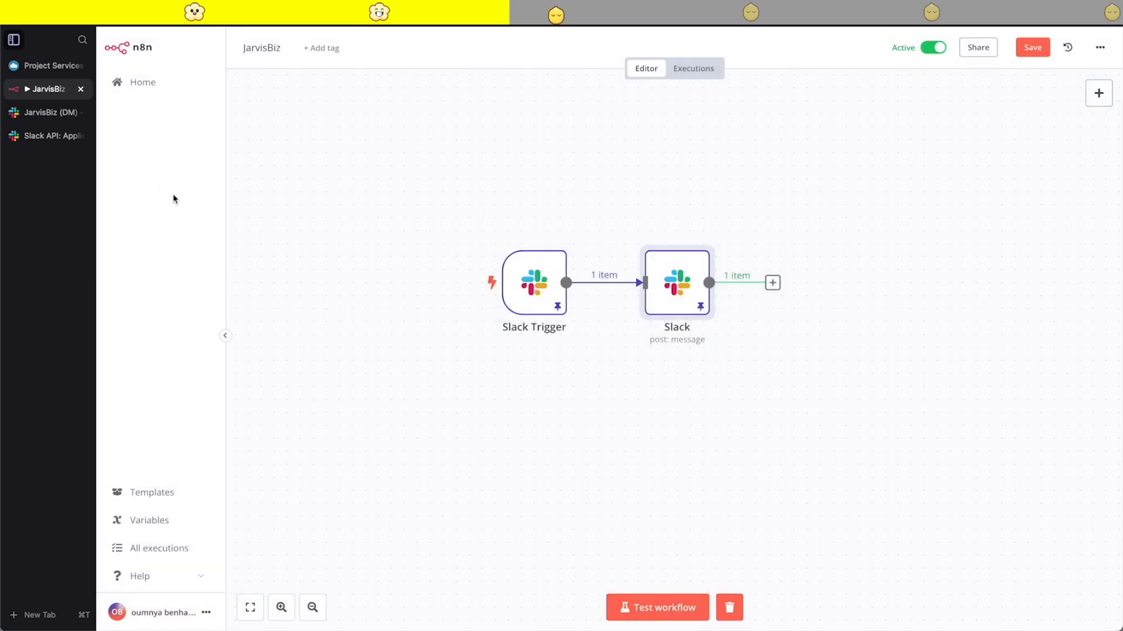
- Switch to Slack and examine the automated JarvisBiz reply beneath the original request
{"action": "left_click", "coordinate": [62, 114]}
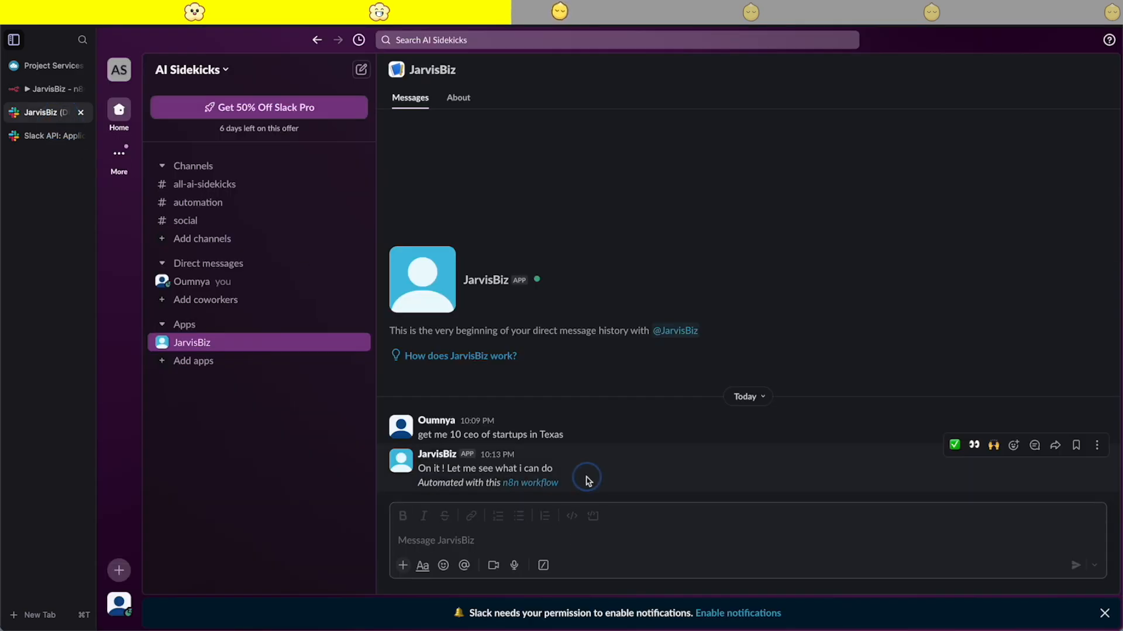
{"action": "left_click_drag", "start_coordinate": [586, 481], "coordinate": [422, 471]}
{"action": "left_click", "coordinate": [582, 474]}
{"action": "left_click_drag", "start_coordinate": [581, 477], "coordinate": [421, 468]}
{"action": "left_click", "coordinate": [614, 477]}
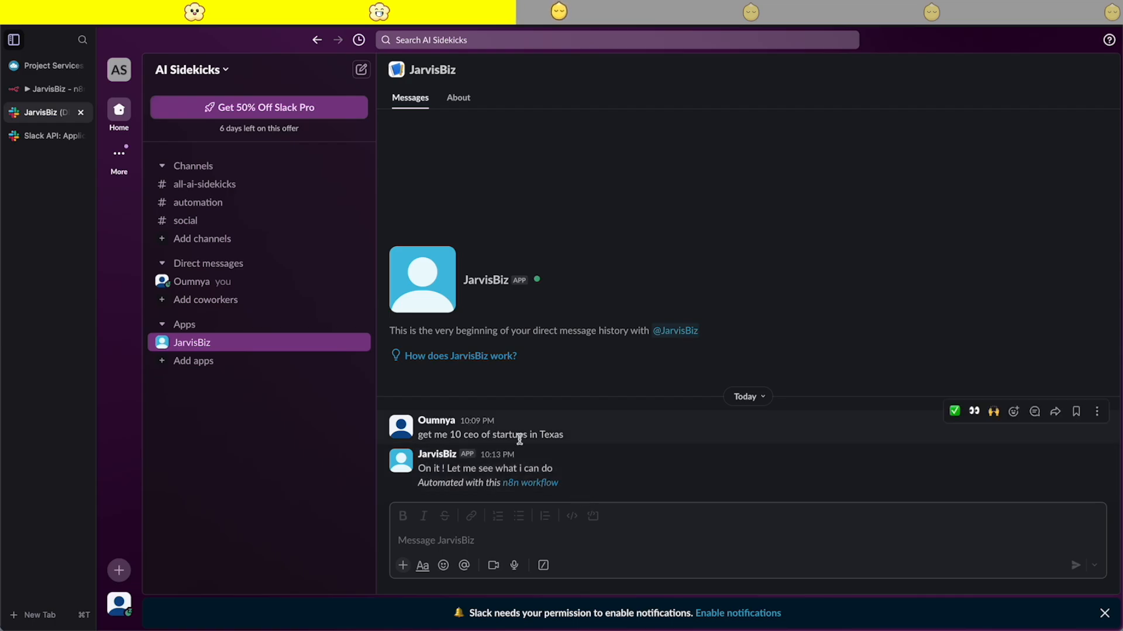
- Switch to n8n, open the workflow's latest execution and examine the bot fields and message text in the Slack Trigger's output
{"action": "left_click", "coordinate": [47, 92]}
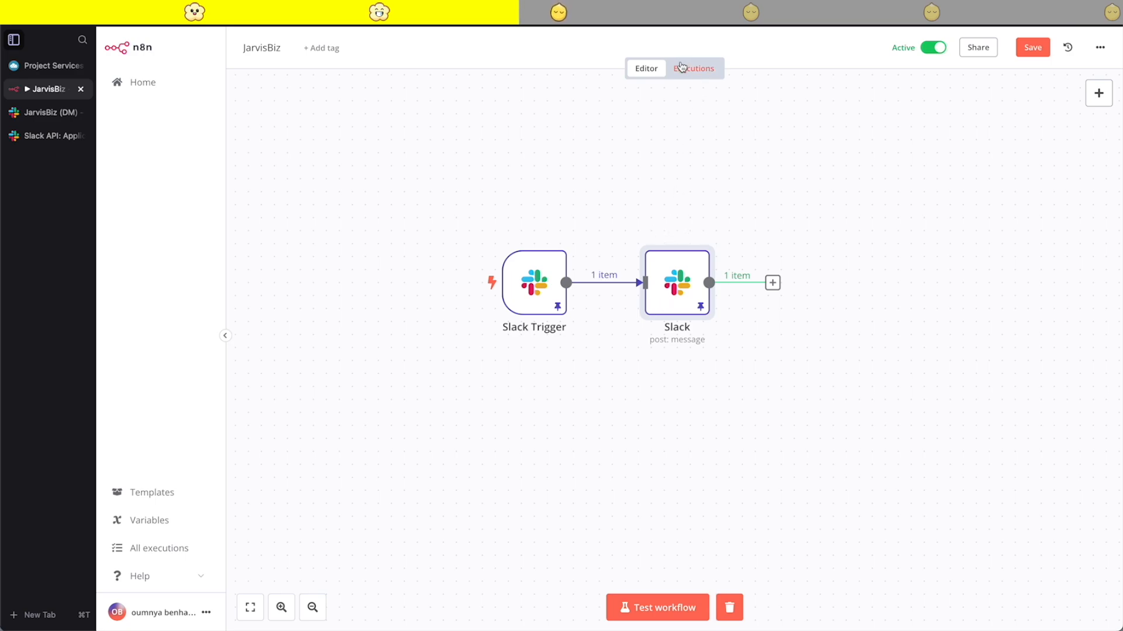
{"action": "left_click", "coordinate": [695, 81]}
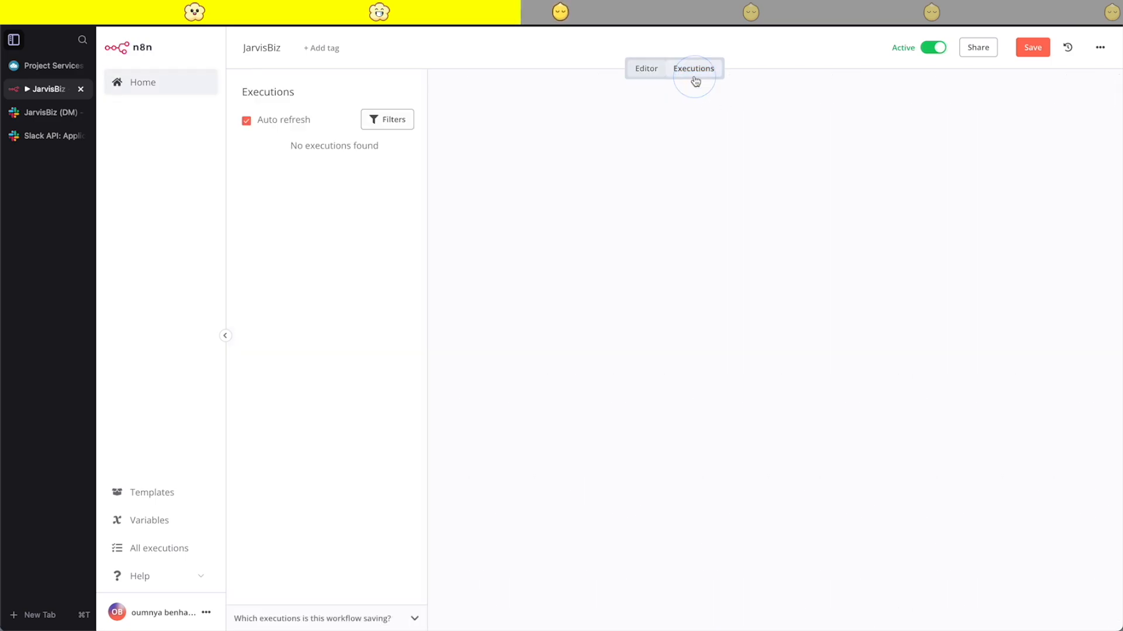
{"action": "left_click", "coordinate": [323, 155]}
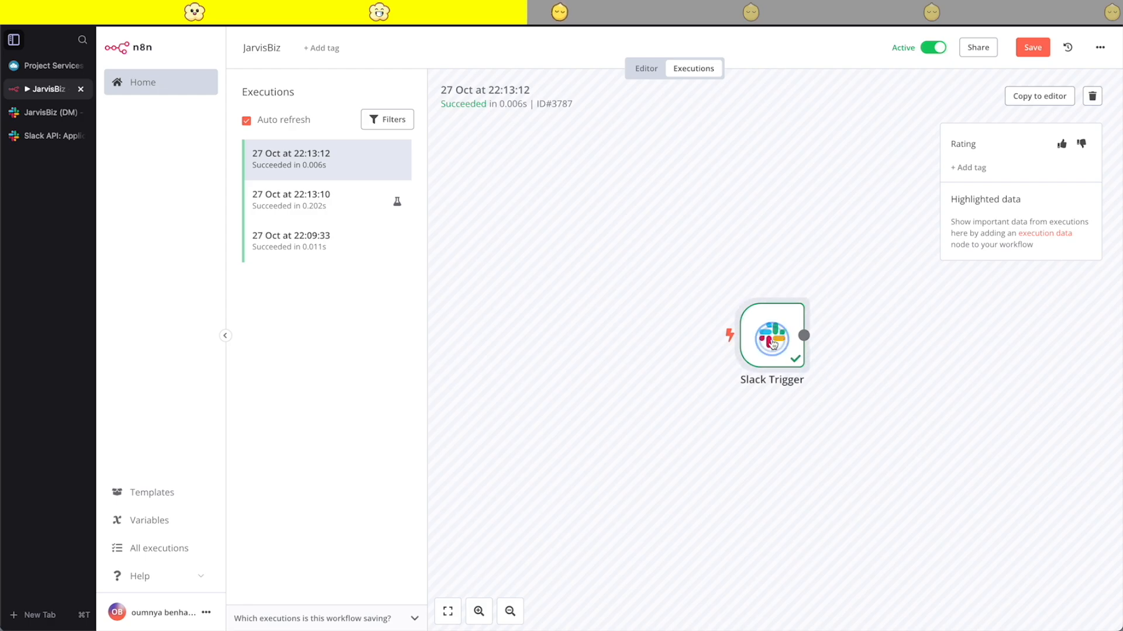
{"action": "double_click", "coordinate": [802, 358]}
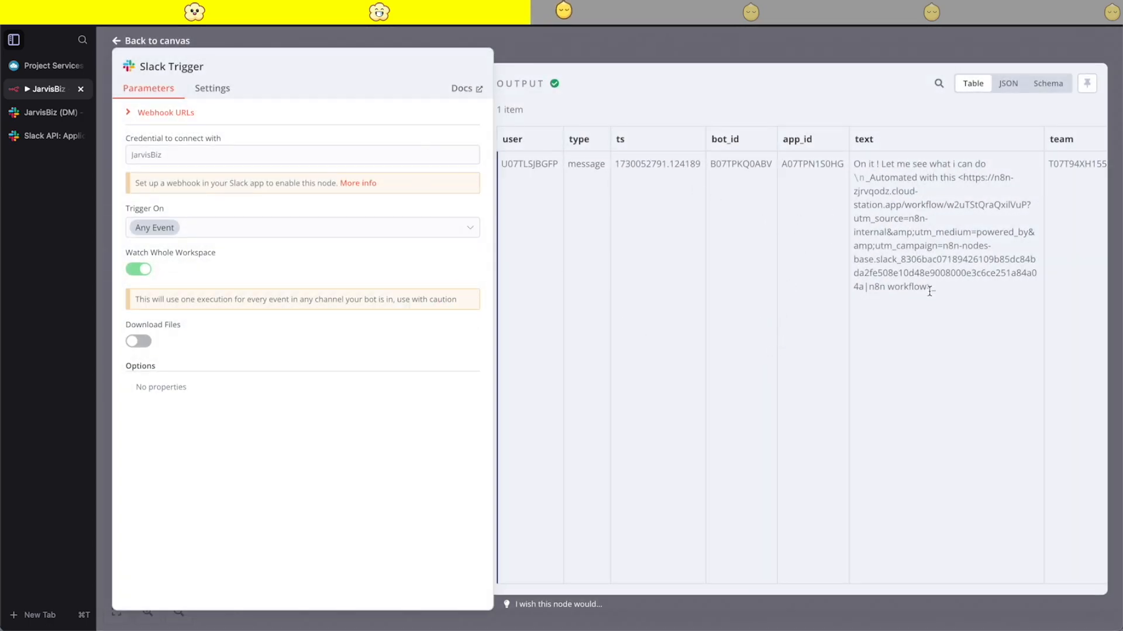
{"action": "left_click_drag", "start_coordinate": [871, 161], "coordinate": [890, 232]}
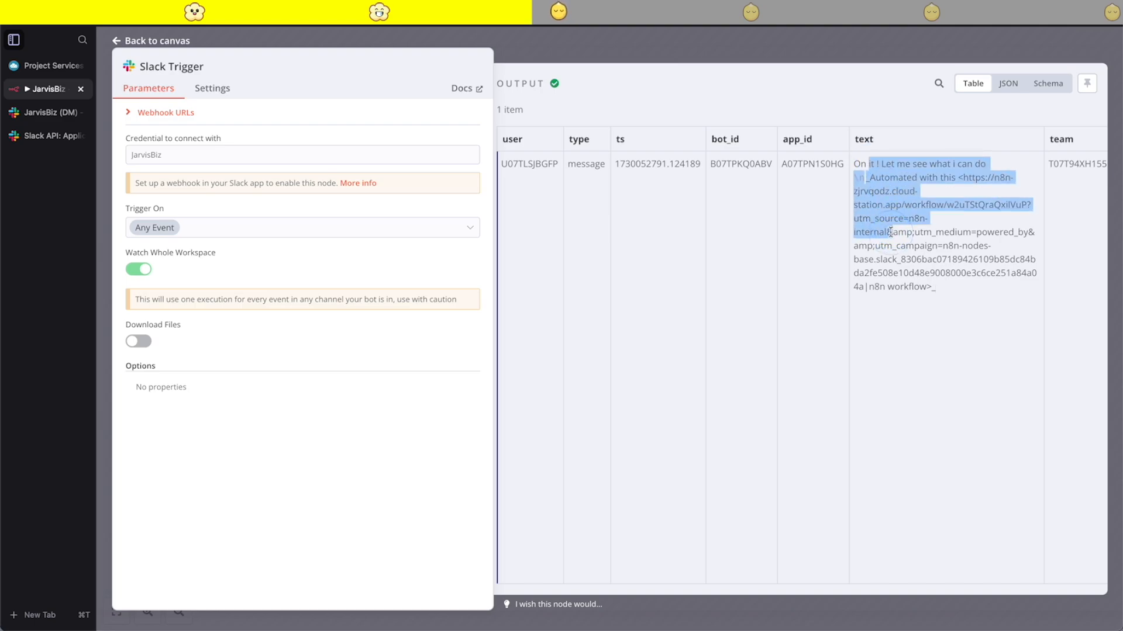
{"action": "left_click", "coordinate": [967, 242]}
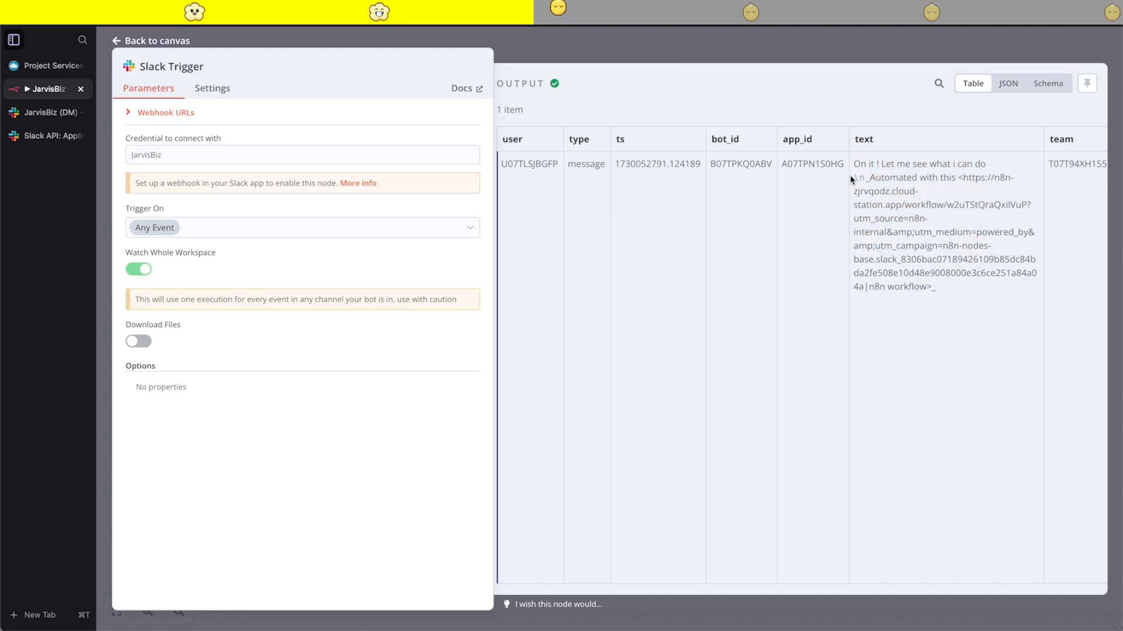
{"action": "scroll", "coordinate": [856, 269], "scroll_direction": "right", "scroll_amount": 3}
{"action": "scroll", "coordinate": [856, 269], "scroll_direction": "left", "scroll_amount": 3}
- Close the trigger details and copy the latest execution to the editor, unpinning the Slack Trigger's current data
{"action": "left_click", "coordinate": [861, 48]}
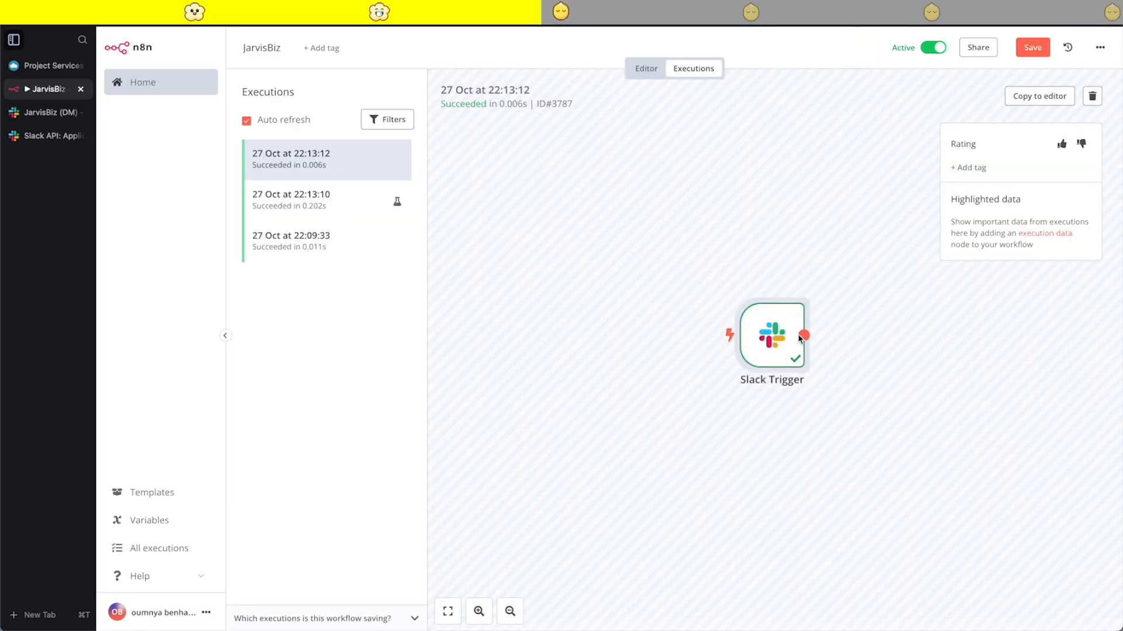
{"action": "left_click", "coordinate": [1054, 98]}
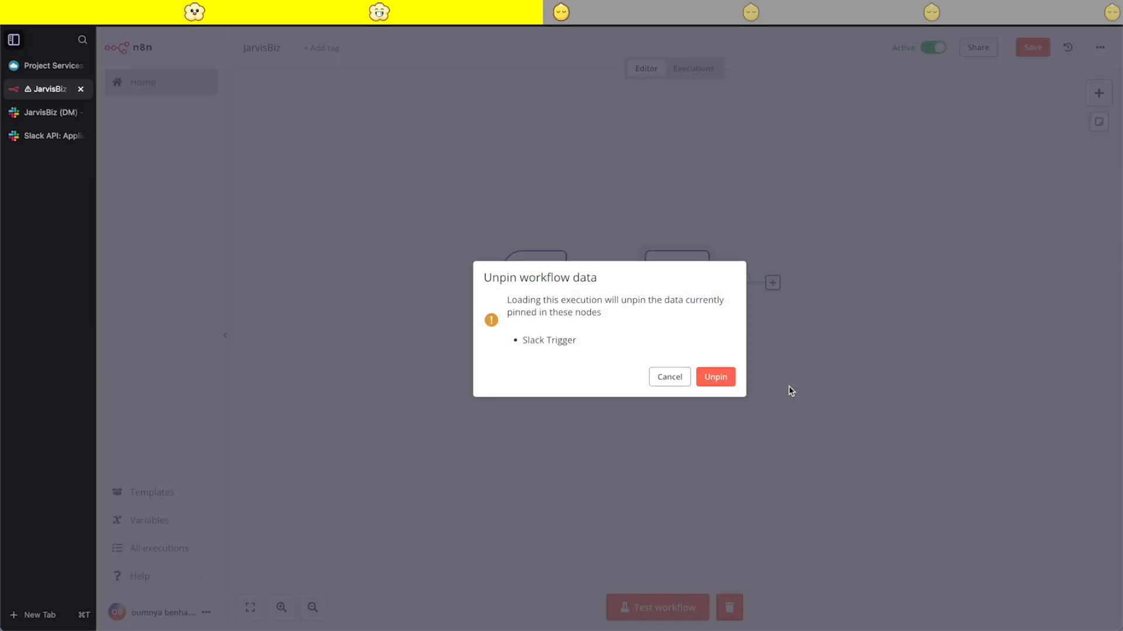
{"action": "left_click", "coordinate": [709, 378]}
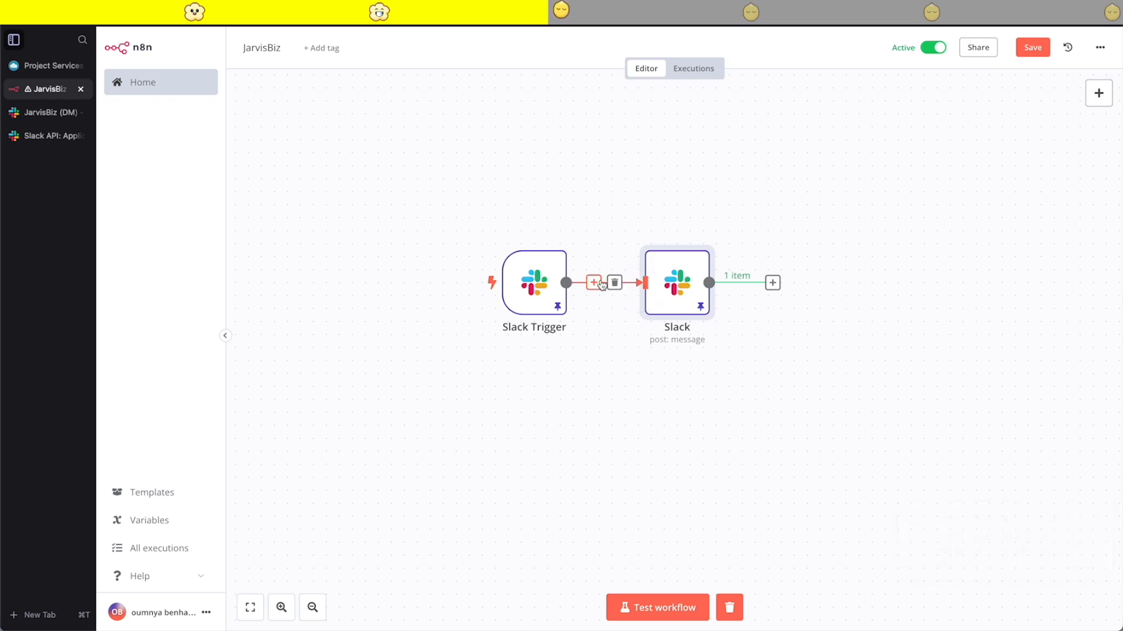
- Search the nodes for if and insert an If node between the Slack Trigger and the Slack node
{"action": "left_click", "coordinate": [594, 284]}
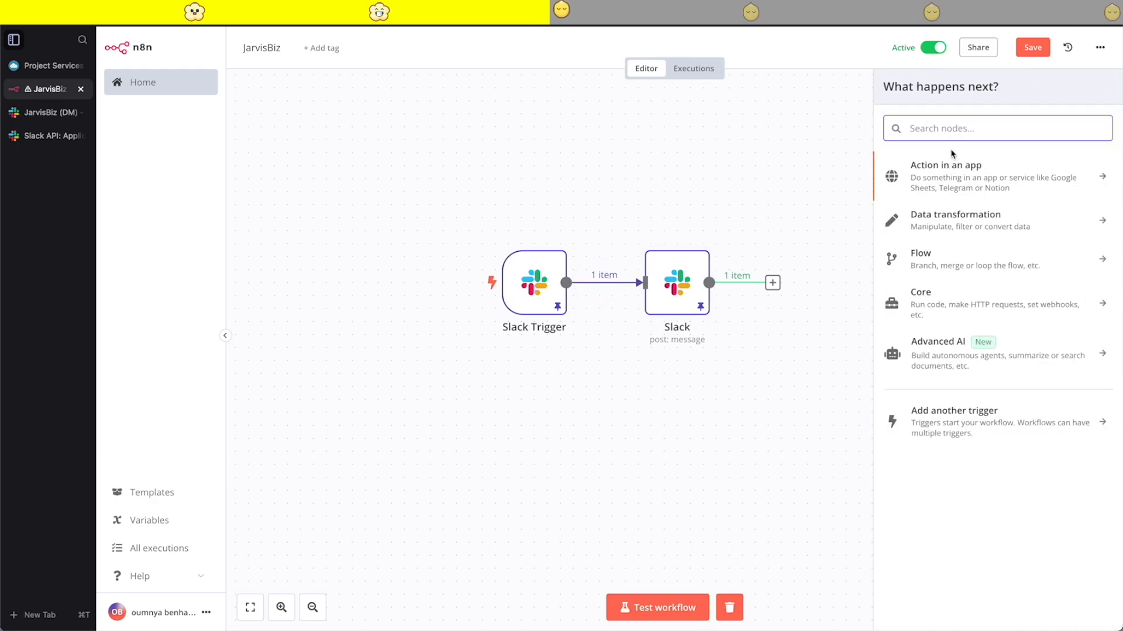
{"action": "type", "text": "if"}
{"action": "left_click", "coordinate": [920, 168]}
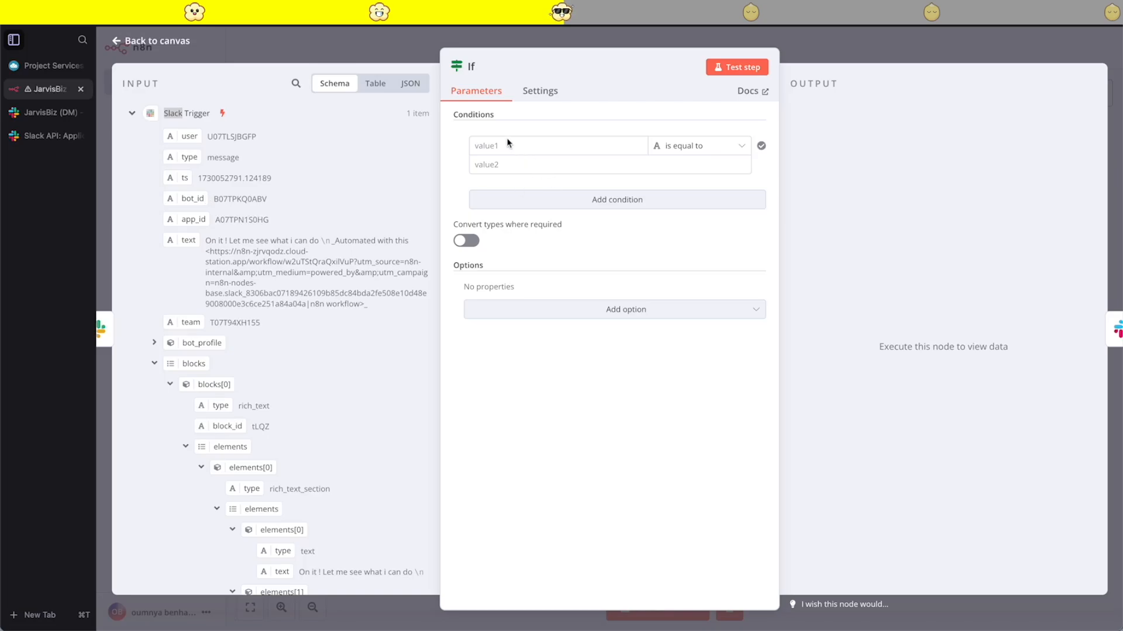
- Set the If condition to check that the string {{ $json.bot_id }} exists, test the node and close its details
{"action": "left_click", "coordinate": [696, 147]}
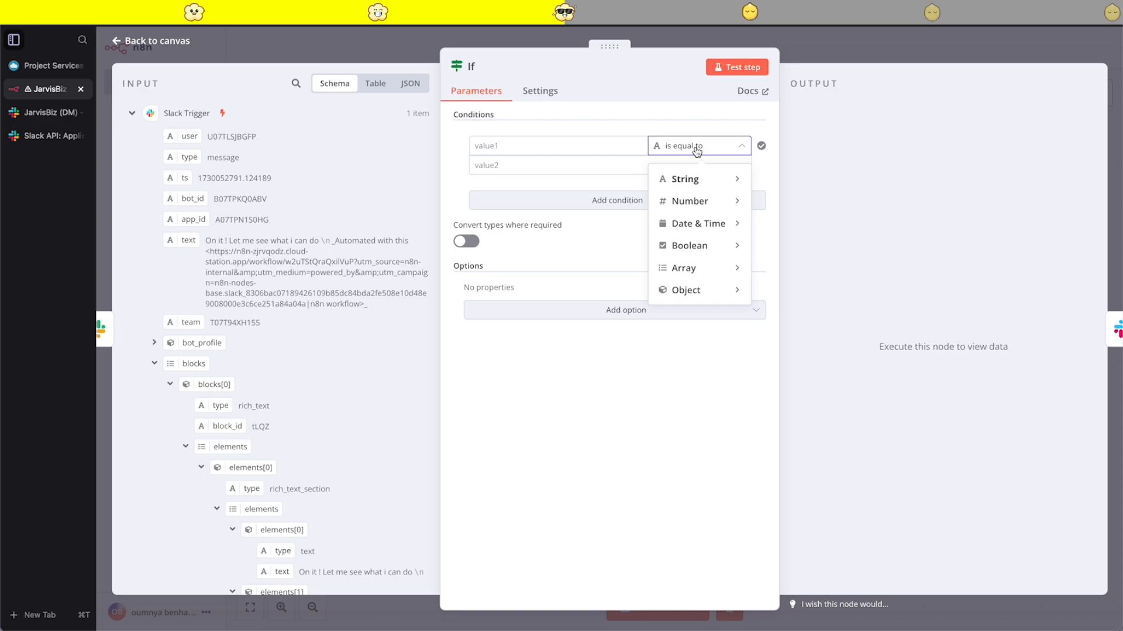
{"action": "mouse_move", "coordinate": [706, 173]}
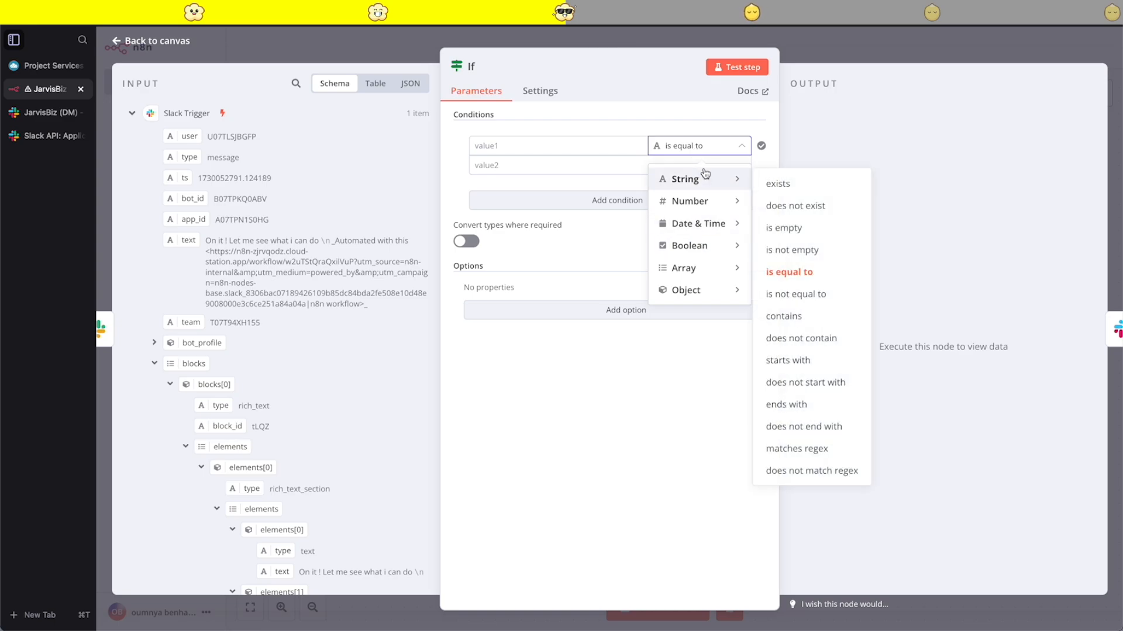
{"action": "left_click", "coordinate": [798, 184]}
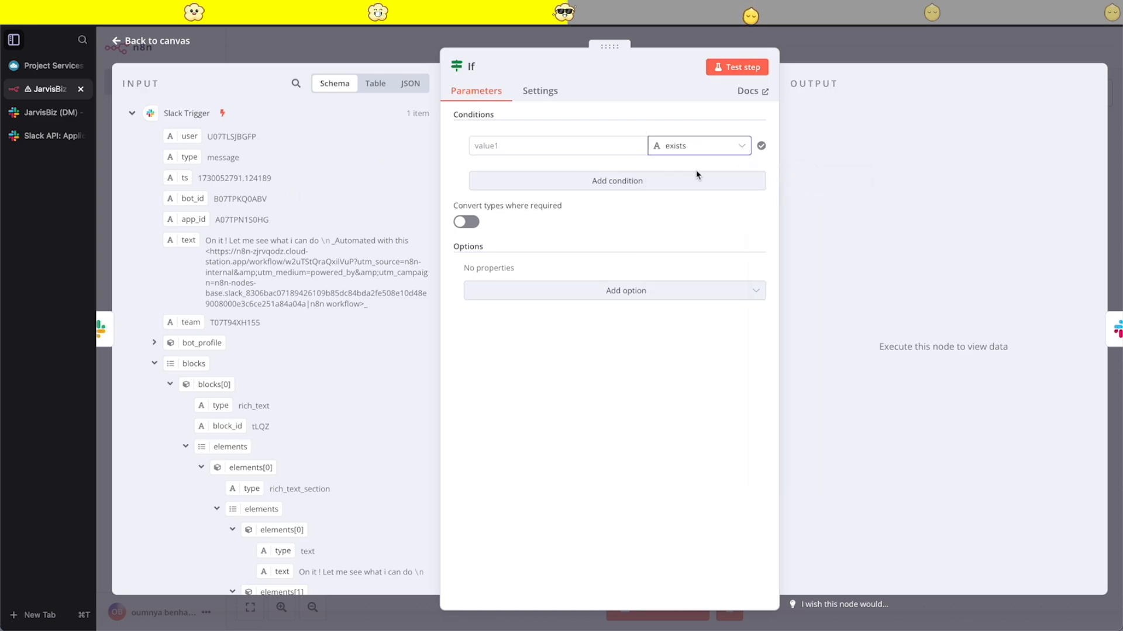
{"action": "left_click_drag", "start_coordinate": [182, 203], "coordinate": [497, 145]}
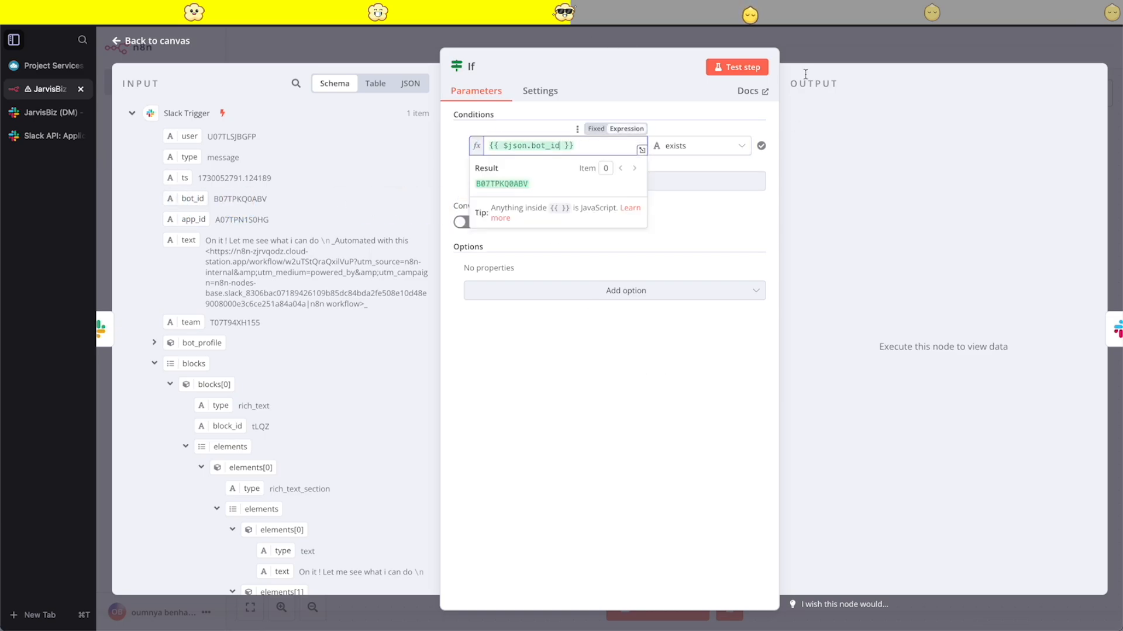
{"action": "left_click", "coordinate": [746, 68]}
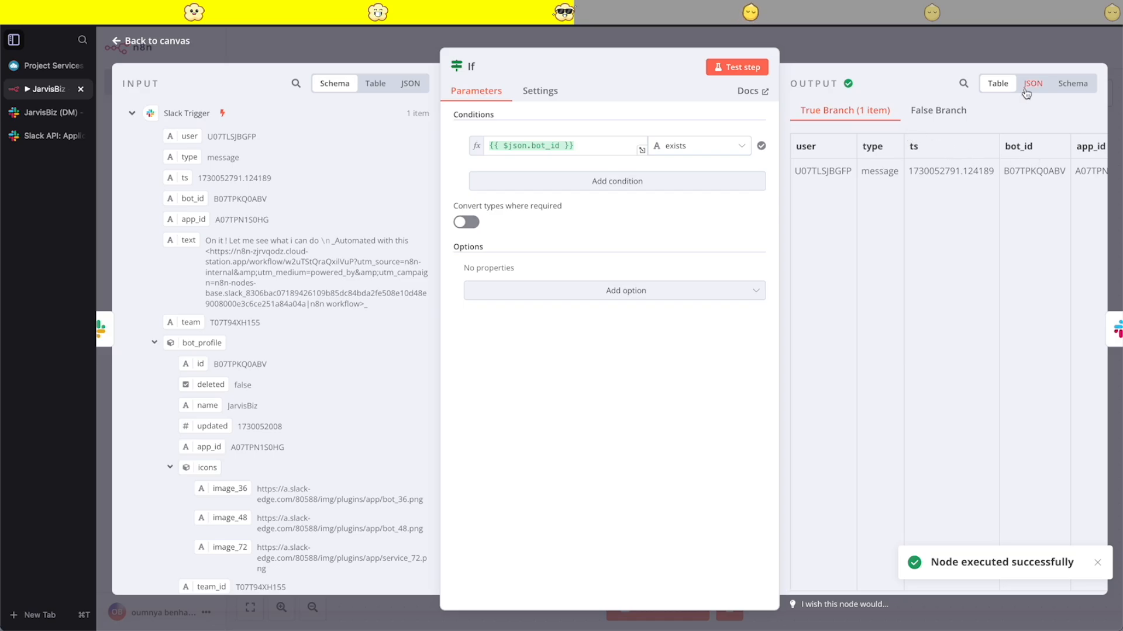
{"action": "left_click", "coordinate": [871, 49]}
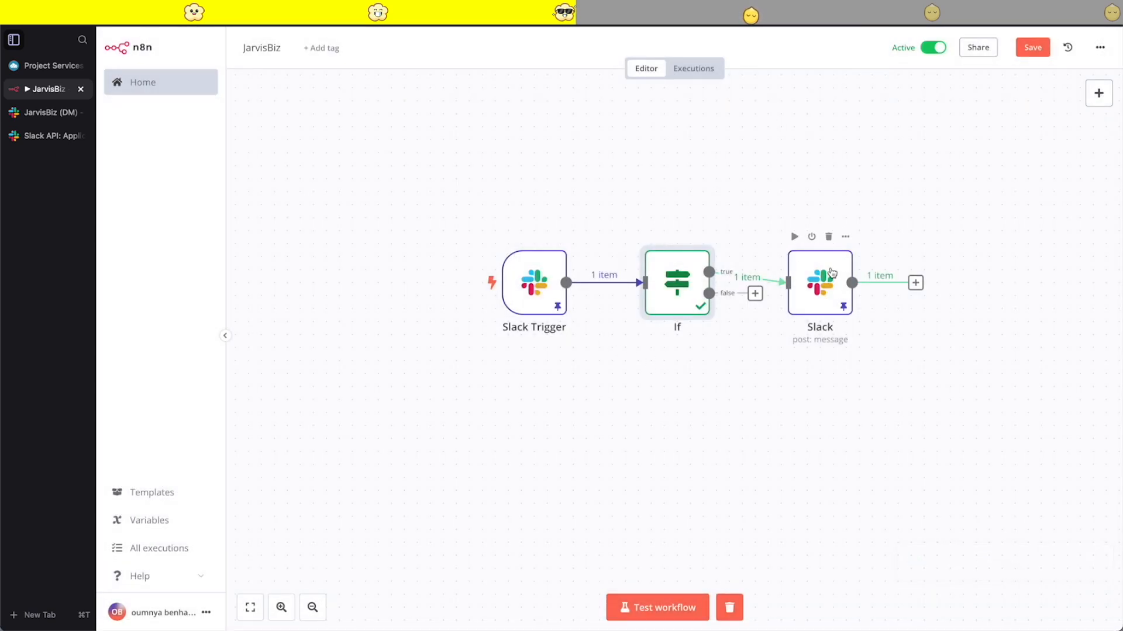
- Disconnect the Slack node from the If node's true output and attach a "No Operation, do nothing" node there, placed above the Slack node
{"action": "left_click", "coordinate": [760, 256]}
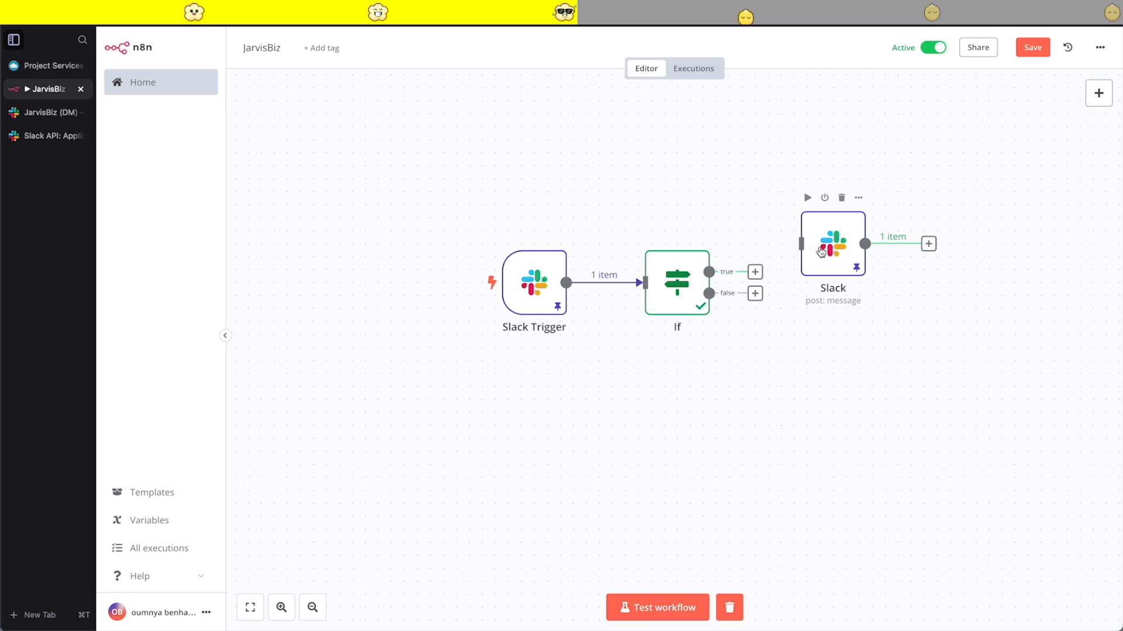
{"action": "left_click_drag", "start_coordinate": [832, 243], "coordinate": [897, 282]}
{"action": "left_click", "coordinate": [754, 272]}
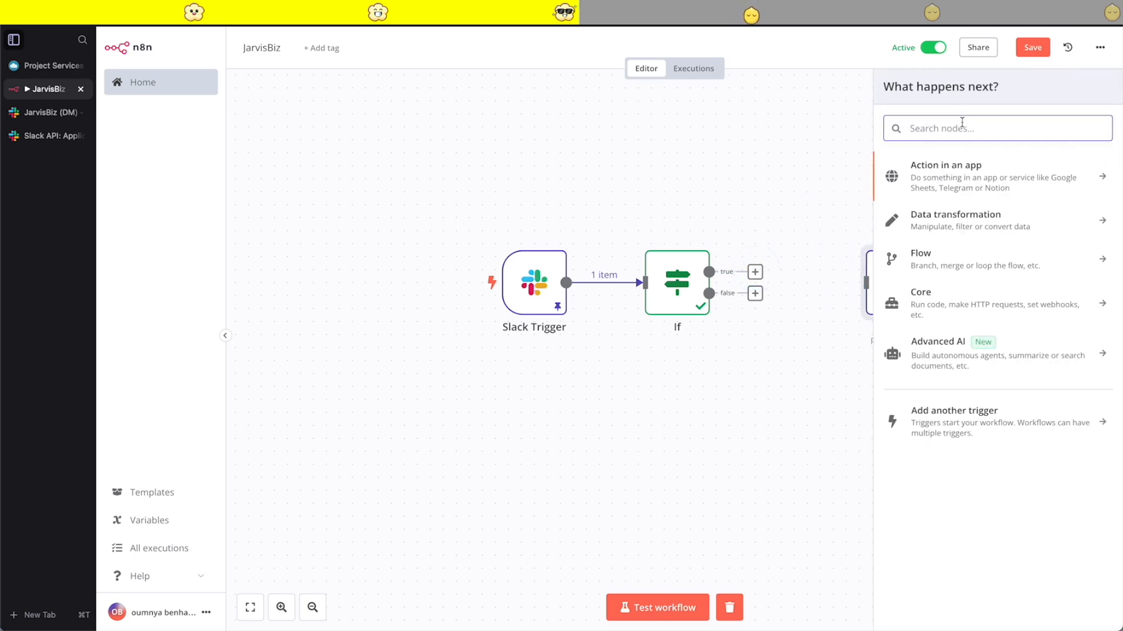
{"action": "type", "text": "nothi"}
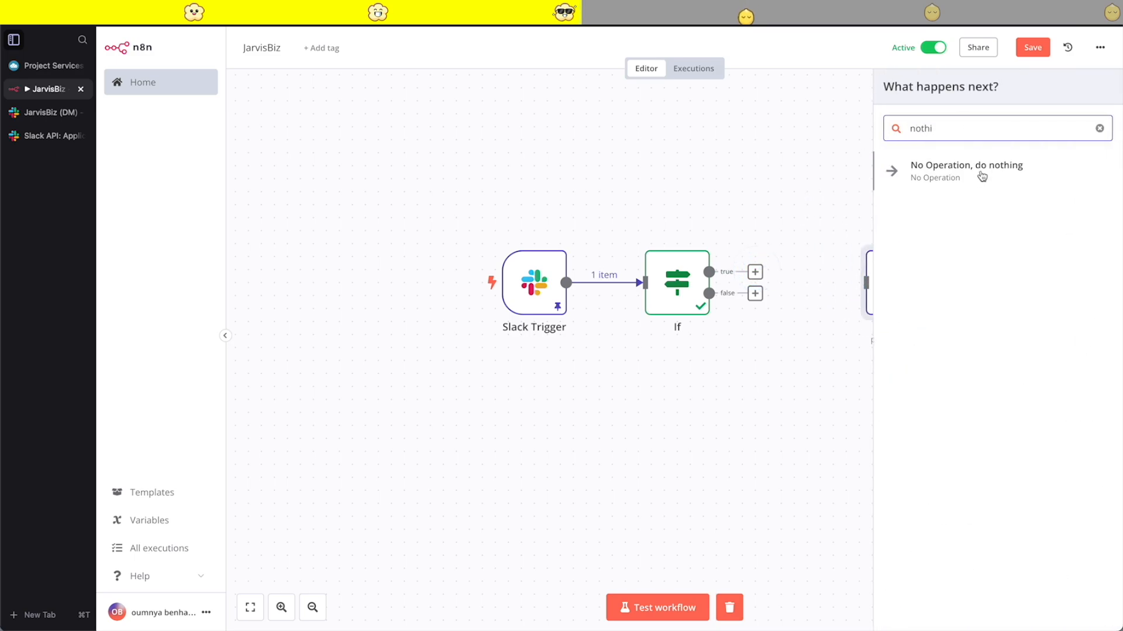
{"action": "left_click", "coordinate": [982, 176]}
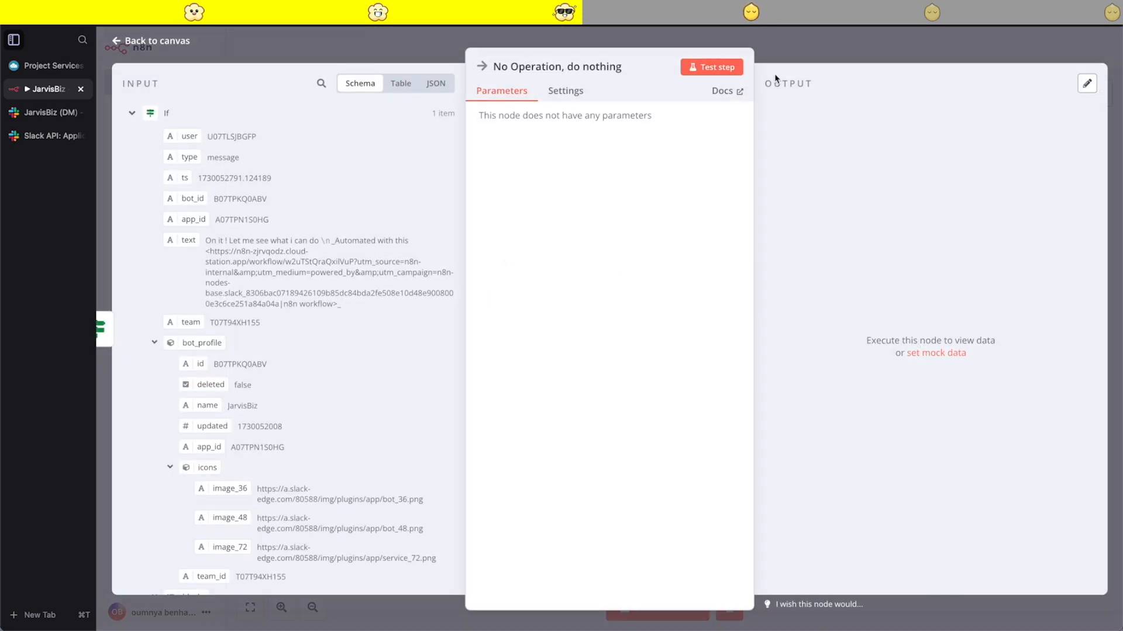
{"action": "key", "text": "Escape"}
{"action": "left_click_drag", "start_coordinate": [797, 259], "coordinate": [809, 168]}
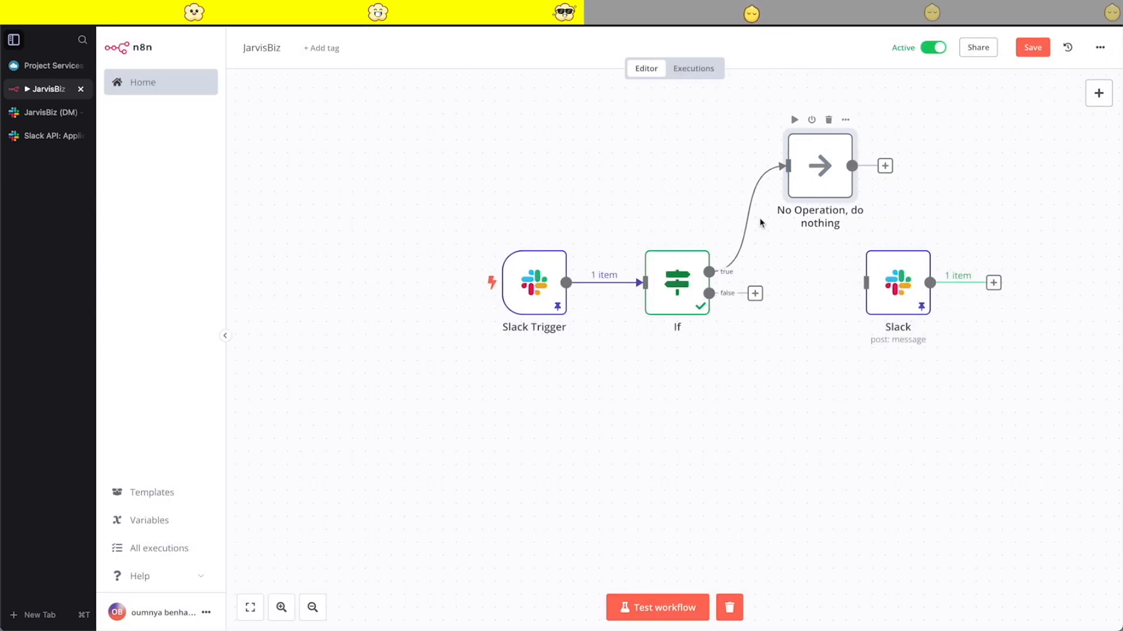
- Rename the If node as Bot check and close its details
{"action": "double_click", "coordinate": [673, 288]}
{"action": "left_click", "coordinate": [472, 65]}
{"action": "key", "text": "BackSpace"}
{"action": "key", "text": "BackSpace"}
{"action": "type", "text": "Bot check"}
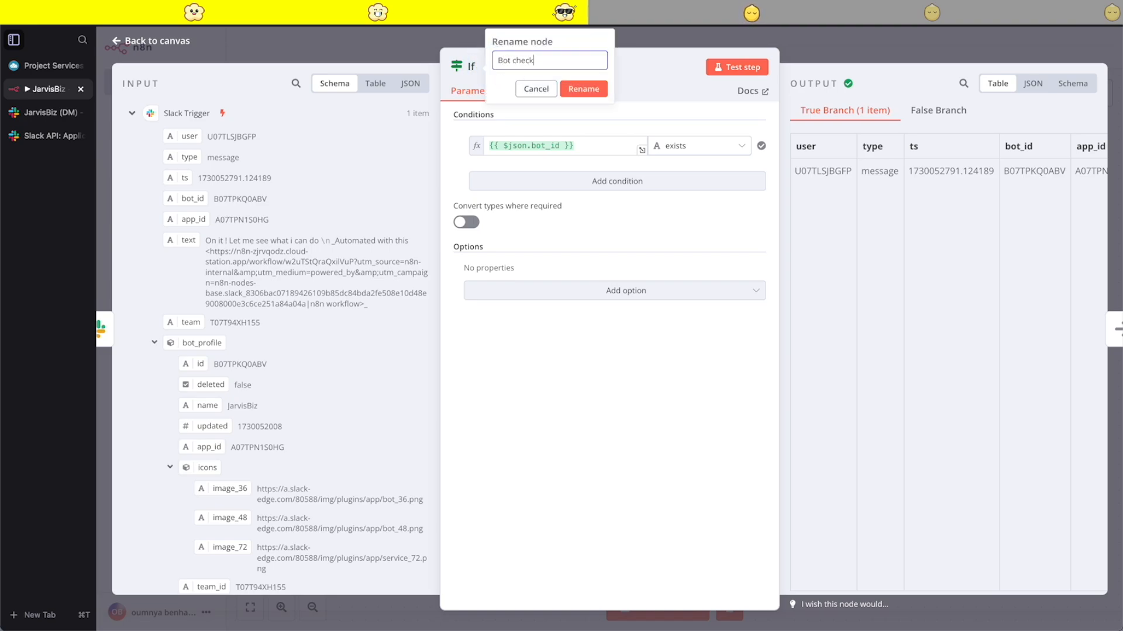
{"action": "left_click", "coordinate": [583, 89]}
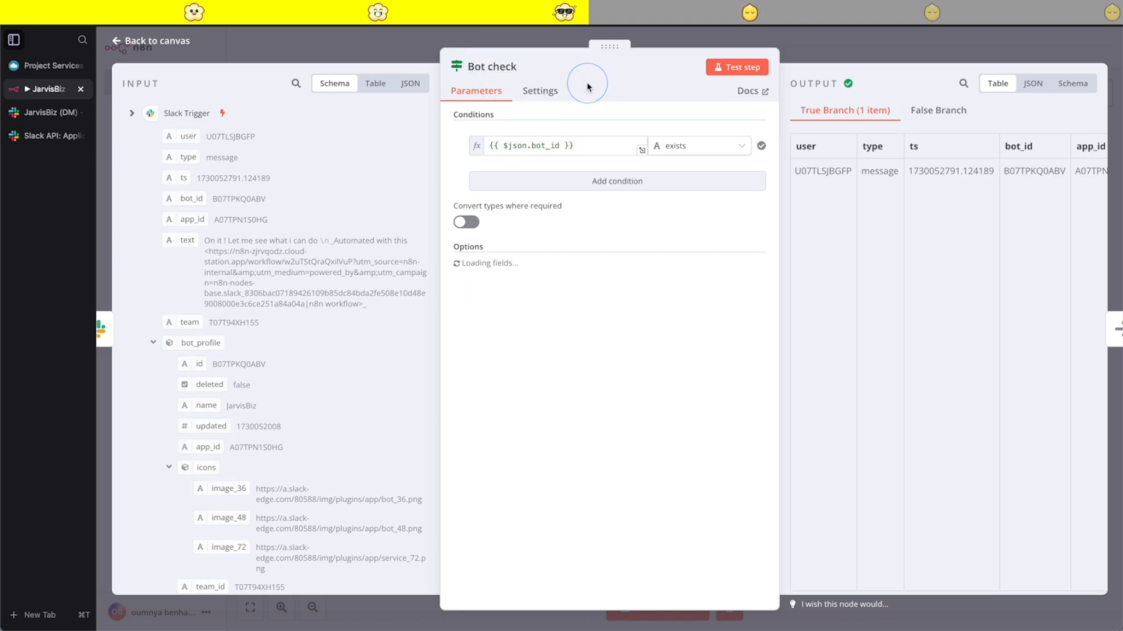
{"action": "left_click", "coordinate": [915, 42]}
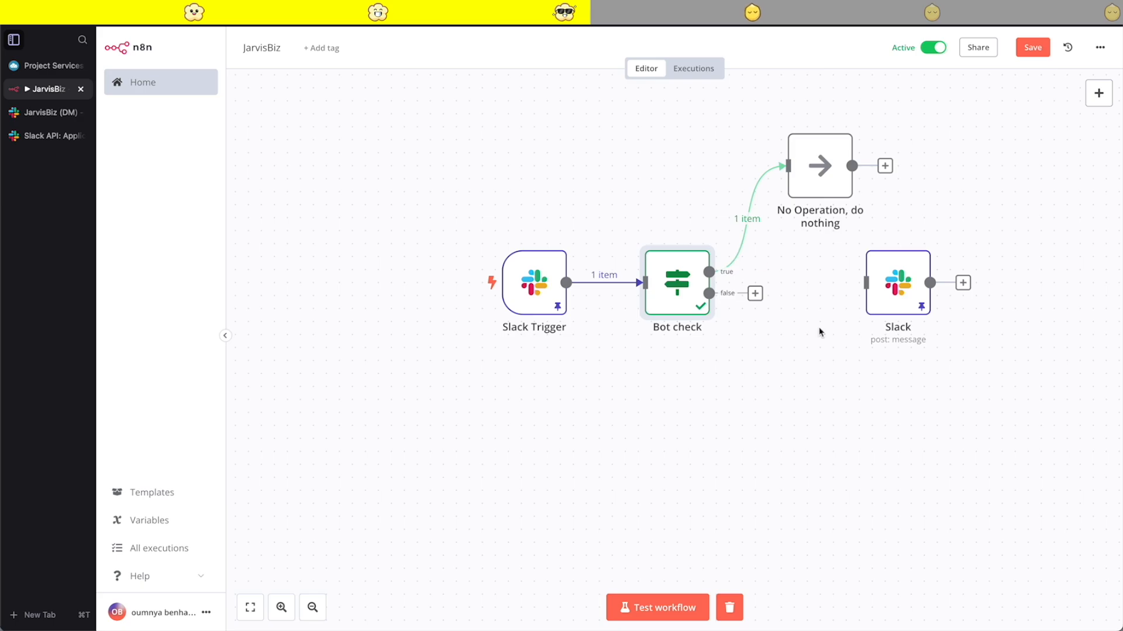
- Connect the false output of Bot check to the Slack node, review that node's settings and save the workflow
{"action": "left_click_drag", "start_coordinate": [755, 293], "coordinate": [800, 316]}
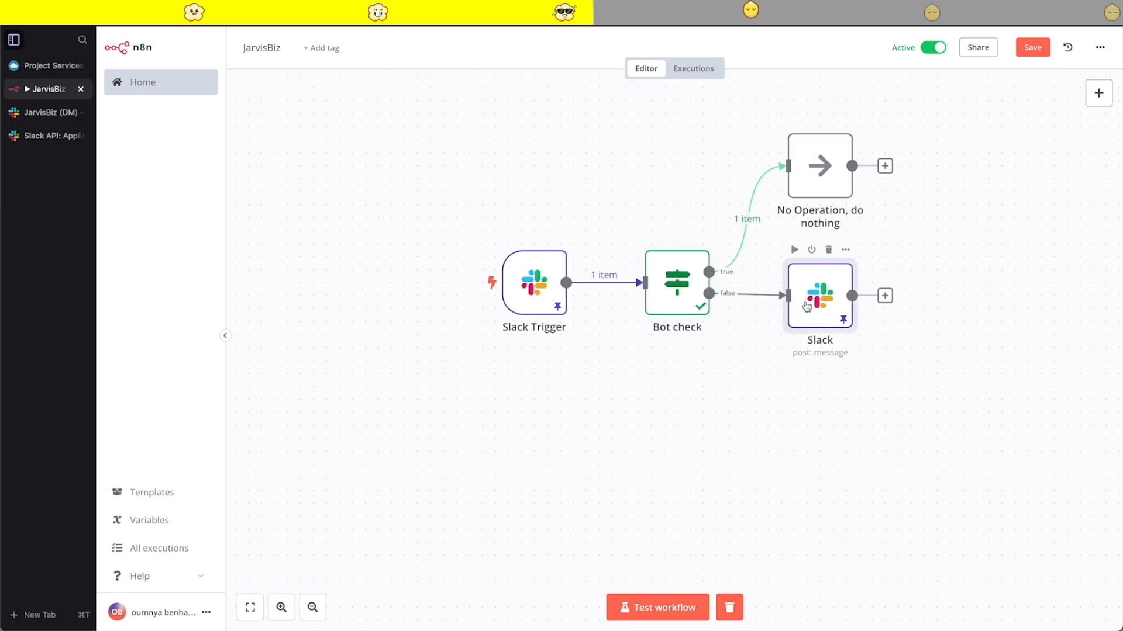
{"action": "double_click", "coordinate": [801, 314]}
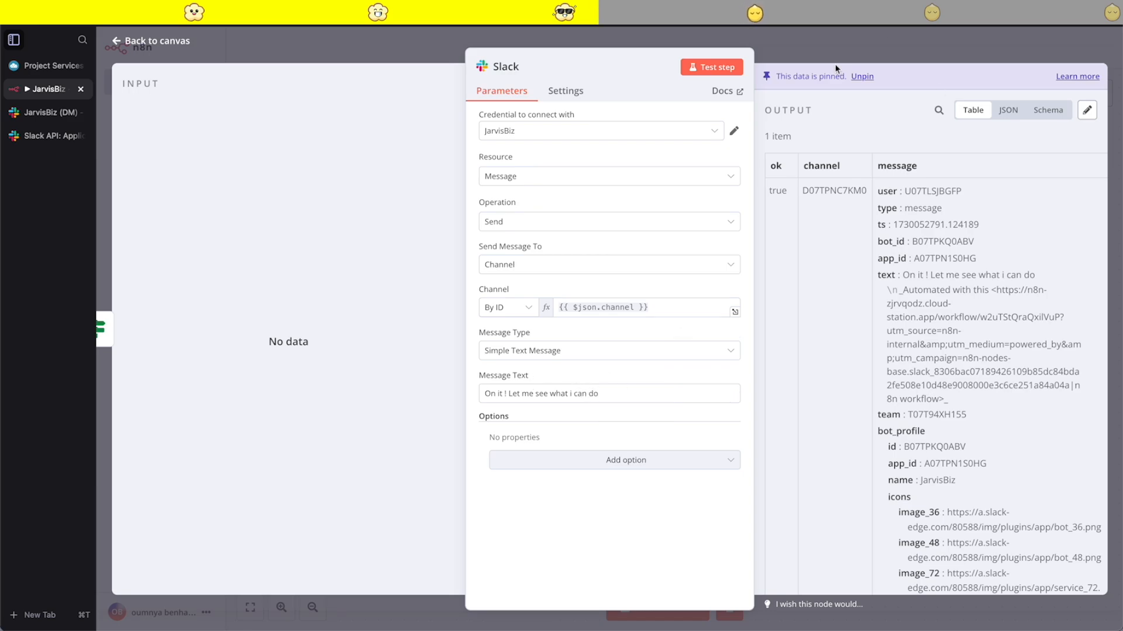
{"action": "left_click", "coordinate": [813, 54]}
{"action": "left_click", "coordinate": [1032, 48]}
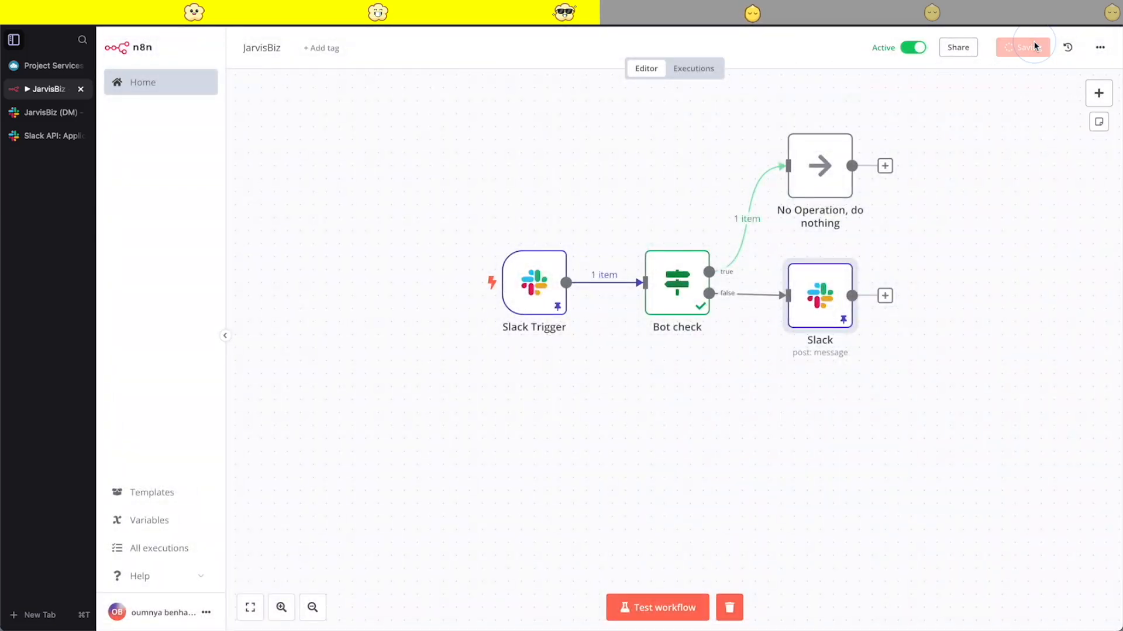
- Switch to Slack and resend the earlier message "get me 10 ceo of startups in Texas" to JarvisBiz
{"action": "left_click", "coordinate": [40, 117]}
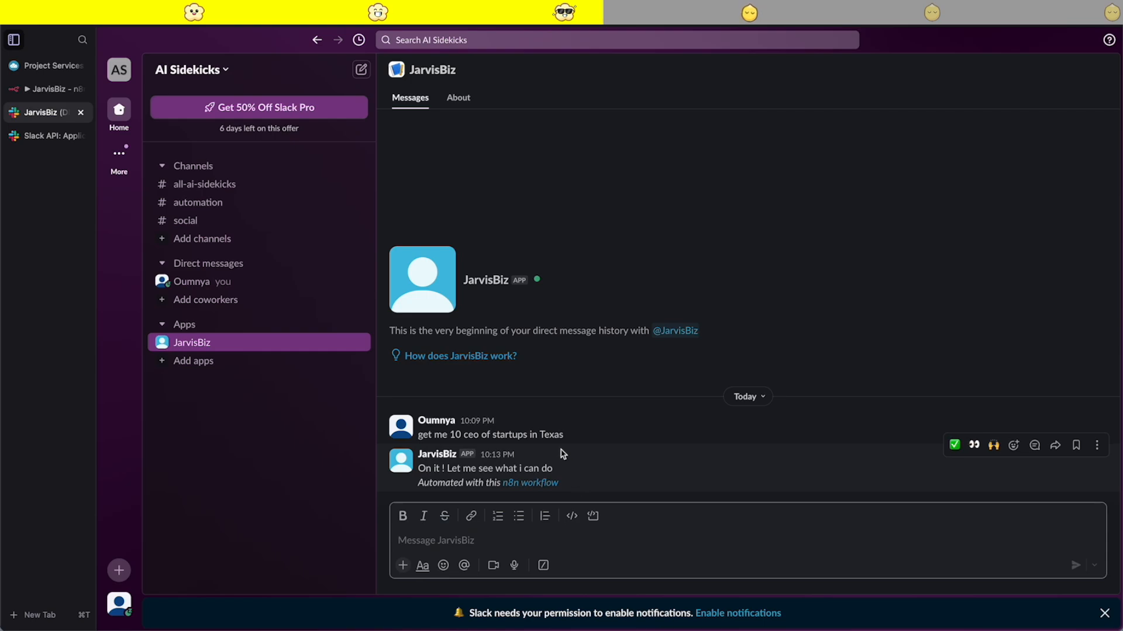
{"action": "left_click", "coordinate": [559, 444]}
{"action": "left_click_drag", "start_coordinate": [565, 434], "coordinate": [417, 434]}
{"action": "key", "text": "ctrl+c"}
{"action": "left_click", "coordinate": [444, 540]}
{"action": "key", "text": "ctrl+v"}
{"action": "key", "text": "Return"}
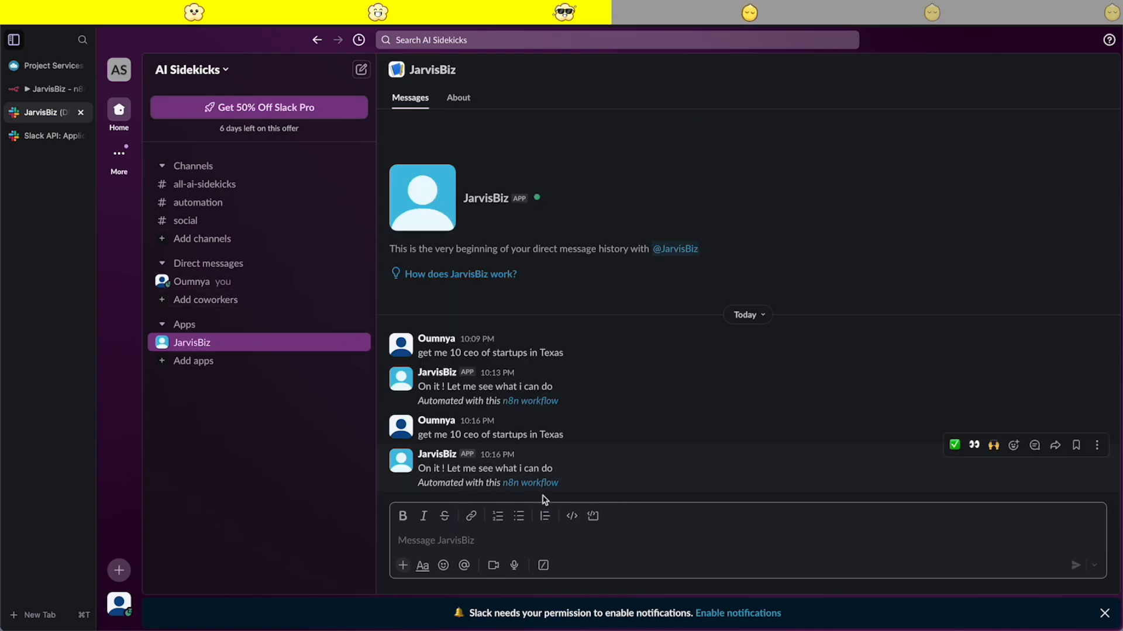
- Switch to n8n, examine which branch the latest workflow executions followed and return to the editor
{"action": "left_click", "coordinate": [50, 90]}
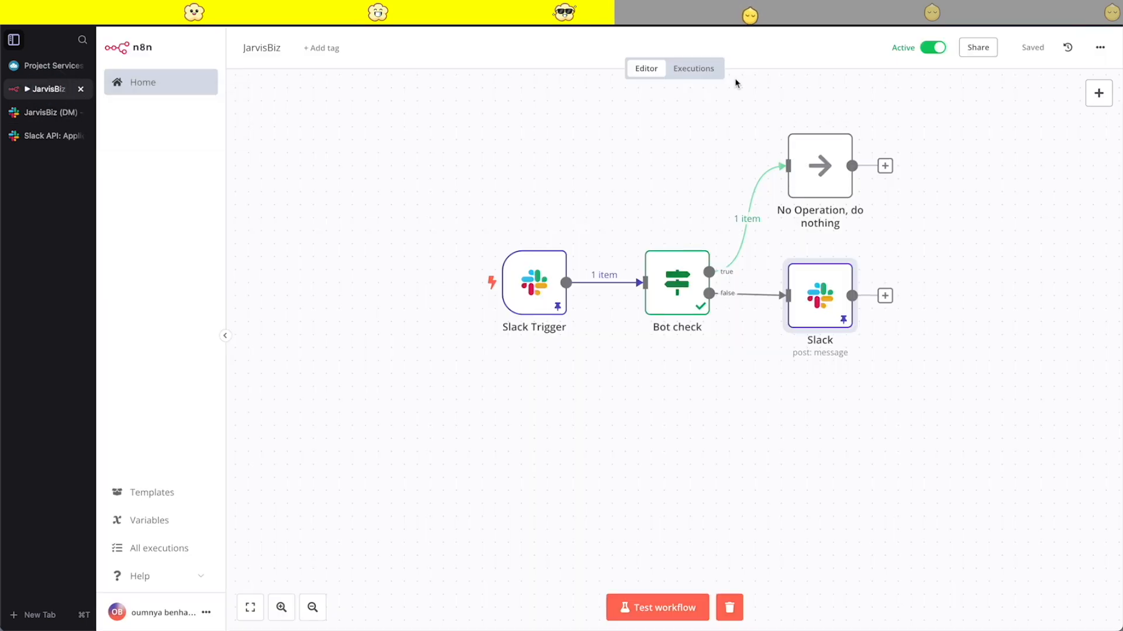
{"action": "left_click", "coordinate": [693, 65]}
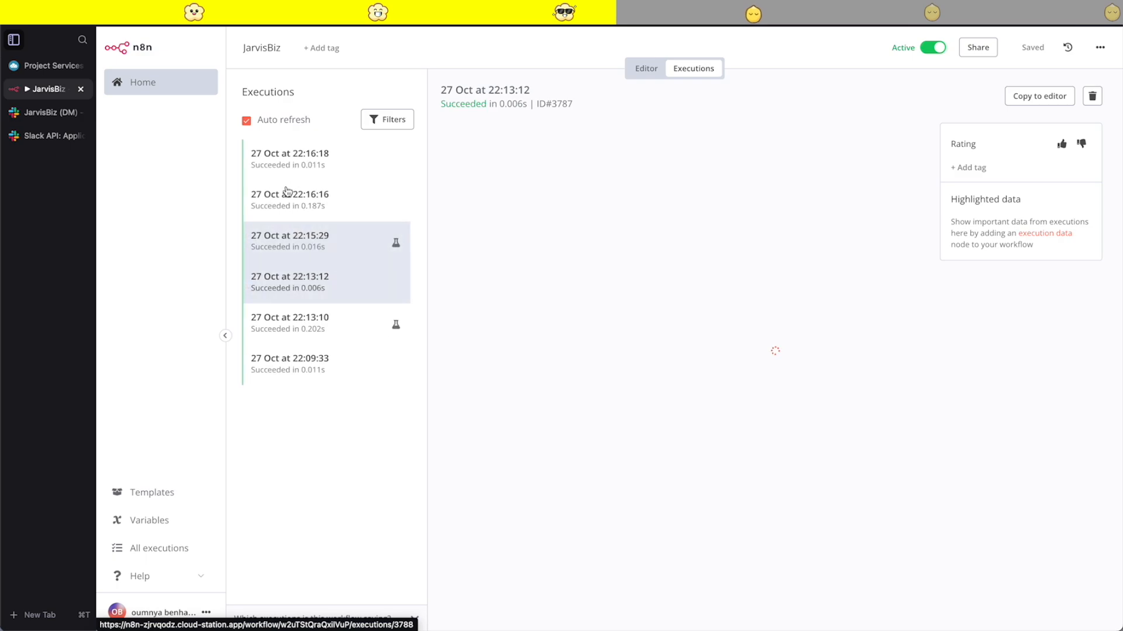
{"action": "left_click", "coordinate": [338, 206]}
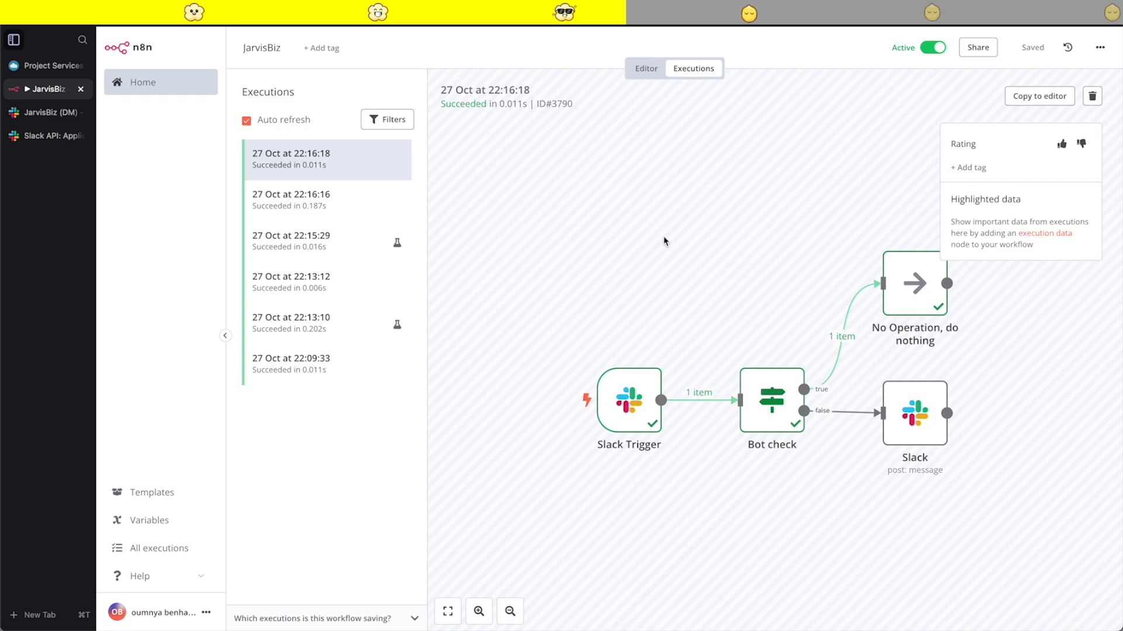
{"action": "left_click", "coordinate": [645, 68]}
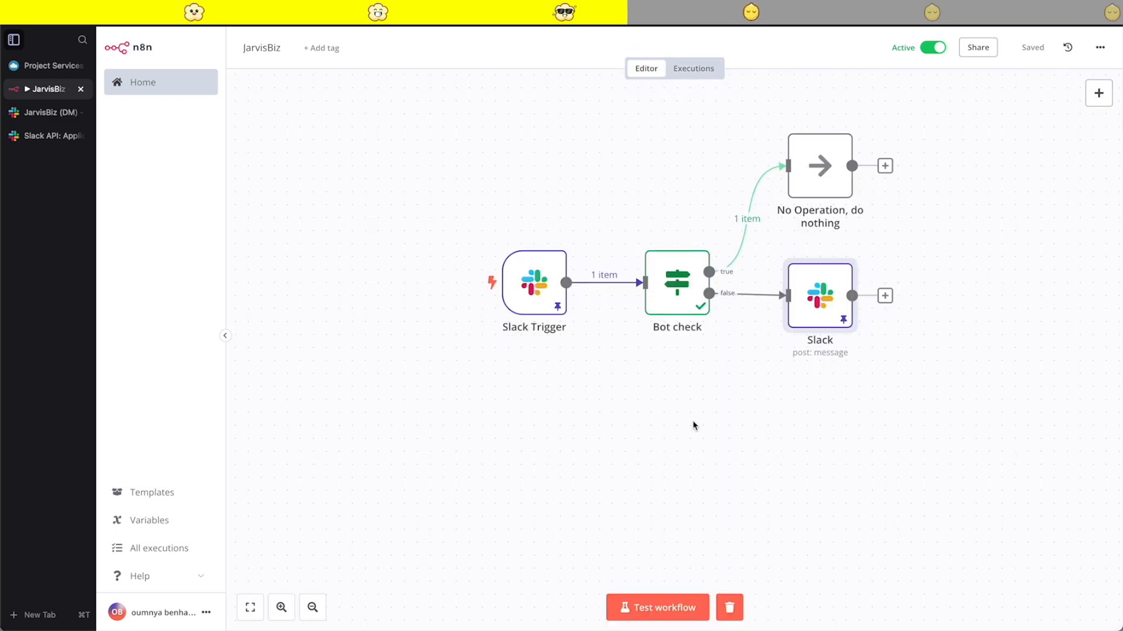
- Search the nodes for ai, add an AI Agent after the Slack node and close its details
{"action": "scroll", "coordinate": [659, 433], "scroll_direction": "right", "scroll_amount": 5}
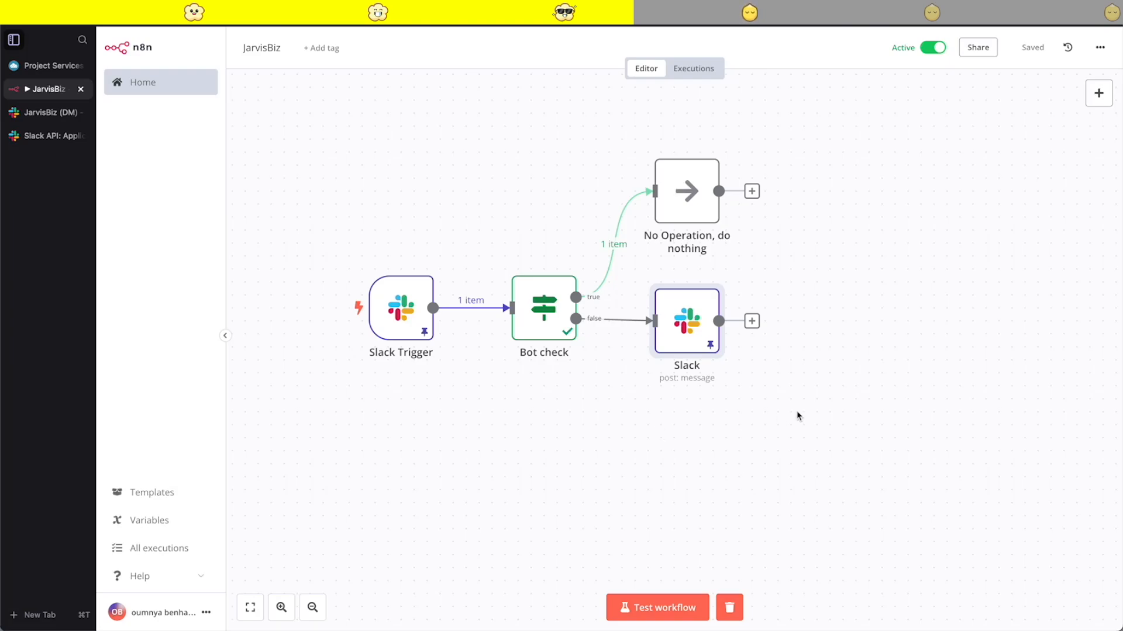
{"action": "scroll", "coordinate": [798, 416], "scroll_direction": "right", "scroll_amount": 4}
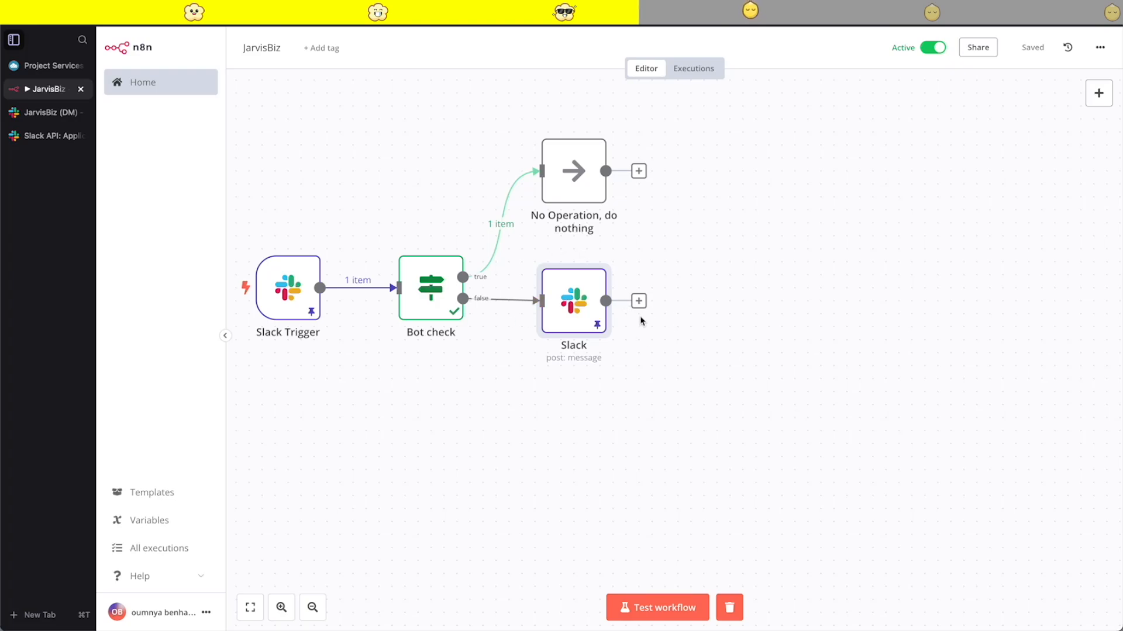
{"action": "left_click", "coordinate": [639, 300]}
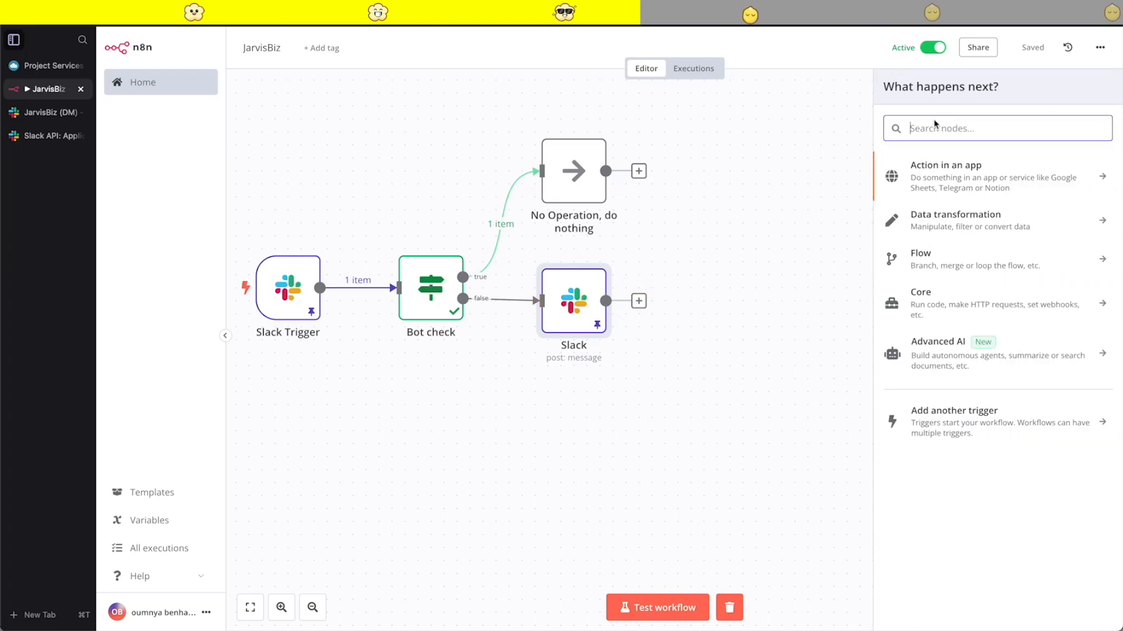
{"action": "type", "text": "ai"}
{"action": "left_click", "coordinate": [947, 196]}
{"action": "left_click", "coordinate": [854, 58]}
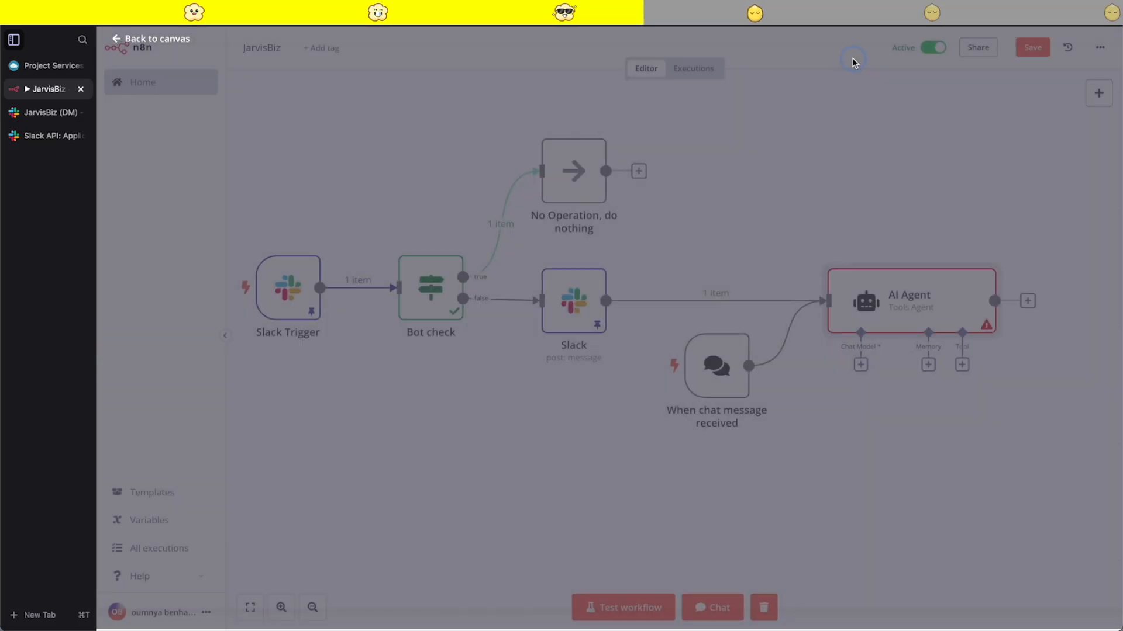
- Move the AI Agent close to the Slack node and delete the "When chat message received" trigger
{"action": "left_click_drag", "start_coordinate": [719, 366], "coordinate": [666, 404]}
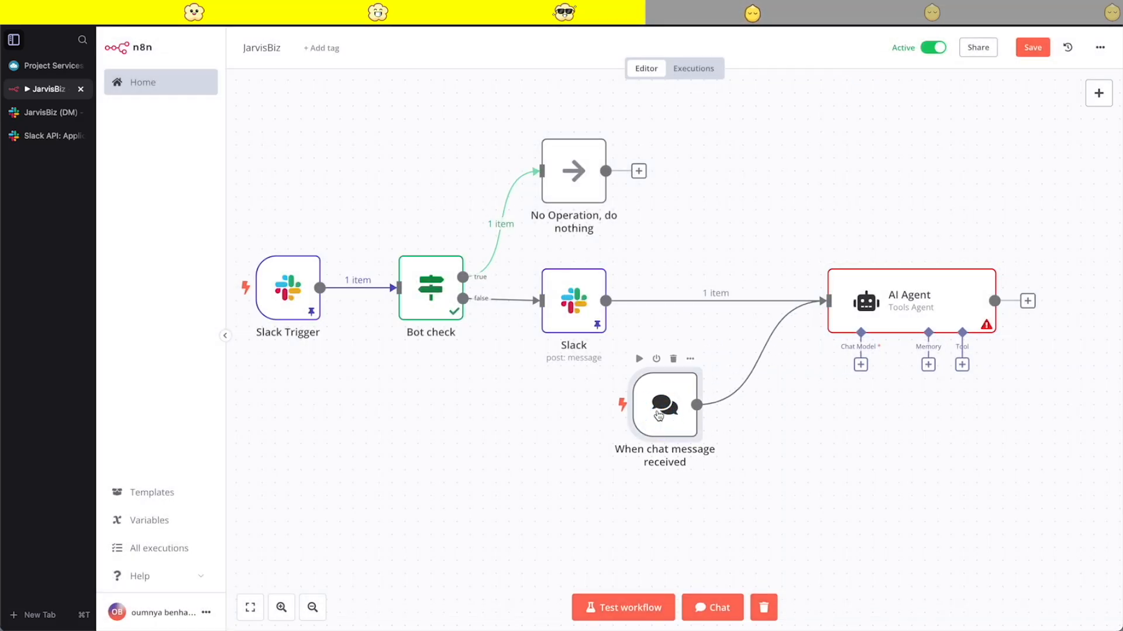
{"action": "left_click", "coordinate": [768, 352]}
{"action": "left_click_drag", "start_coordinate": [897, 332], "coordinate": [728, 331]}
{"action": "left_click_drag", "start_coordinate": [666, 432], "coordinate": [614, 471]}
{"action": "left_click", "coordinate": [622, 400]}
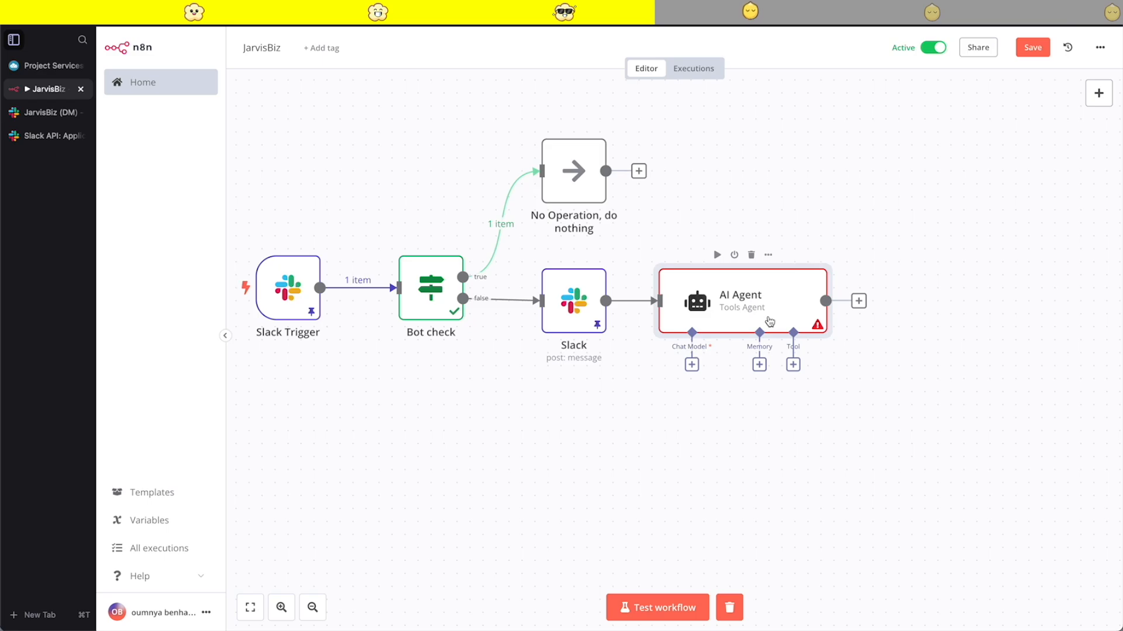
- Open the AI Agent's details, compare the Tools Agent and Conversational Agent types, and set the agent to Conversational Agent
{"action": "double_click", "coordinate": [735, 297]}
{"action": "left_click", "coordinate": [668, 175]}
{"action": "left_click", "coordinate": [548, 280]}
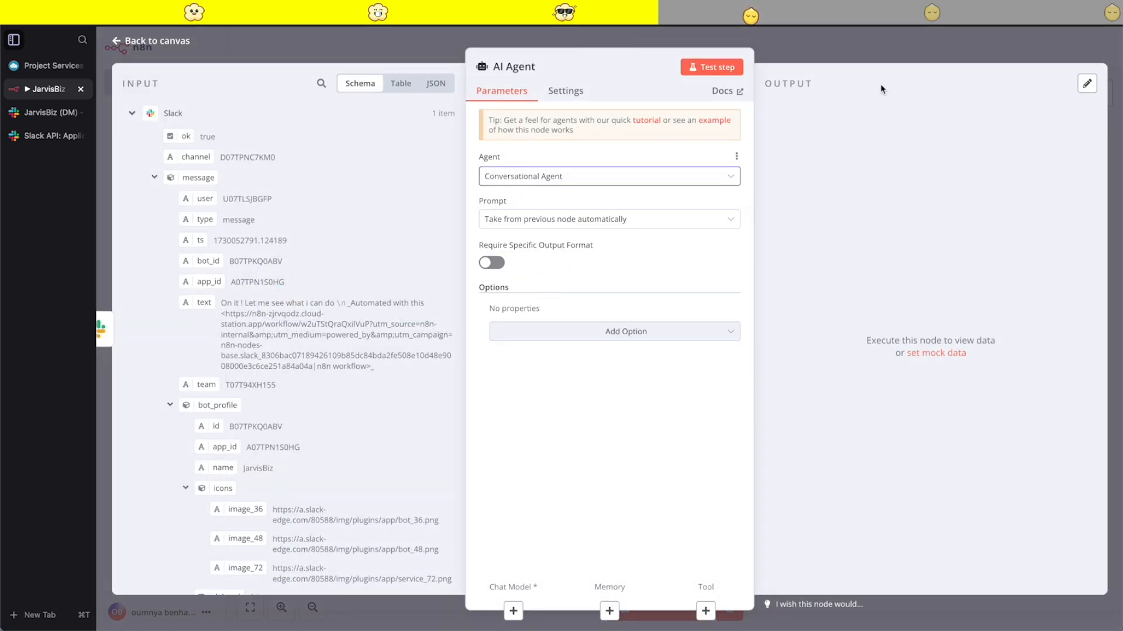
{"action": "left_click", "coordinate": [576, 177]}
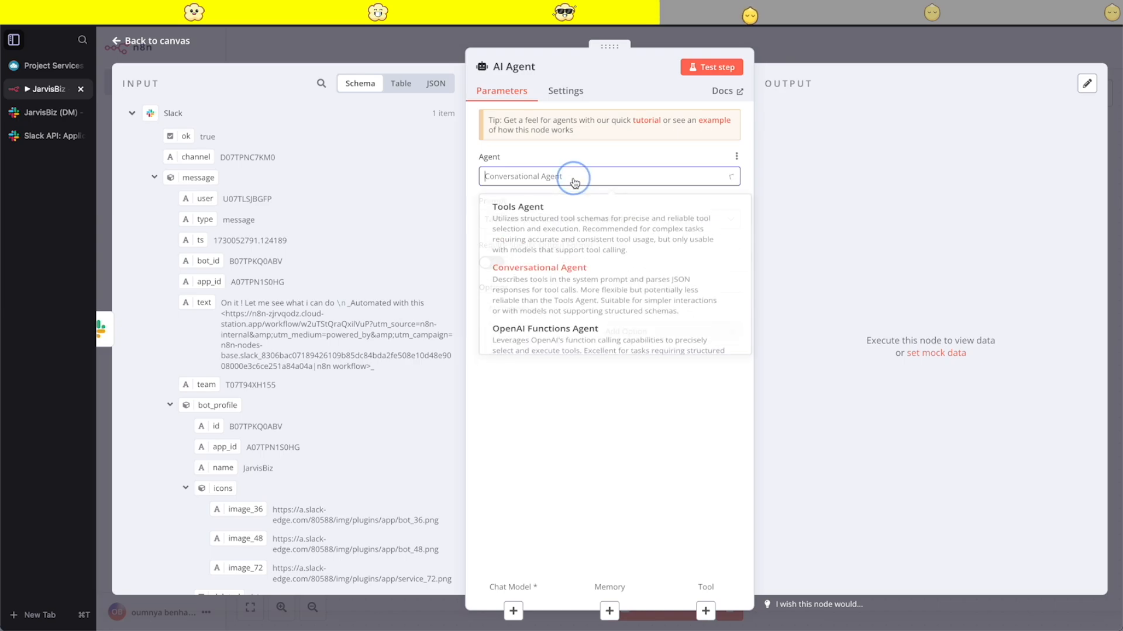
{"action": "left_click", "coordinate": [553, 212]}
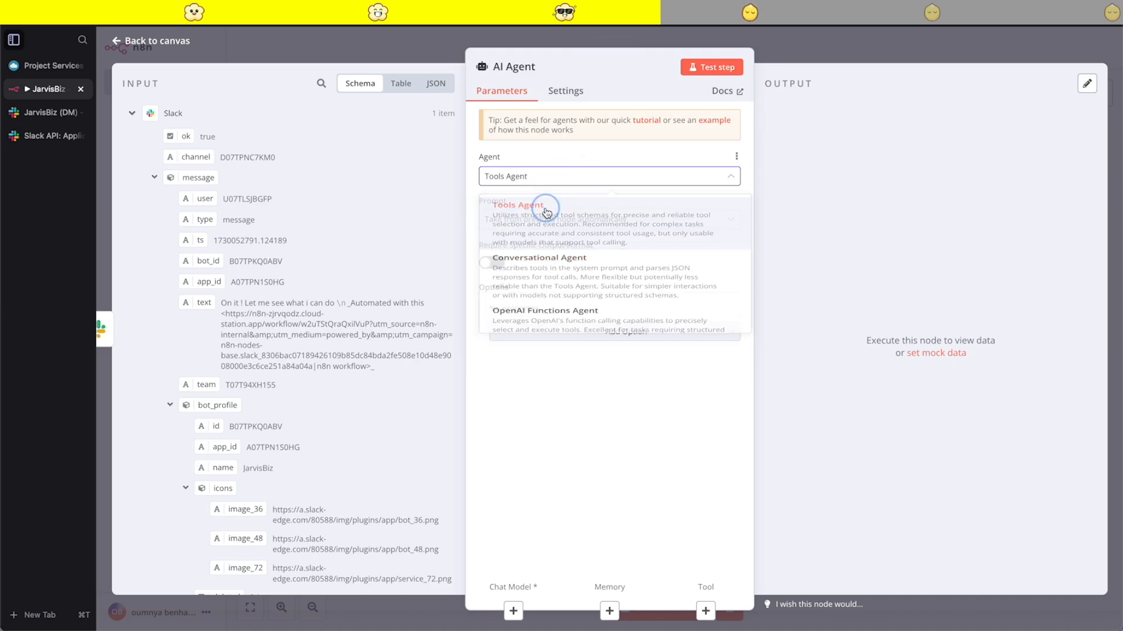
{"action": "left_click", "coordinate": [540, 176]}
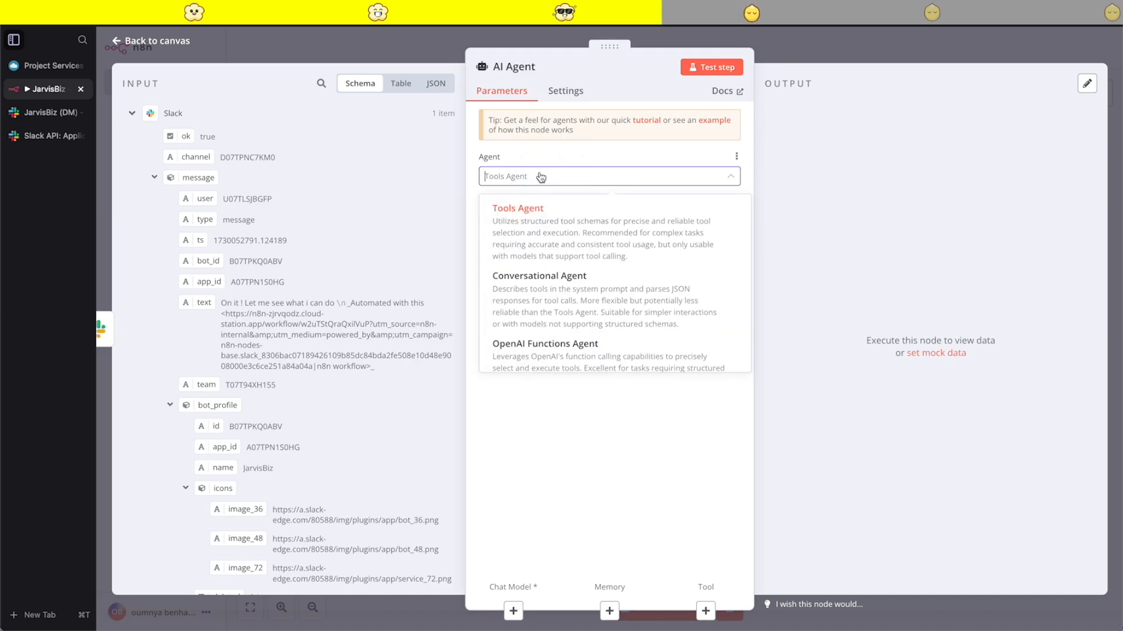
{"action": "left_click", "coordinate": [550, 288]}
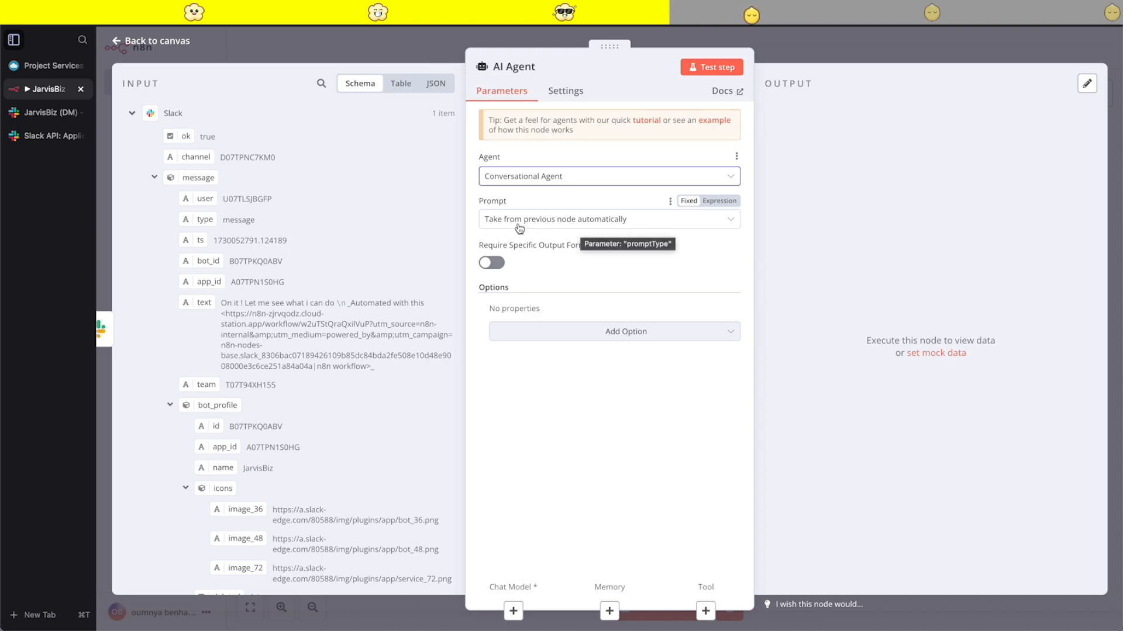
- Set the AI Agent's prompt source to Define below and switch its text to an expression
{"action": "scroll", "coordinate": [249, 421], "scroll_direction": "down", "scroll_amount": 5}
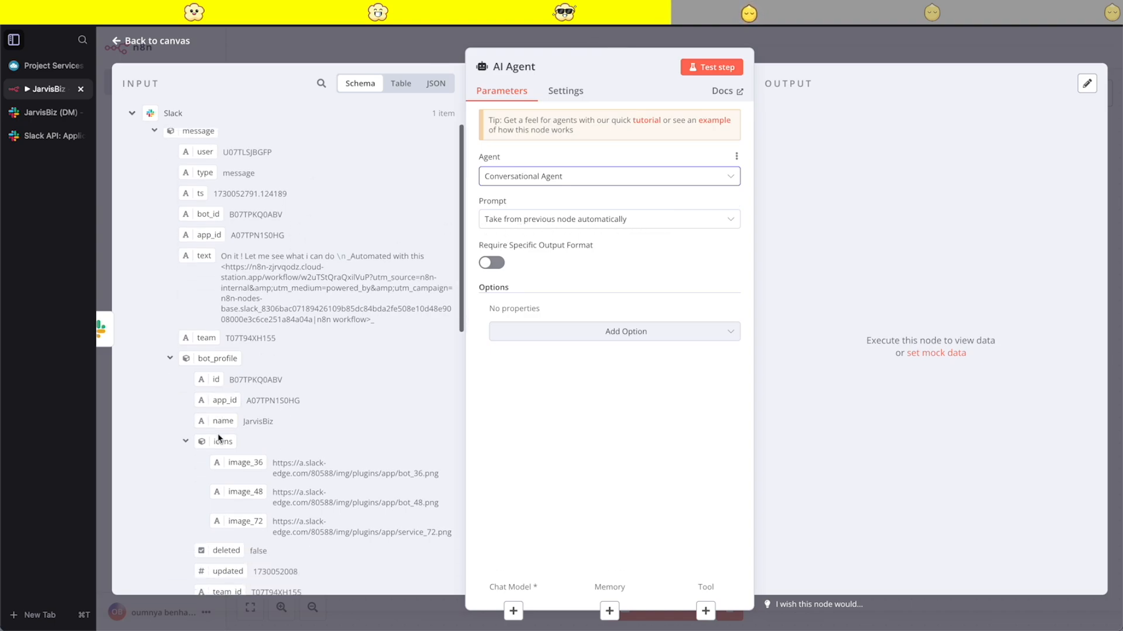
{"action": "scroll", "coordinate": [253, 417], "scroll_direction": "up", "scroll_amount": 5}
{"action": "left_click", "coordinate": [558, 220]}
{"action": "left_click", "coordinate": [535, 292]}
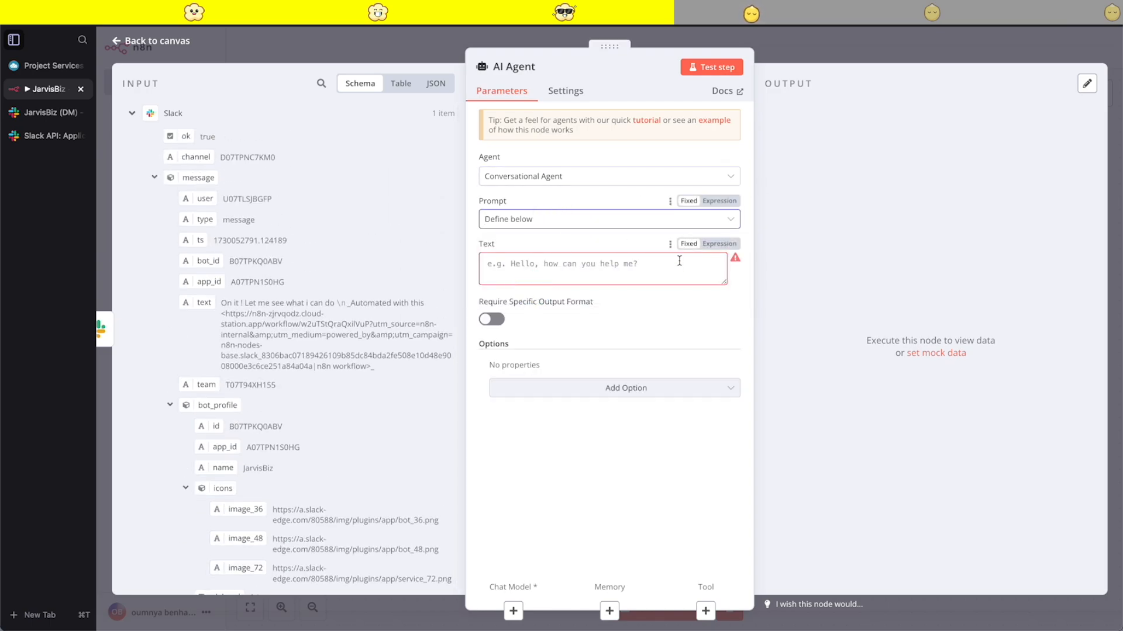
{"action": "left_click", "coordinate": [718, 244]}
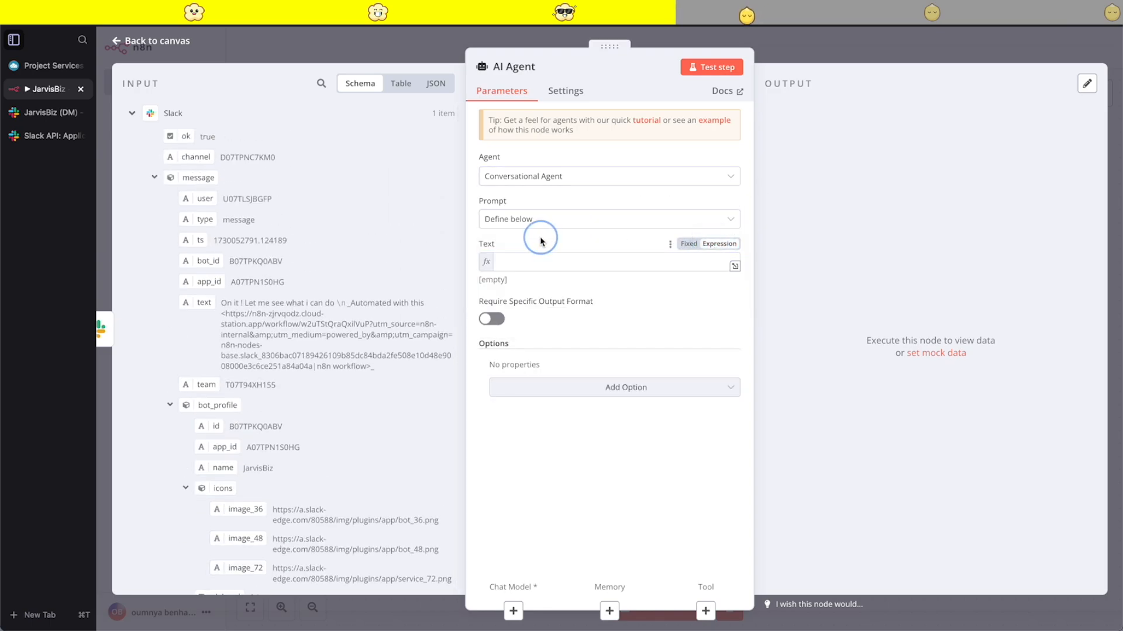
- Map the Slack Trigger's text field into the prompt text as {{ $('Slack Trigger').item.json.text }}
{"action": "left_click", "coordinate": [597, 260]}
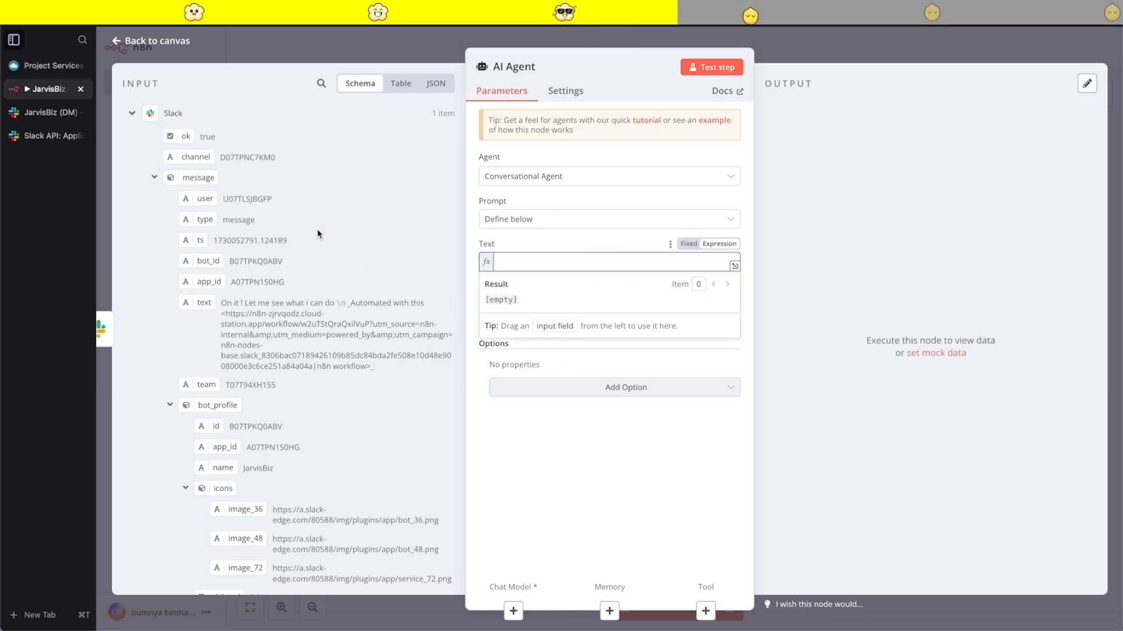
{"action": "left_click", "coordinate": [129, 114]}
{"action": "left_click", "coordinate": [131, 164]}
{"action": "scroll", "coordinate": [246, 351], "scroll_direction": "down", "scroll_amount": 1}
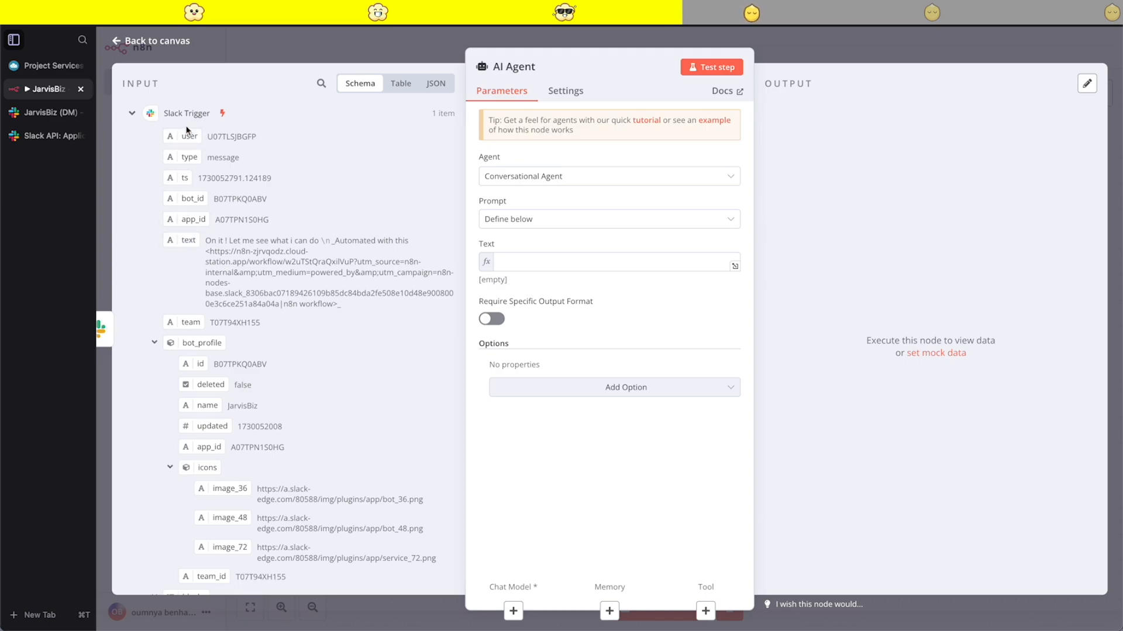
{"action": "left_click_drag", "start_coordinate": [190, 242], "coordinate": [550, 257]}
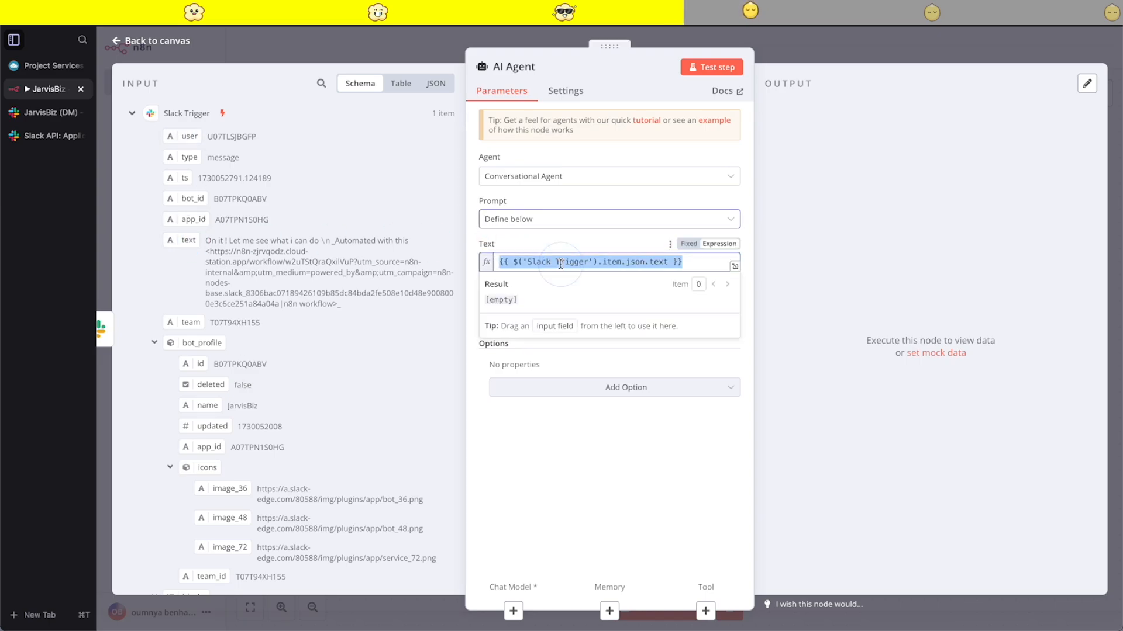
{"action": "left_click", "coordinate": [535, 240]}
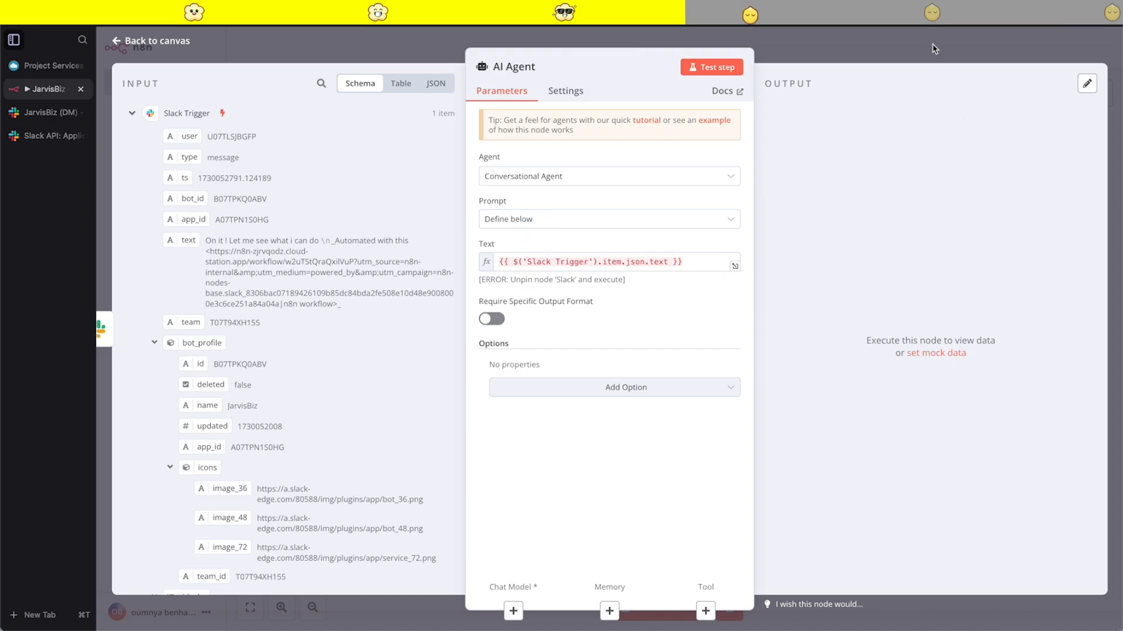
- Close the AI Agent's details and attach an OpenAI Chat Model to it as its chat model
{"action": "left_click", "coordinate": [811, 54]}
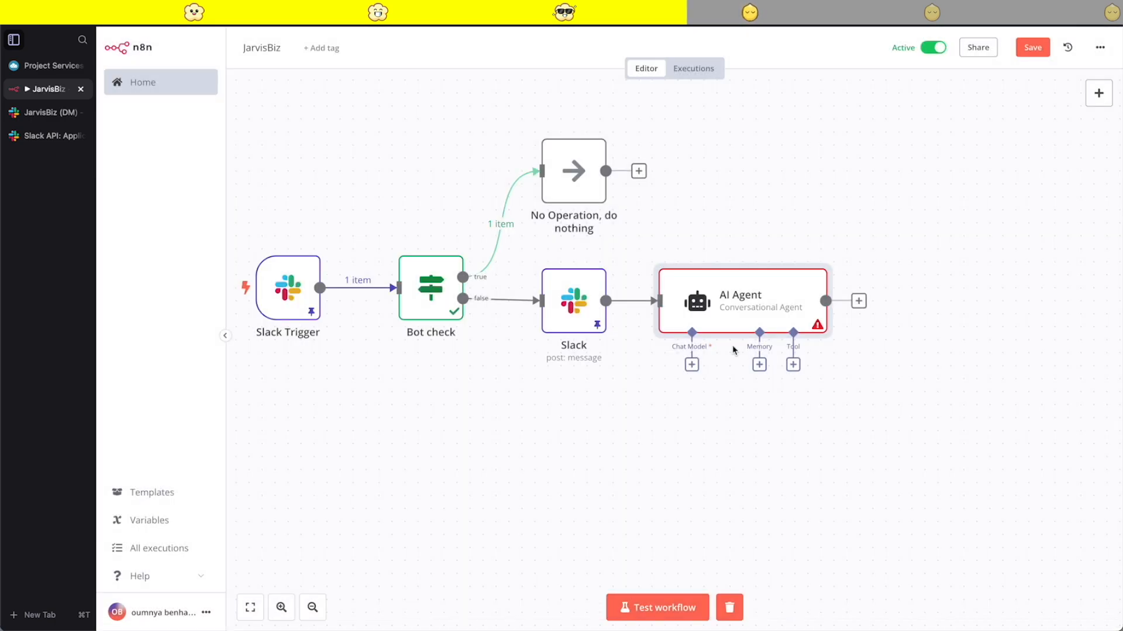
{"action": "scroll", "coordinate": [733, 346], "scroll_direction": "right", "scroll_amount": 1}
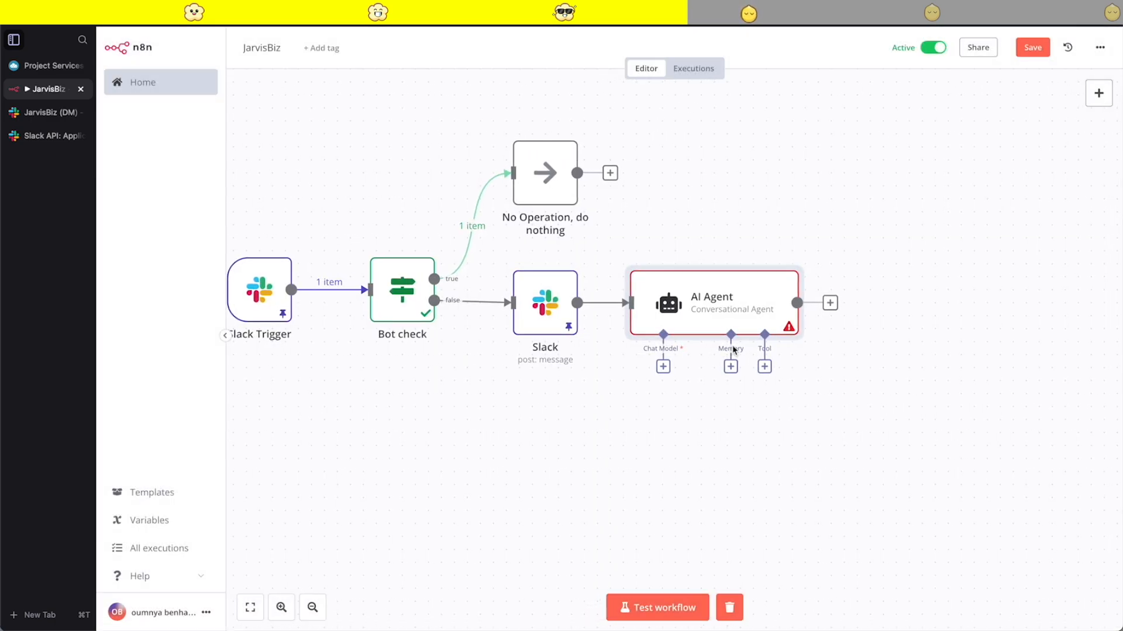
{"action": "left_click", "coordinate": [663, 367]}
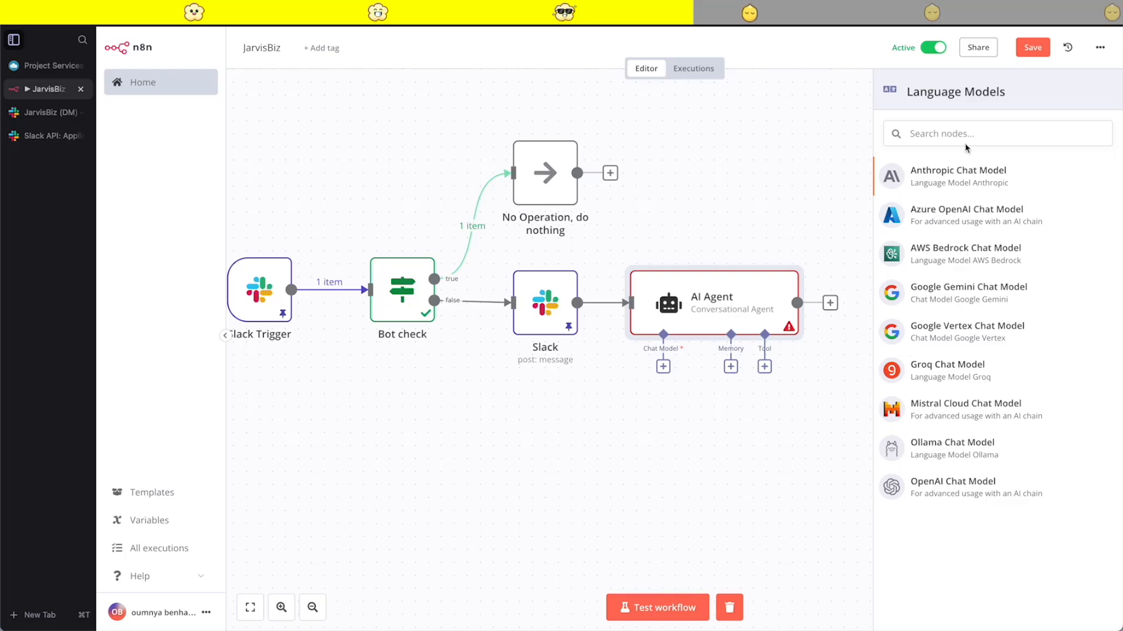
{"action": "left_click", "coordinate": [936, 142]}
{"action": "type", "text": "open"}
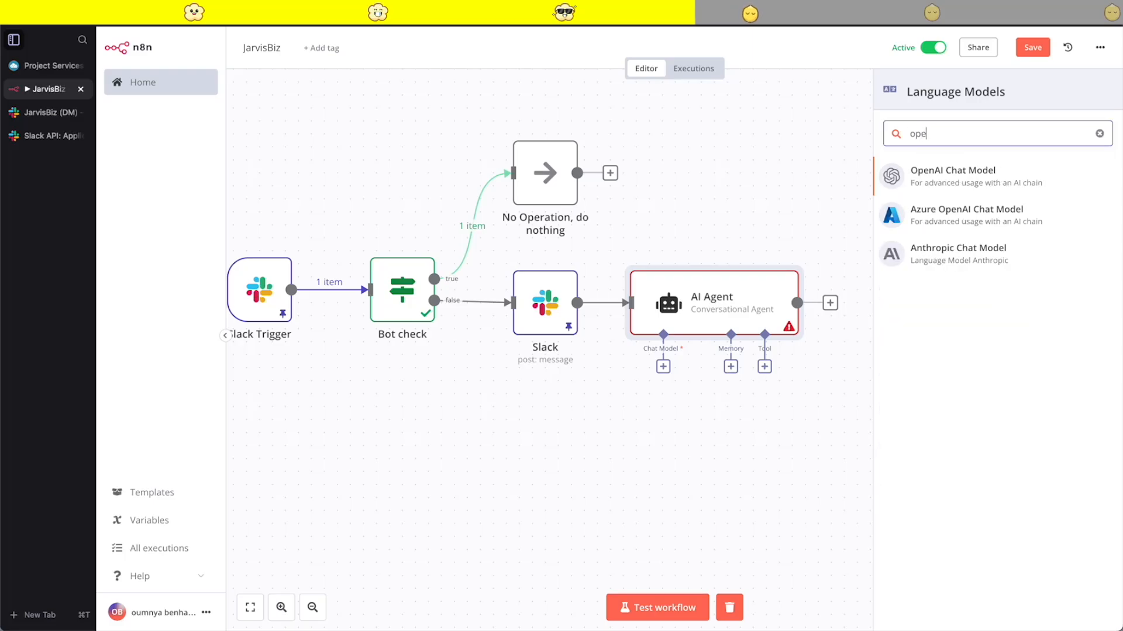
{"action": "left_click", "coordinate": [941, 173]}
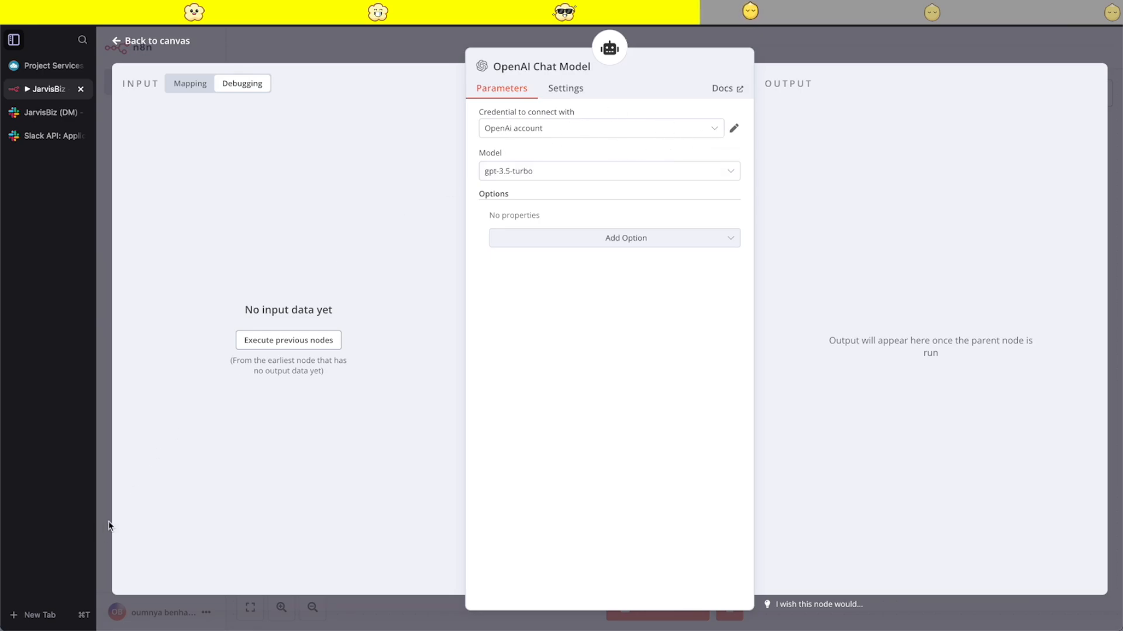
- Visit platform.openai.com in a new browser tab, go to its login page, and return to the JarvisBiz workflow
{"action": "left_click", "coordinate": [36, 613]}
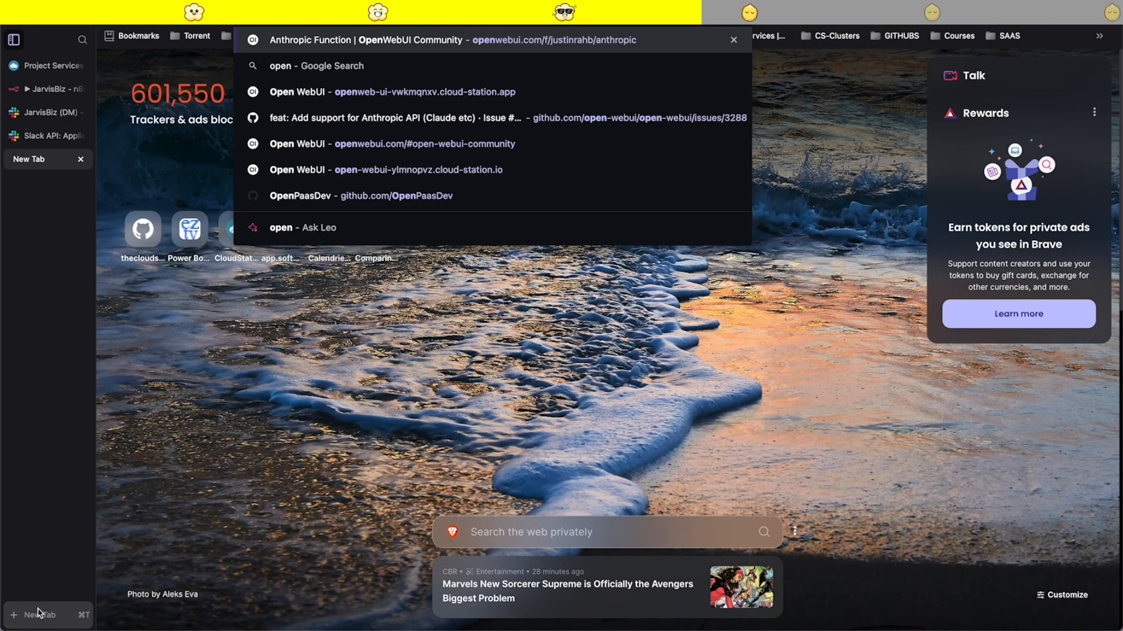
{"action": "type", "text": "ai"}
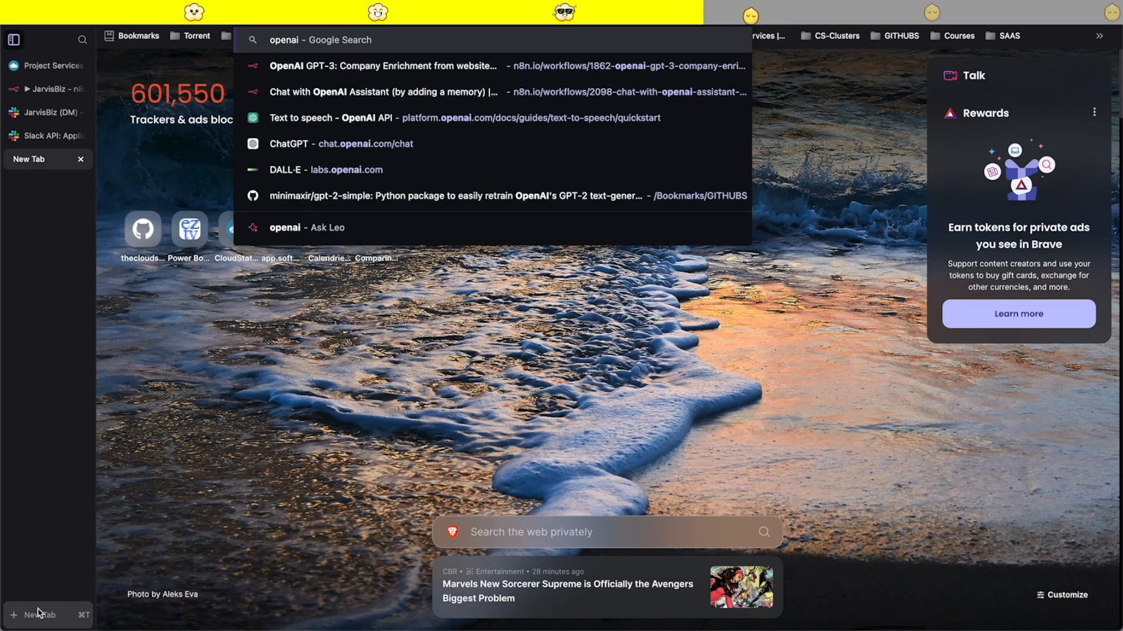
{"action": "type", "text": "."}
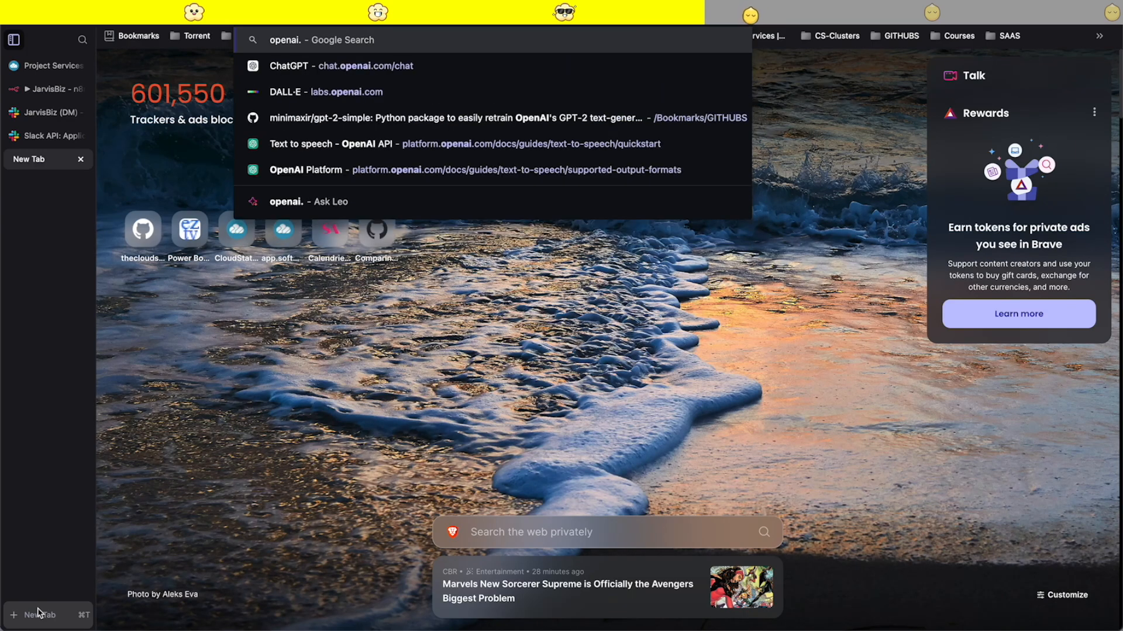
{"action": "type", "text": "platform"}
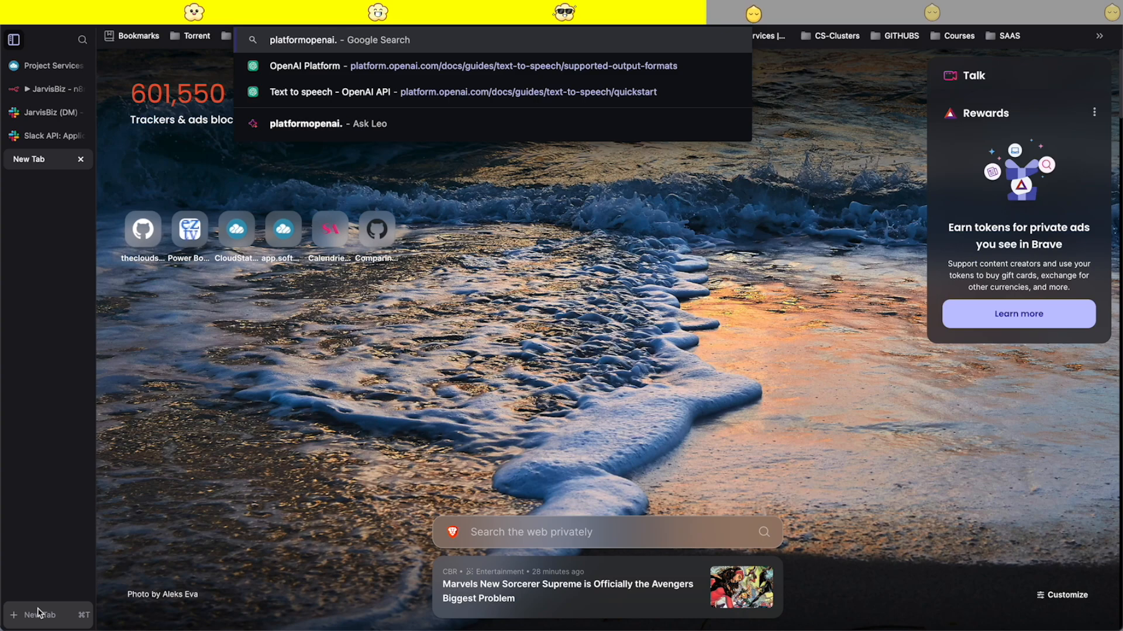
{"action": "type", "text": "."}
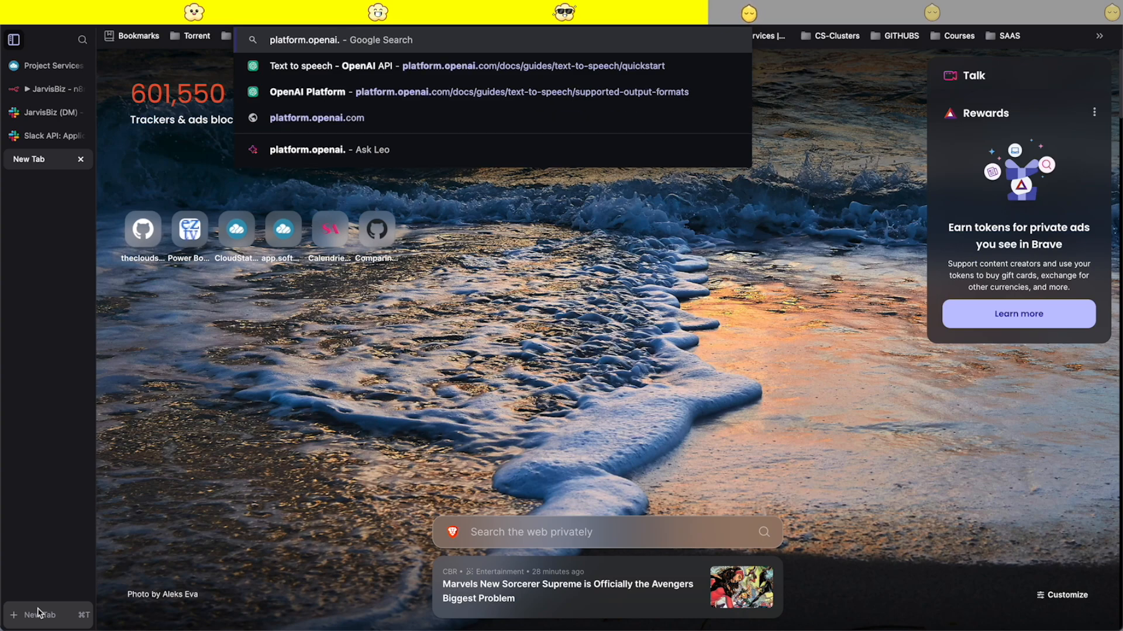
{"action": "key", "text": "Down"}
{"action": "key", "text": "Down"}
{"action": "key", "text": "Return"}
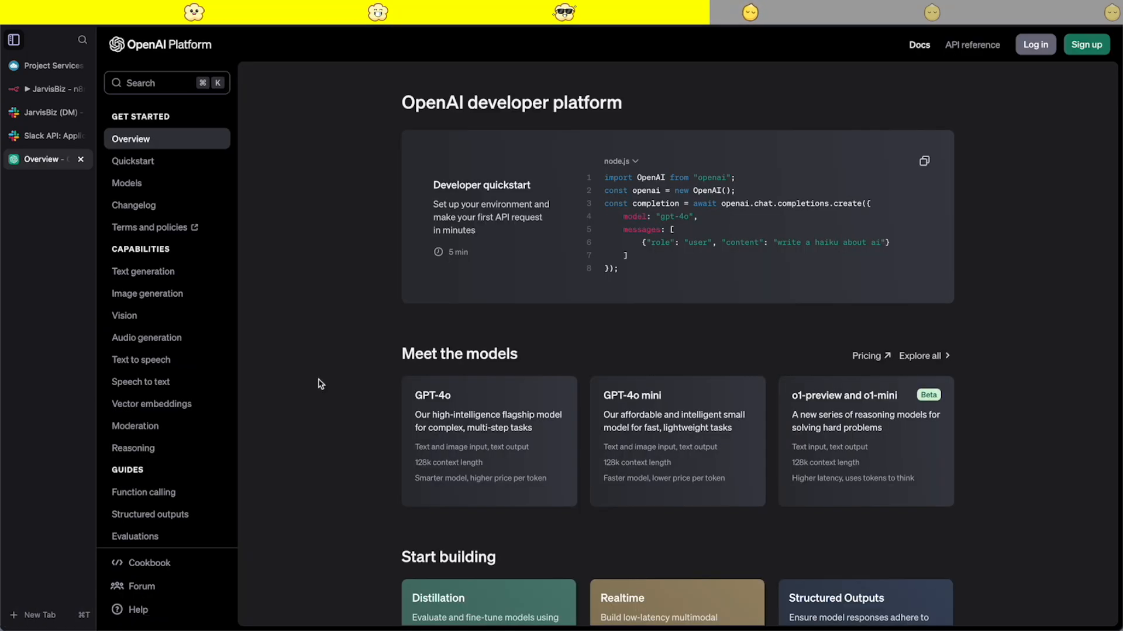
{"action": "left_click", "coordinate": [1033, 45]}
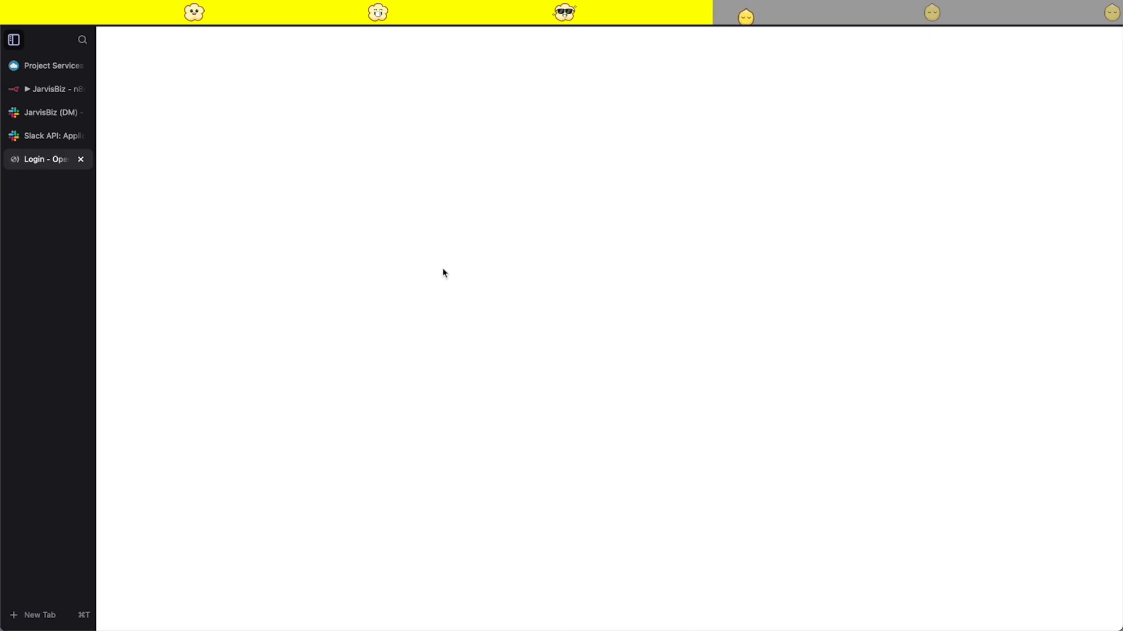
{"action": "key", "text": "super+w"}
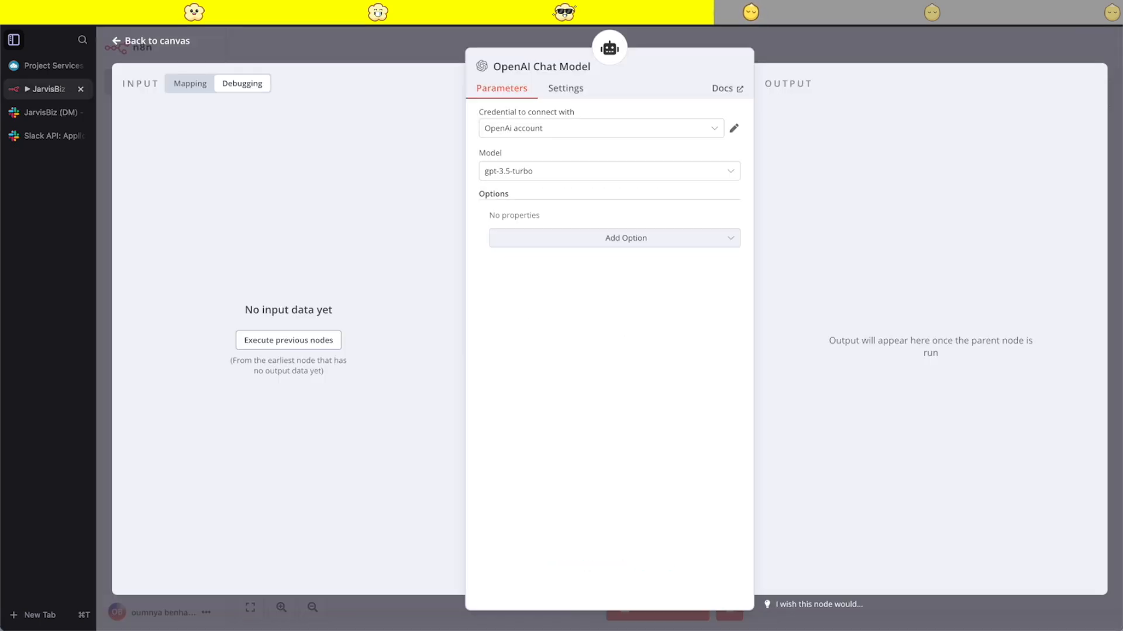
- Inspect the OpenAi account credential of the OpenAI Chat Model and return to the workflow canvas
{"action": "left_click", "coordinate": [734, 129]}
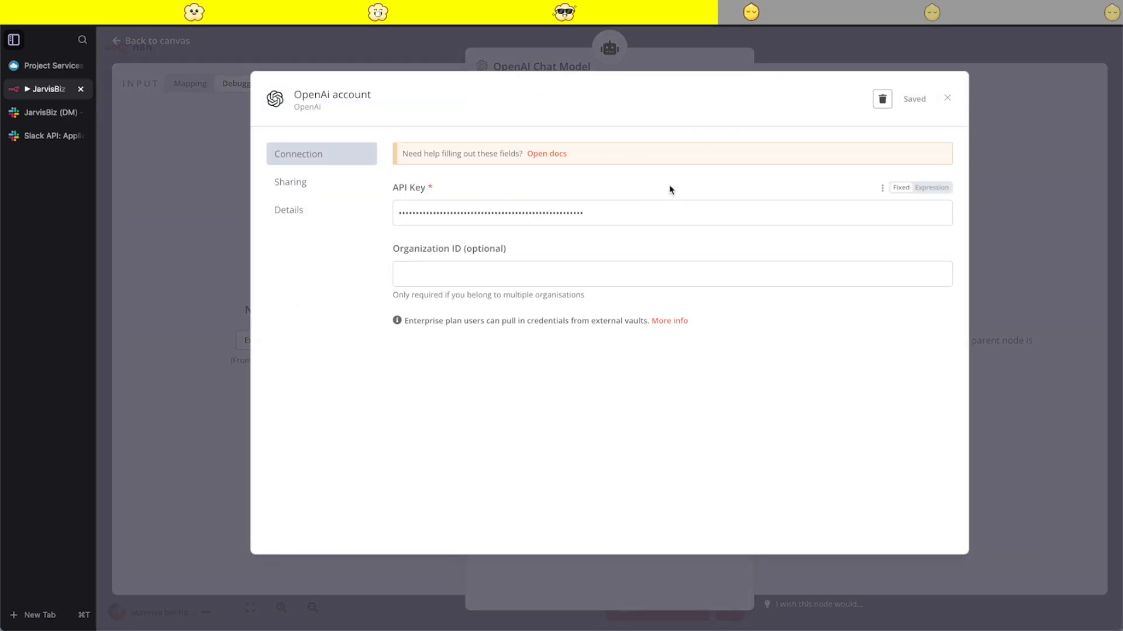
{"action": "left_click", "coordinate": [713, 63]}
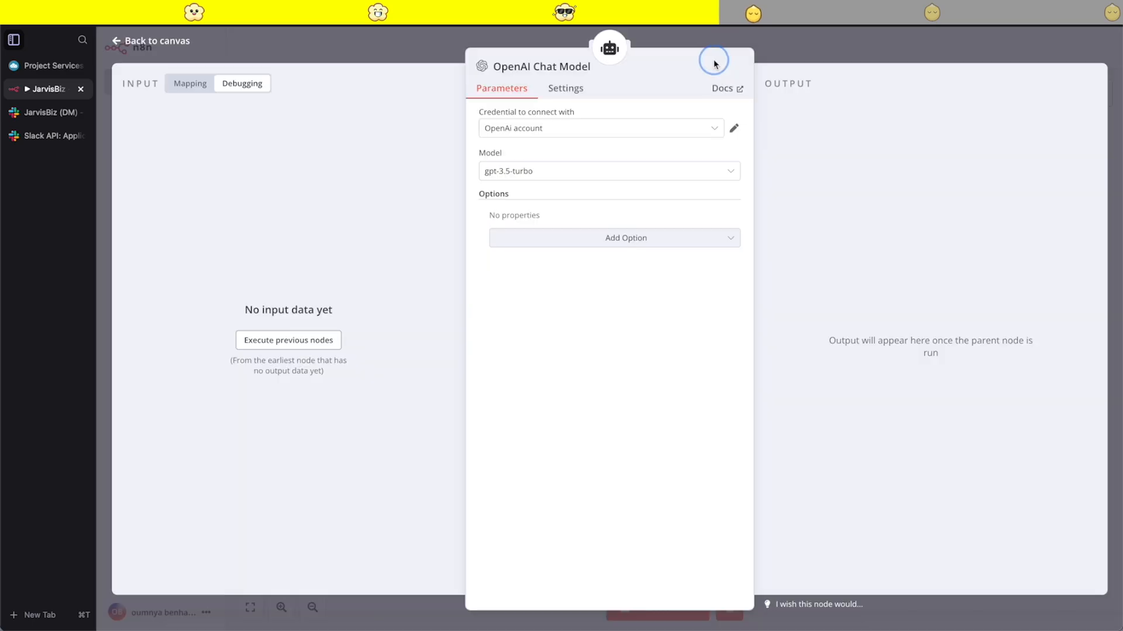
{"action": "left_click", "coordinate": [855, 48]}
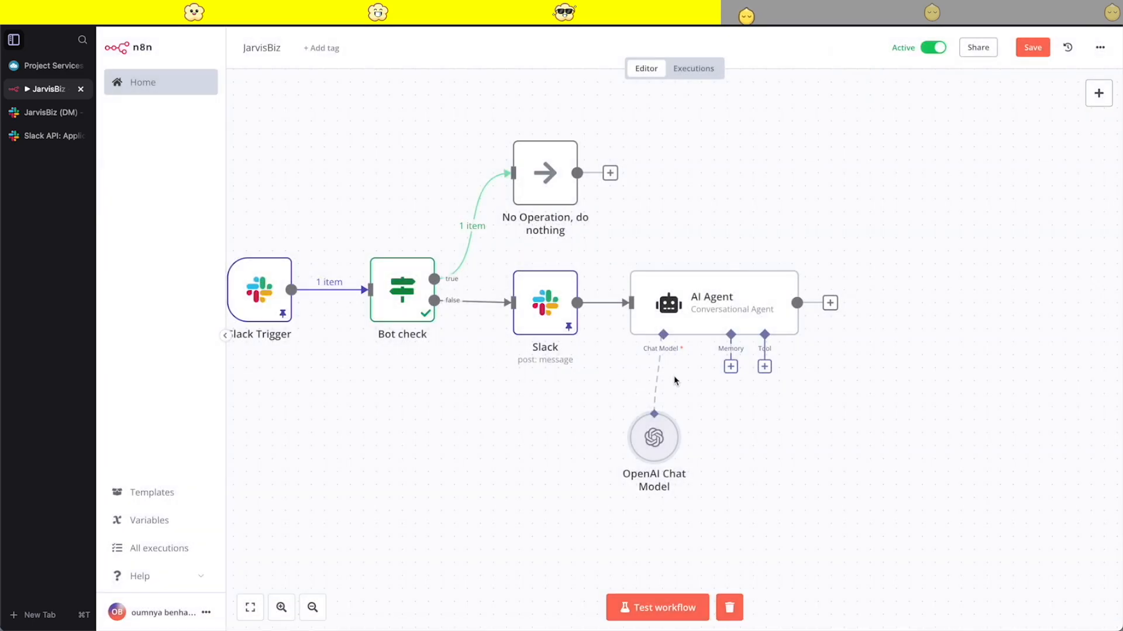
- Open the choice of memory nodes for the AI Agent's Memory connection
{"action": "scroll", "coordinate": [675, 381], "scroll_direction": "down", "scroll_amount": 3}
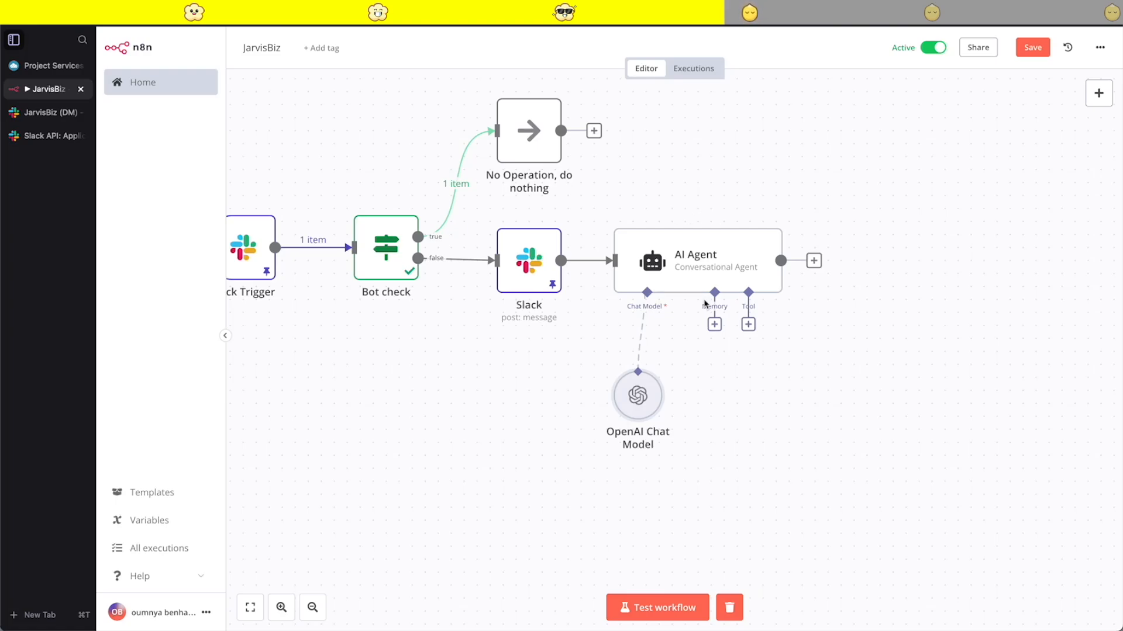
{"action": "left_click", "coordinate": [718, 322]}
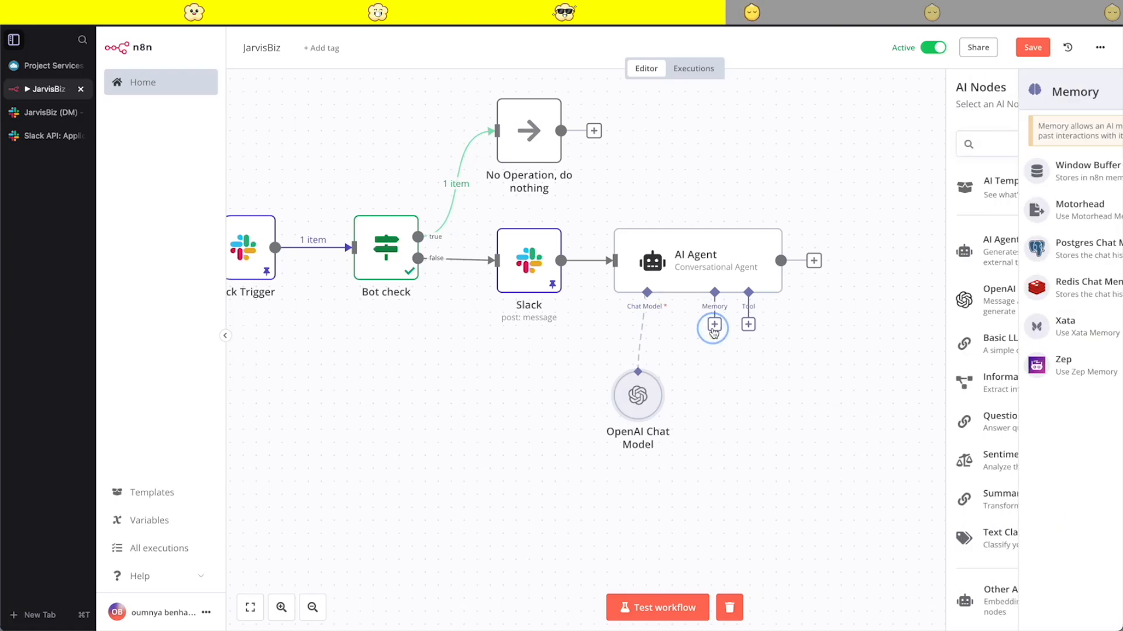
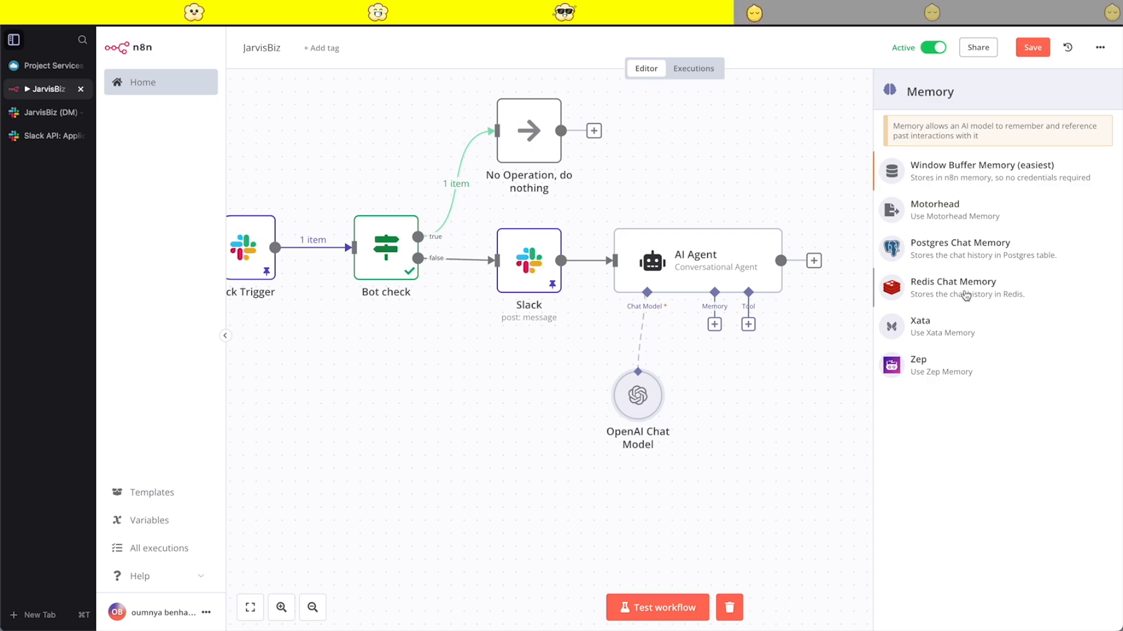
- Attach a Window Buffer Memory to the AI Agent as its memory and place it directly below the Memory connection
{"action": "left_click", "coordinate": [987, 169]}
{"action": "left_click", "coordinate": [885, 46]}
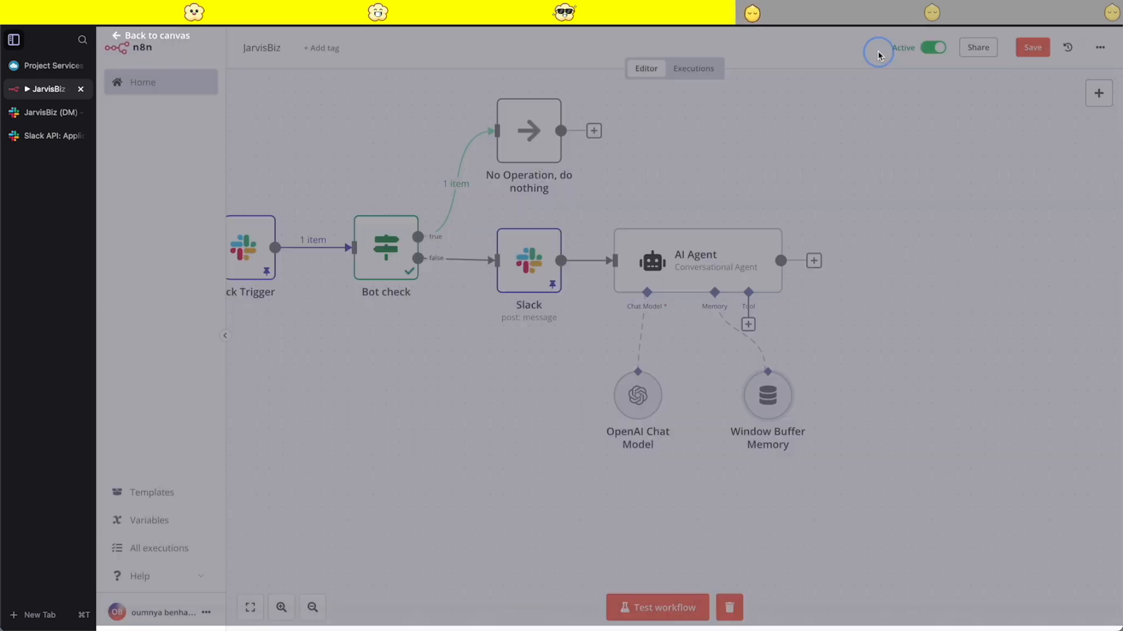
{"action": "left_click_drag", "start_coordinate": [764, 405], "coordinate": [712, 418]}
- Add a Wikipedia tool to the AI Agent and save the workflow
{"action": "left_click", "coordinate": [747, 326]}
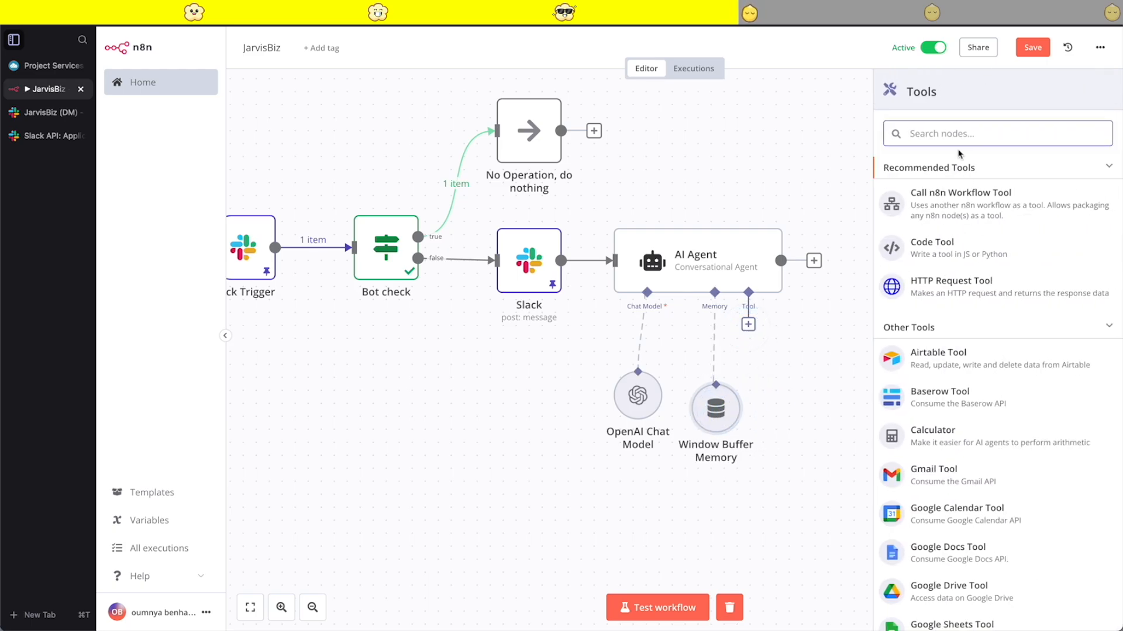
{"action": "type", "text": "wi"}
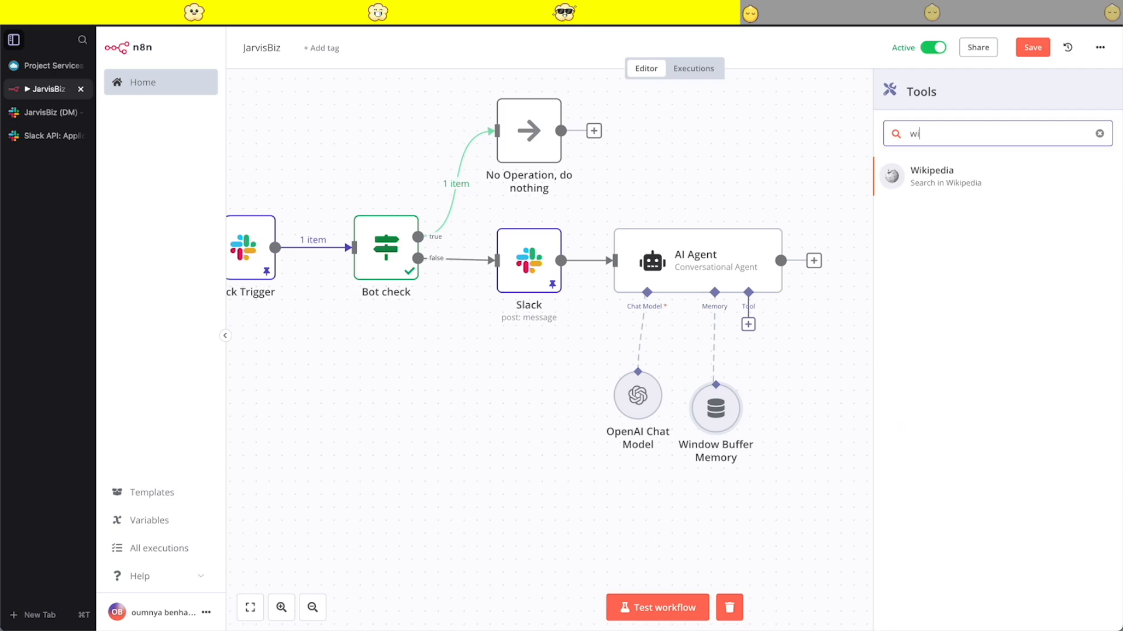
{"action": "left_click", "coordinate": [973, 169]}
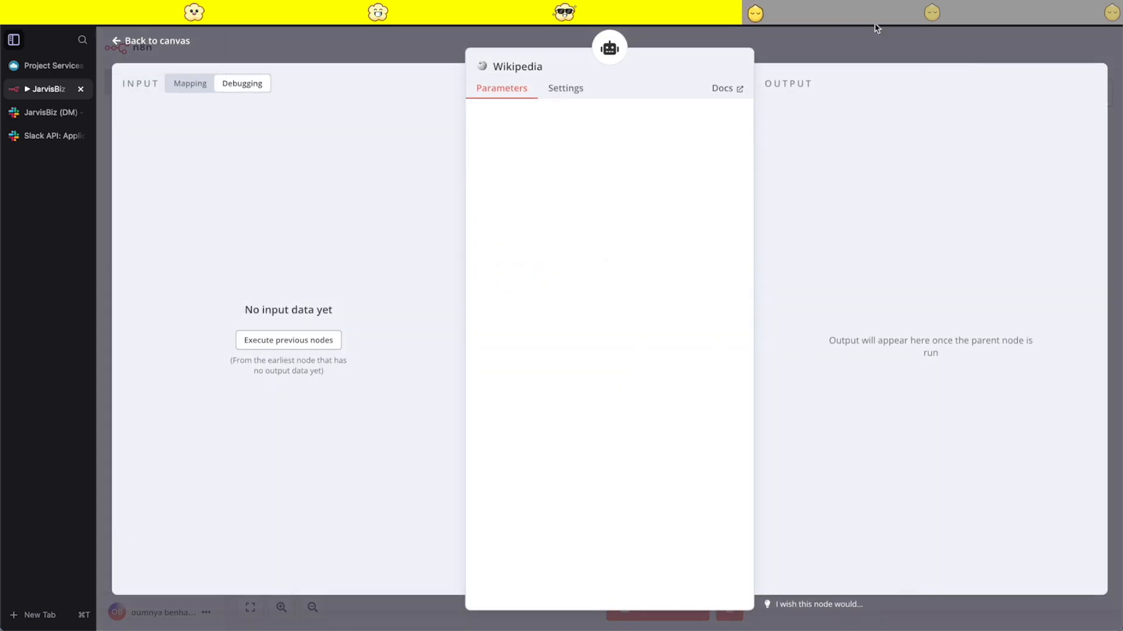
{"action": "scroll", "coordinate": [881, 358], "scroll_direction": "right", "scroll_amount": 5}
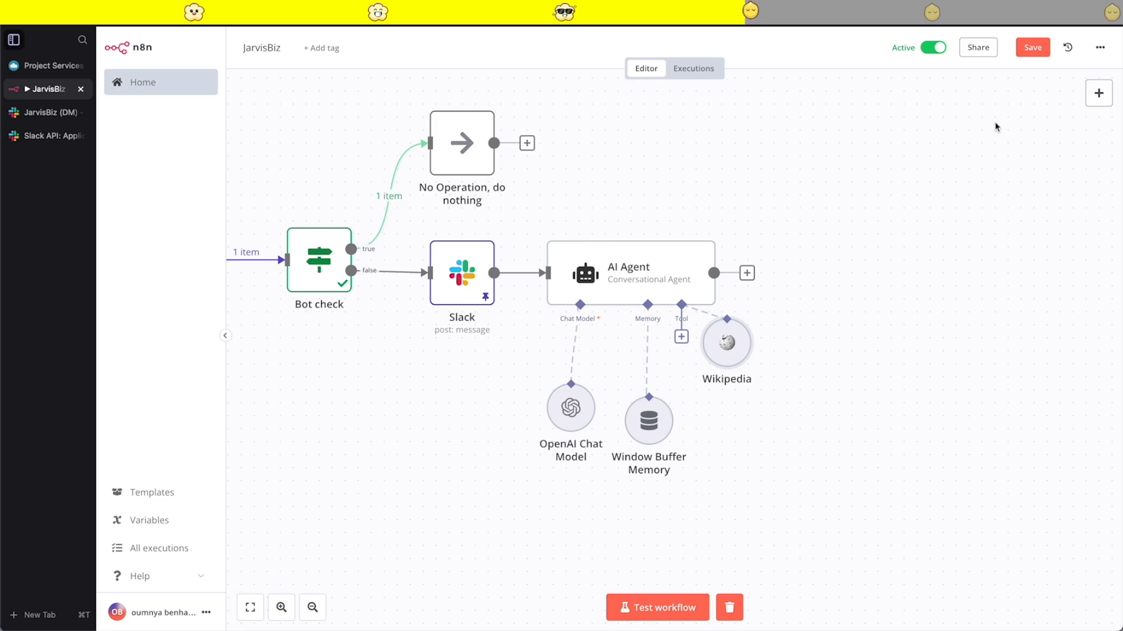
{"action": "left_click", "coordinate": [1030, 50]}
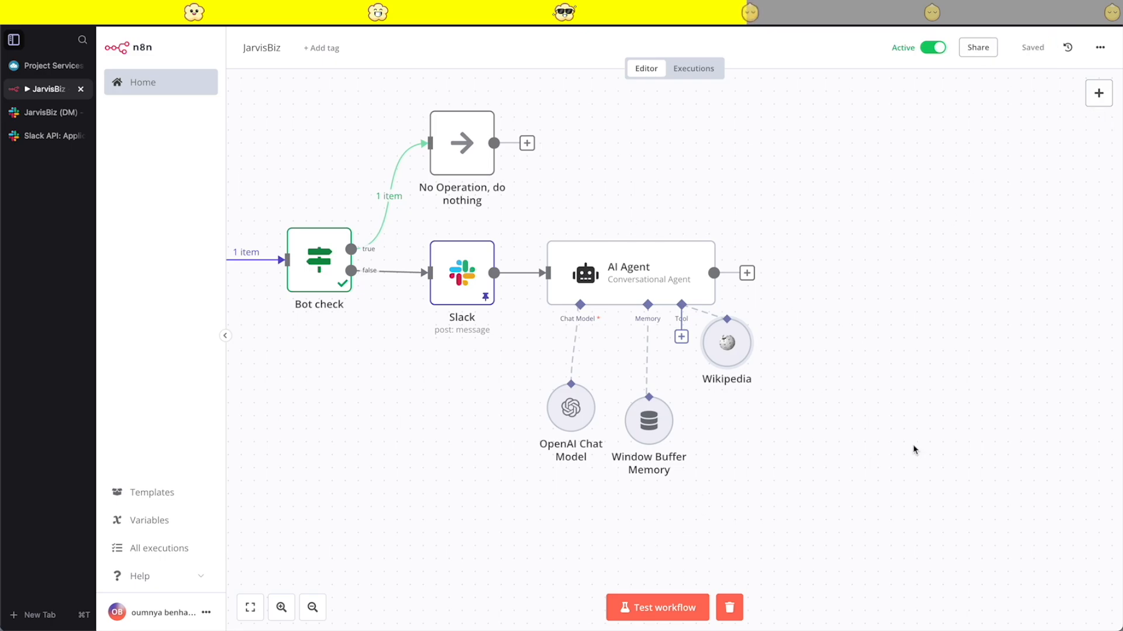
- Switch to the JarvisBiz direct message in Slack and send the message "What is ai"
{"action": "left_click", "coordinate": [52, 112]}
{"action": "left_click", "coordinate": [434, 535]}
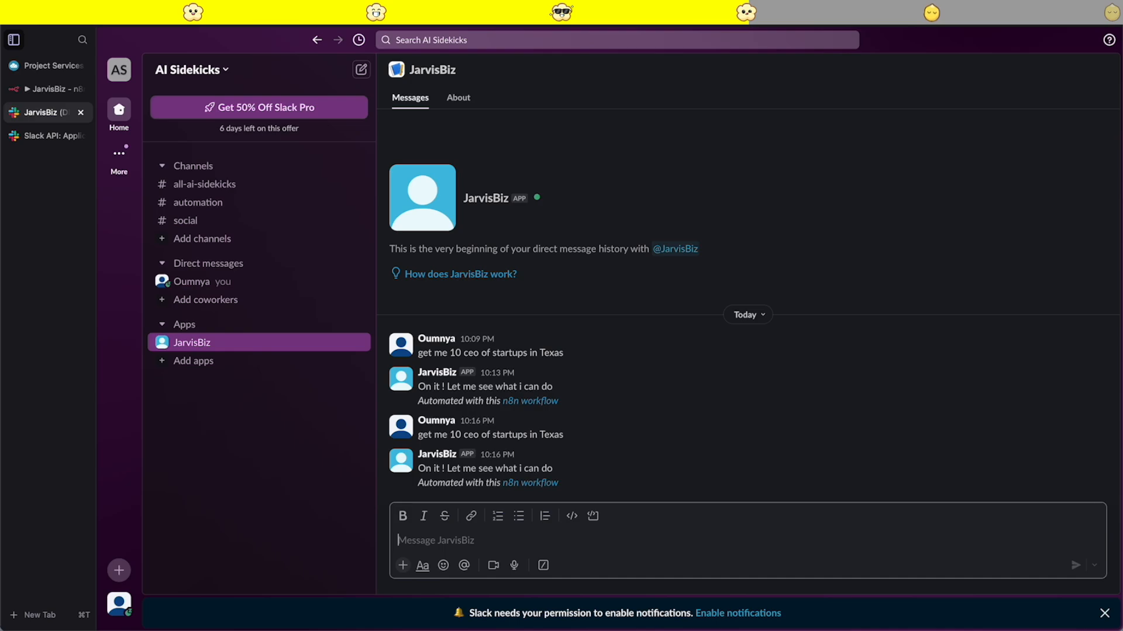
{"action": "left_click", "coordinate": [440, 534]}
{"action": "type", "text": "What is ai"}
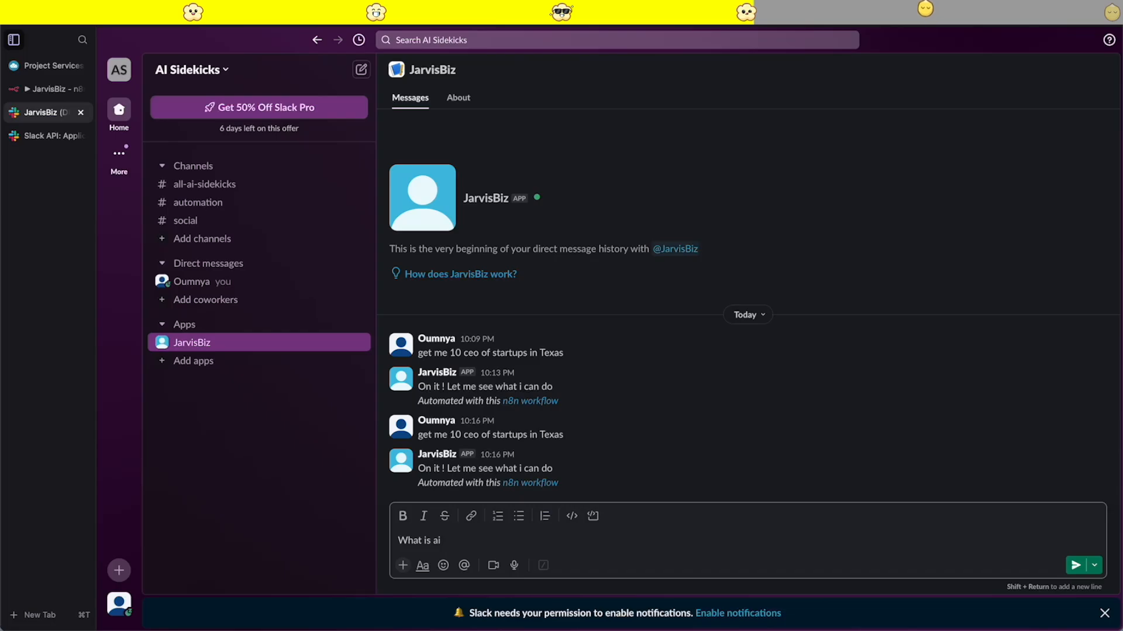
{"action": "key", "text": "Return"}
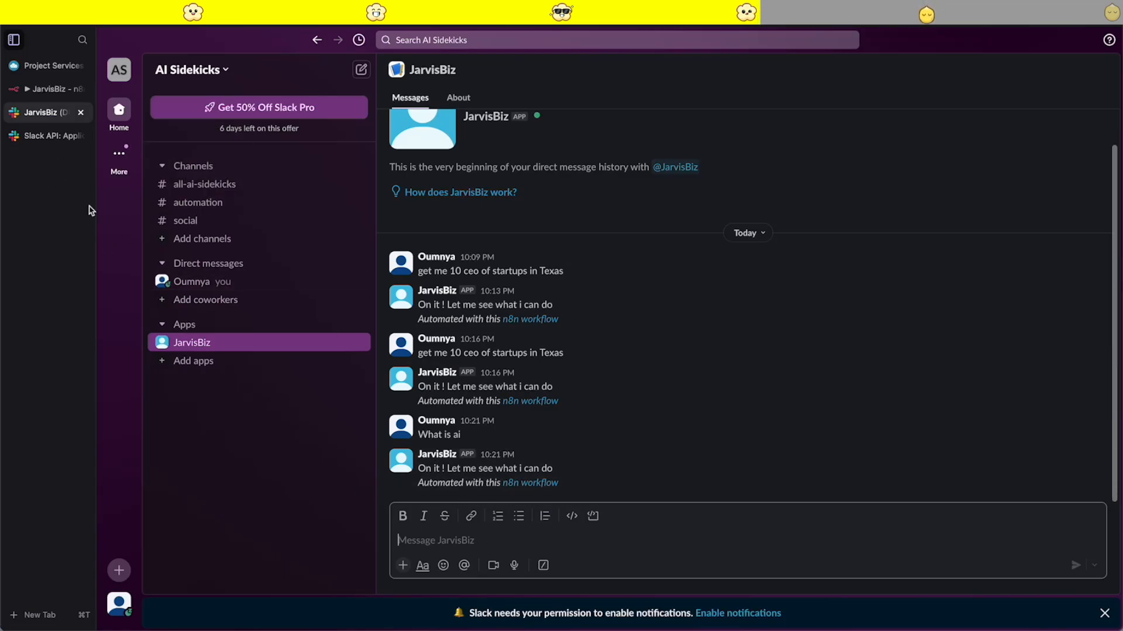
- Return to the n8n workflow and examine the failed execution's AI Agent and Window Buffer Memory error details
{"action": "left_click", "coordinate": [44, 136]}
{"action": "left_click", "coordinate": [41, 90]}
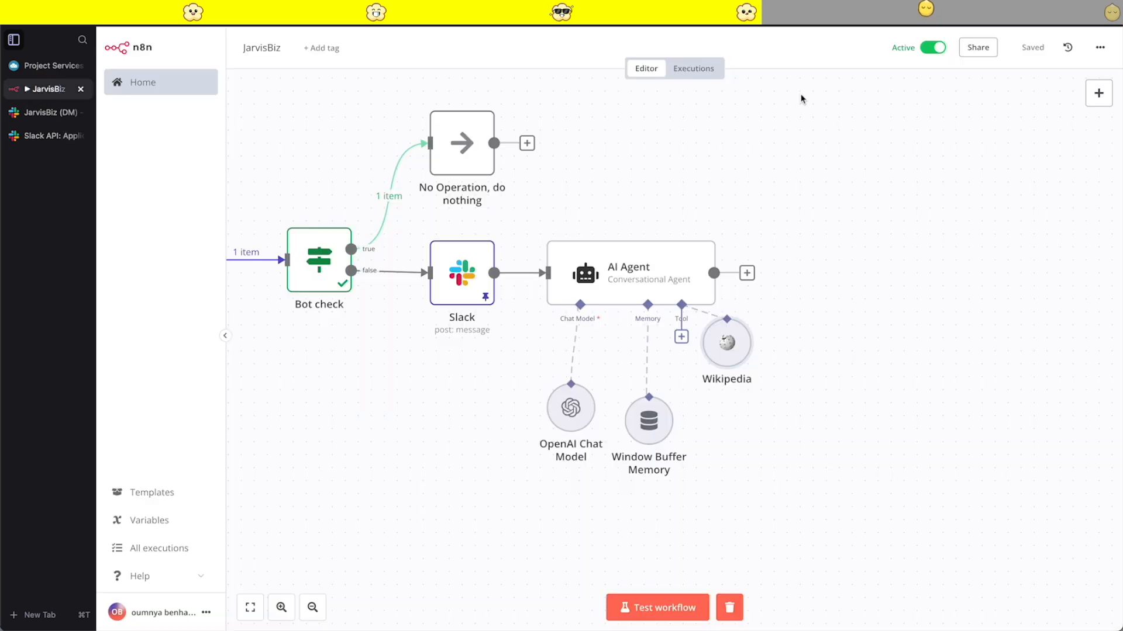
{"action": "left_click", "coordinate": [693, 70]}
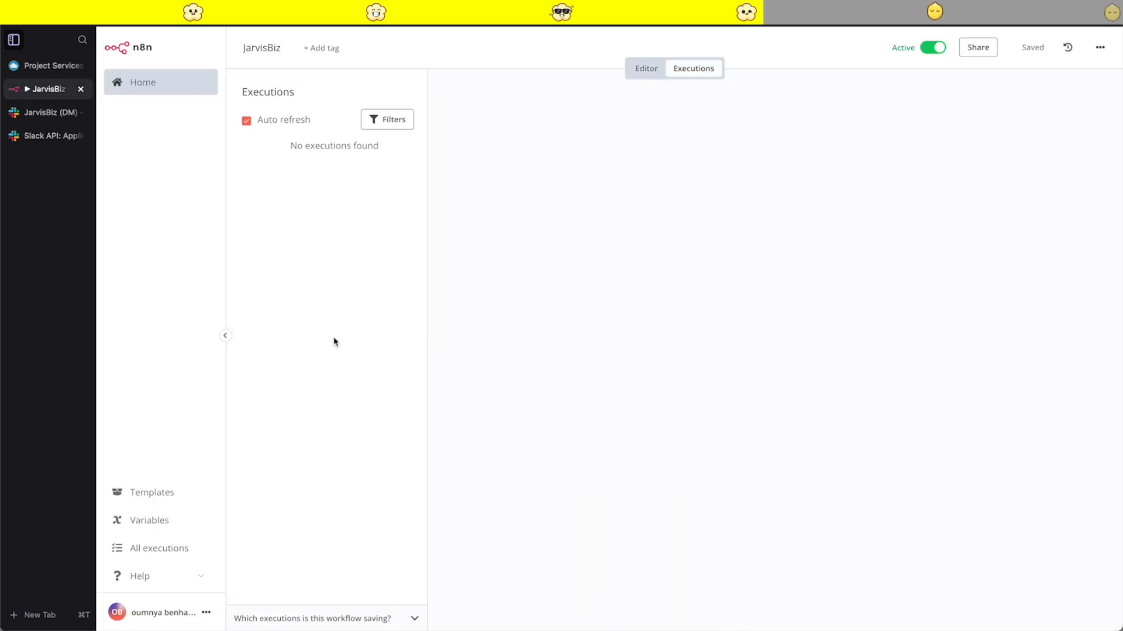
{"action": "left_click", "coordinate": [290, 199]}
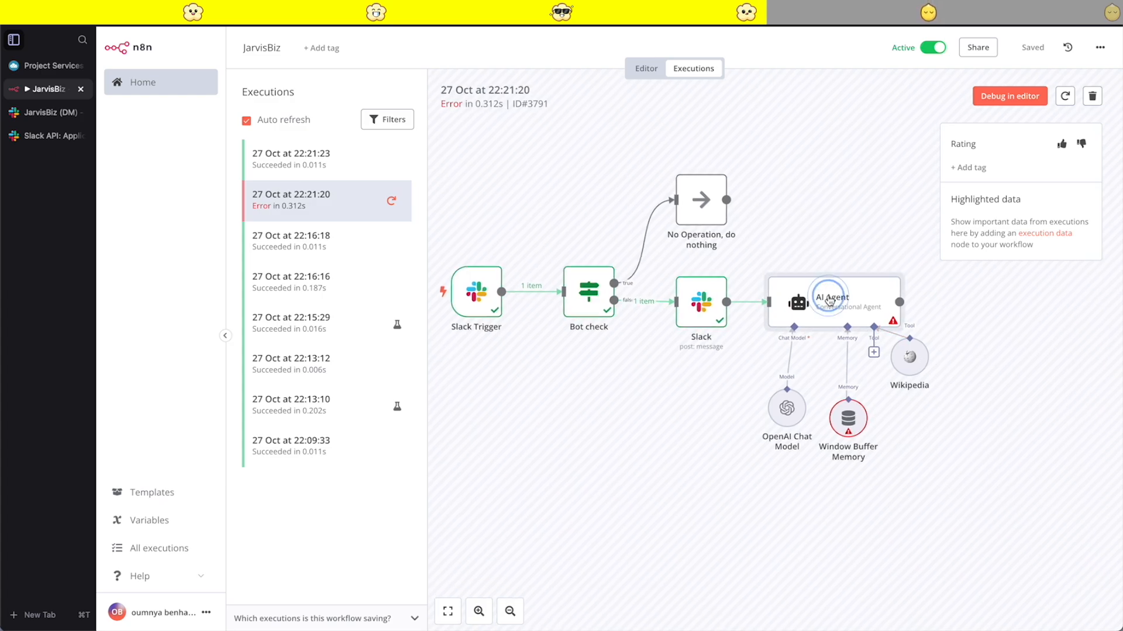
{"action": "double_click", "coordinate": [829, 301]}
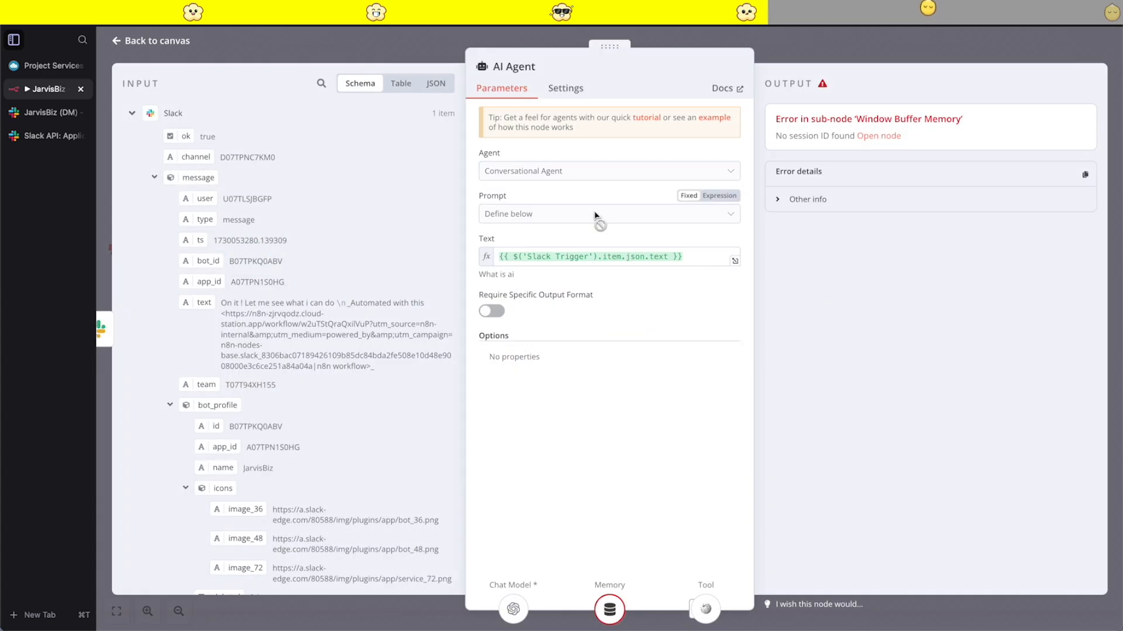
{"action": "left_click", "coordinate": [778, 52]}
{"action": "double_click", "coordinate": [840, 424]}
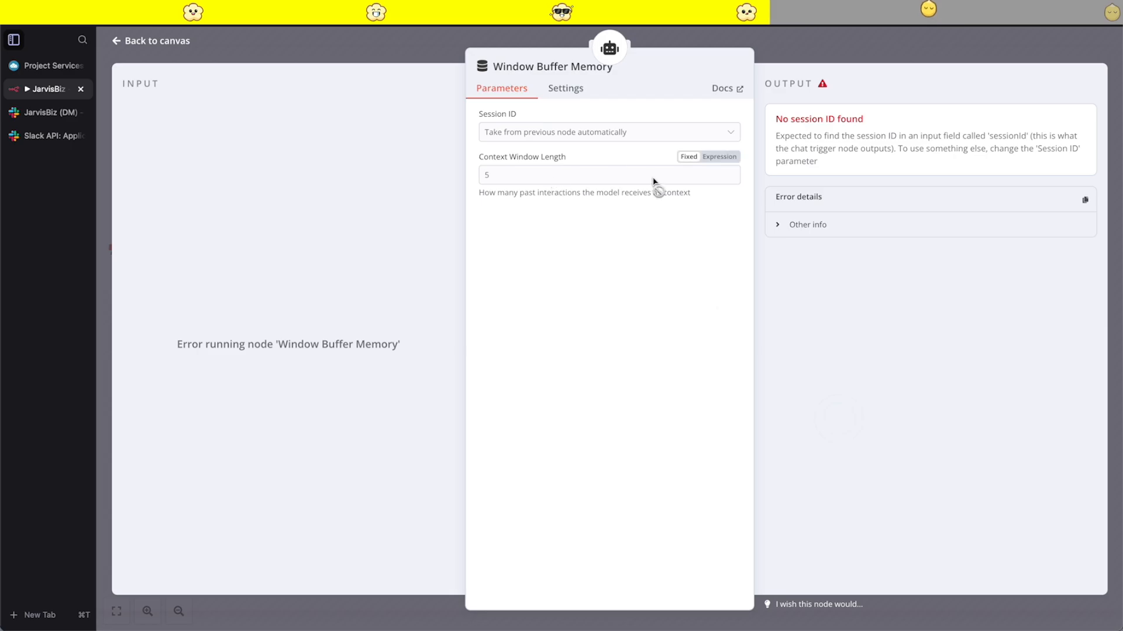
{"action": "left_click_drag", "start_coordinate": [910, 121], "coordinate": [773, 118]}
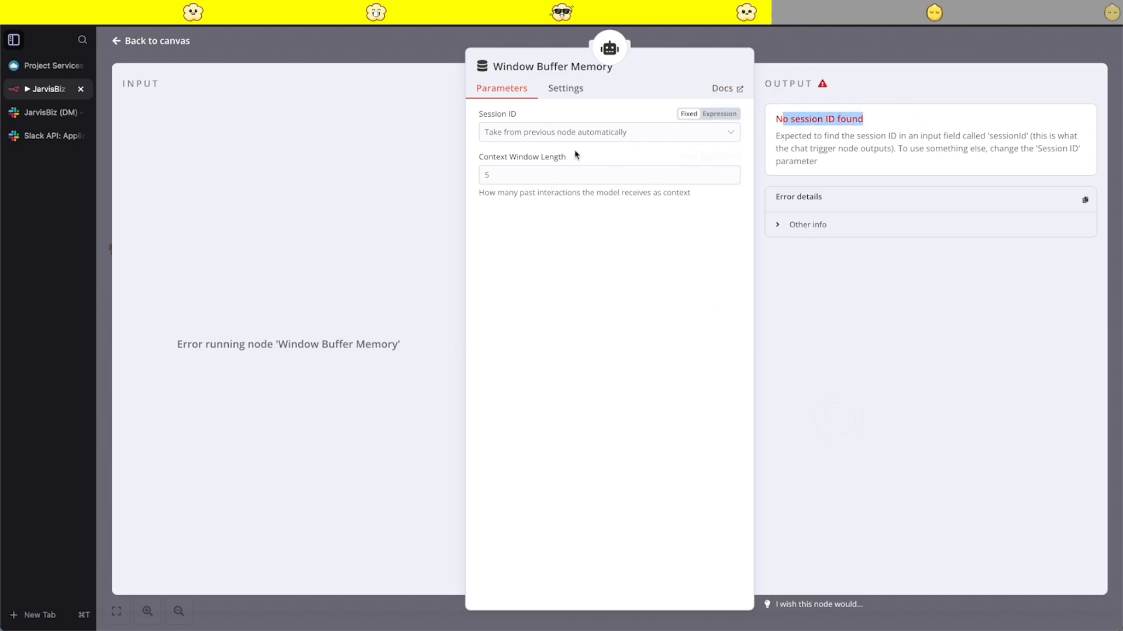
{"action": "left_click", "coordinate": [840, 51]}
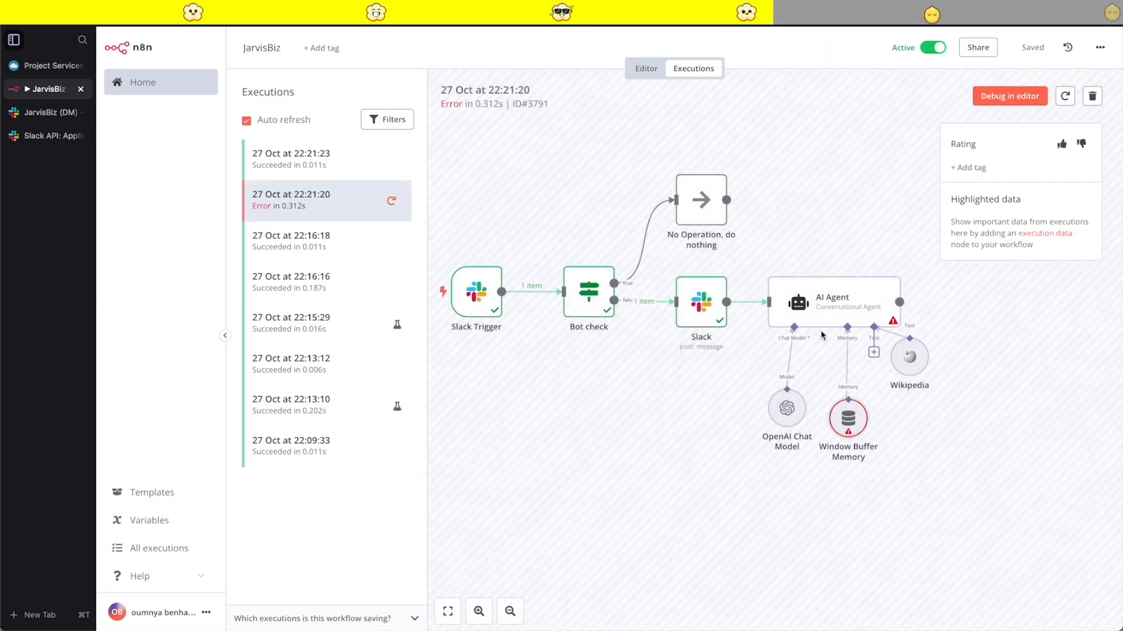
- Open the failed execution for debugging in the editor and copy the AI Agent's Text expression {{ $('Slack Trigger').item.json.text }}
{"action": "left_click", "coordinate": [1001, 98]}
{"action": "scroll", "coordinate": [709, 359], "scroll_direction": "left", "scroll_amount": 3}
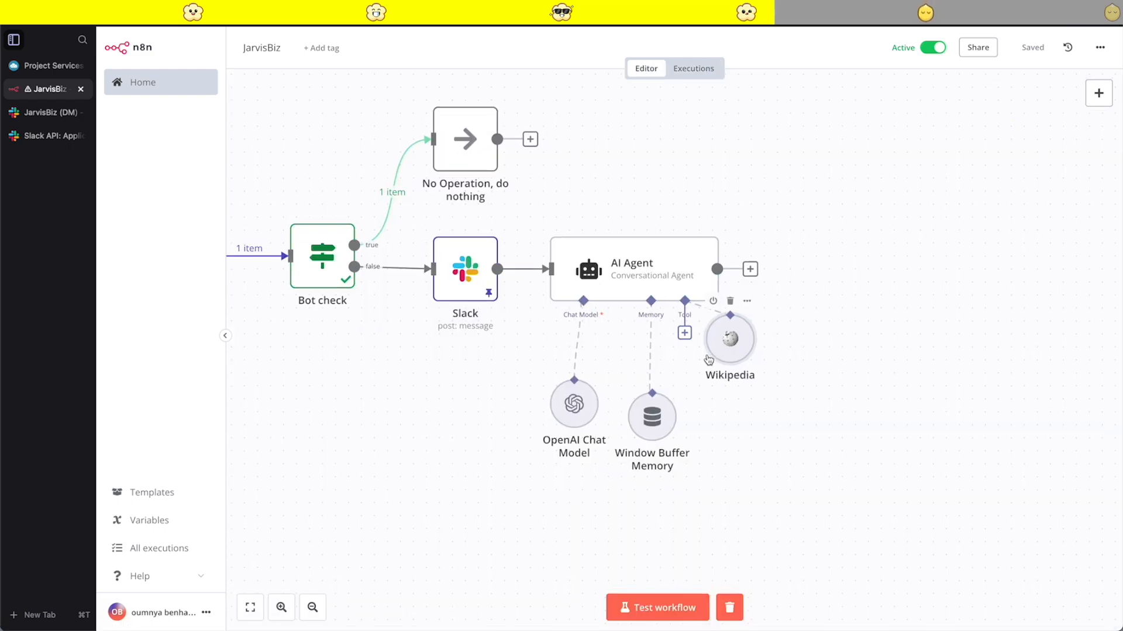
{"action": "double_click", "coordinate": [739, 236]}
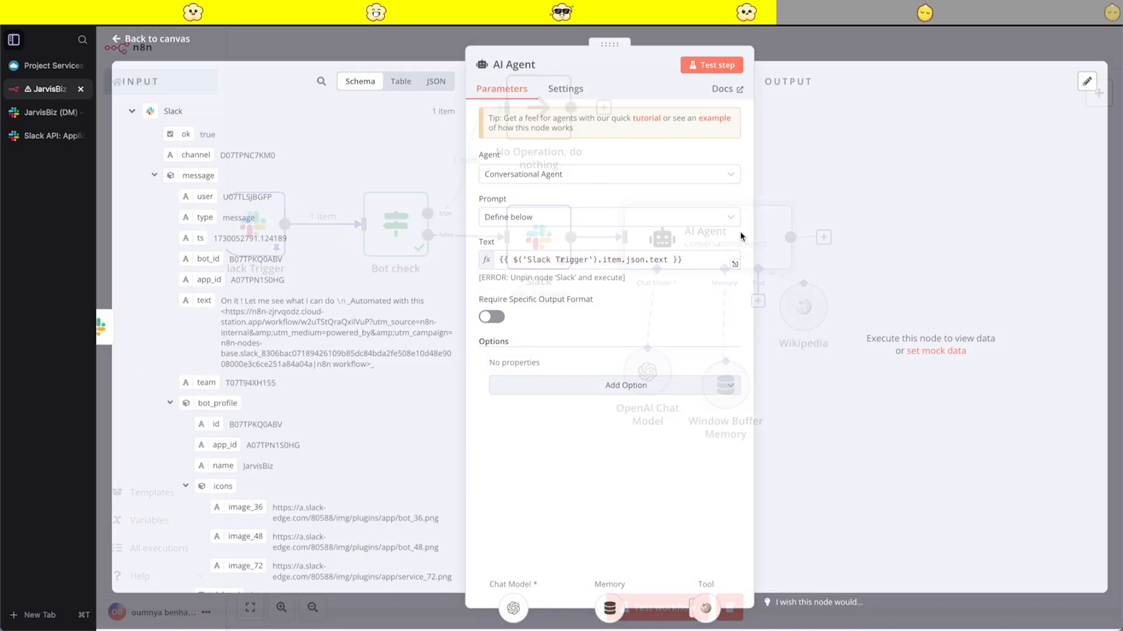
{"action": "triple_click", "coordinate": [647, 259]}
{"action": "key", "text": "super+c"}
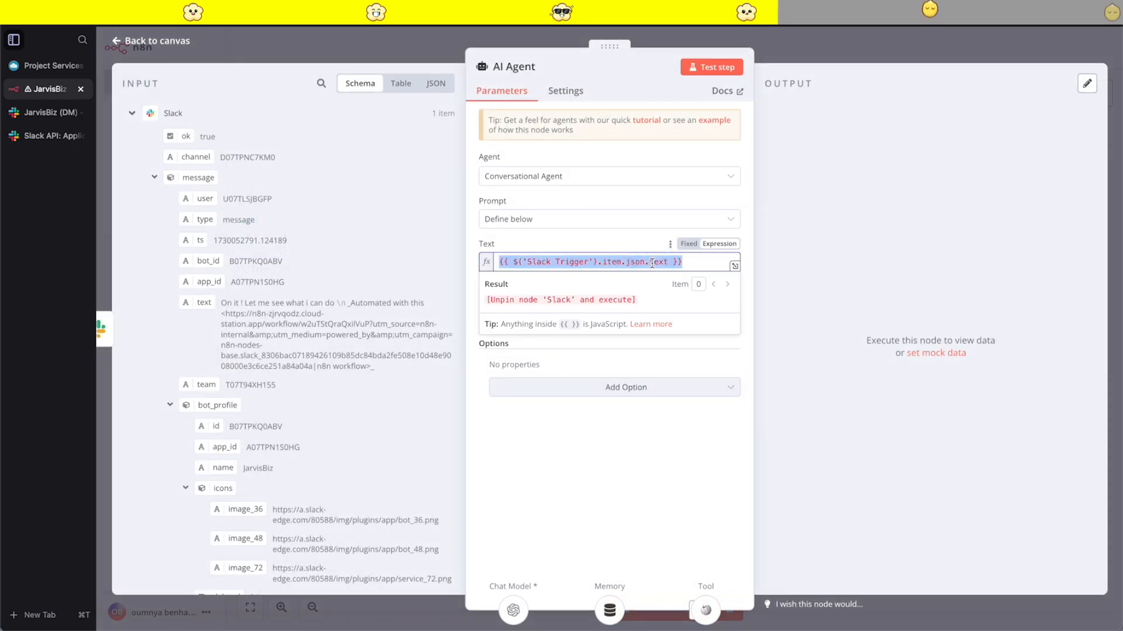
{"action": "left_click", "coordinate": [825, 58]}
- Set the Window Buffer Memory's Session ID to Define below and paste the copied expression as its Key
{"action": "double_click", "coordinate": [724, 383]}
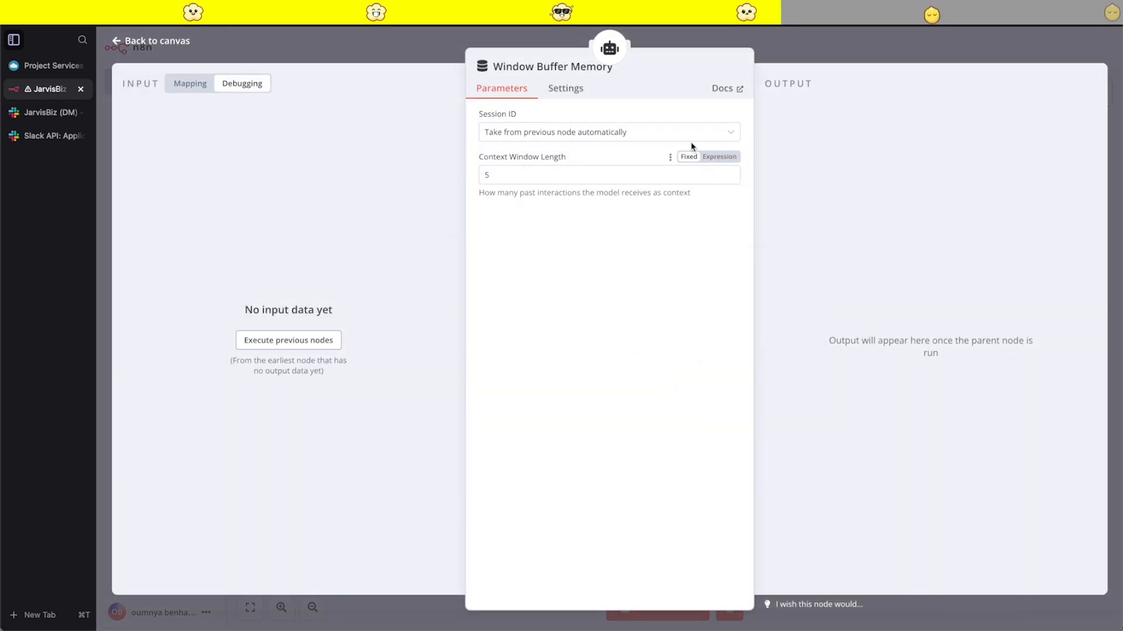
{"action": "left_click", "coordinate": [629, 126]}
{"action": "left_click", "coordinate": [547, 207]}
{"action": "left_click", "coordinate": [495, 180]}
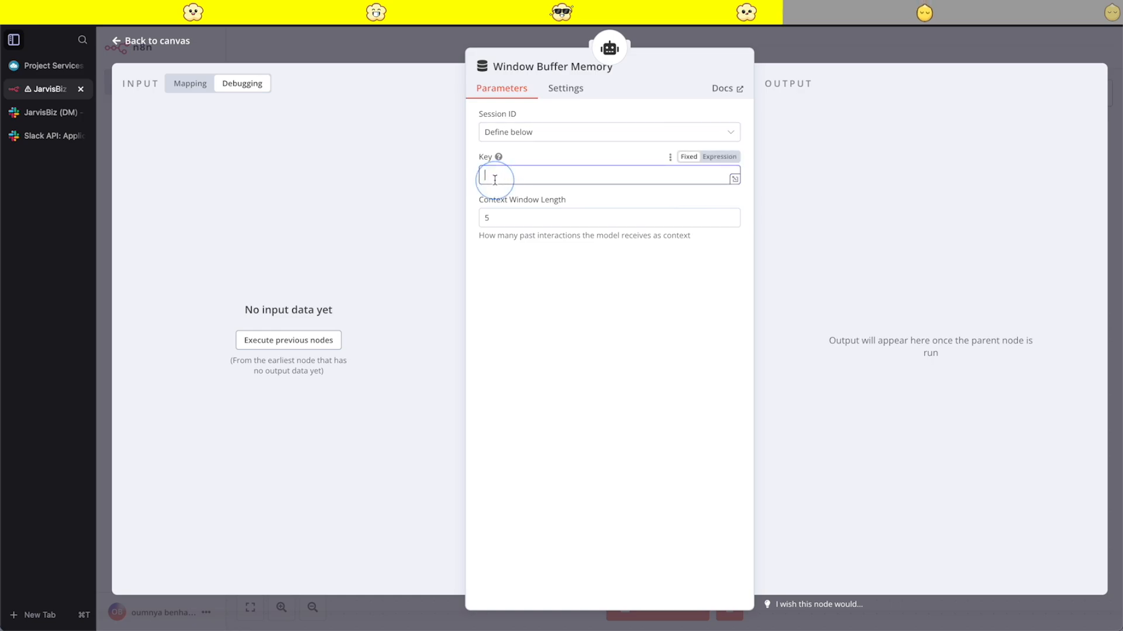
{"action": "left_click", "coordinate": [720, 157]}
{"action": "key", "text": "super+v"}
{"action": "left_click", "coordinate": [803, 57]}
- Run a test of the whole workflow and save it
{"action": "left_click", "coordinate": [691, 608]}
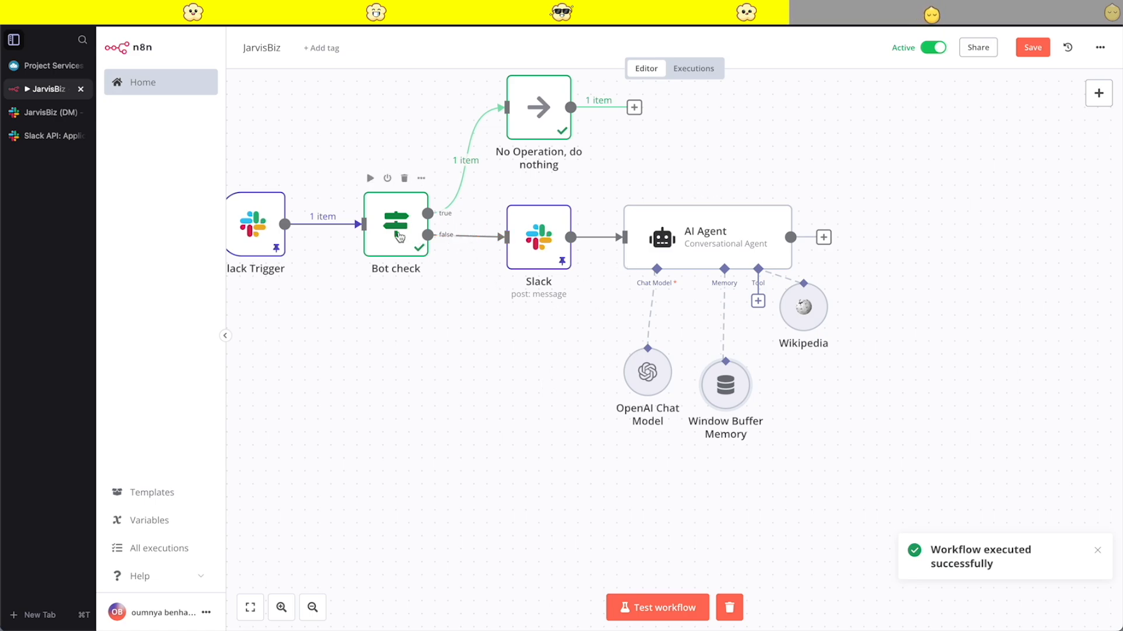
{"action": "left_click", "coordinate": [1032, 54]}
- Switch to Slack and send JarvisBiz a copy of the earlier "What is ai" message
{"action": "left_click", "coordinate": [46, 113]}
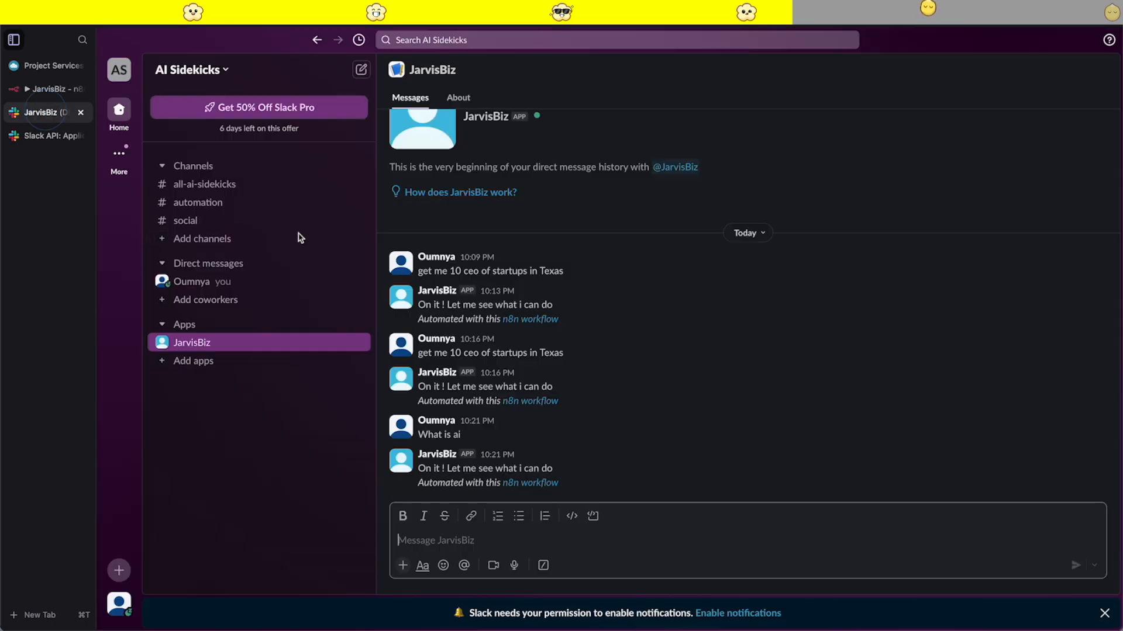
{"action": "left_click_drag", "start_coordinate": [465, 434], "coordinate": [419, 432]}
{"action": "key", "text": "ctrl+c"}
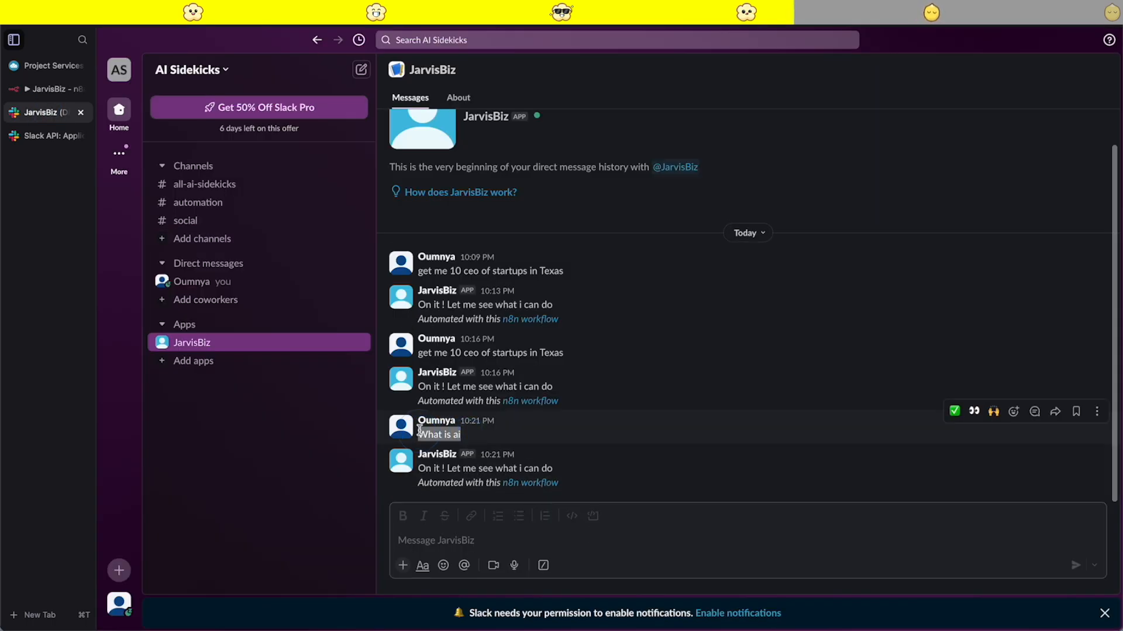
{"action": "left_click", "coordinate": [431, 542]}
{"action": "key", "text": "ctrl+v"}
{"action": "key", "text": "Return"}
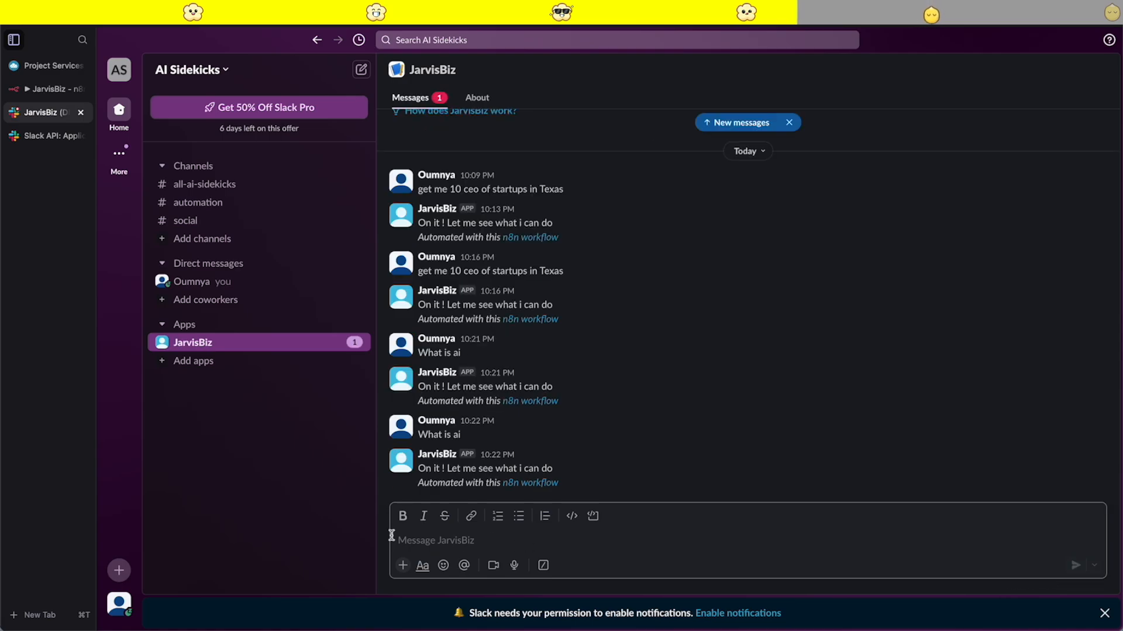
- Return to the n8n workflow and examine the AI Agent's output in the execution started by the resent message
{"action": "left_click", "coordinate": [47, 89]}
{"action": "left_click", "coordinate": [691, 69]}
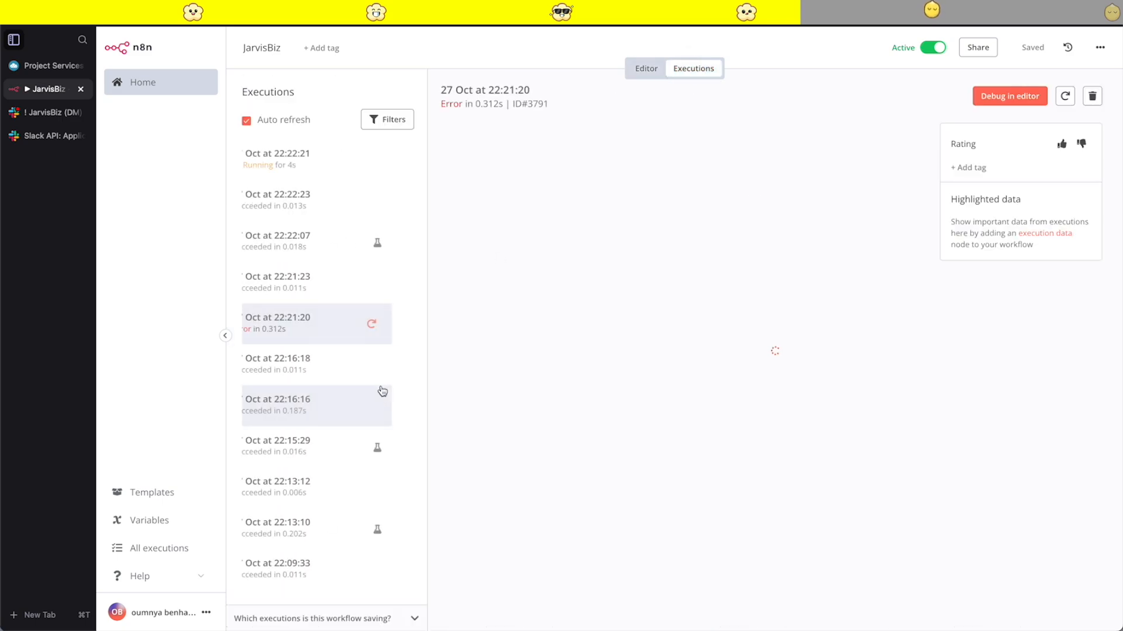
{"action": "left_click", "coordinate": [332, 154]}
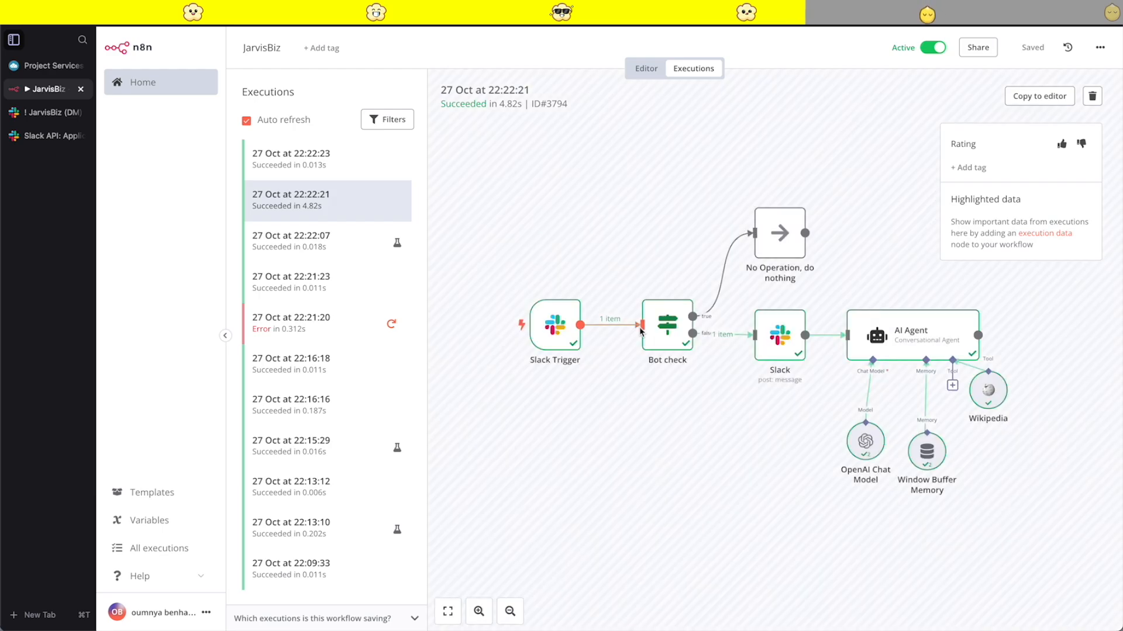
{"action": "double_click", "coordinate": [755, 318]}
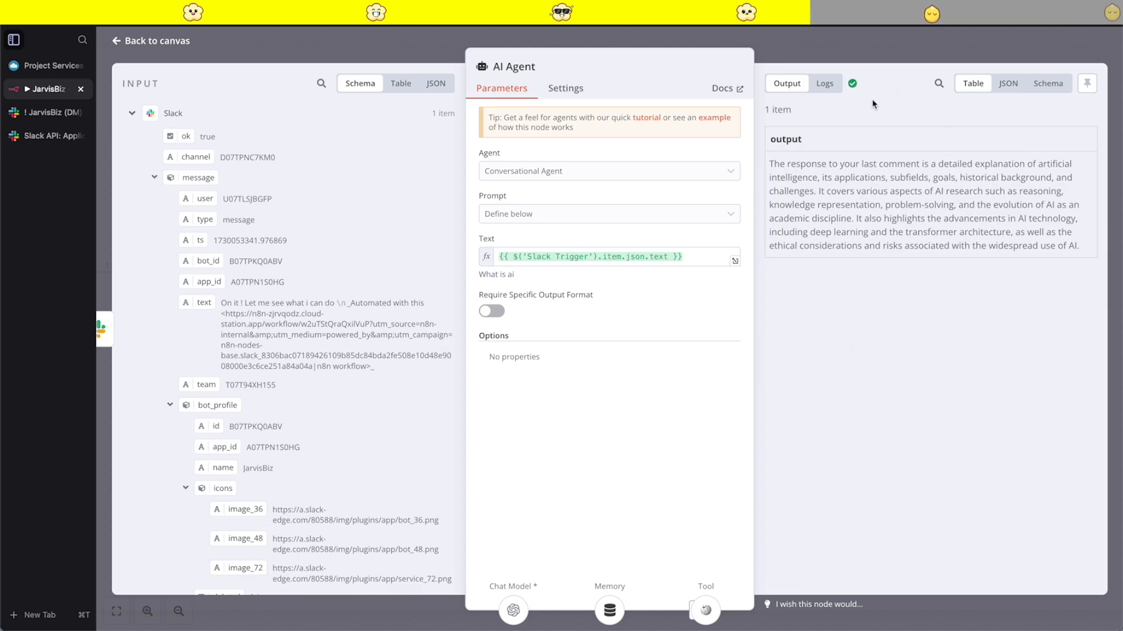
{"action": "left_click_drag", "start_coordinate": [1077, 247], "coordinate": [771, 161]}
{"action": "left_click", "coordinate": [807, 48]}
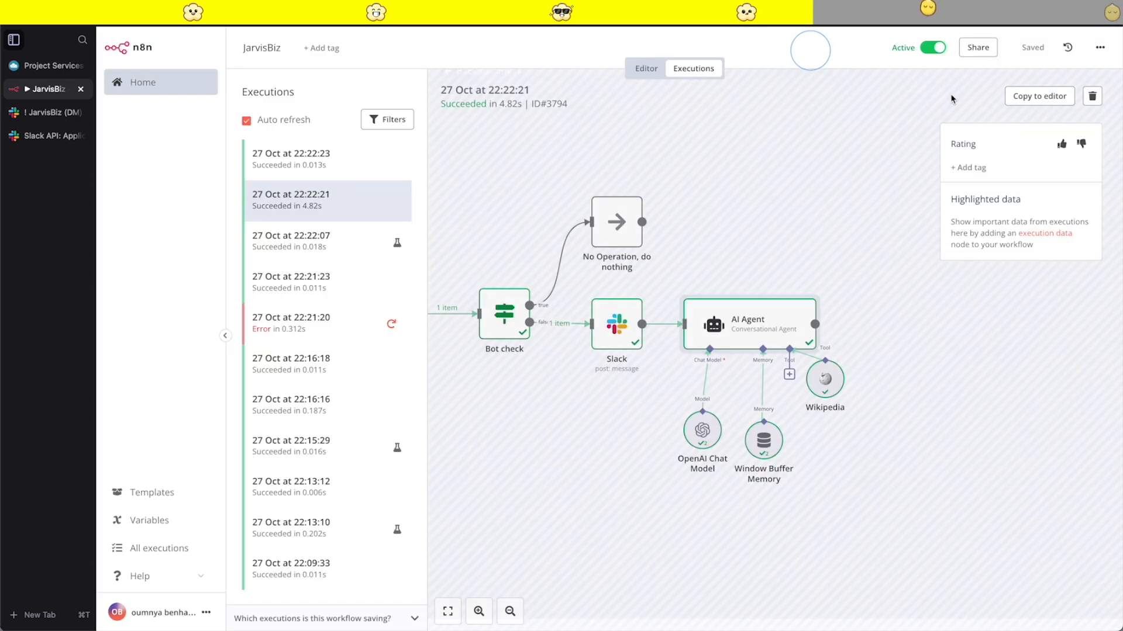
- Copy the examined execution's data to the editor, unpinning the data of the Slack Trigger and Slack nodes
{"action": "left_click", "coordinate": [1026, 95]}
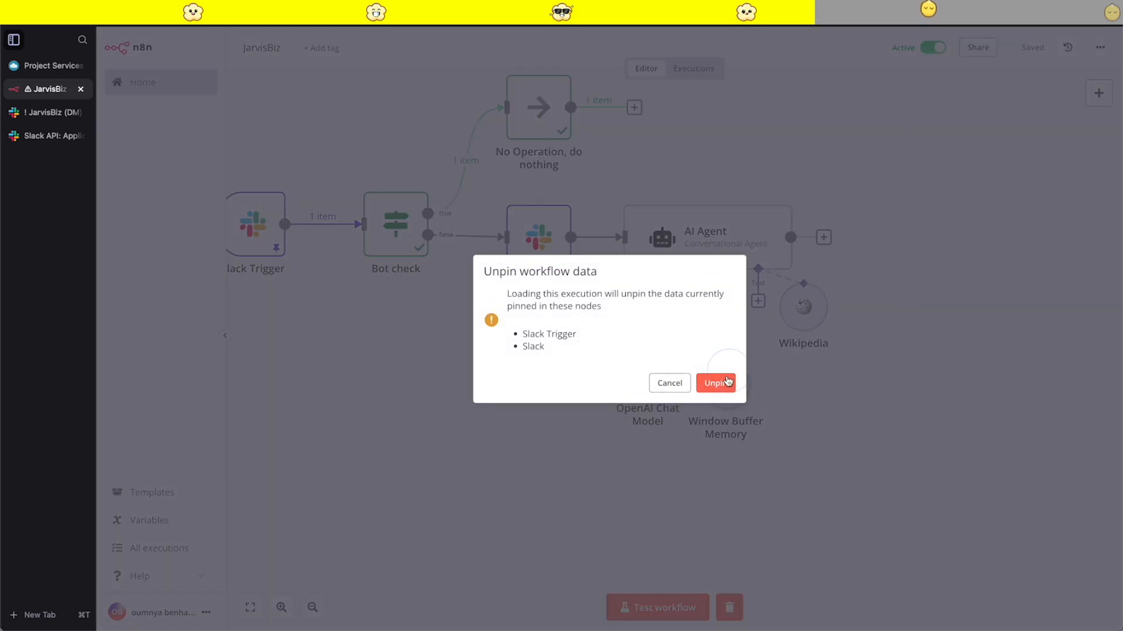
{"action": "left_click", "coordinate": [725, 388]}
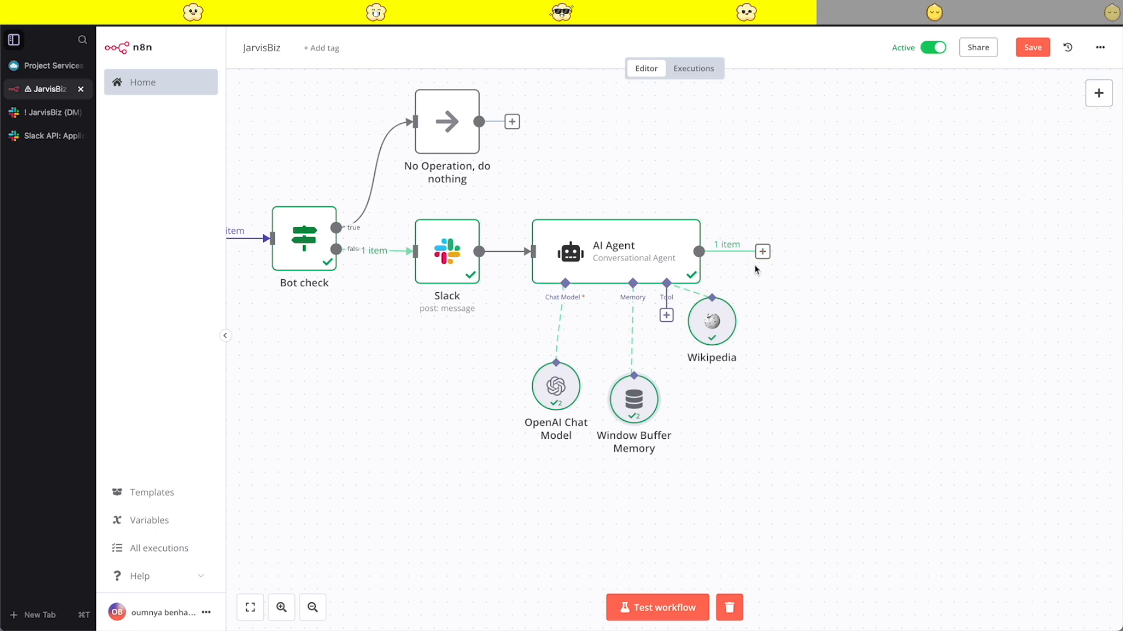
- Add a Slack node with the Send a message action after the AI Agent
{"action": "left_click", "coordinate": [762, 251]}
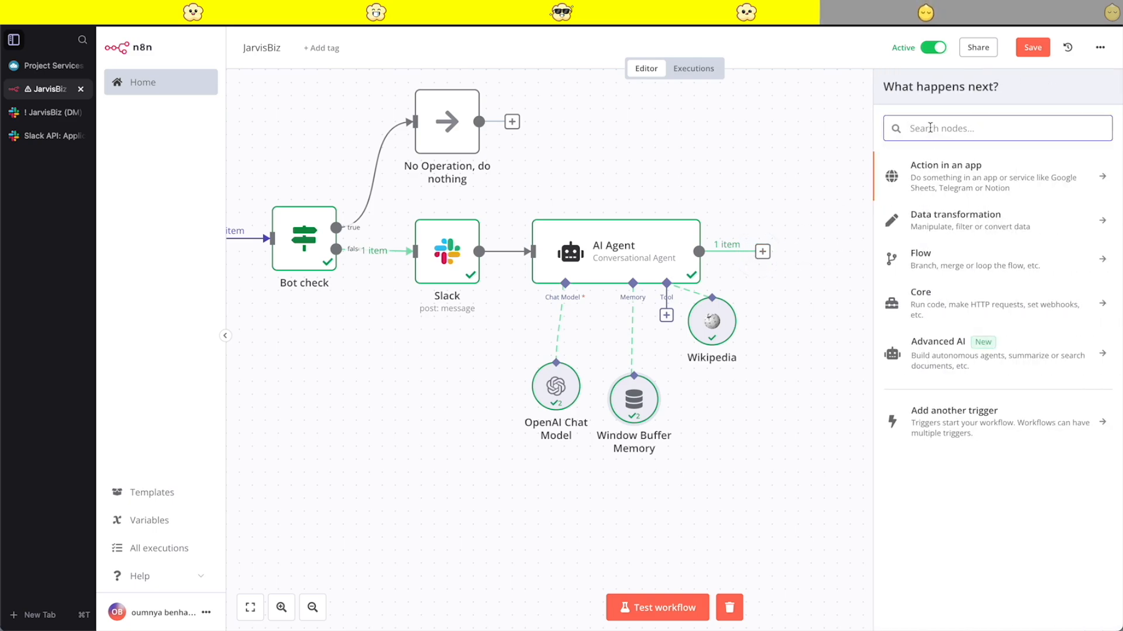
{"action": "type", "text": "send"}
{"action": "key", "text": "BackSpace"}
{"action": "key", "text": "BackSpace"}
{"action": "key", "text": "BackSpace"}
{"action": "key", "text": "BackSpace"}
{"action": "type", "text": "slac"}
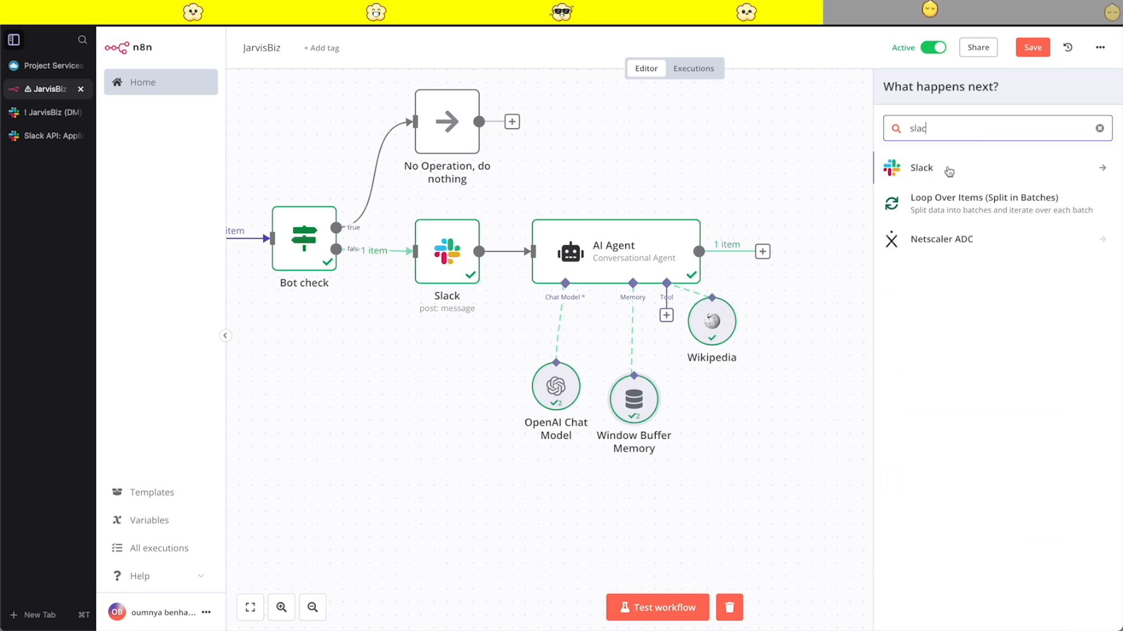
{"action": "left_click", "coordinate": [948, 168]}
{"action": "type", "text": "send"}
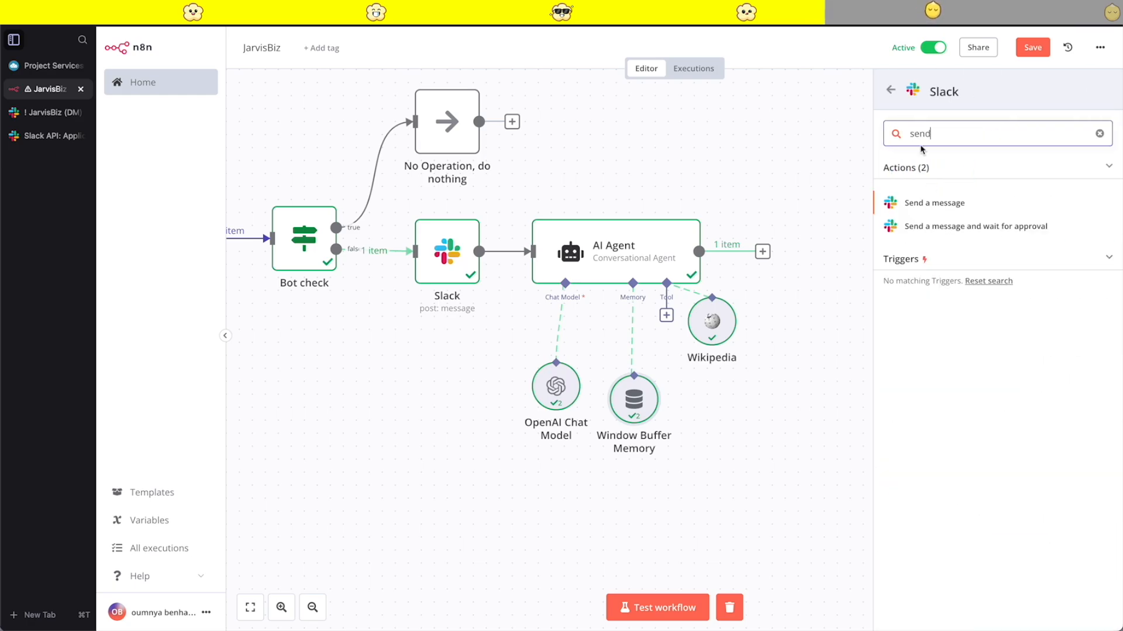
{"action": "left_click", "coordinate": [931, 202]}
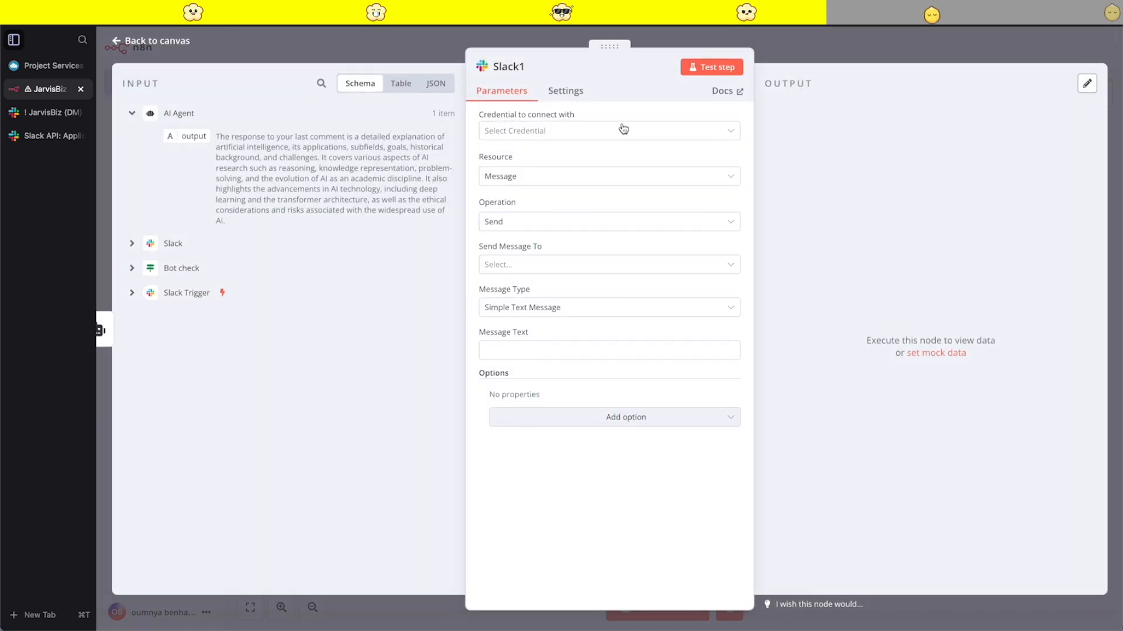
{"action": "left_click", "coordinate": [528, 139]}
{"action": "left_click", "coordinate": [519, 196]}
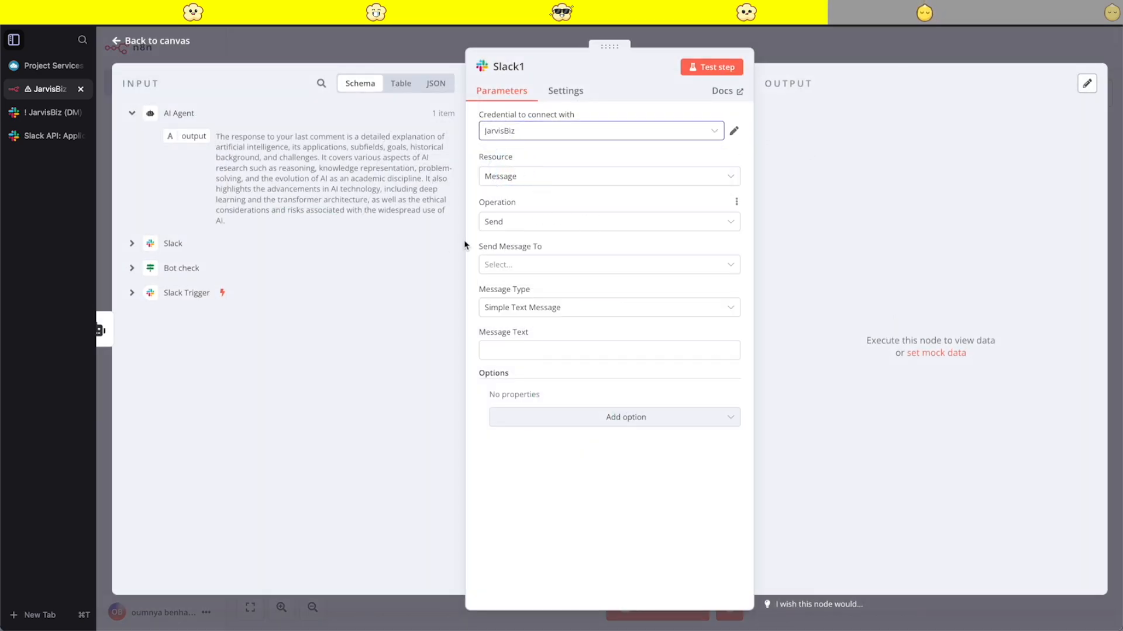
{"action": "left_click", "coordinate": [589, 265]}
{"action": "left_click", "coordinate": [576, 262]}
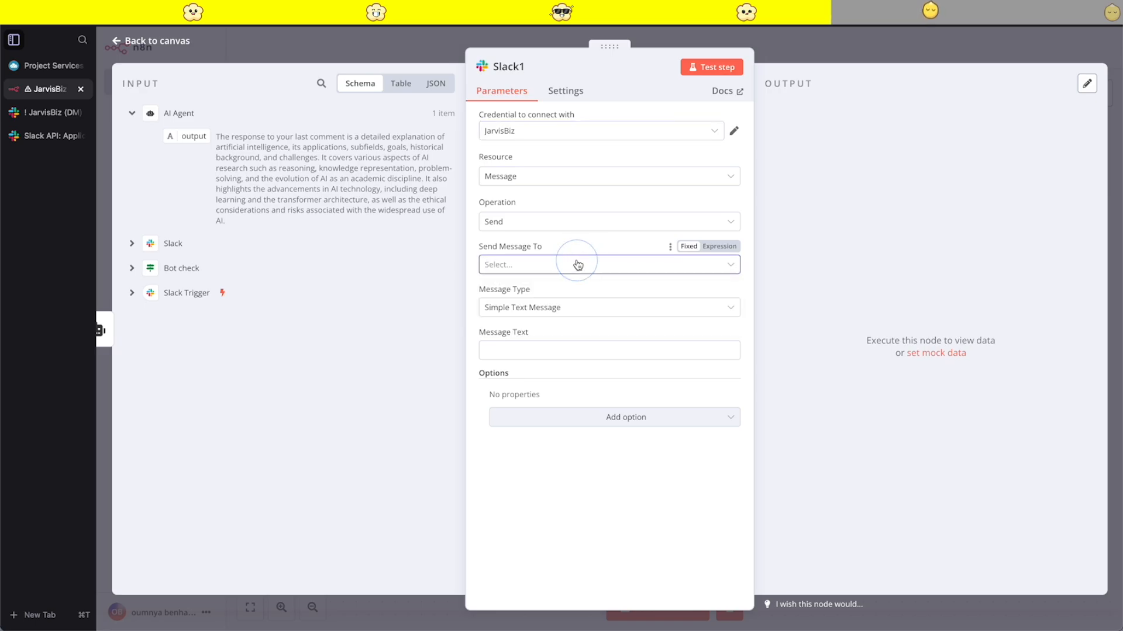
{"action": "left_click", "coordinate": [877, 57]}
{"action": "key", "text": "Escape"}
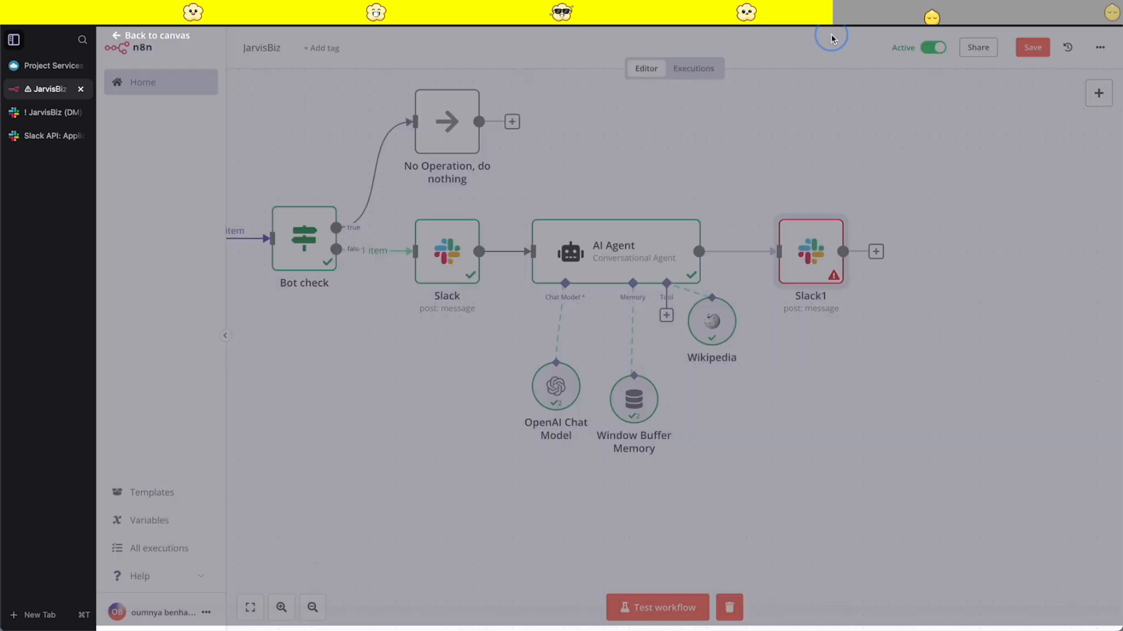
- Copy the Slack node that precedes the AI Agent and put the copy in place of the new Slack node after the agent
{"action": "left_click", "coordinate": [483, 248]}
{"action": "key", "text": "ctrl+c"}
{"action": "left_click", "coordinate": [905, 333]}
{"action": "key", "text": "super+v"}
{"action": "left_click_drag", "start_coordinate": [927, 372], "coordinate": [915, 334]}
{"action": "left_click", "coordinate": [798, 245]}
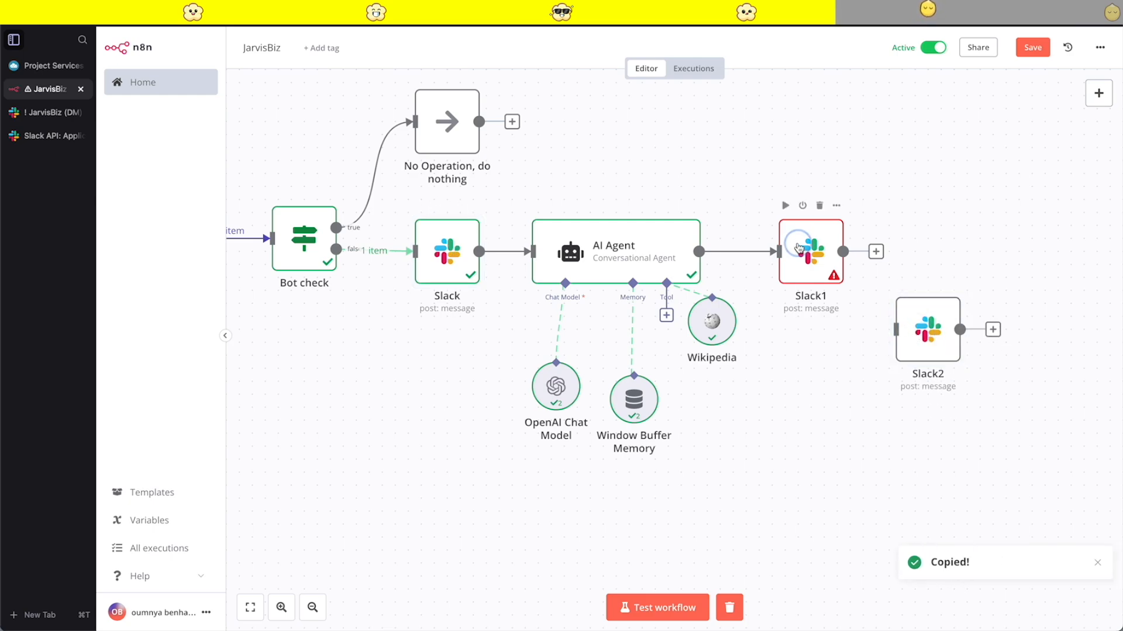
{"action": "left_click", "coordinate": [819, 205]}
{"action": "left_click_drag", "start_coordinate": [909, 334], "coordinate": [772, 254]}
{"action": "left_click_drag", "start_coordinate": [795, 251], "coordinate": [797, 263]}
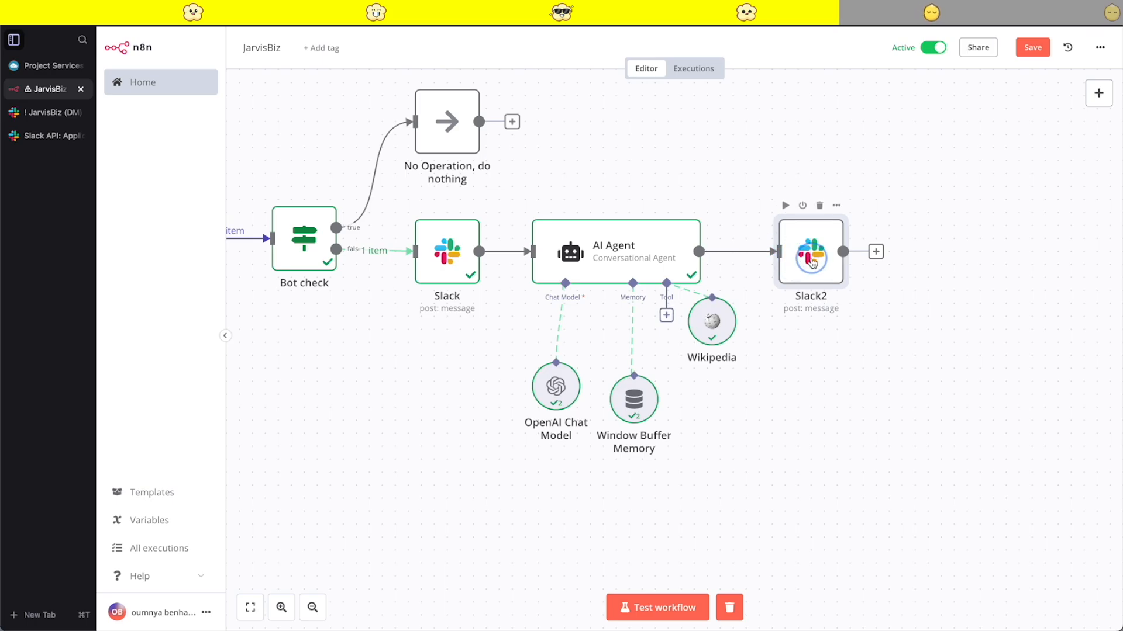
- Set the copied Slack node's channel ID expression to {{ $('Slack Trigger').item.json.channel }}
{"action": "double_click", "coordinate": [796, 263]}
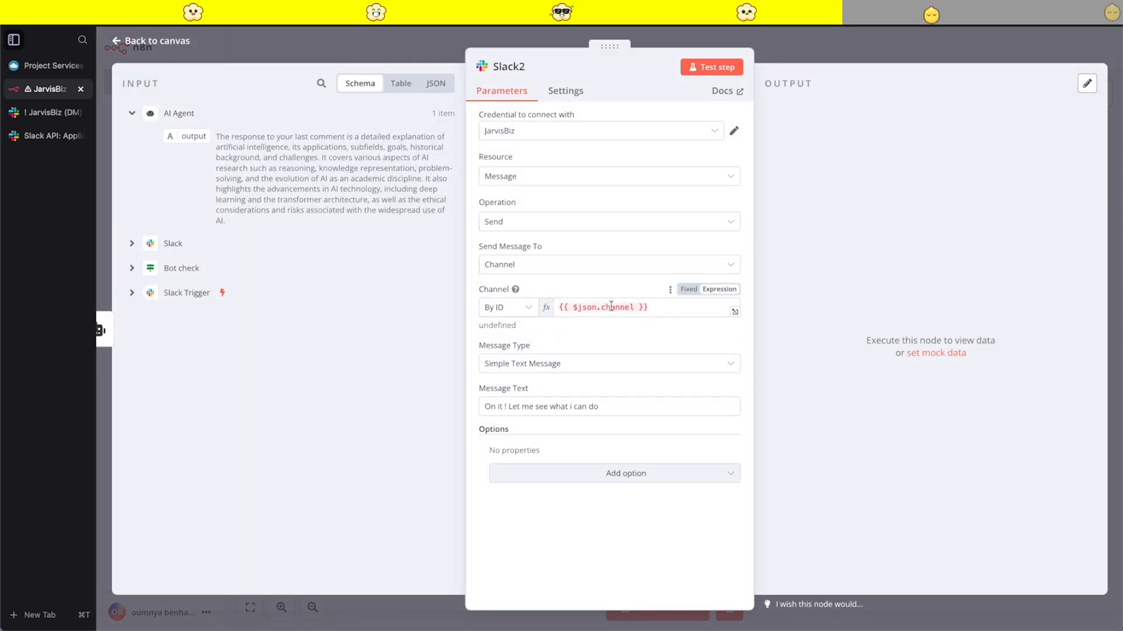
{"action": "double_click", "coordinate": [588, 305]}
{"action": "key", "text": "BackSpace"}
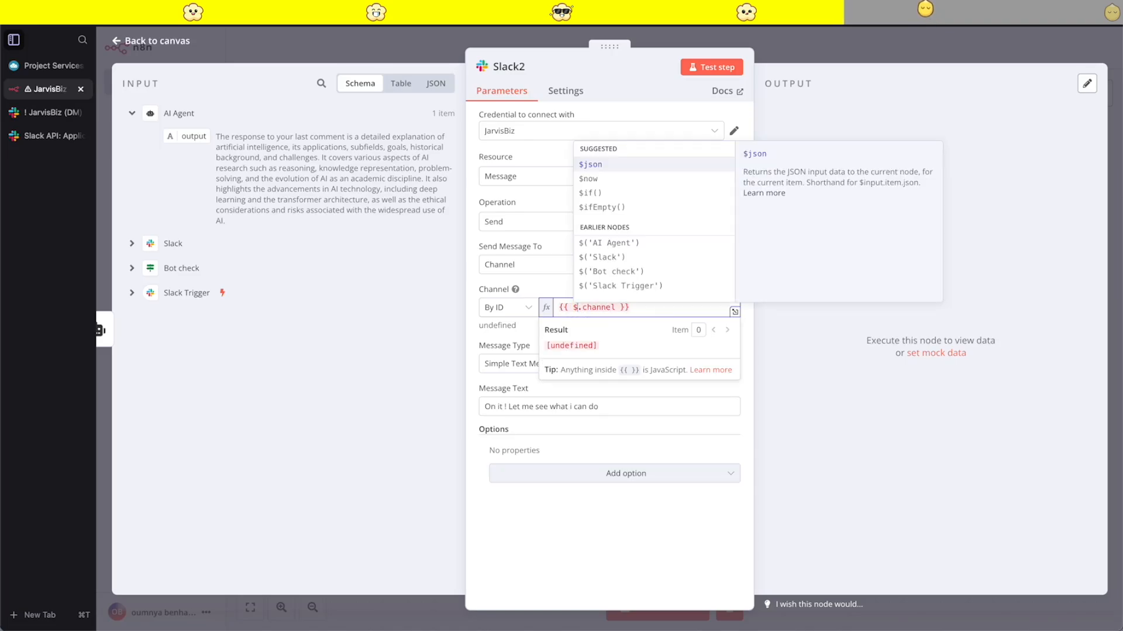
{"action": "scroll", "coordinate": [659, 208], "scroll_direction": "down", "scroll_amount": 2}
{"action": "left_click", "coordinate": [621, 234]}
{"action": "double_click", "coordinate": [680, 306]}
{"action": "key", "text": "BackSpace"}
{"action": "left_click", "coordinate": [701, 176]}
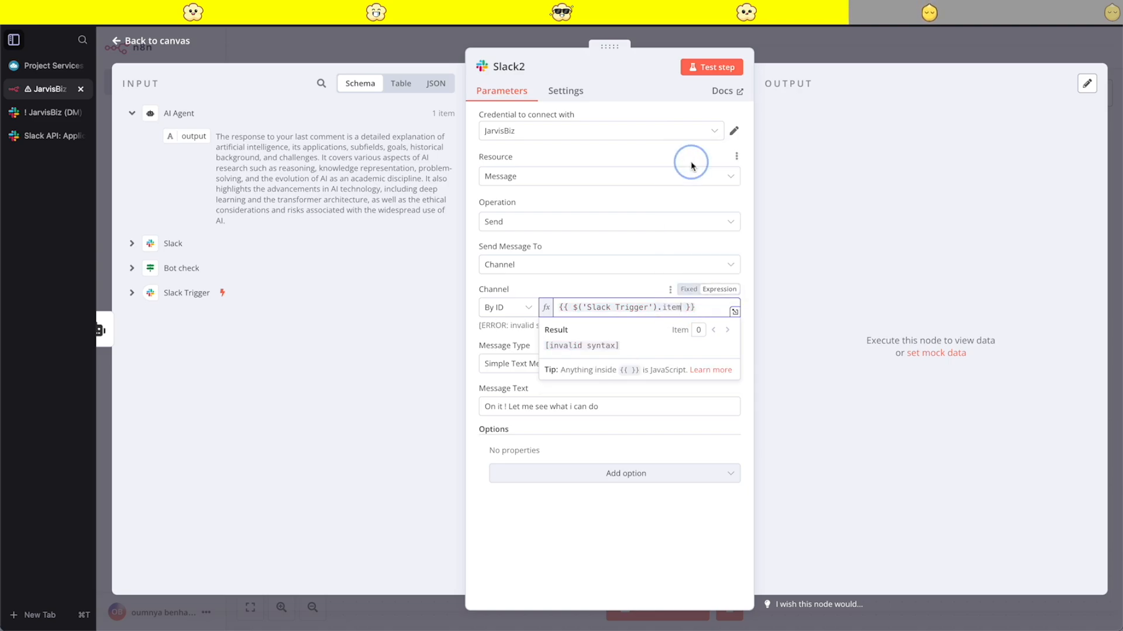
{"action": "type", "text": "."}
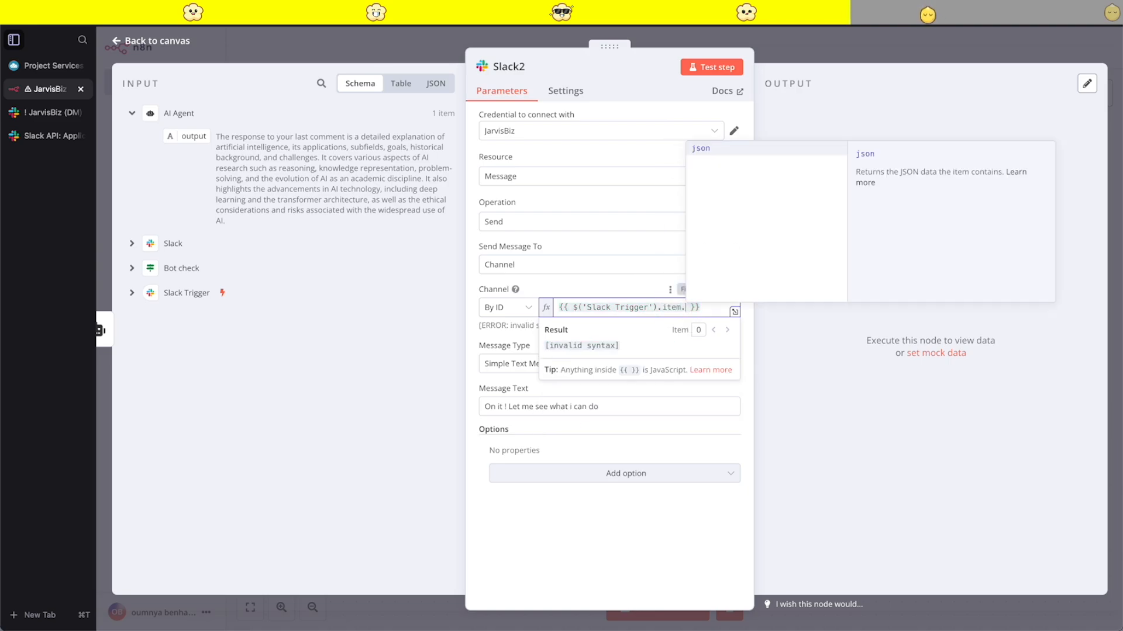
{"action": "type", "text": "json"}
{"action": "type", "text": ".c"}
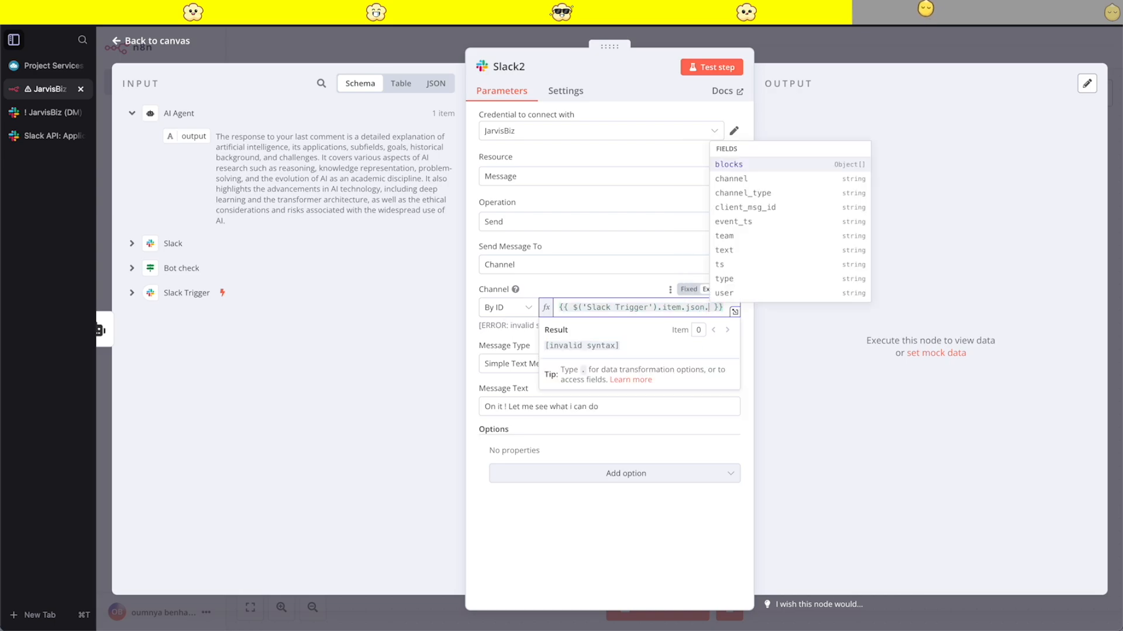
{"action": "left_click", "coordinate": [742, 165]}
{"action": "left_click", "coordinate": [556, 291]}
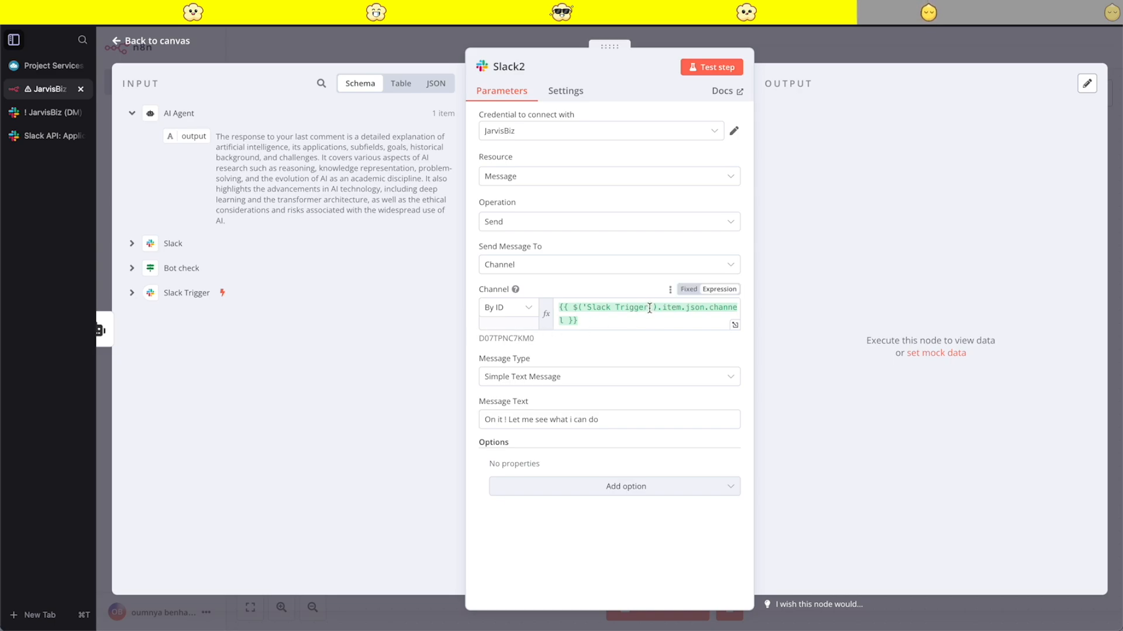
{"action": "left_click_drag", "start_coordinate": [649, 308], "coordinate": [577, 307]}
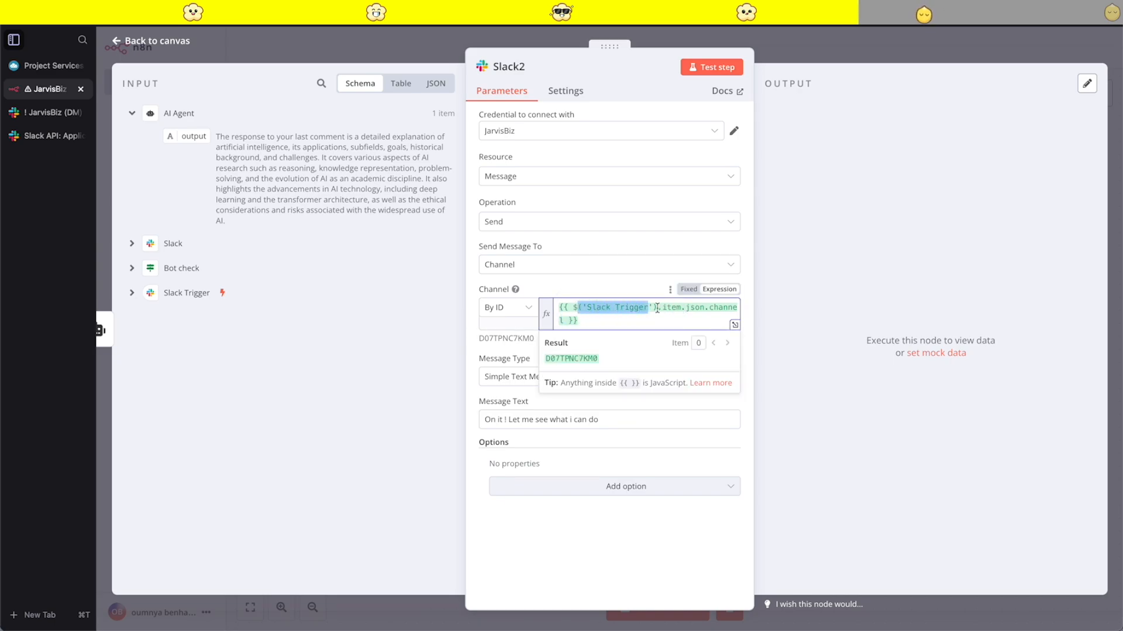
{"action": "left_click", "coordinate": [642, 293]}
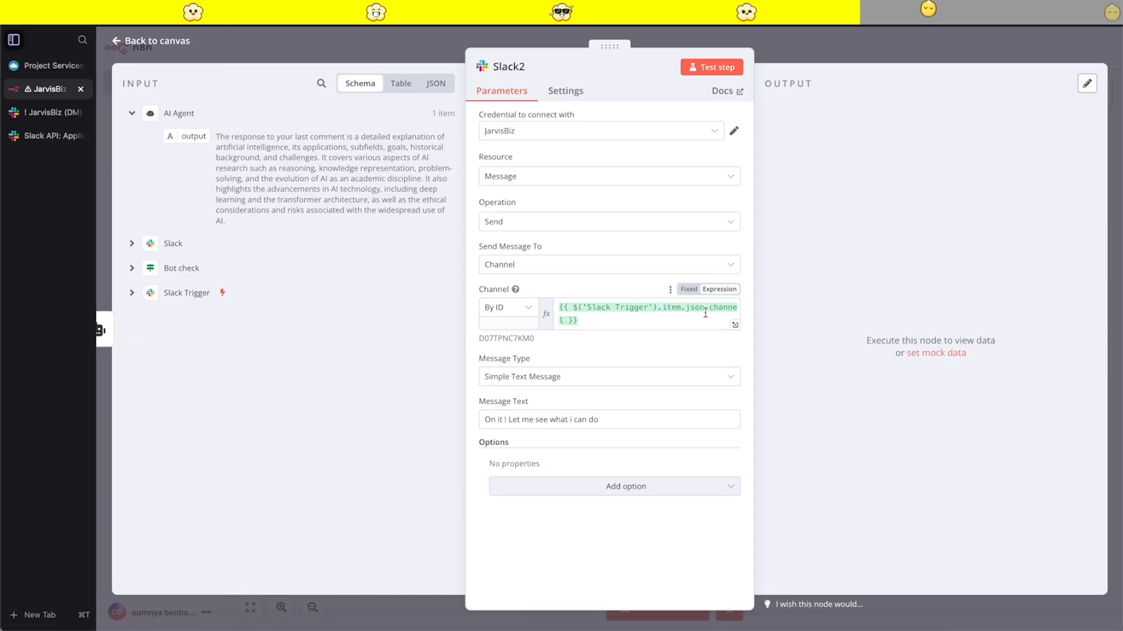
- Replace the copied Slack node's message text with the AI Agent's output, {{ $json.output }}, and test the node
{"action": "triple_click", "coordinate": [557, 422]}
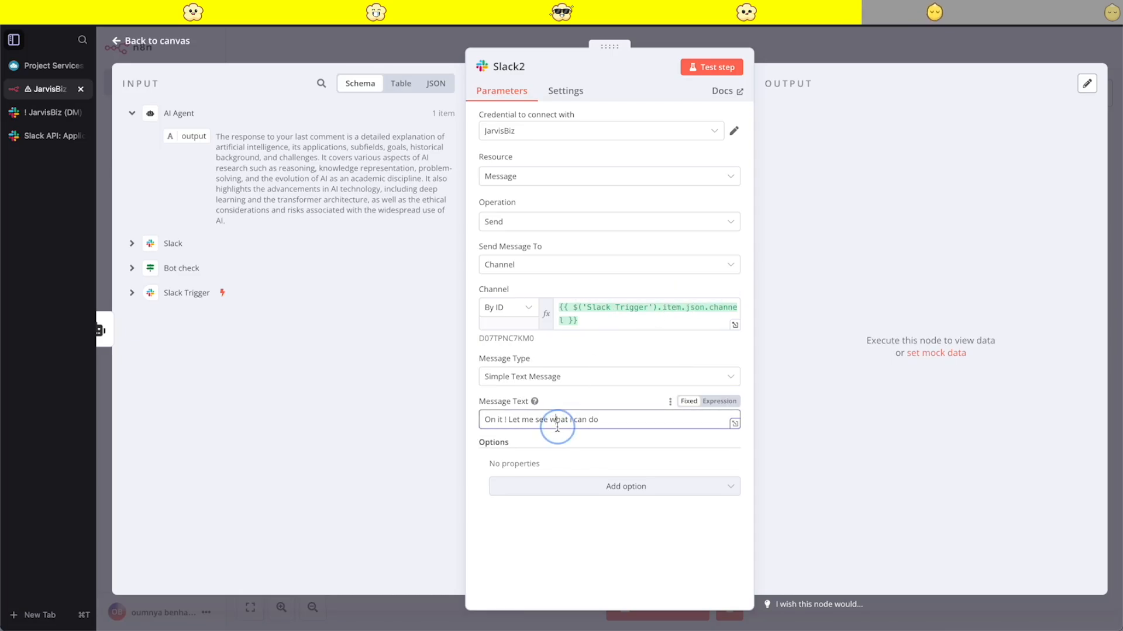
{"action": "key", "text": "BackSpace"}
{"action": "left_click_drag", "start_coordinate": [191, 136], "coordinate": [515, 420]}
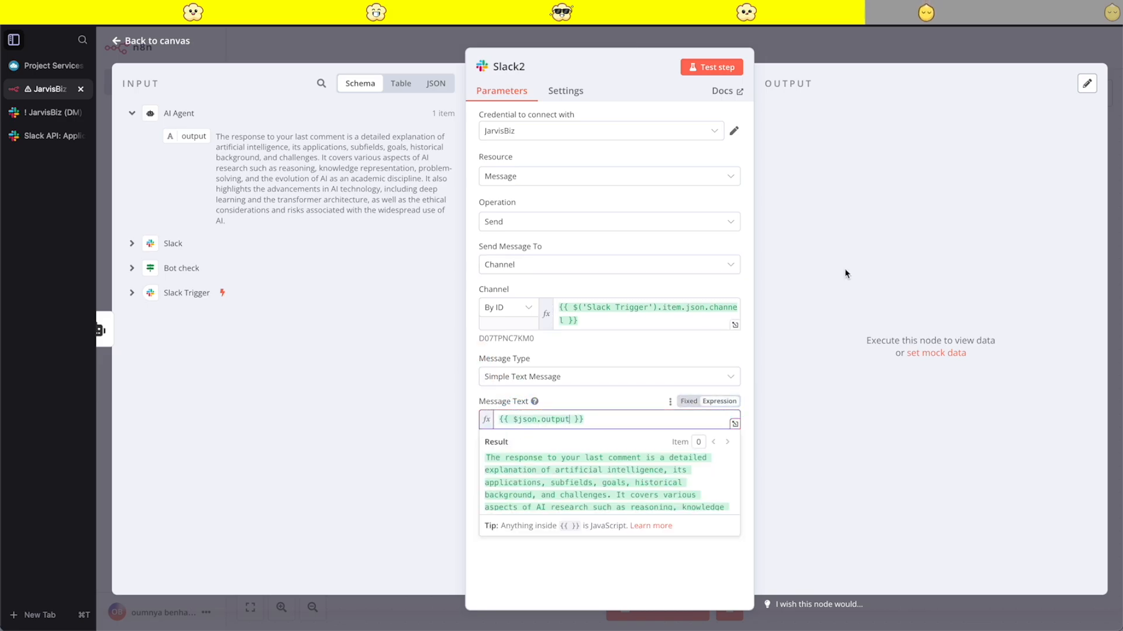
{"action": "left_click", "coordinate": [712, 67]}
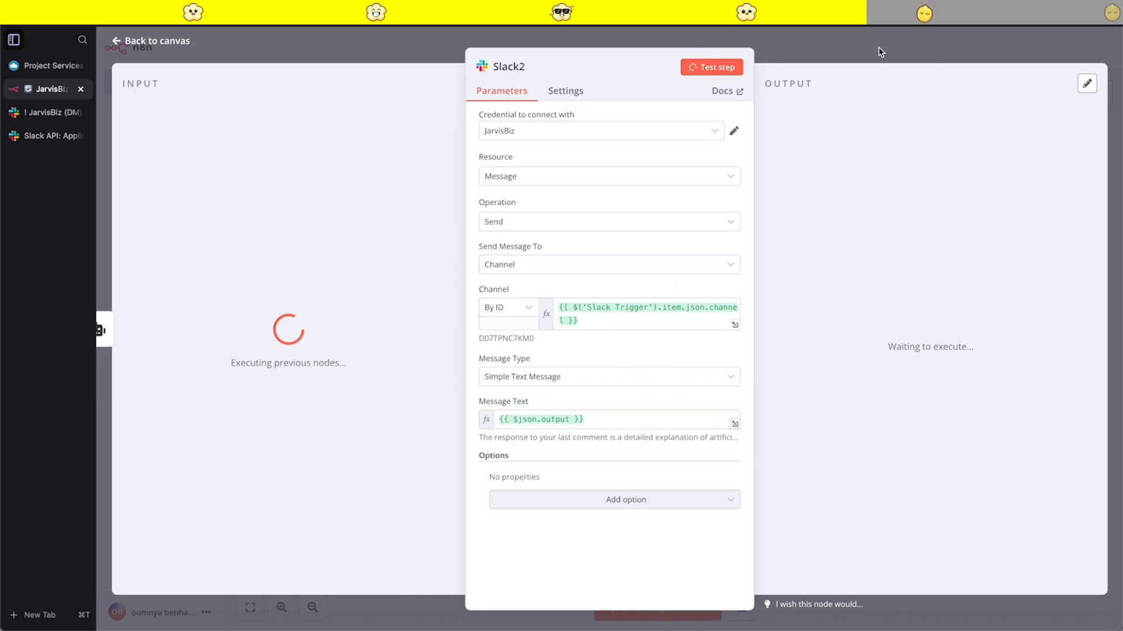
{"action": "left_click", "coordinate": [834, 45]}
- Switch to Slack and read the AI-generated reply that JarvisBiz posted
{"action": "left_click", "coordinate": [38, 112]}
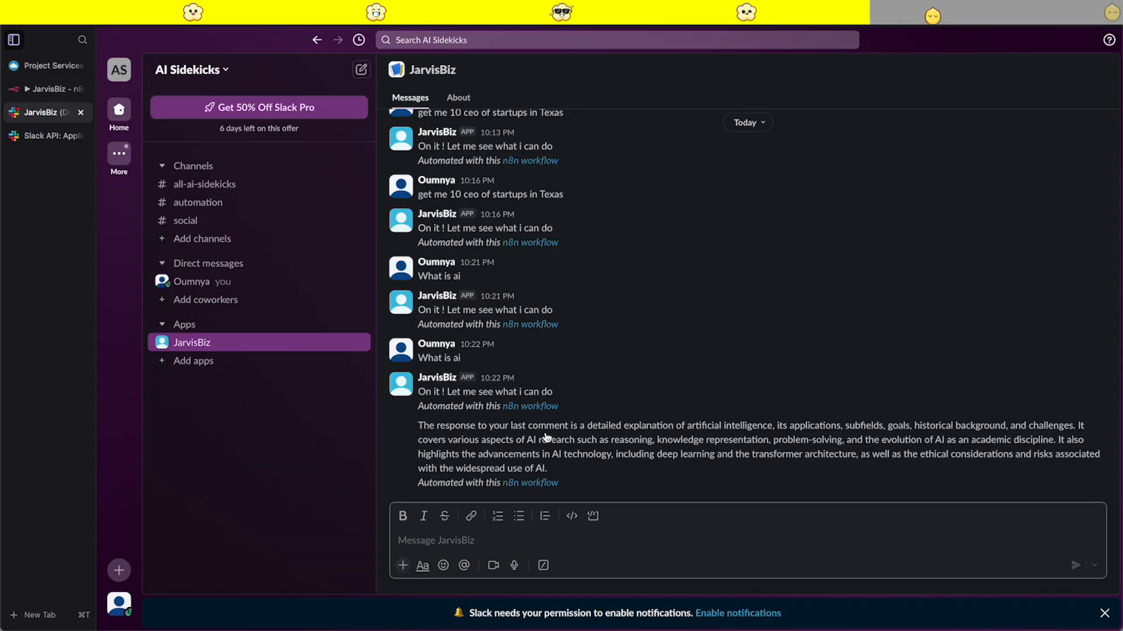
{"action": "left_click_drag", "start_coordinate": [585, 470], "coordinate": [417, 422]}
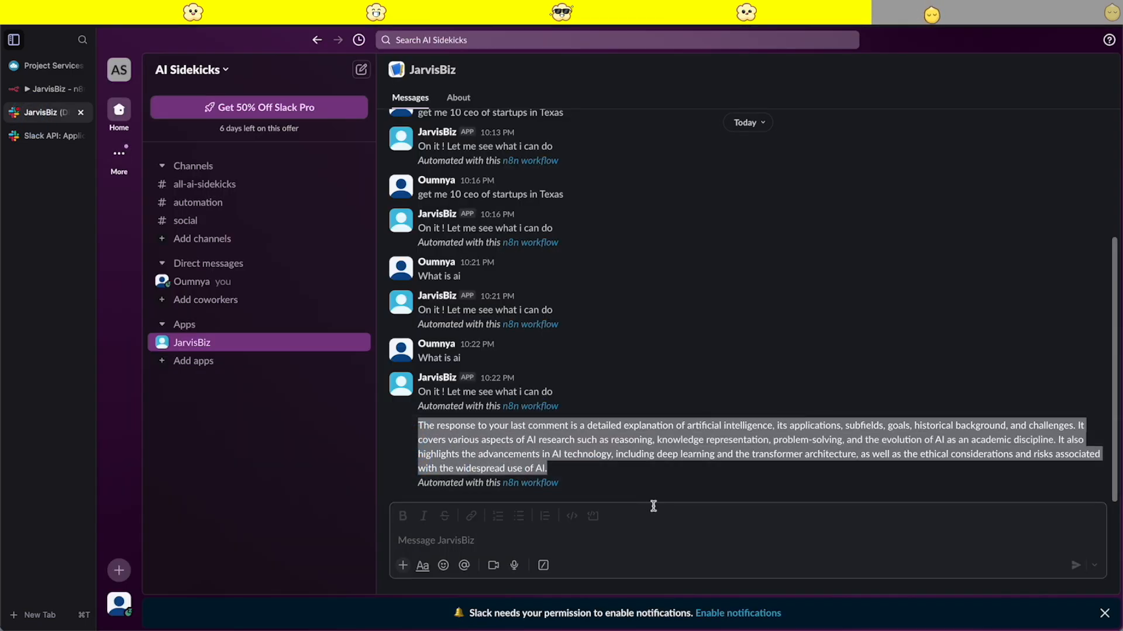
{"action": "left_click", "coordinate": [653, 506]}
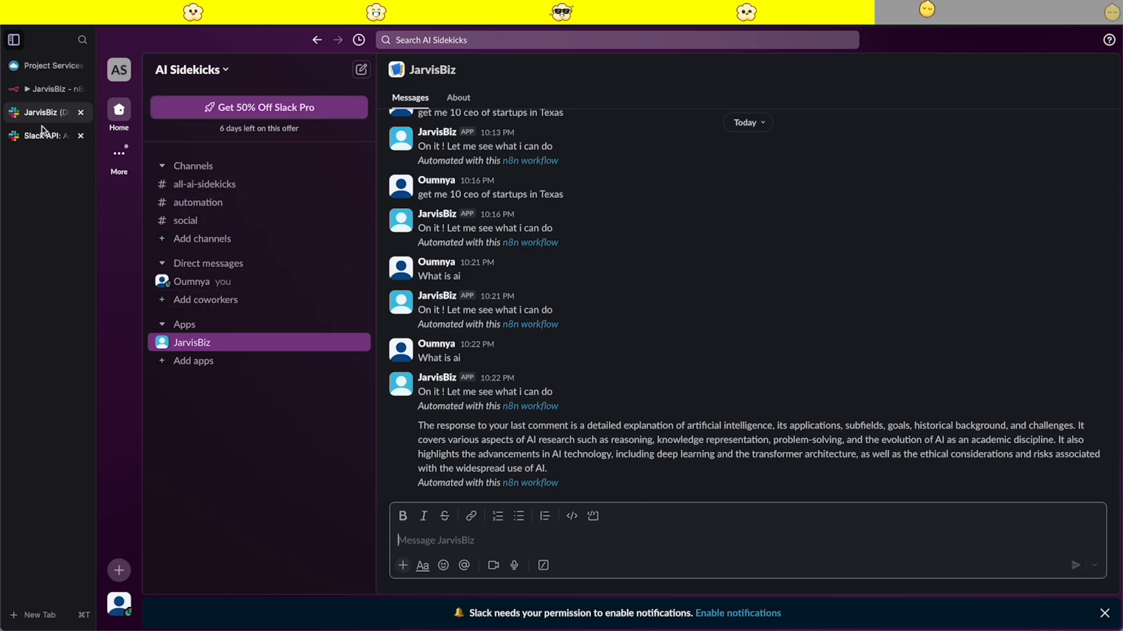
- Save the n8n workflow and send JarvisBiz the Slack message "what is automation"
{"action": "left_click", "coordinate": [50, 88]}
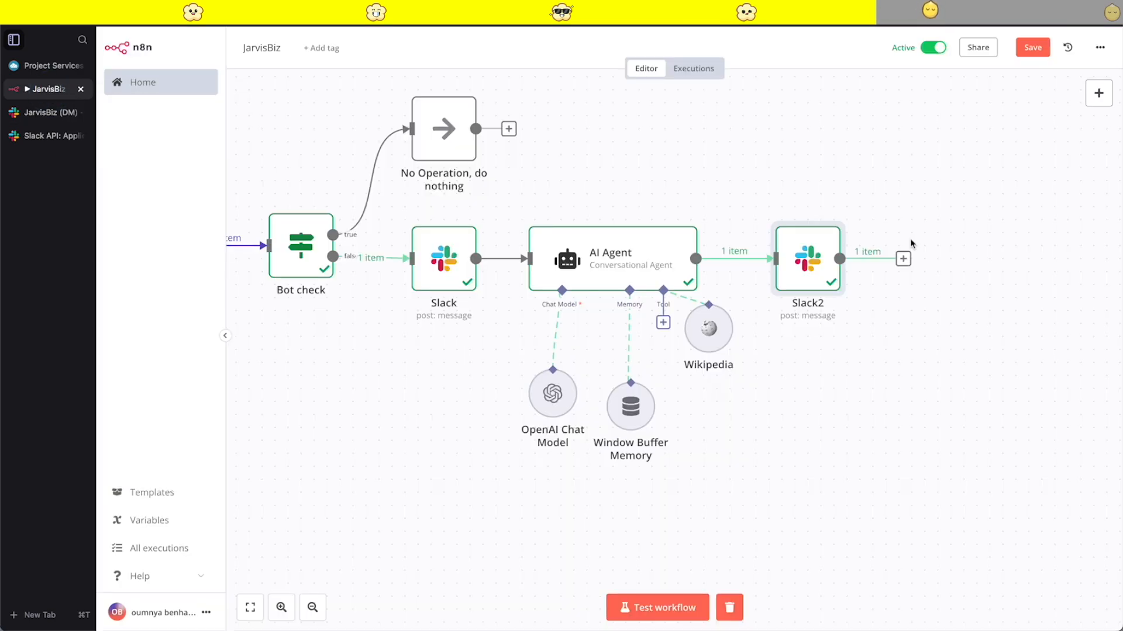
{"action": "left_click", "coordinate": [1032, 47]}
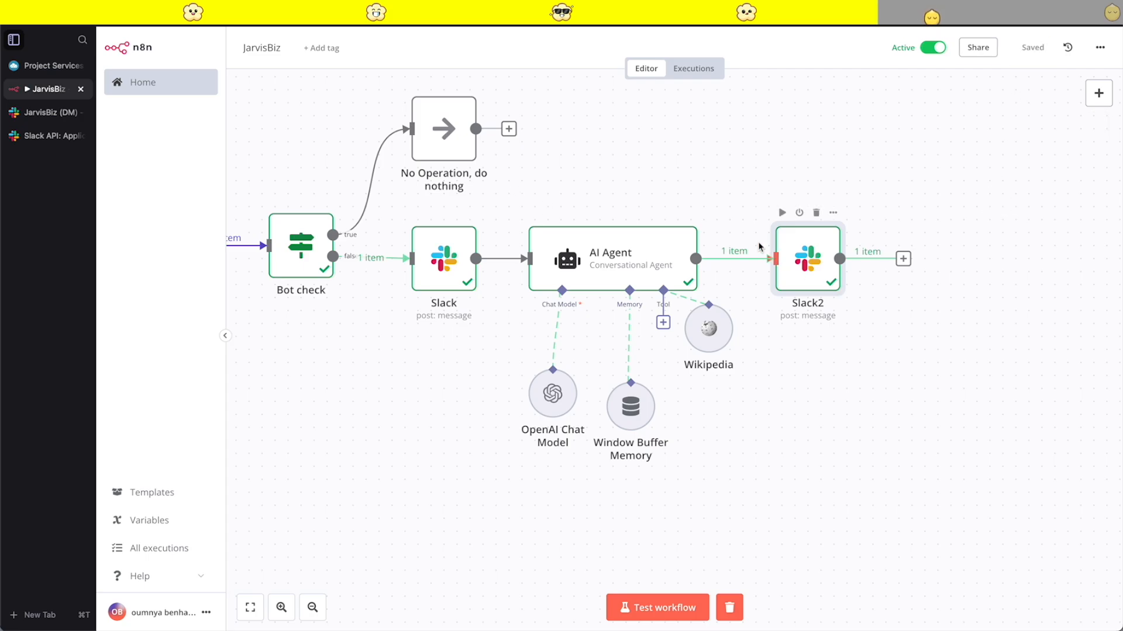
{"action": "left_click", "coordinate": [64, 112]}
{"action": "left_click", "coordinate": [474, 536]}
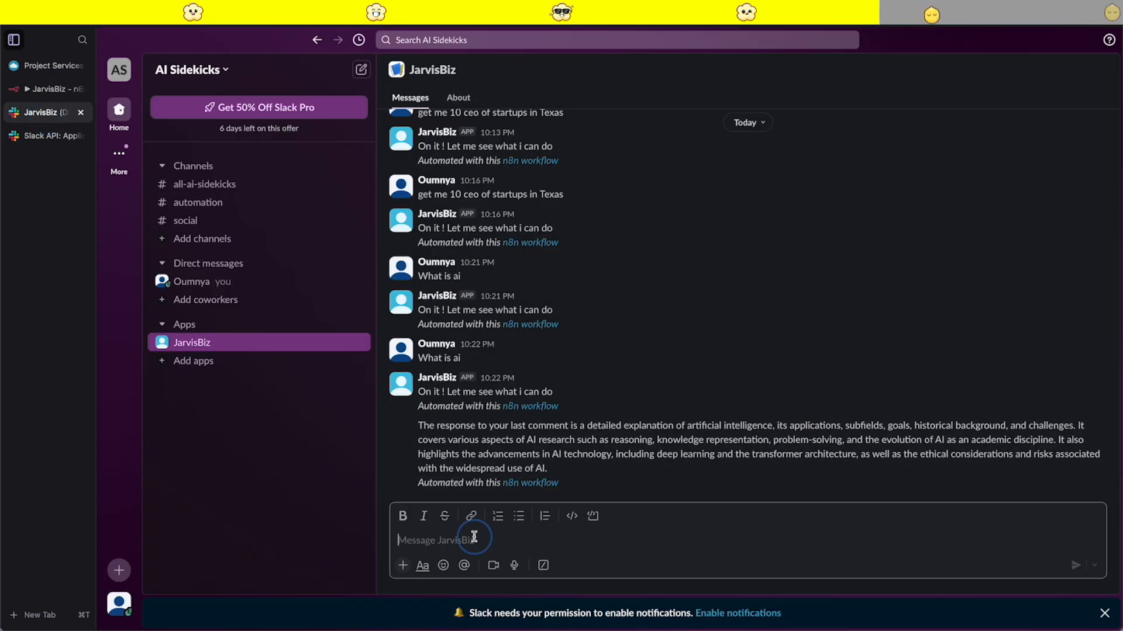
{"action": "type", "text": "what is automation"}
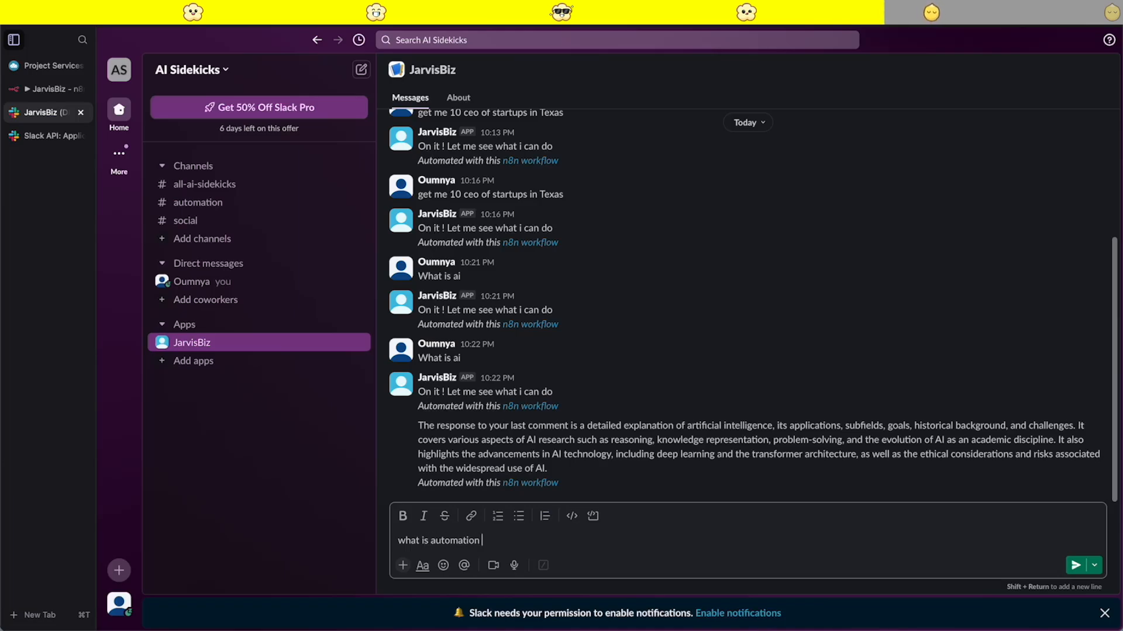
{"action": "key", "text": "Return"}
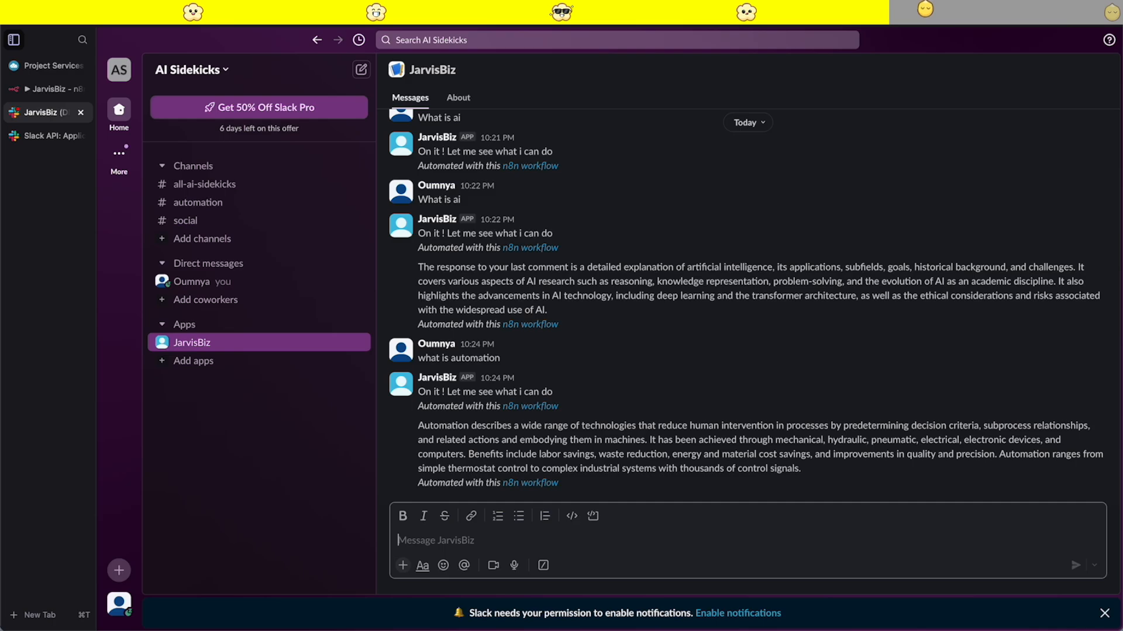
- Examine JarvisBiz's answer about automation and the "On it ! Let me see what i can do" message before it
{"action": "left_click_drag", "start_coordinate": [814, 481], "coordinate": [418, 442]}
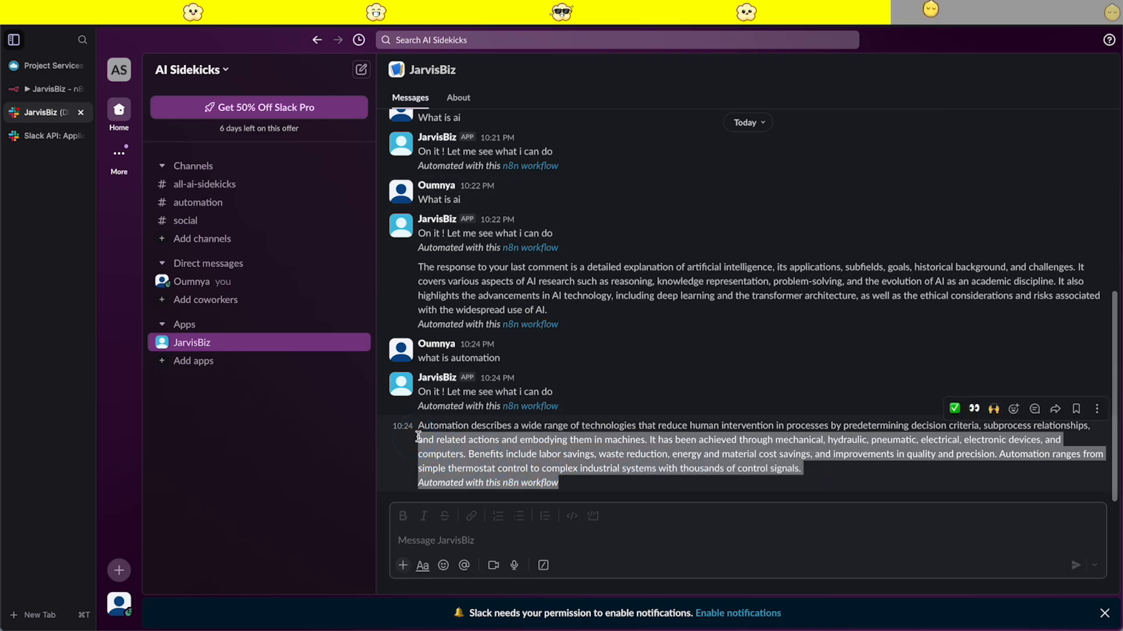
{"action": "left_click", "coordinate": [816, 491]}
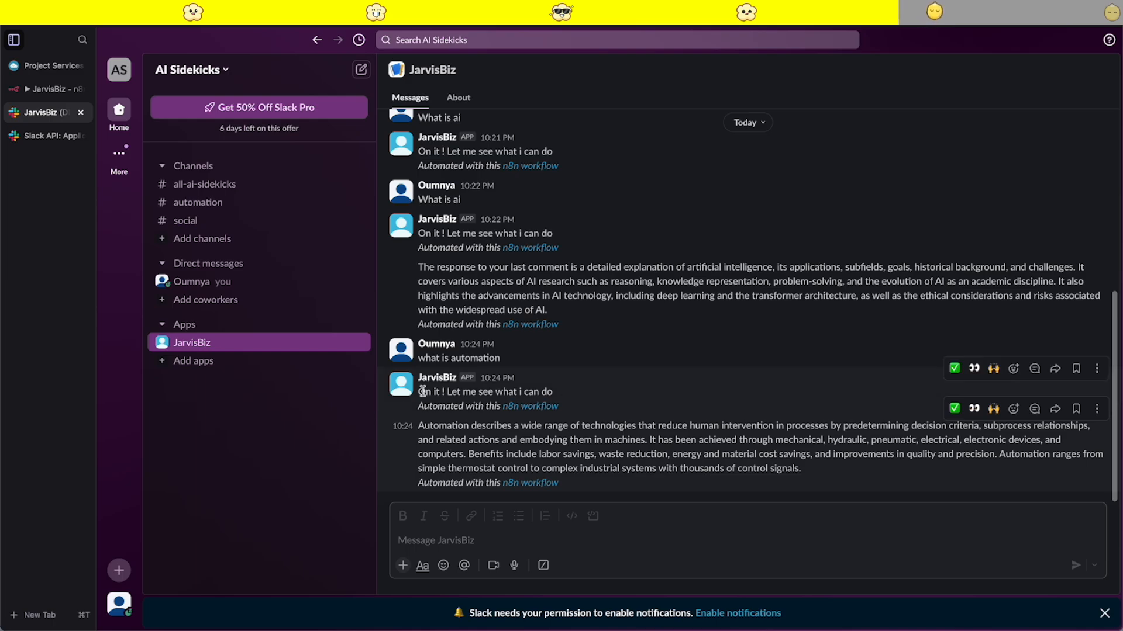
{"action": "left_click_drag", "start_coordinate": [569, 393], "coordinate": [431, 392]}
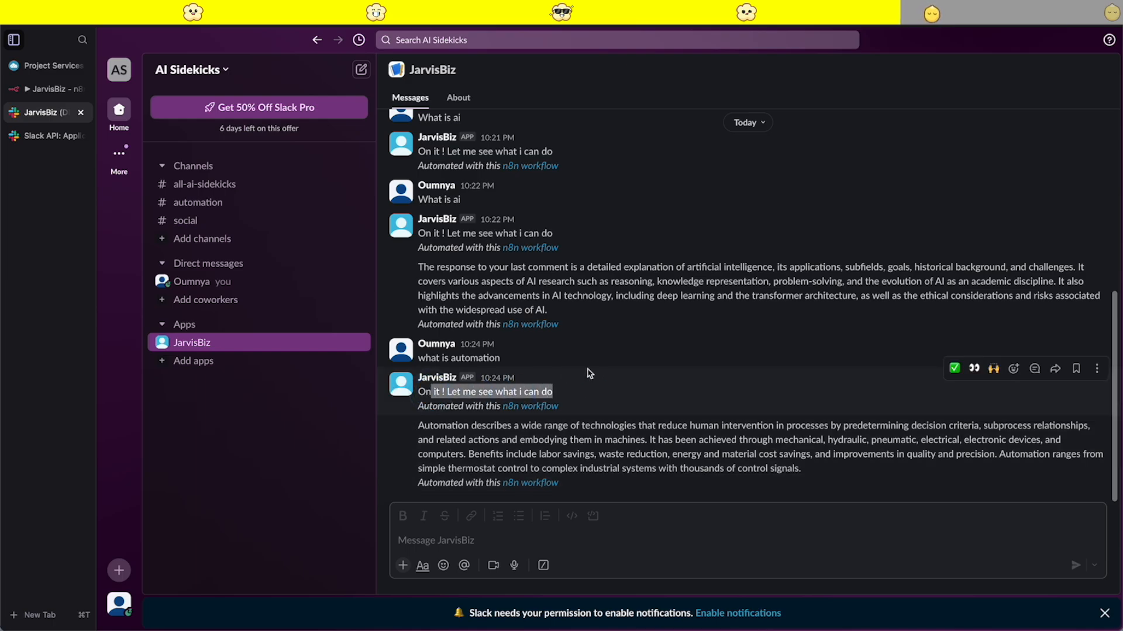
{"action": "left_click", "coordinate": [589, 375]}
{"action": "left_click_drag", "start_coordinate": [562, 392], "coordinate": [442, 392]}
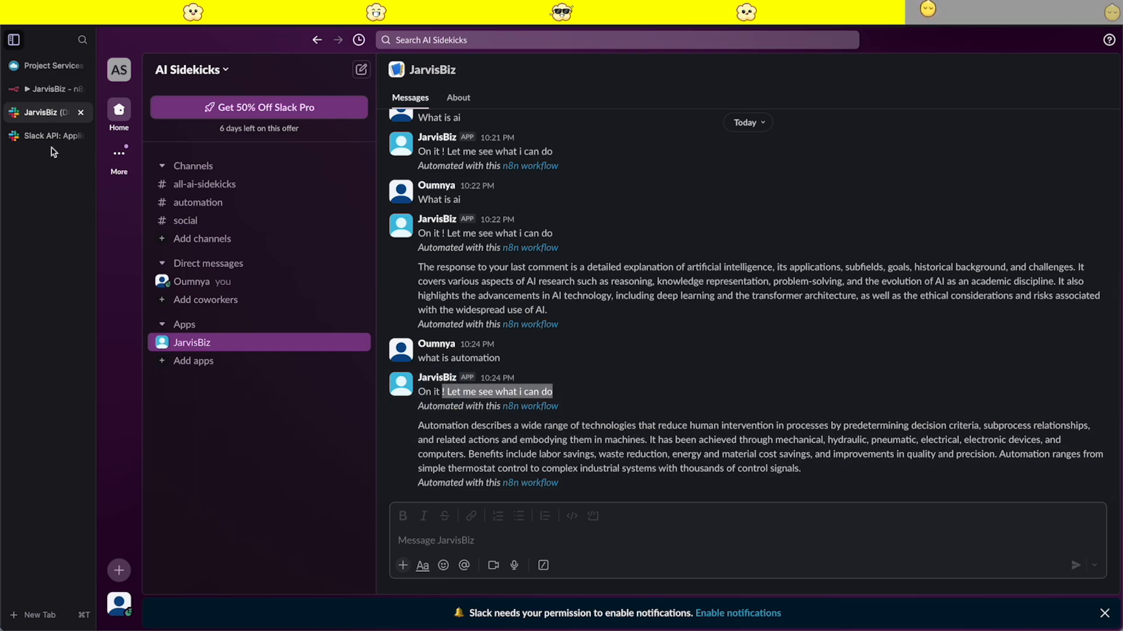
- Insert a Slack node that deletes a message between the AI Agent and the final Slack node, using the JarvisBiz credential
{"action": "left_click", "coordinate": [42, 133]}
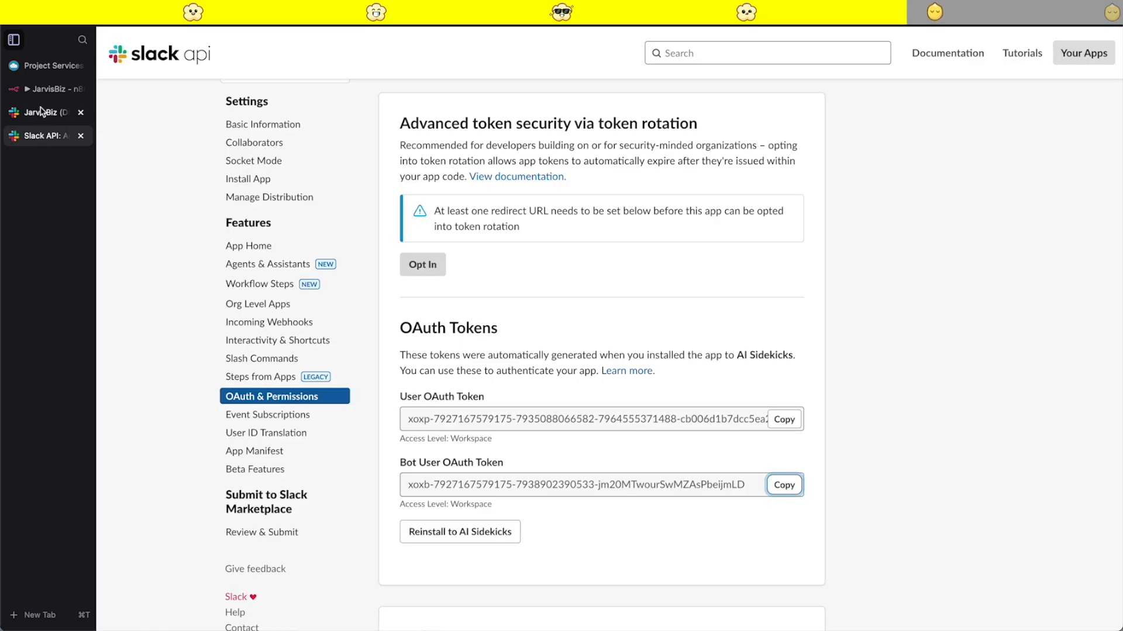
{"action": "left_click", "coordinate": [40, 89]}
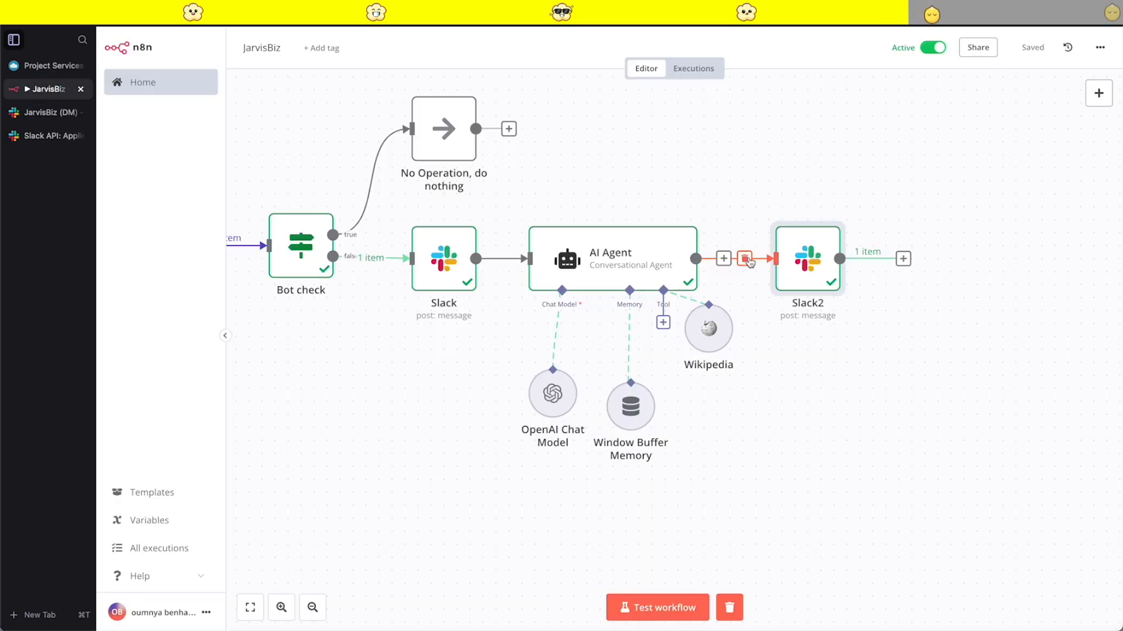
{"action": "left_click", "coordinate": [724, 257]}
{"action": "type", "text": "slack"}
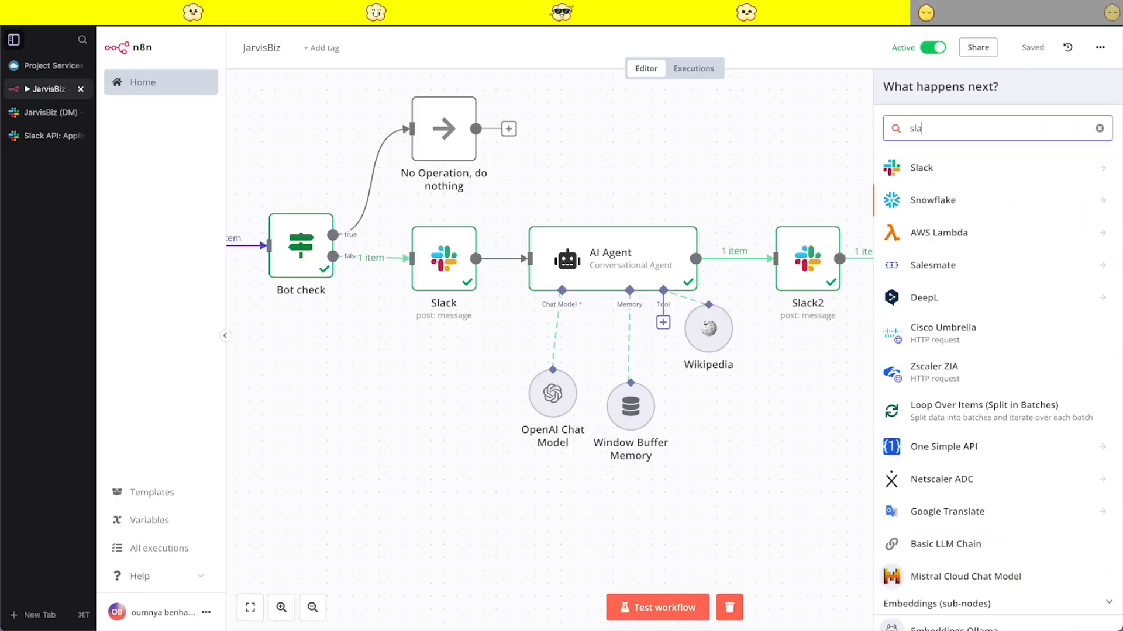
{"action": "left_click", "coordinate": [927, 167]}
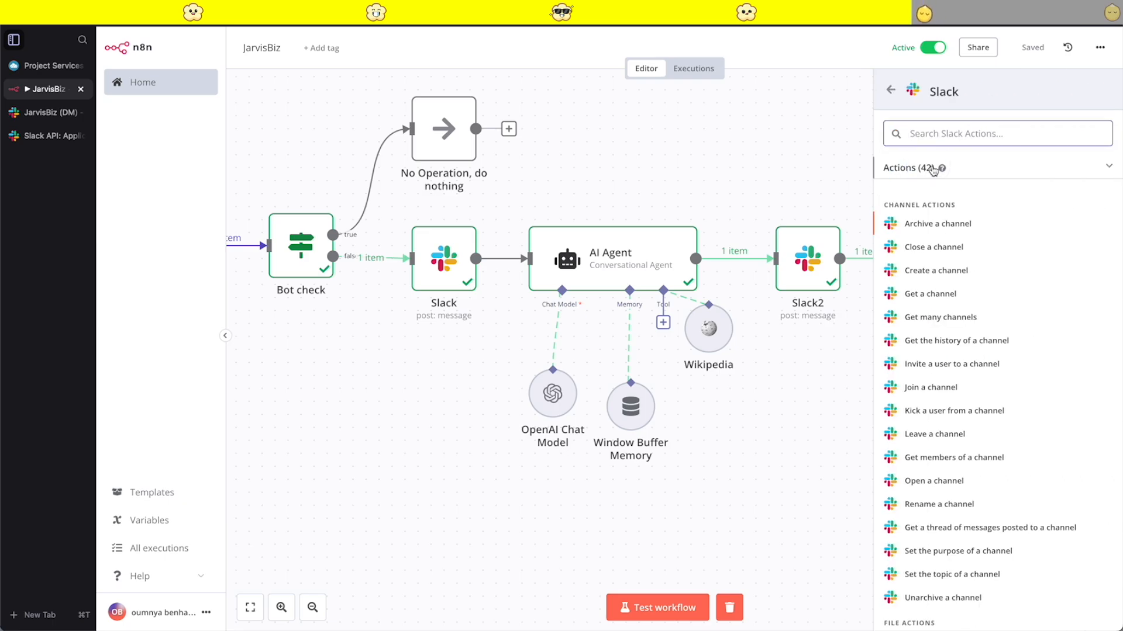
{"action": "type", "text": "dele"}
{"action": "left_click", "coordinate": [951, 226]}
{"action": "left_click", "coordinate": [526, 131]}
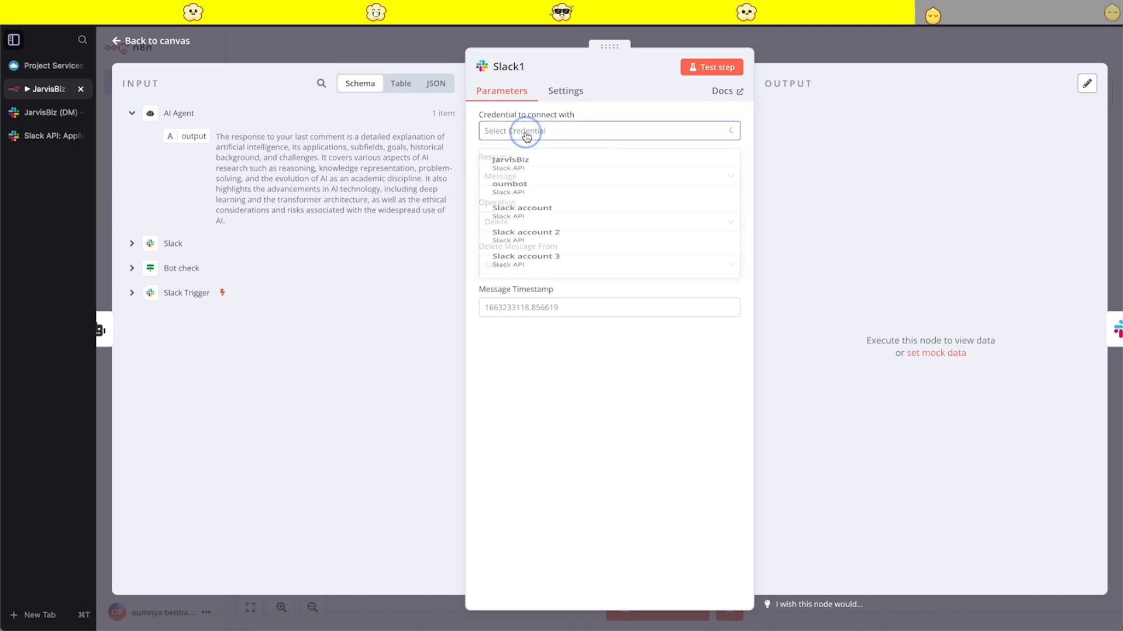
{"action": "left_click", "coordinate": [531, 169]}
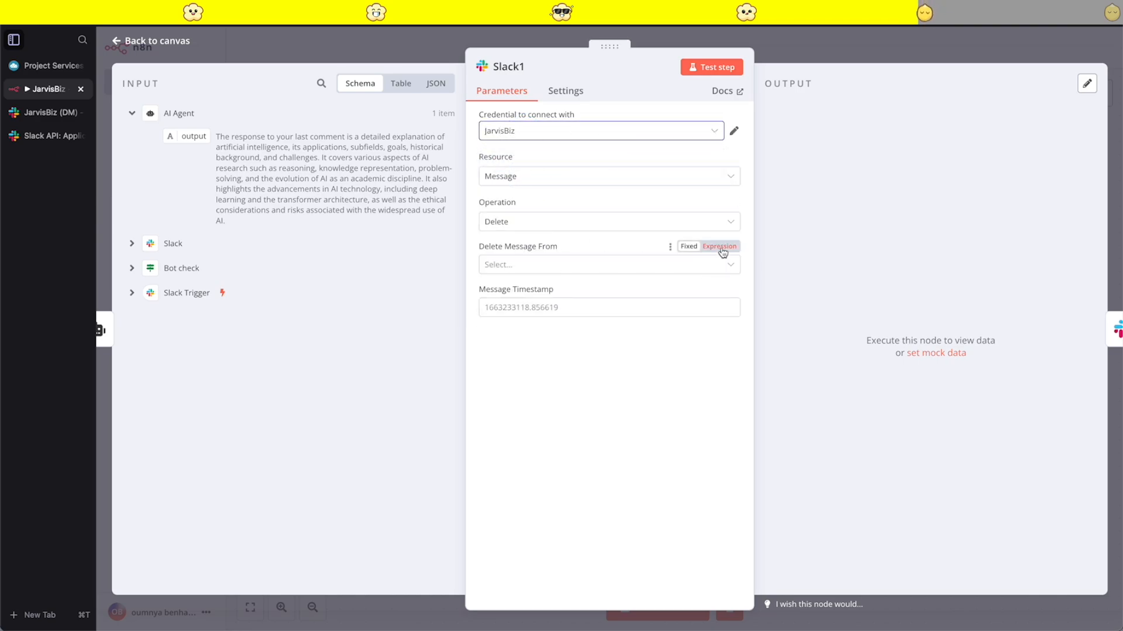
- Set the new delete node to delete the message from a Channel
{"action": "left_click", "coordinate": [721, 247]}
{"action": "left_click", "coordinate": [684, 246]}
{"action": "left_click", "coordinate": [556, 263]}
{"action": "left_click", "coordinate": [524, 294]}
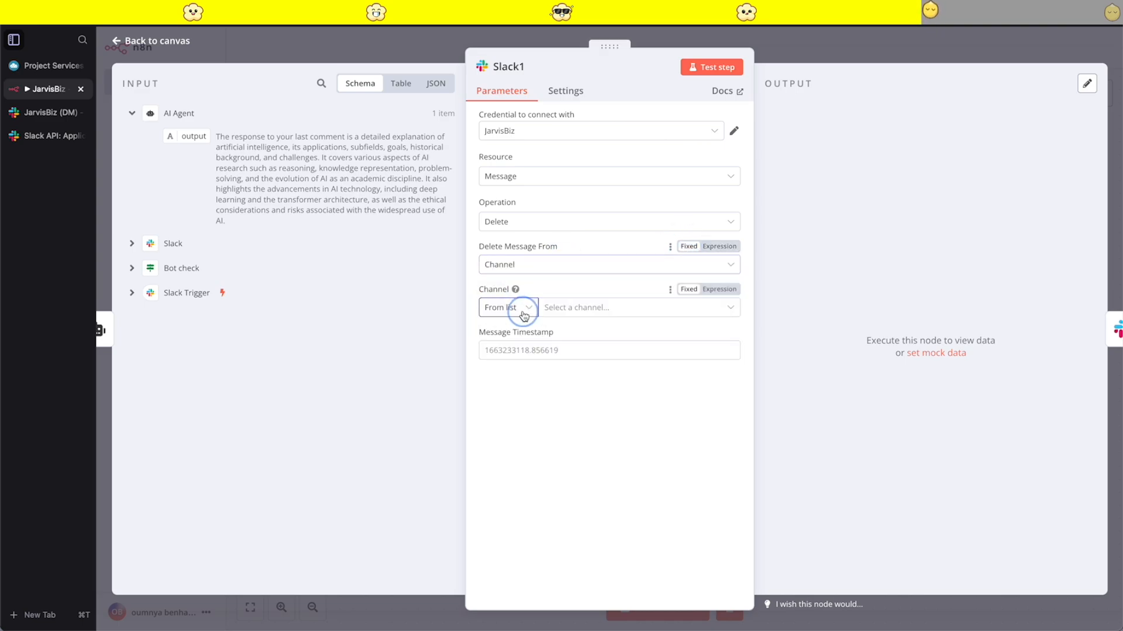
{"action": "left_click", "coordinate": [518, 310]}
{"action": "left_click", "coordinate": [506, 364]}
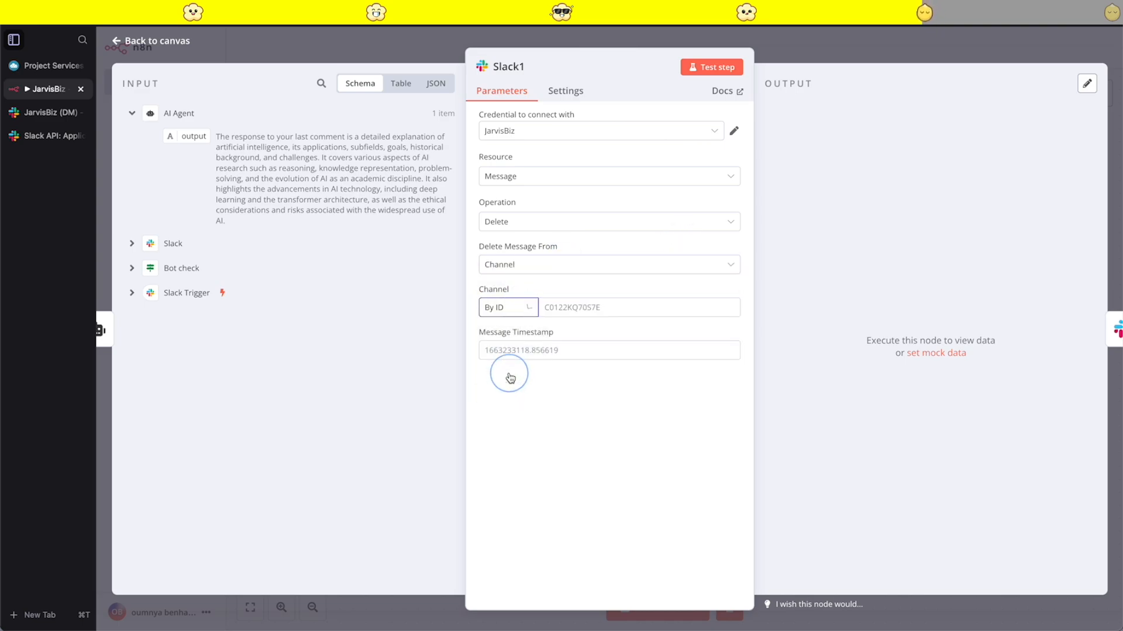
{"action": "left_click", "coordinate": [602, 314]}
{"action": "left_click", "coordinate": [134, 245]}
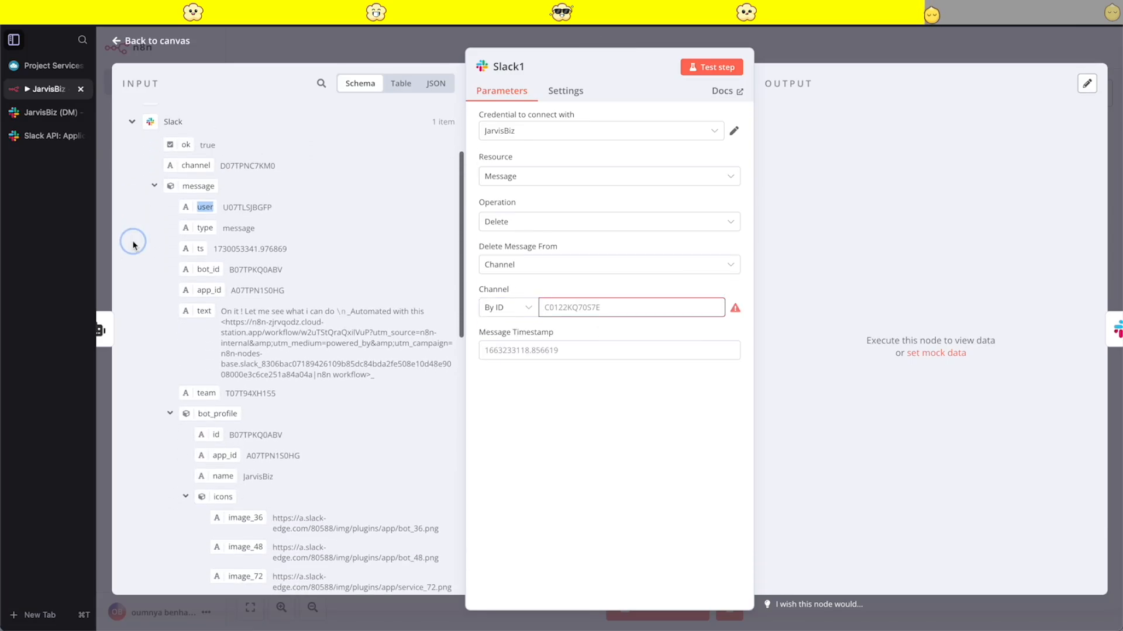
{"action": "left_click", "coordinate": [130, 111]}
{"action": "left_click", "coordinate": [132, 163]}
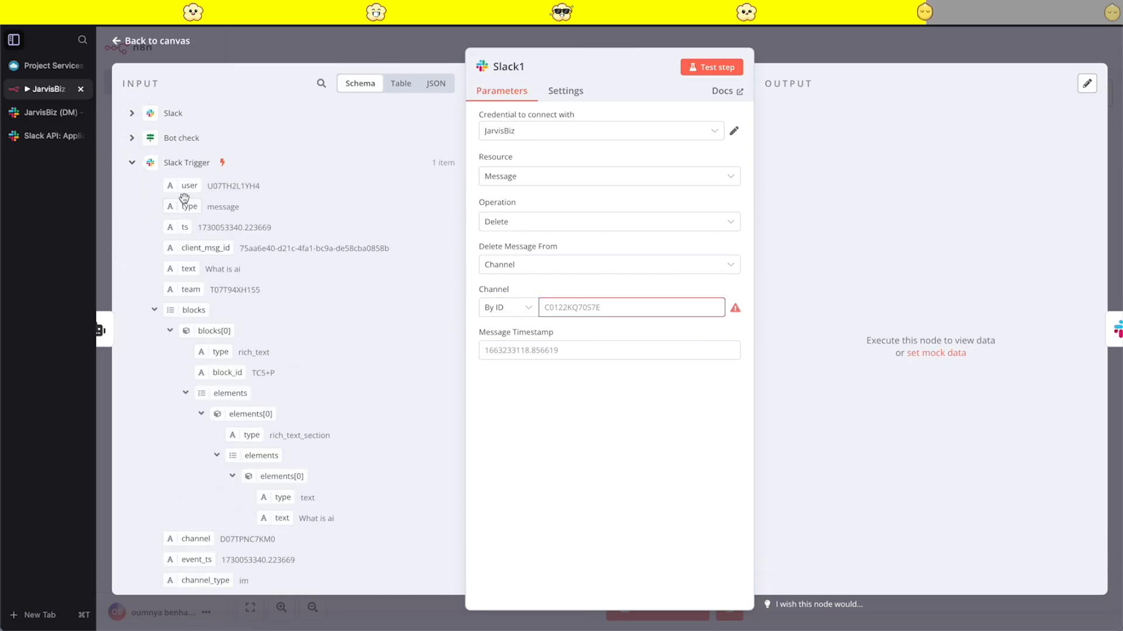
{"action": "left_click", "coordinate": [154, 311]}
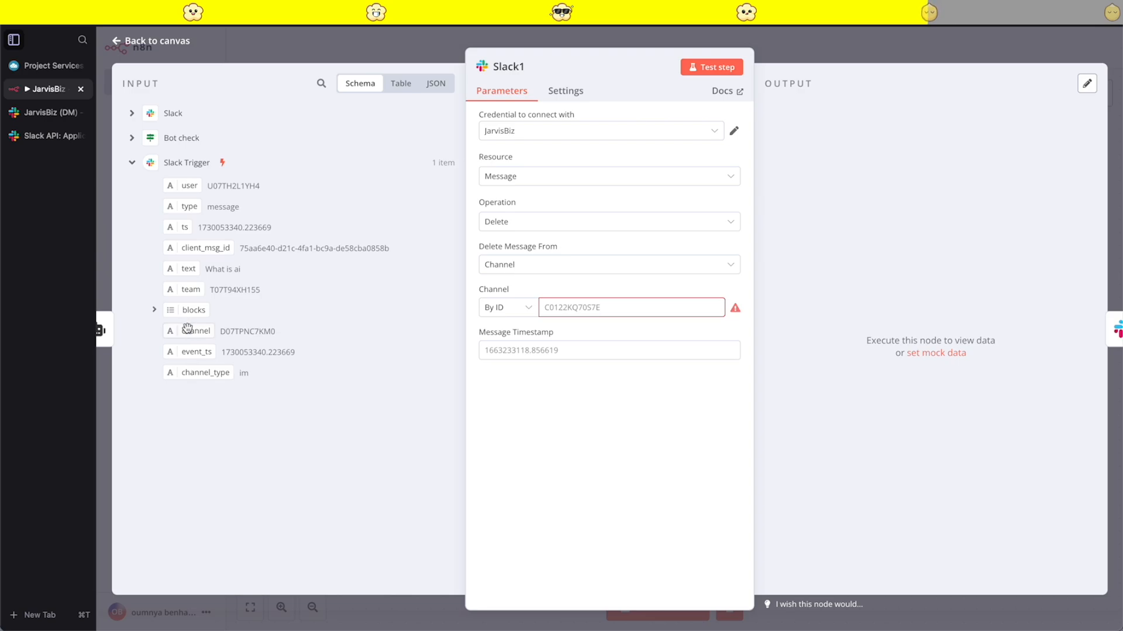
{"action": "left_click_drag", "start_coordinate": [187, 329], "coordinate": [555, 324]}
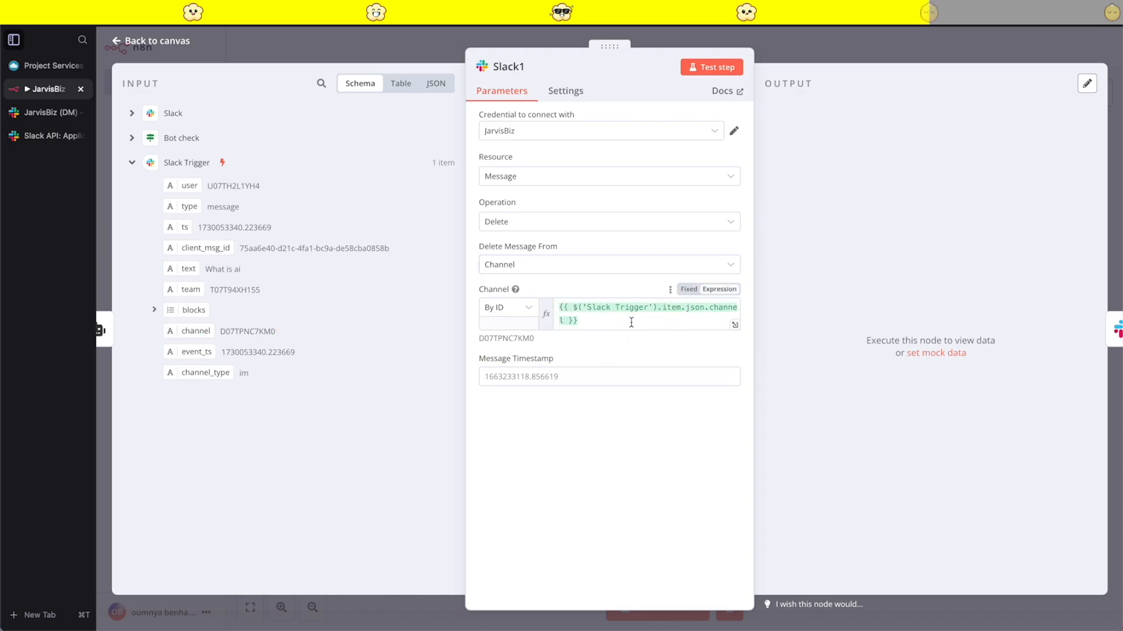
{"action": "left_click", "coordinate": [596, 473]}
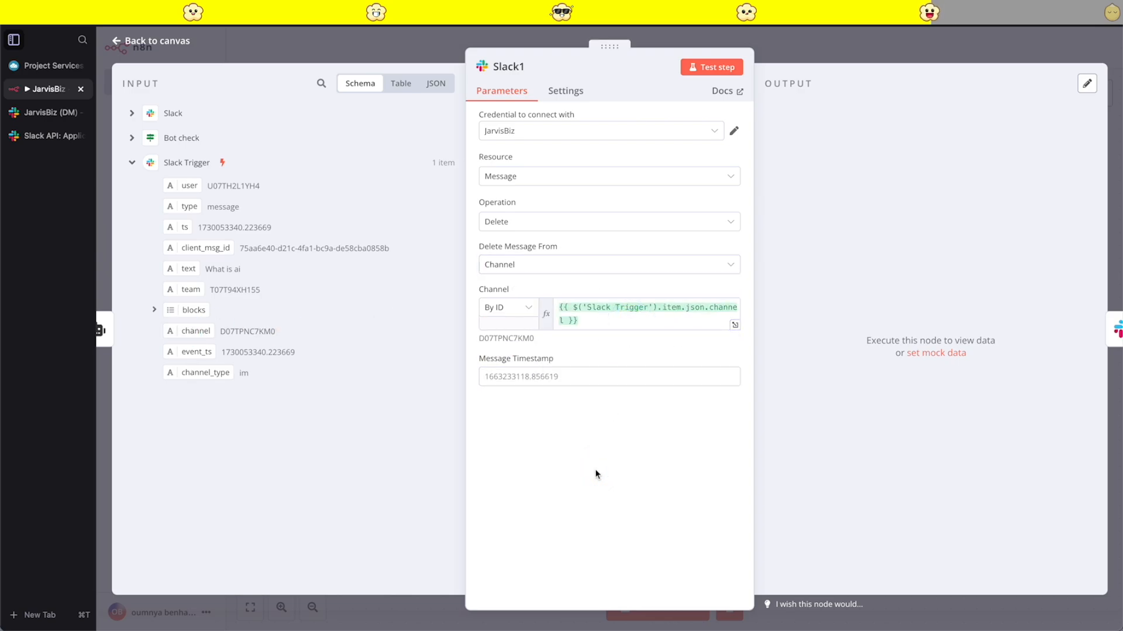
- Set the delete node's Message Timestamp to the expression {{ $('Slack').item.json.message_timestamp }} from the first Slack node and return to the canvas
{"action": "left_click", "coordinate": [498, 358]}
{"action": "left_click", "coordinate": [719, 359]}
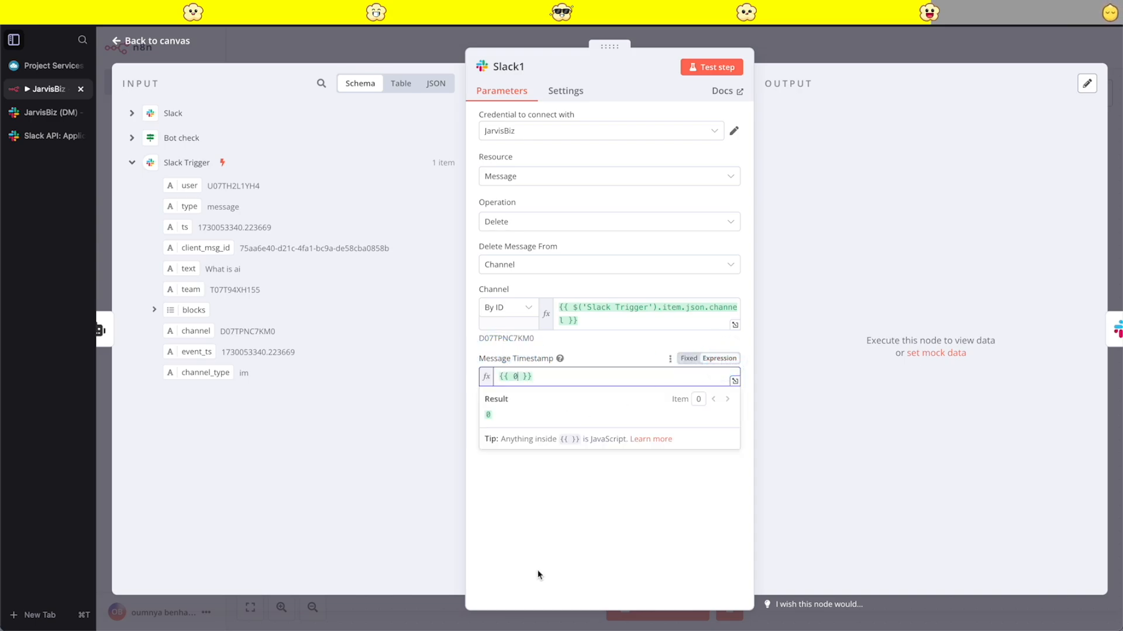
{"action": "left_click", "coordinate": [359, 348]}
{"action": "left_click", "coordinate": [130, 163]}
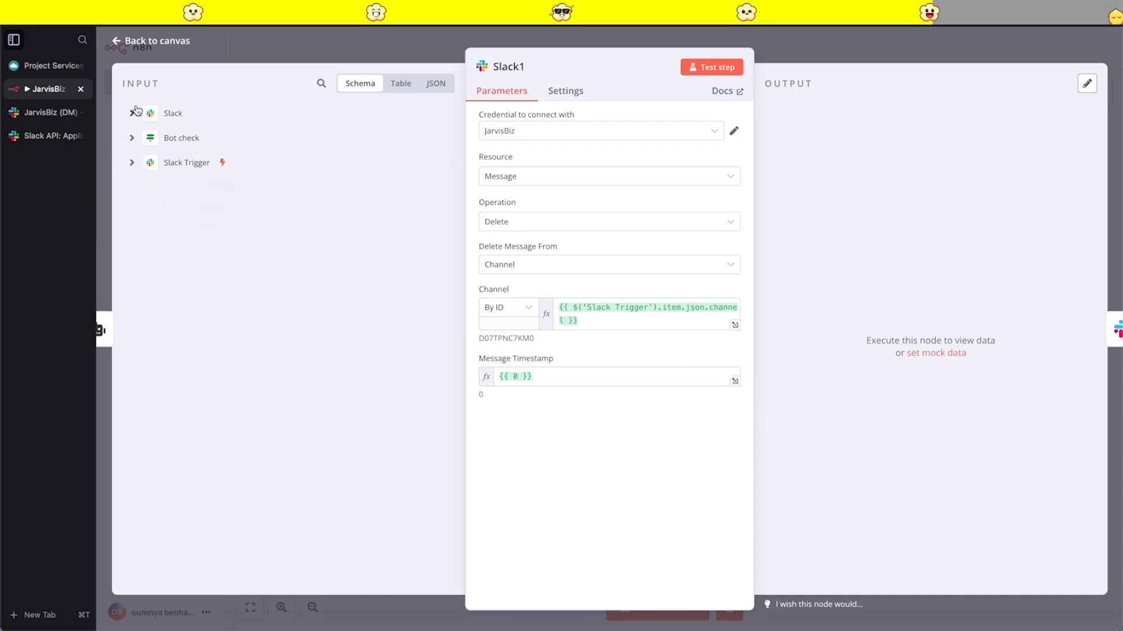
{"action": "left_click", "coordinate": [131, 113]}
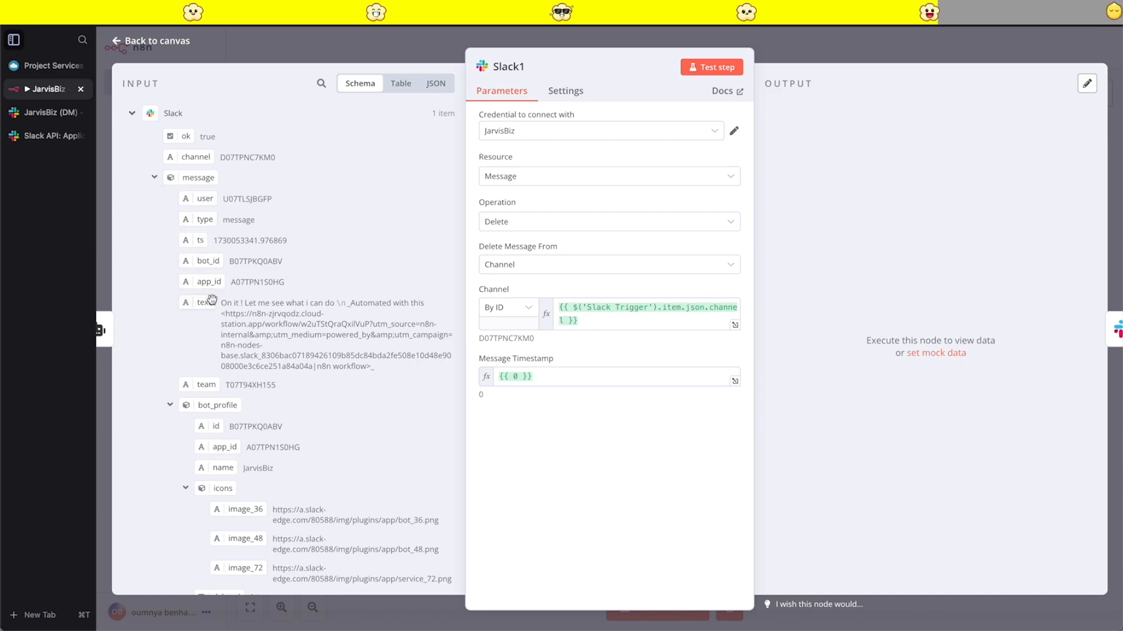
{"action": "left_click", "coordinate": [171, 405]}
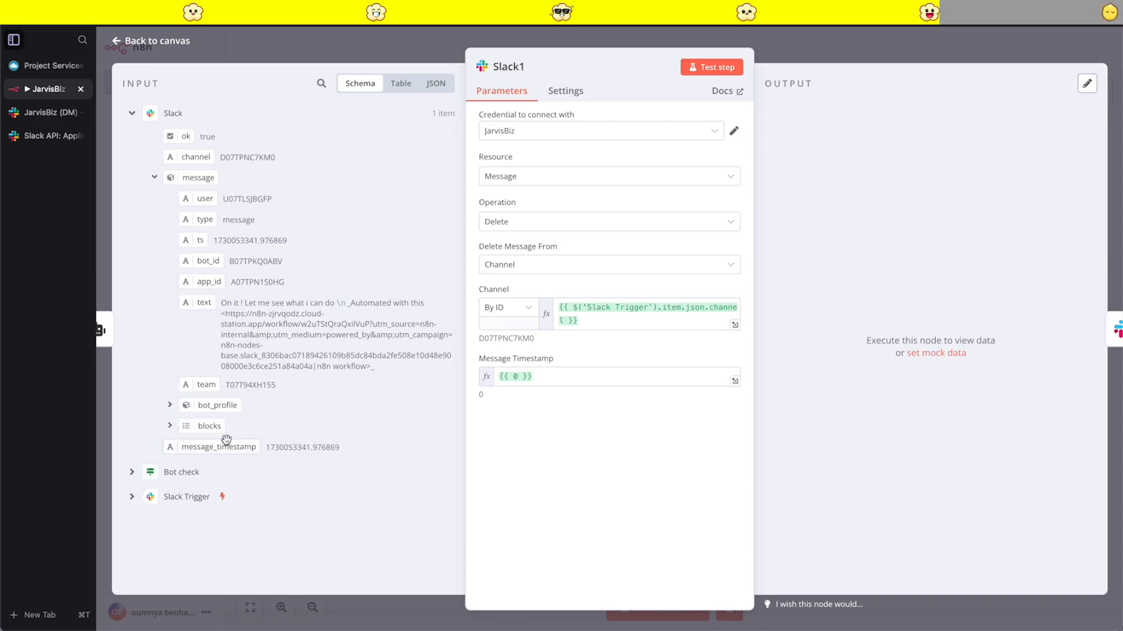
{"action": "left_click_drag", "start_coordinate": [239, 451], "coordinate": [585, 397]}
{"action": "left_click", "coordinate": [566, 374]}
{"action": "triple_click", "coordinate": [567, 374]}
{"action": "key", "text": "BackSpace"}
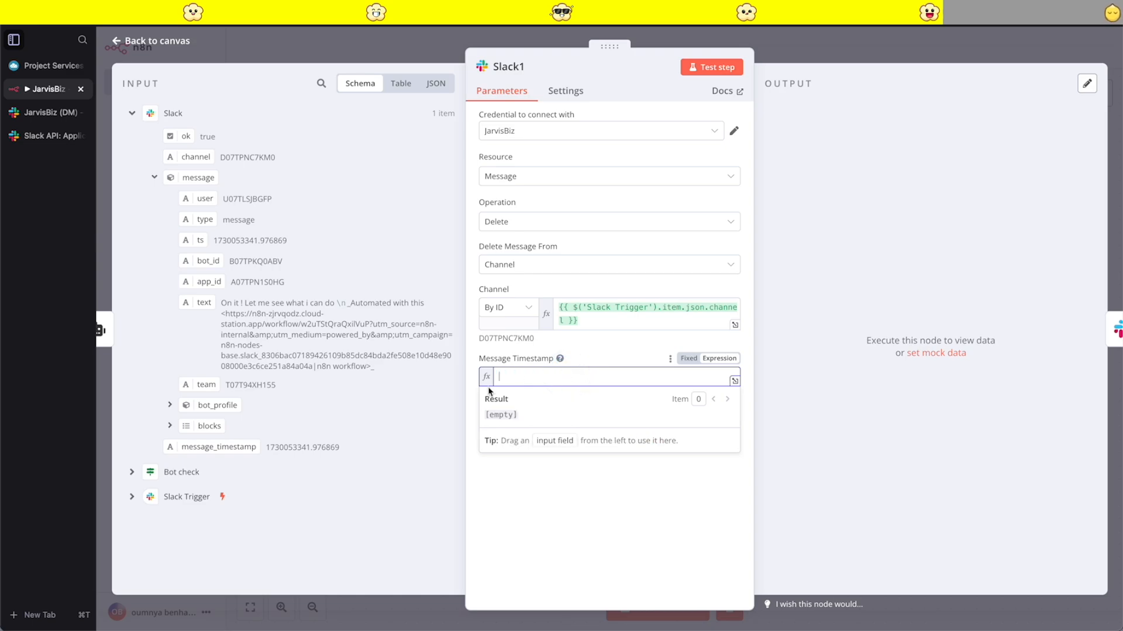
{"action": "left_click_drag", "start_coordinate": [228, 448], "coordinate": [526, 391]}
{"action": "left_click", "coordinate": [586, 532]}
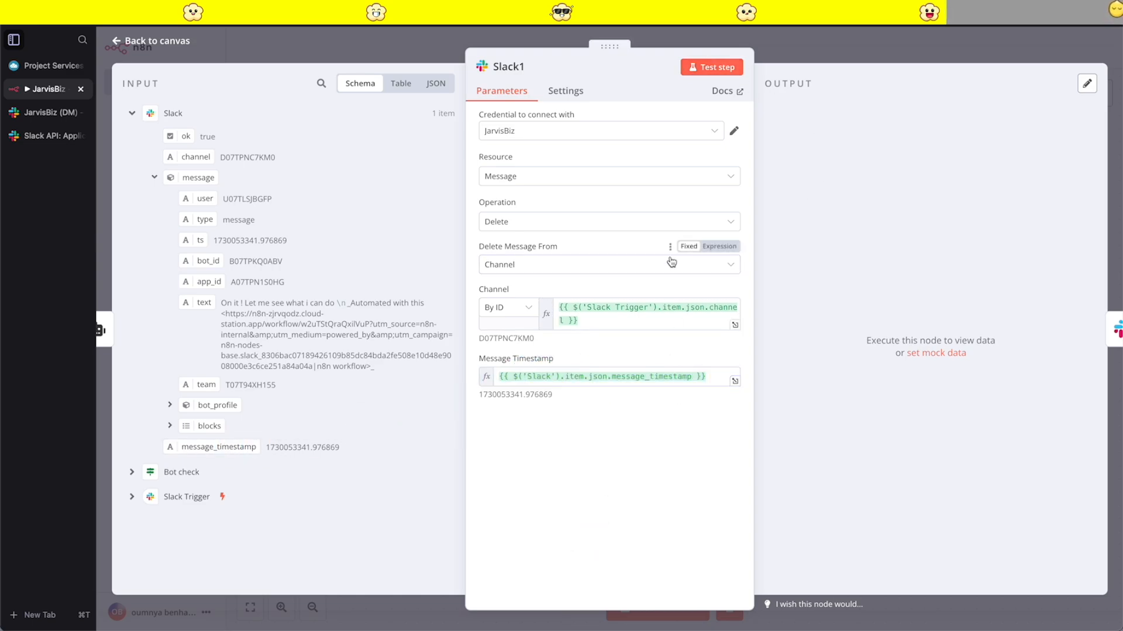
{"action": "left_click", "coordinate": [849, 48]}
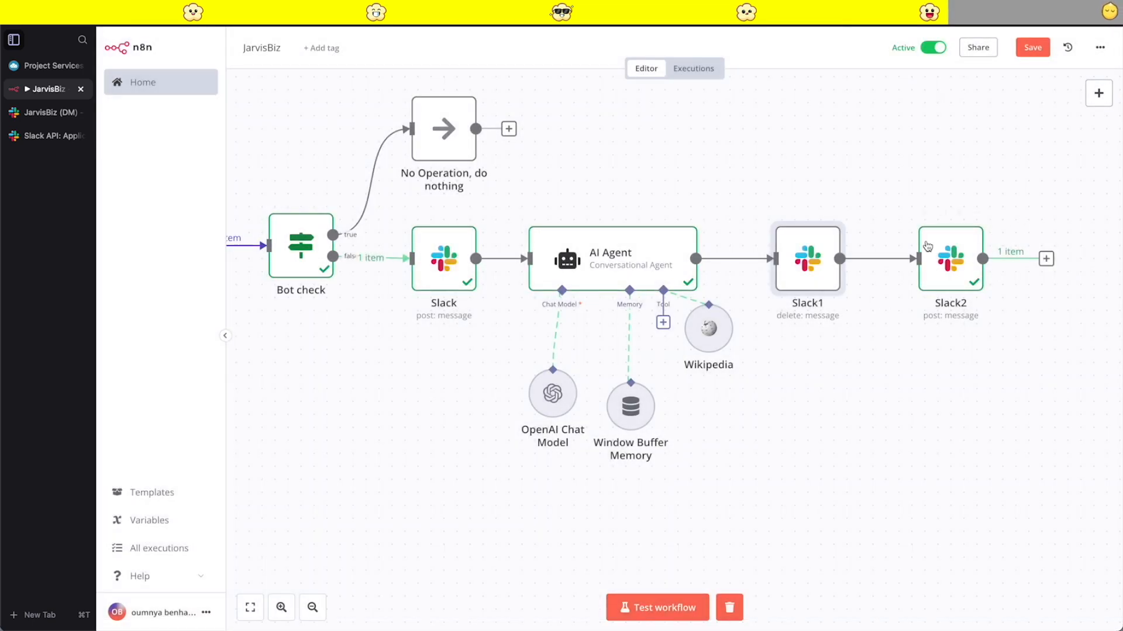
- Rename the Slack node between Bot check and AI Agent as "Init Message"
{"action": "left_click", "coordinate": [445, 264]}
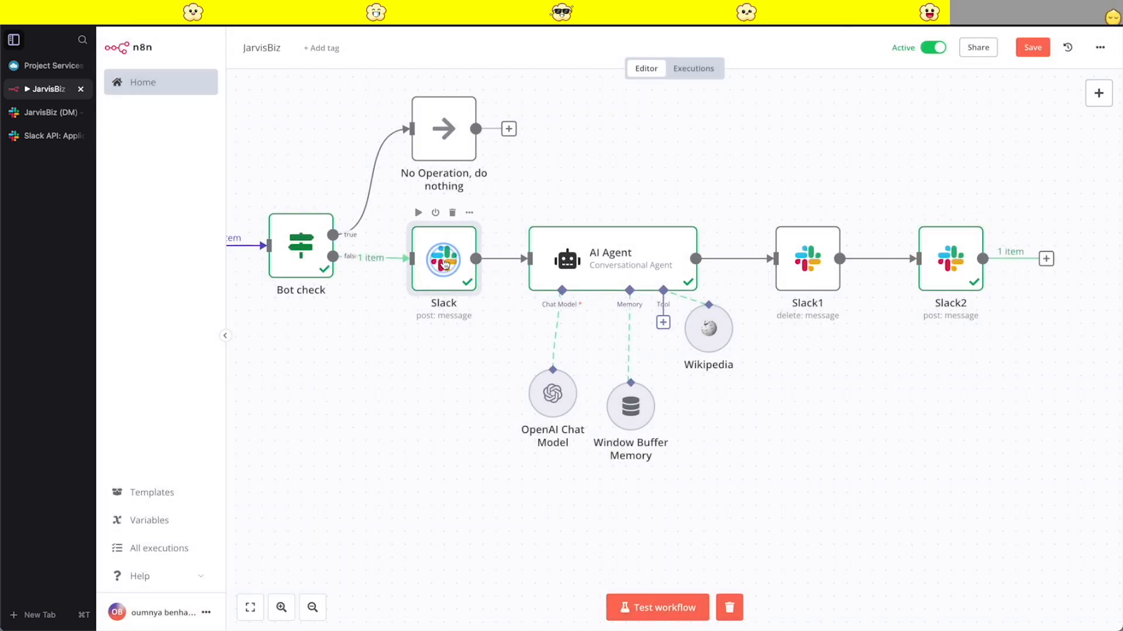
{"action": "double_click", "coordinate": [445, 264]}
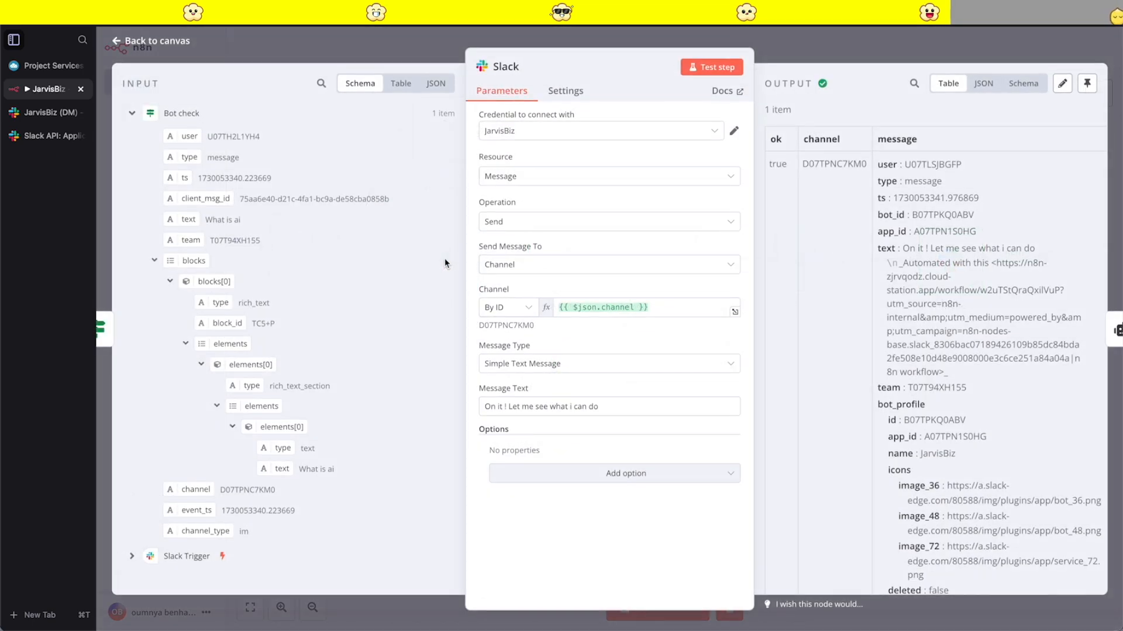
{"action": "left_click", "coordinate": [522, 66]}
{"action": "double_click", "coordinate": [555, 59]}
{"action": "key", "text": "BackSpace"}
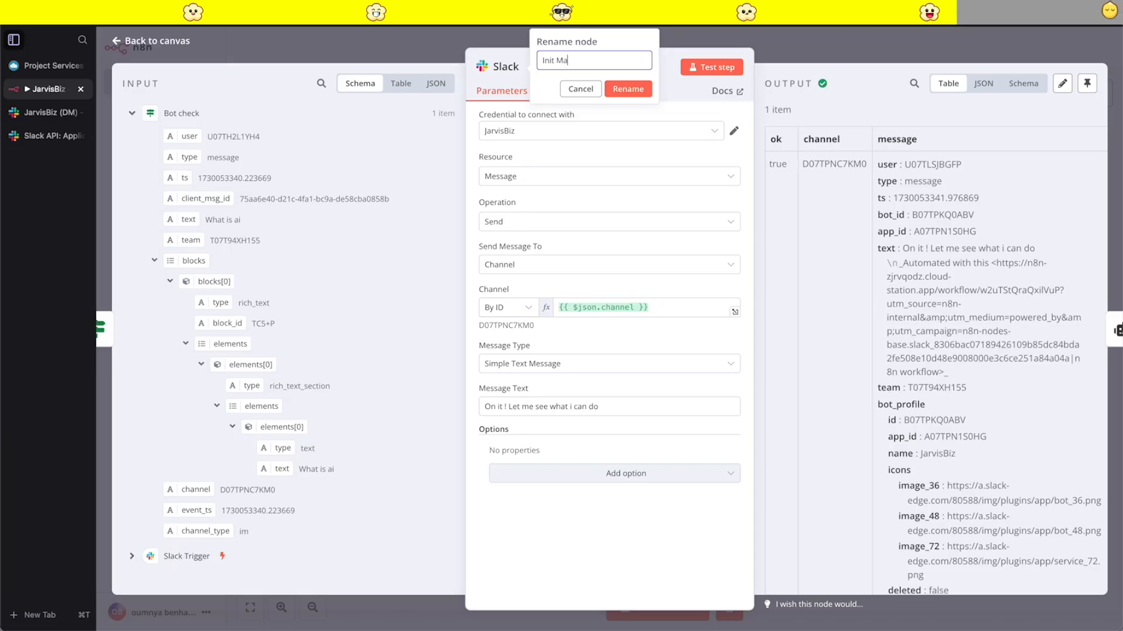
{"action": "left_click", "coordinate": [628, 89]}
{"action": "left_click", "coordinate": [873, 49]}
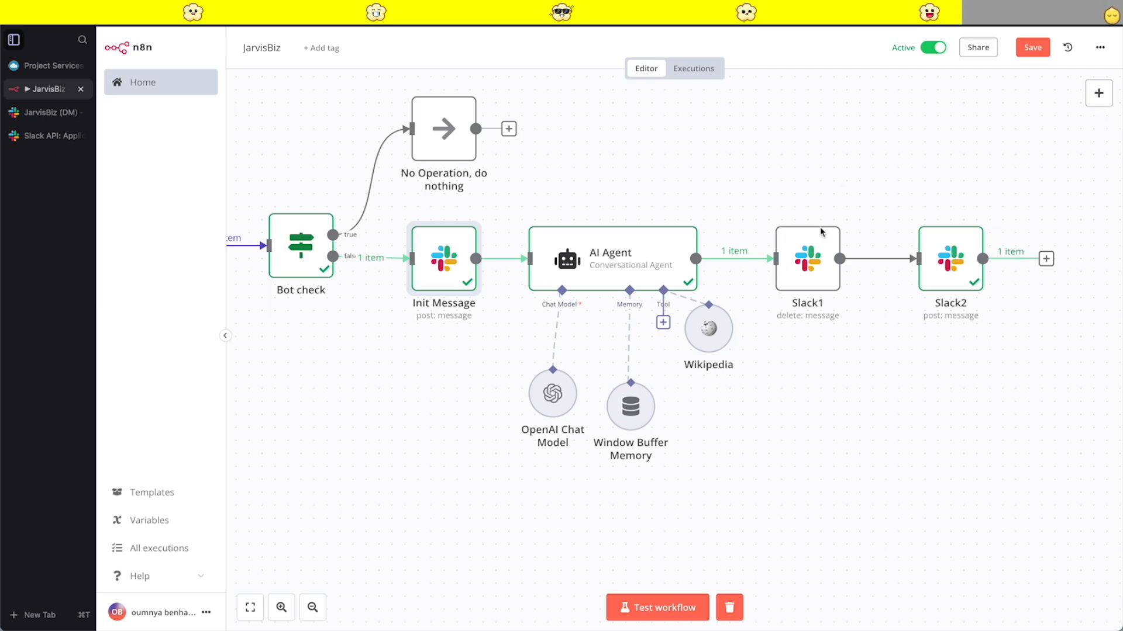
- Rename the Slack node that deletes the message as "delete init message"
{"action": "double_click", "coordinate": [809, 253]}
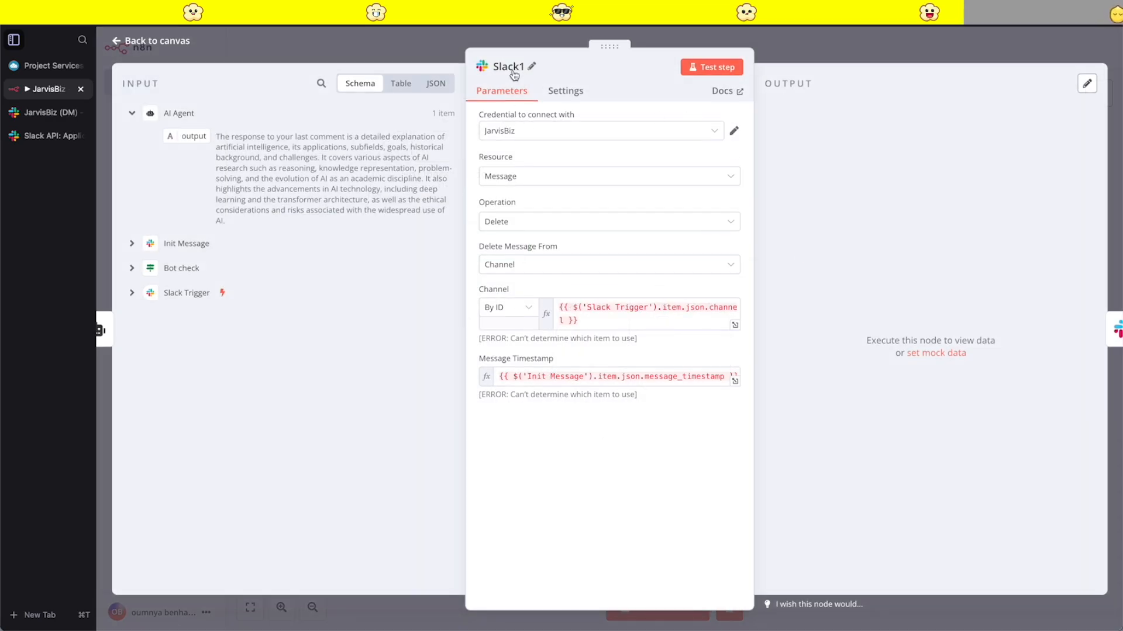
{"action": "left_click", "coordinate": [531, 69]}
{"action": "double_click", "coordinate": [556, 60]}
{"action": "type", "text": "delete init me"}
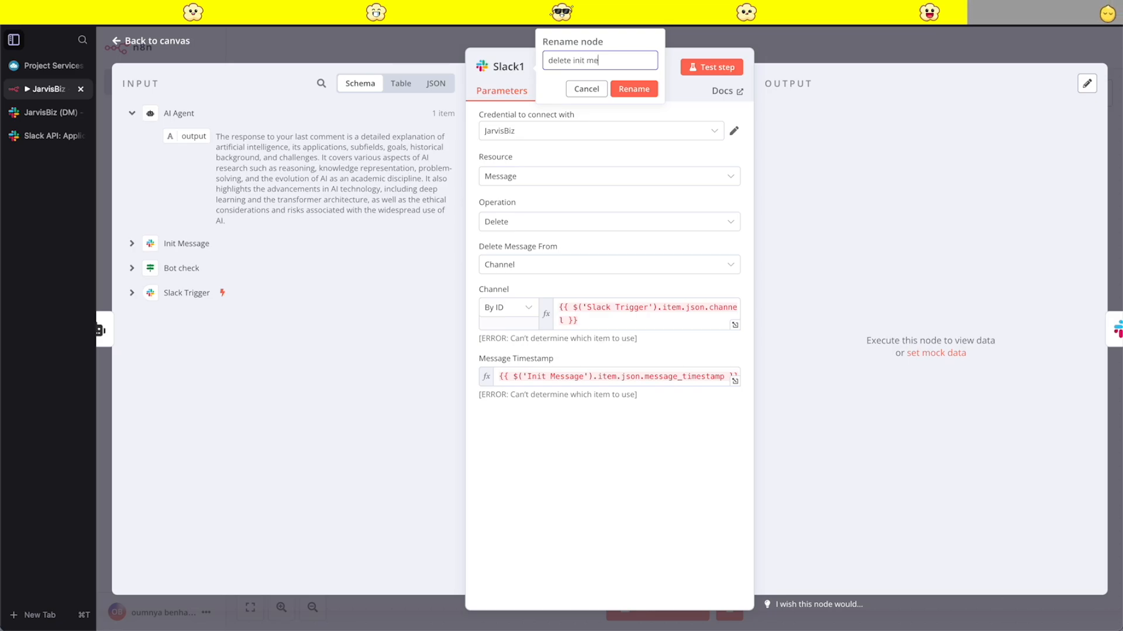
{"action": "type", "text": "ssage"}
{"action": "left_click", "coordinate": [634, 90]}
{"action": "left_click", "coordinate": [903, 50]}
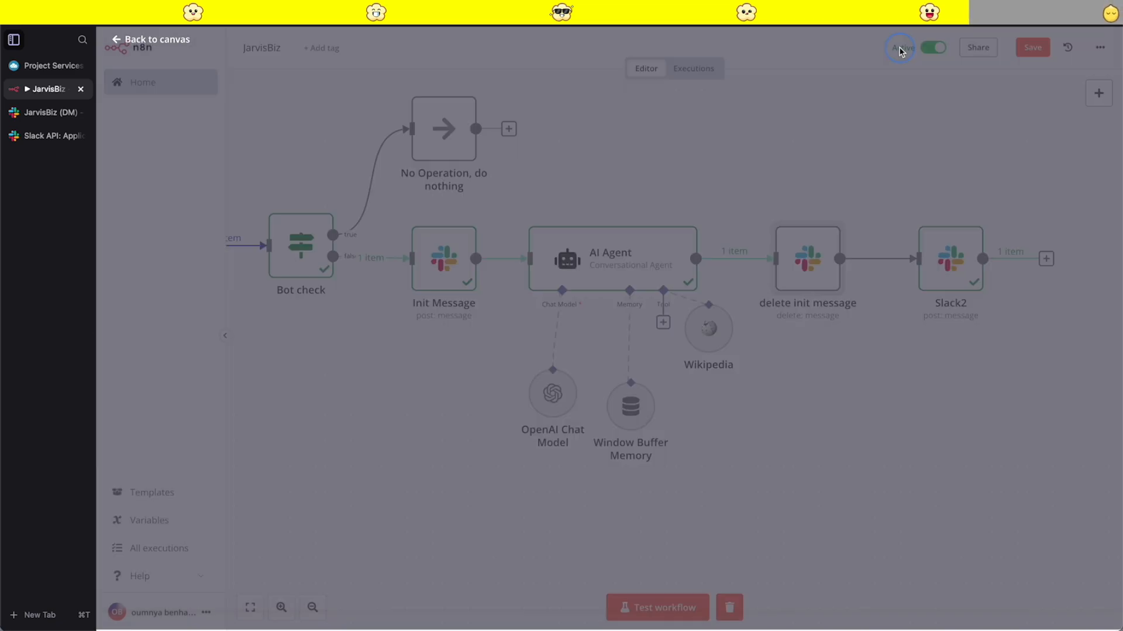
- Rename the last Slack node as "Final response" and save the workflow
{"action": "double_click", "coordinate": [952, 277]}
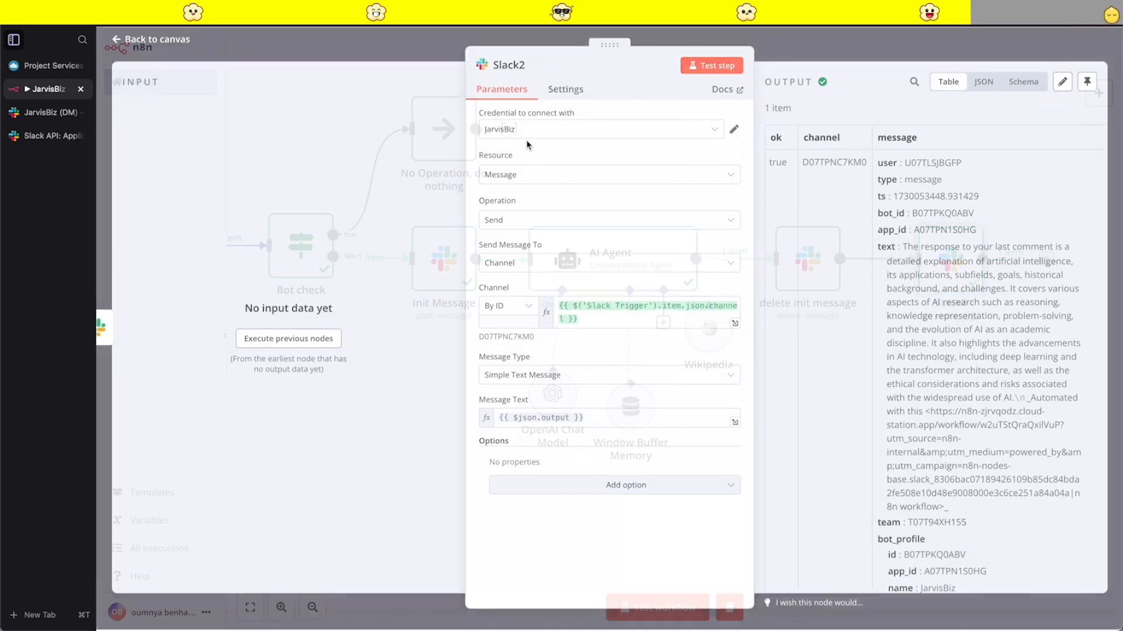
{"action": "left_click", "coordinate": [531, 68]}
{"action": "double_click", "coordinate": [562, 61]}
{"action": "type", "text": "Final res"}
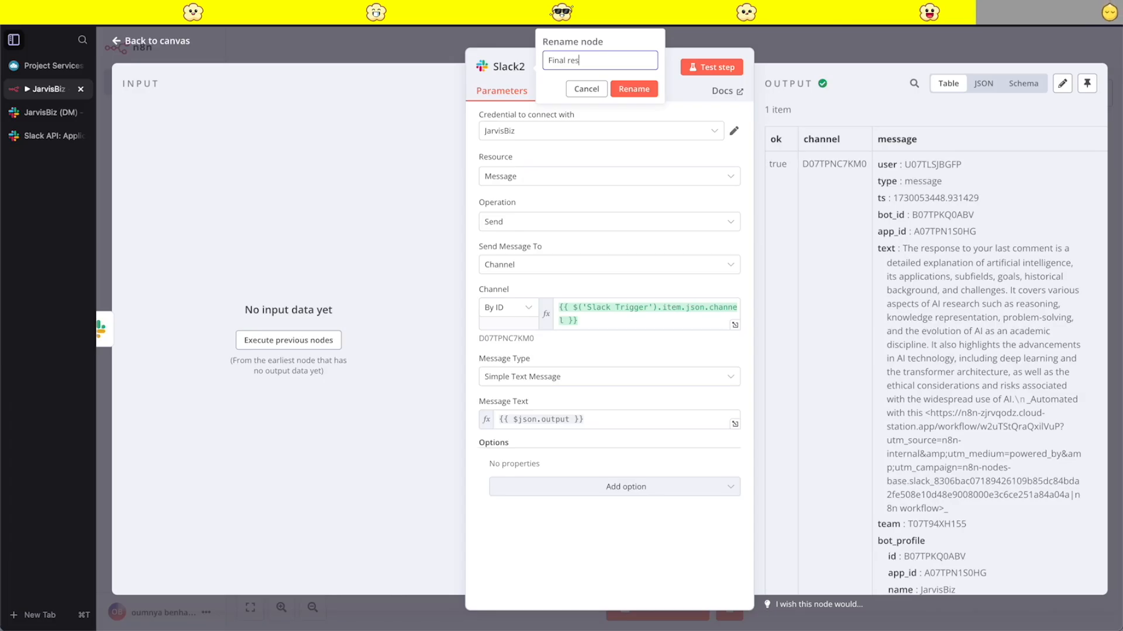
{"action": "left_click", "coordinate": [632, 89]}
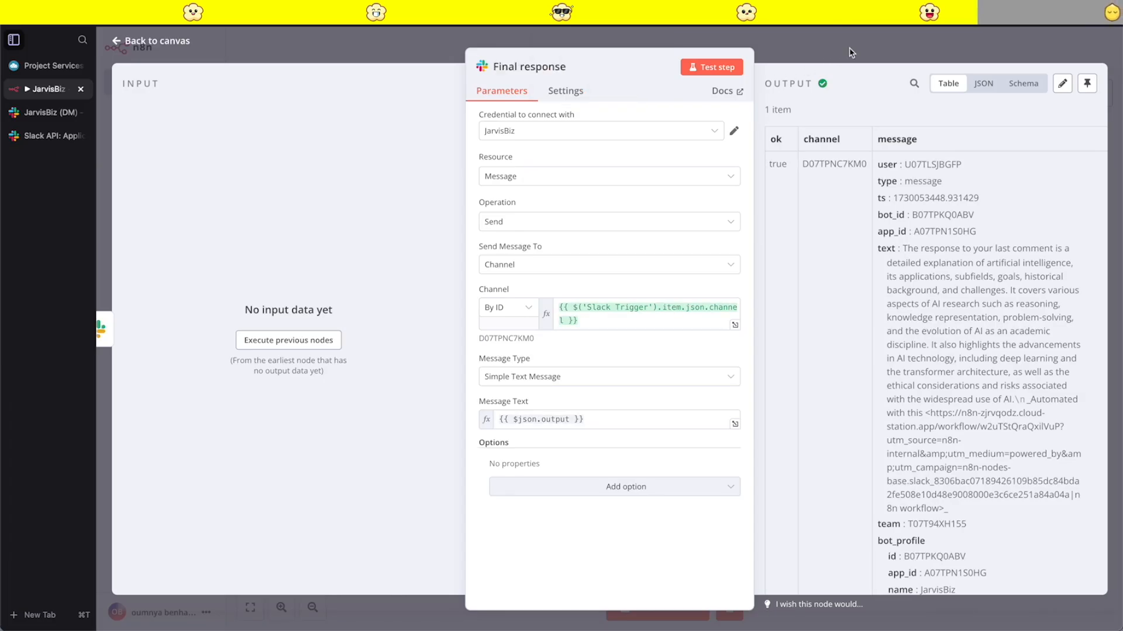
{"action": "left_click", "coordinate": [850, 52]}
{"action": "left_click", "coordinate": [1032, 58]}
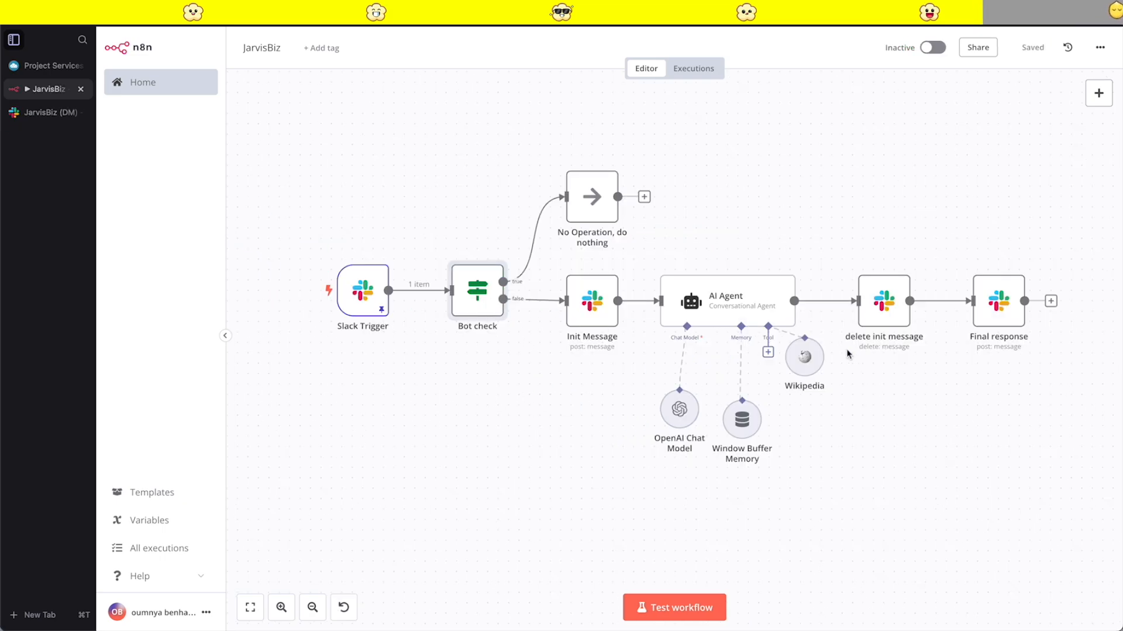
- Review the channel and message timestamp expressions of the delete init message node
{"action": "left_click", "coordinate": [932, 404]}
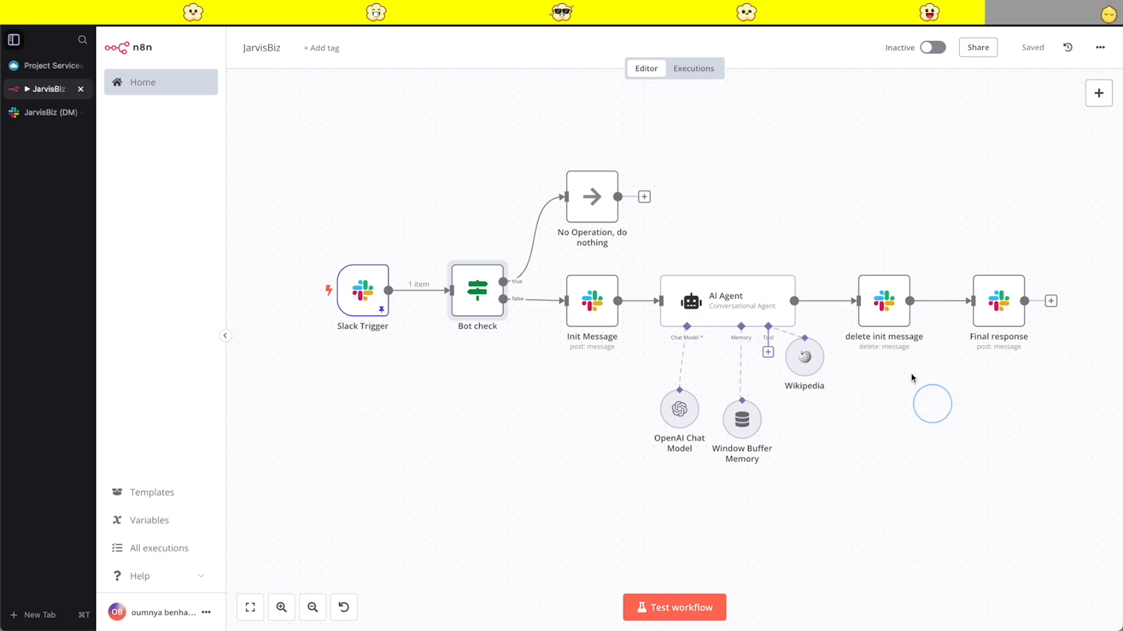
{"action": "double_click", "coordinate": [880, 326]}
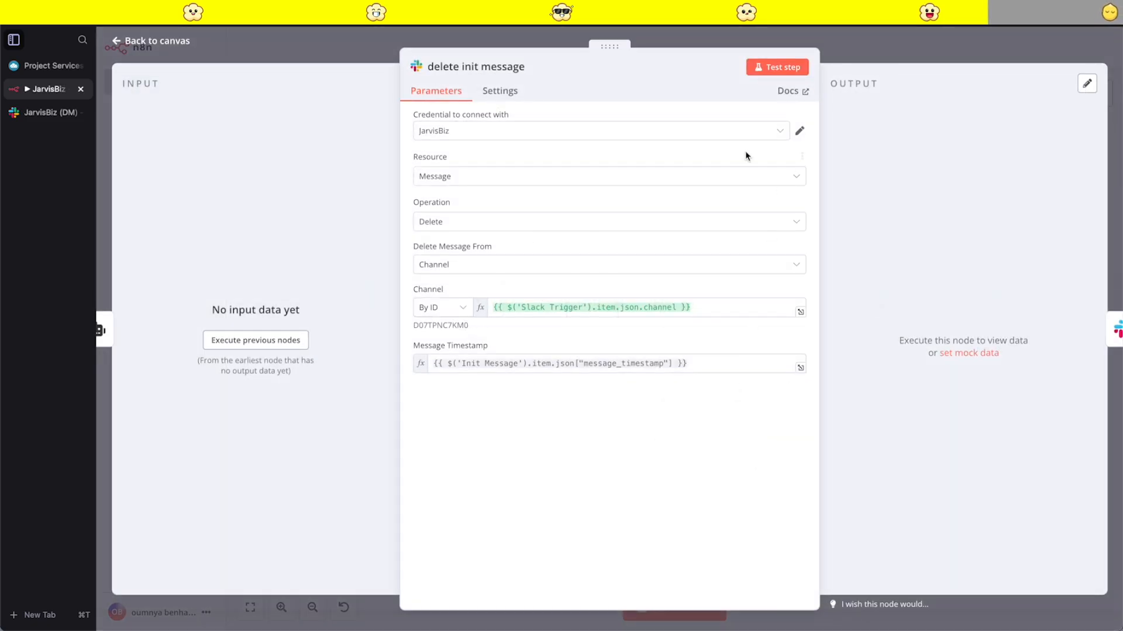
{"action": "left_click", "coordinate": [970, 48]}
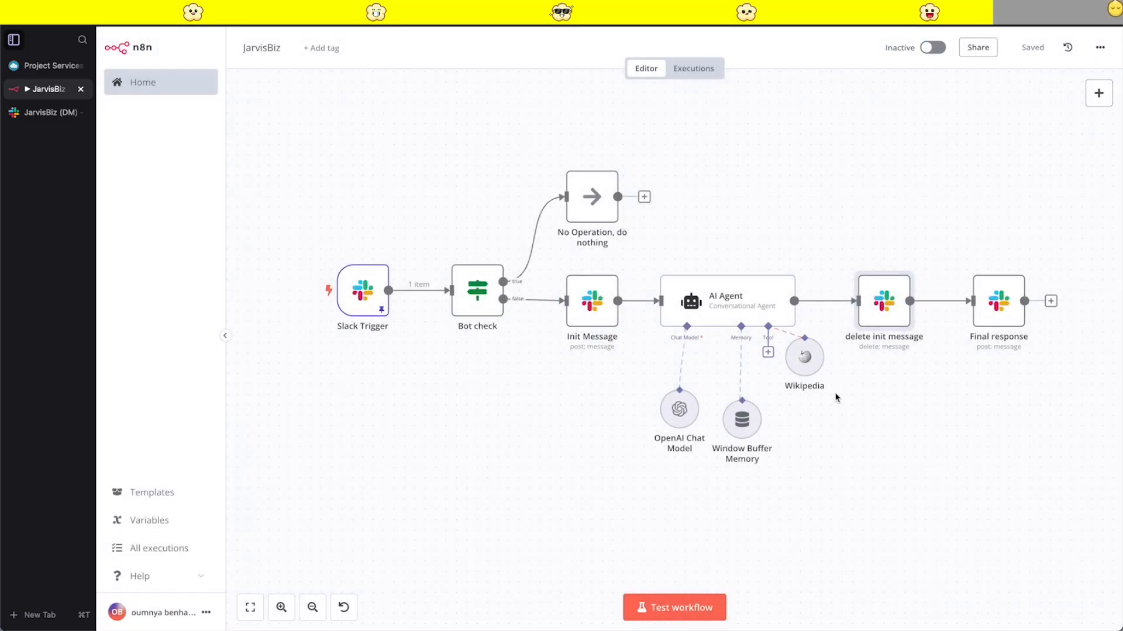
- Add the Custom Bot Profile Photo option to the Final response node with Image URL as the photo type
{"action": "double_click", "coordinate": [984, 321]}
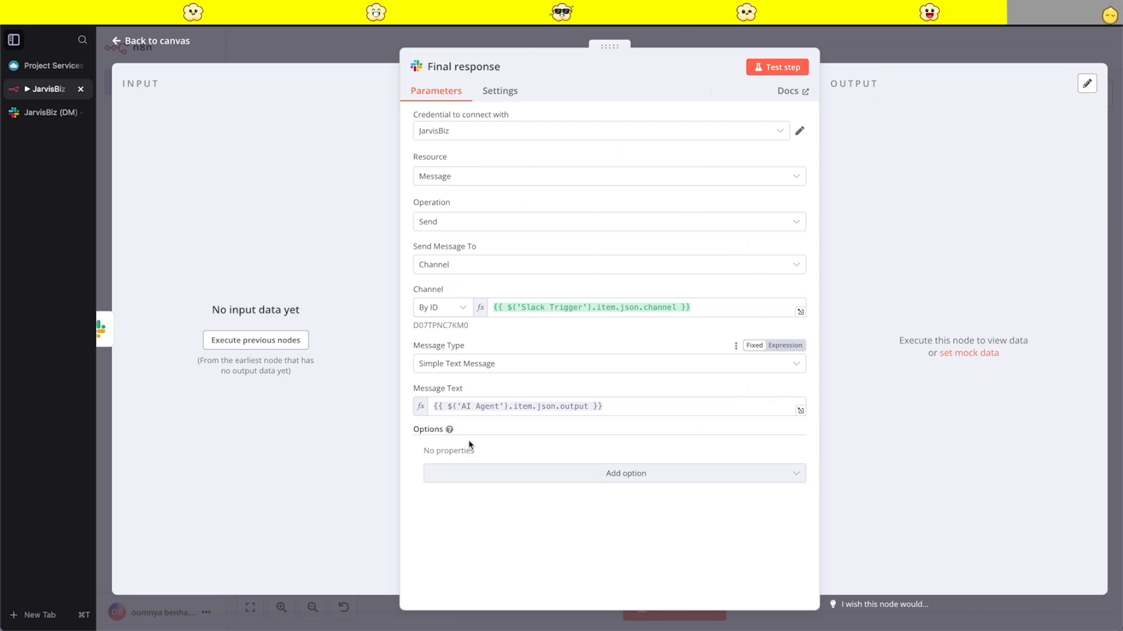
{"action": "left_click", "coordinate": [592, 476]}
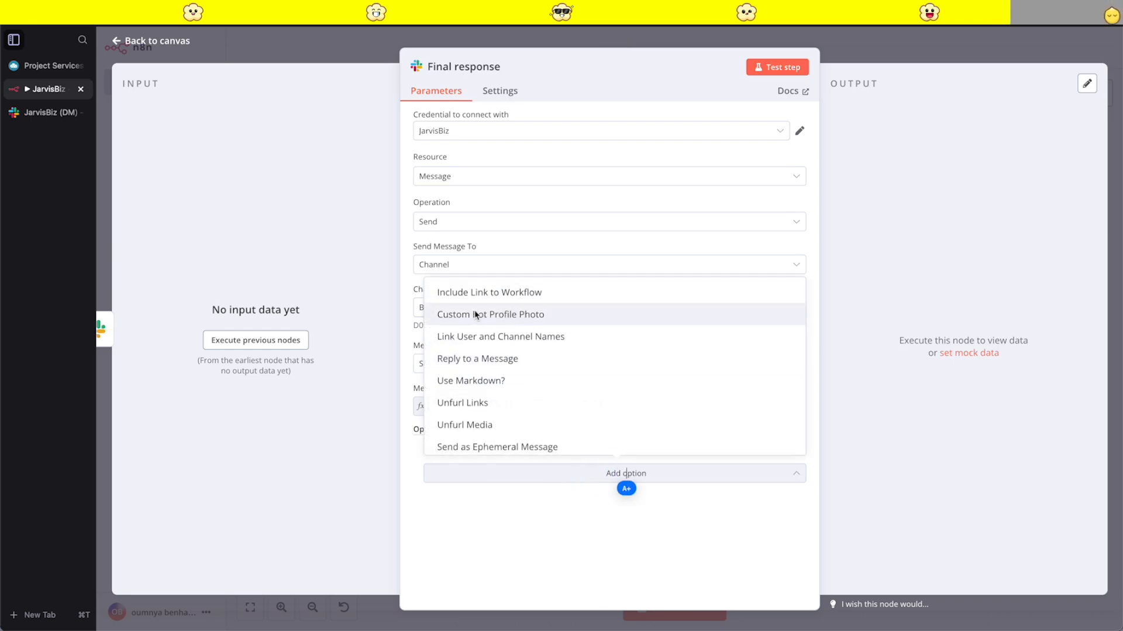
{"action": "left_click", "coordinate": [526, 314]}
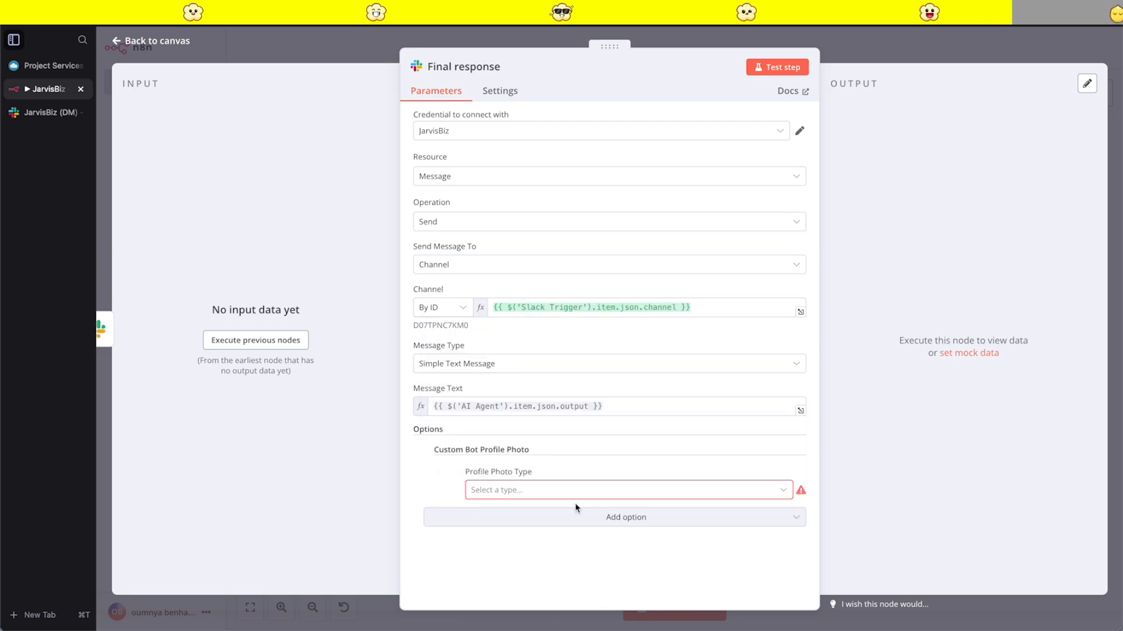
{"action": "left_click", "coordinate": [641, 497]}
{"action": "left_click", "coordinate": [493, 521]}
{"action": "scroll", "coordinate": [491, 523], "scroll_direction": "down", "scroll_amount": 1}
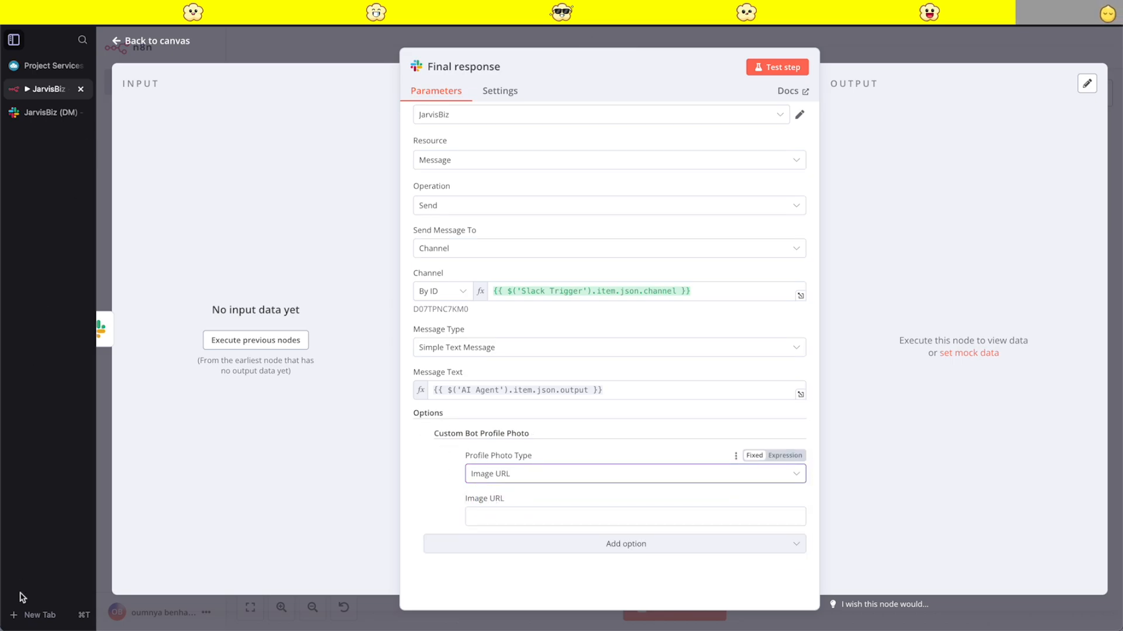
- Open the JarvisBiz app on the Slack API site in a new browser tab and go to its app icon settings
{"action": "left_click", "coordinate": [28, 616]}
{"action": "type", "text": "api"}
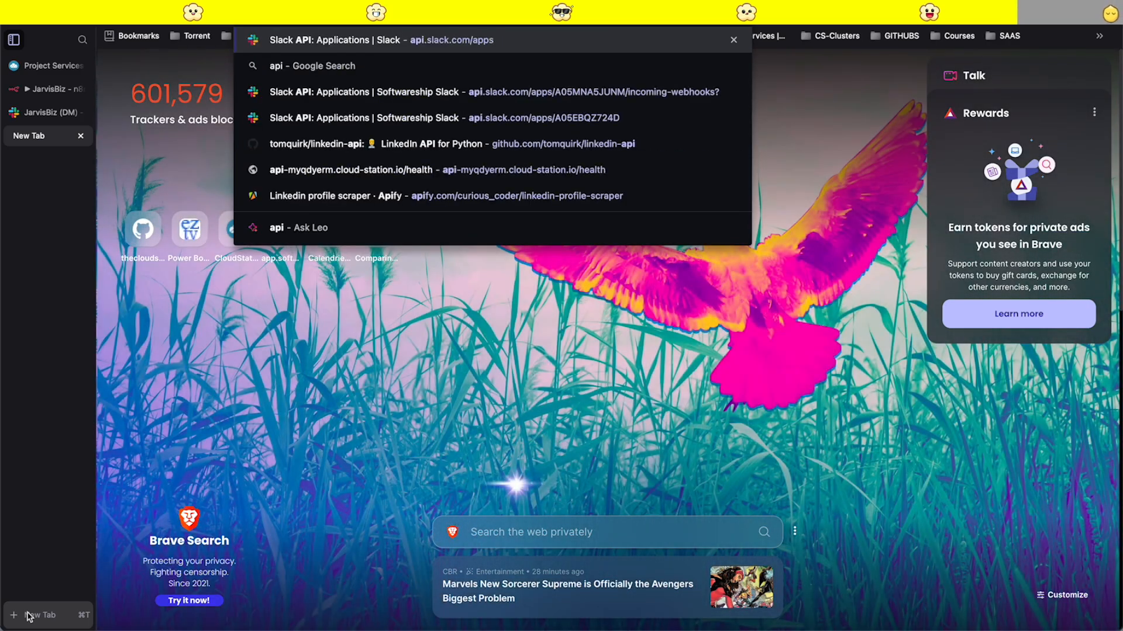
{"action": "key", "text": "Return"}
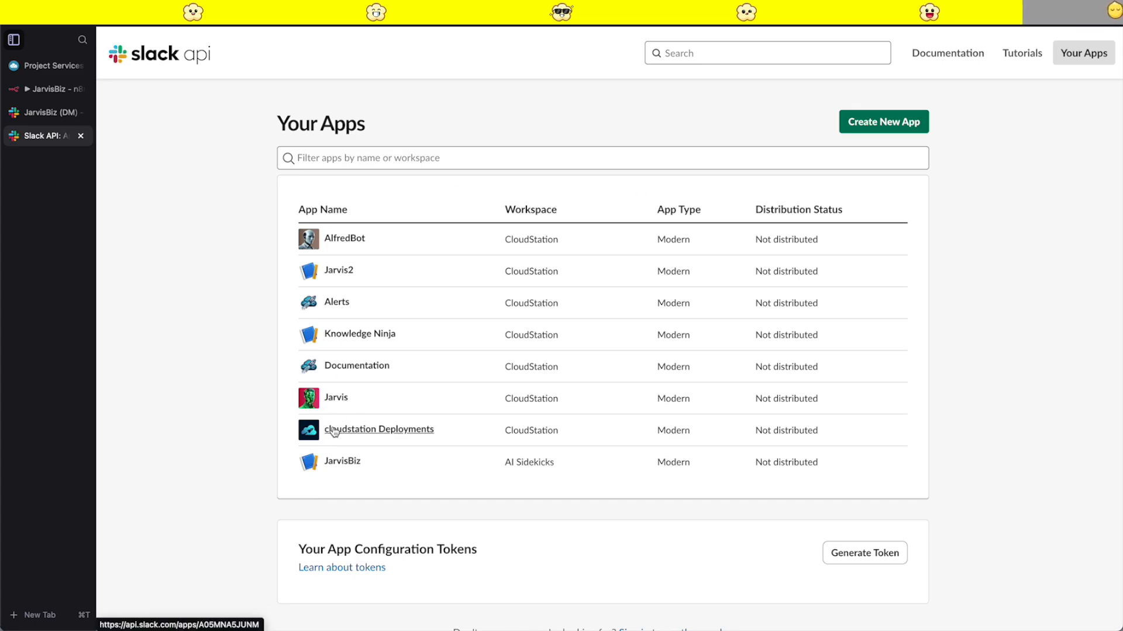
{"action": "left_click", "coordinate": [335, 463]}
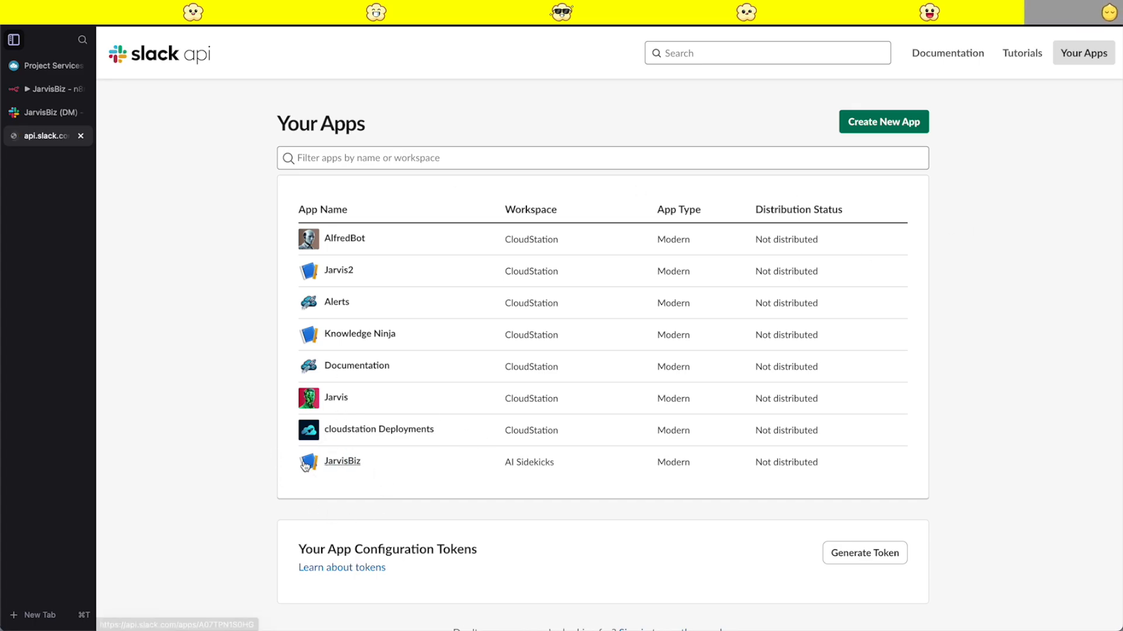
{"action": "scroll", "coordinate": [513, 372], "scroll_direction": "down", "scroll_amount": 15}
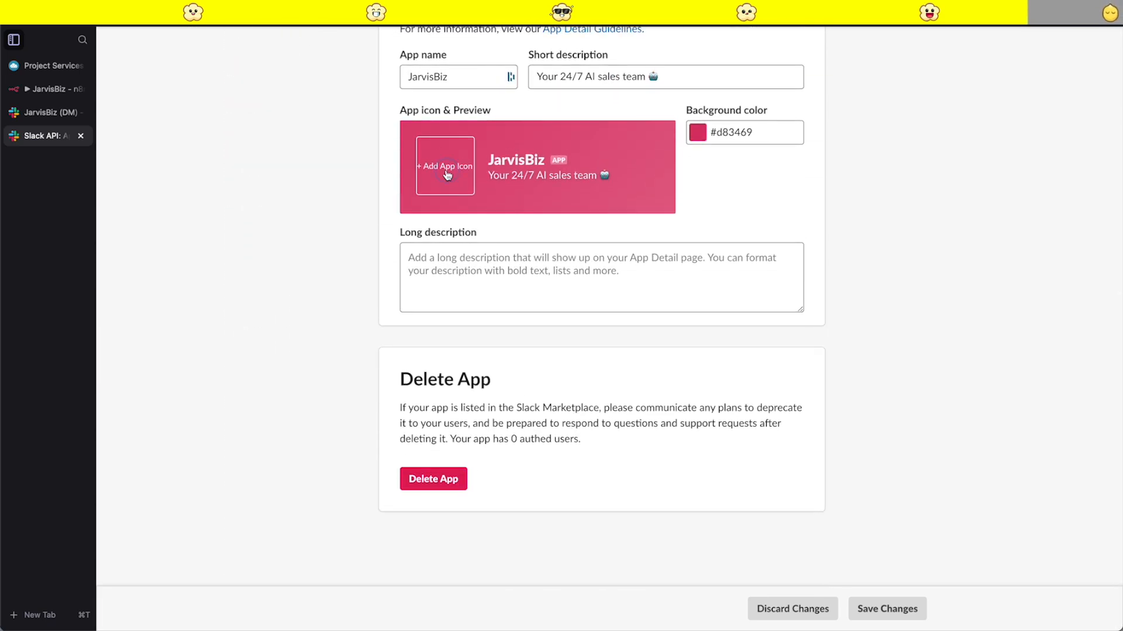
- Upload JARVIS.png from the Workflows folder in Downloads as the JarvisBiz app icon
{"action": "left_click", "coordinate": [458, 182]}
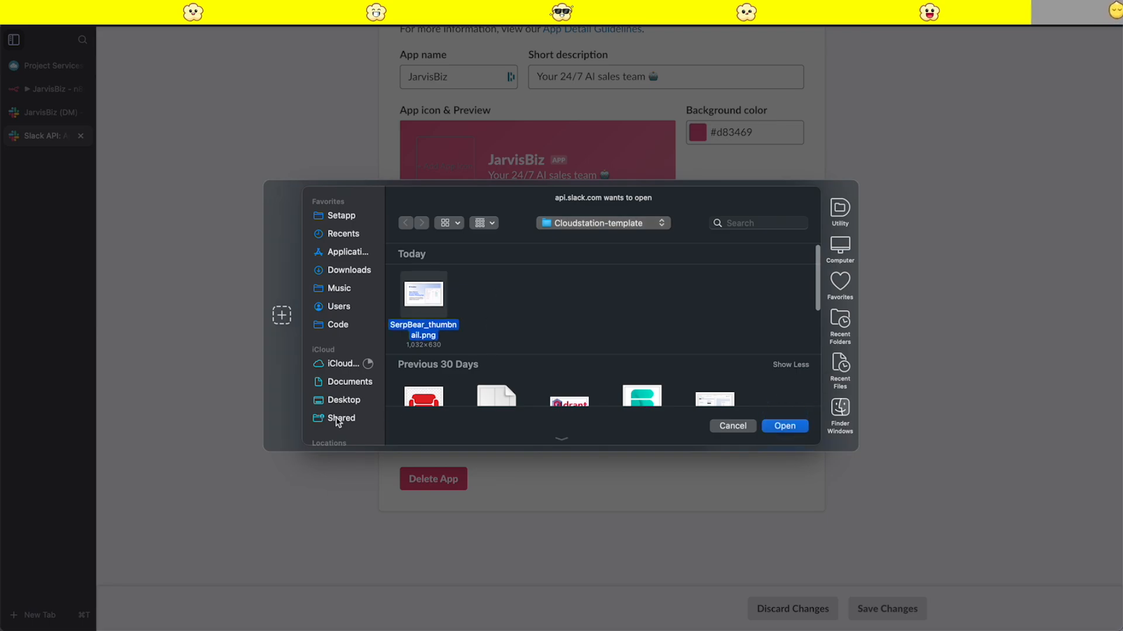
{"action": "left_click", "coordinate": [348, 270]}
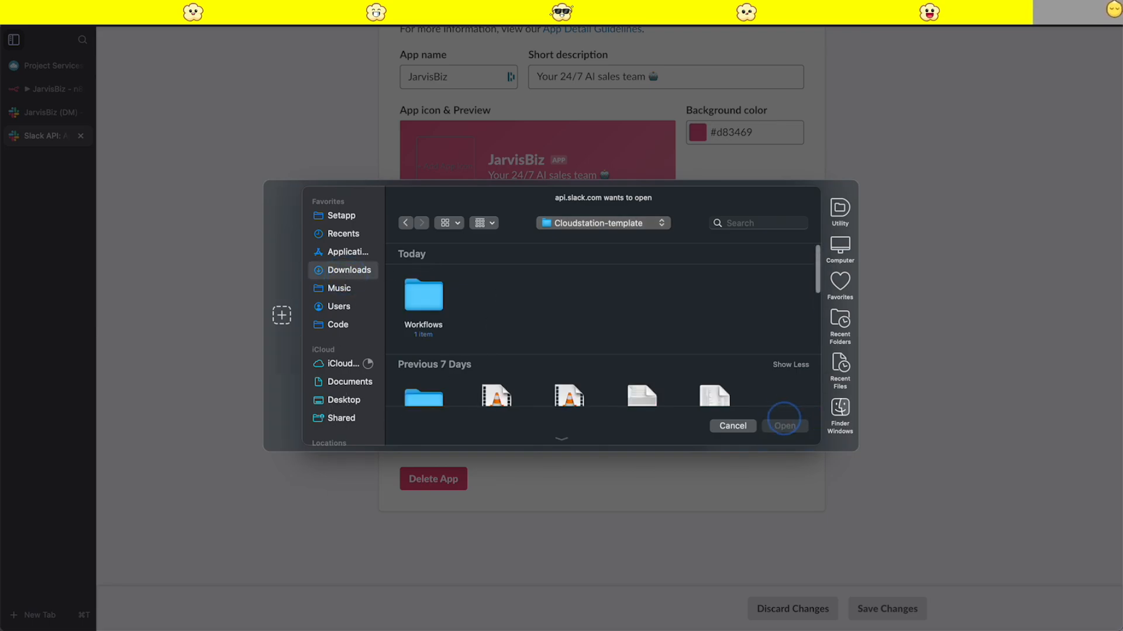
{"action": "scroll", "coordinate": [458, 328], "scroll_direction": "up", "scroll_amount": 3}
{"action": "double_click", "coordinate": [423, 298]}
{"action": "left_click", "coordinate": [417, 303]}
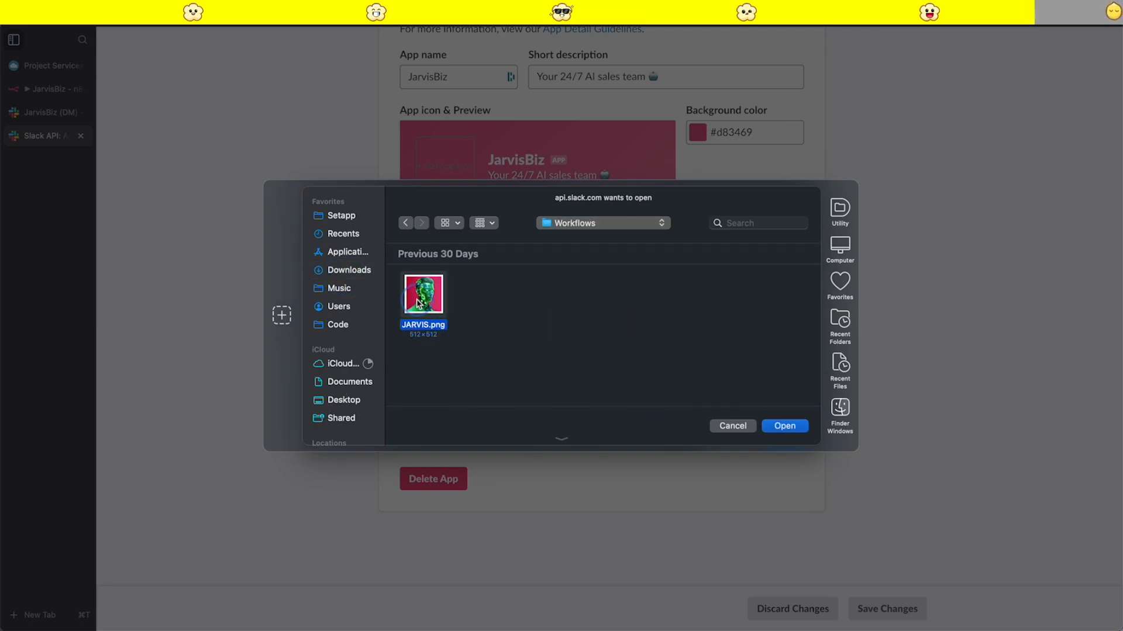
{"action": "left_click", "coordinate": [787, 427]}
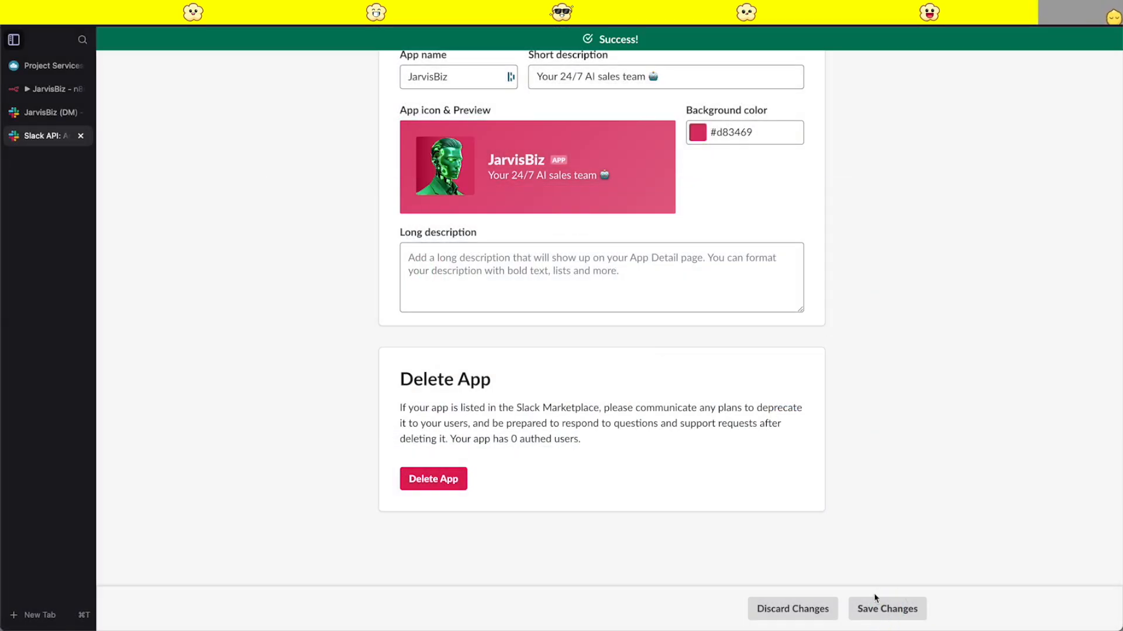
- Open the uploaded app icon in its own browser tab, copy its image URL, and close the image and Slack API tabs
{"action": "right_click", "coordinate": [450, 168]}
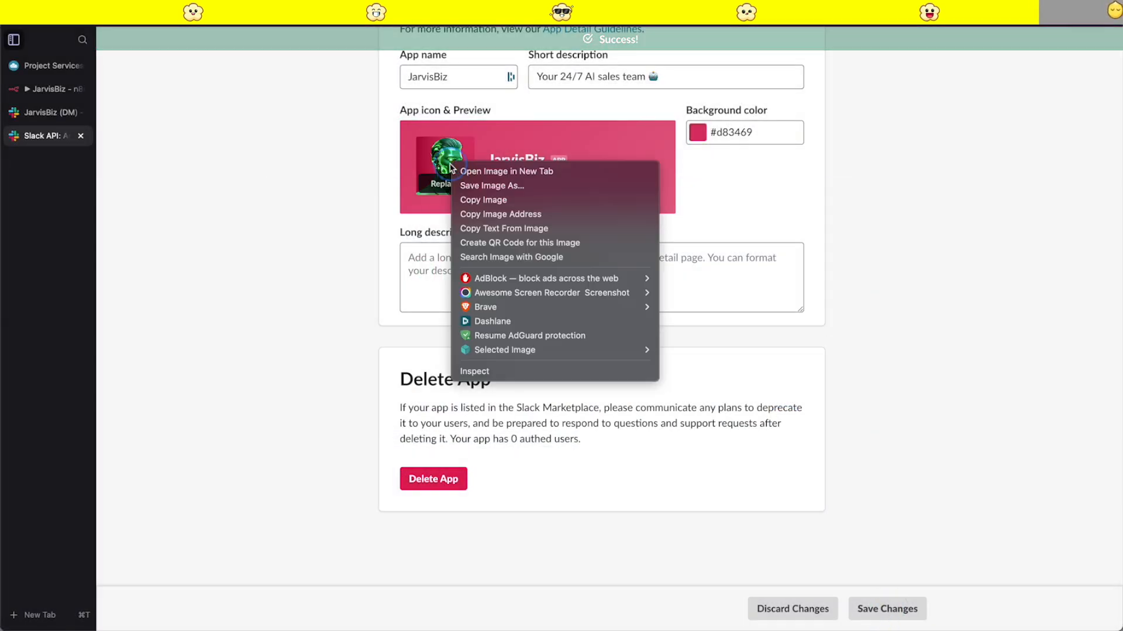
{"action": "left_click", "coordinate": [501, 171]}
{"action": "left_click", "coordinate": [35, 161]}
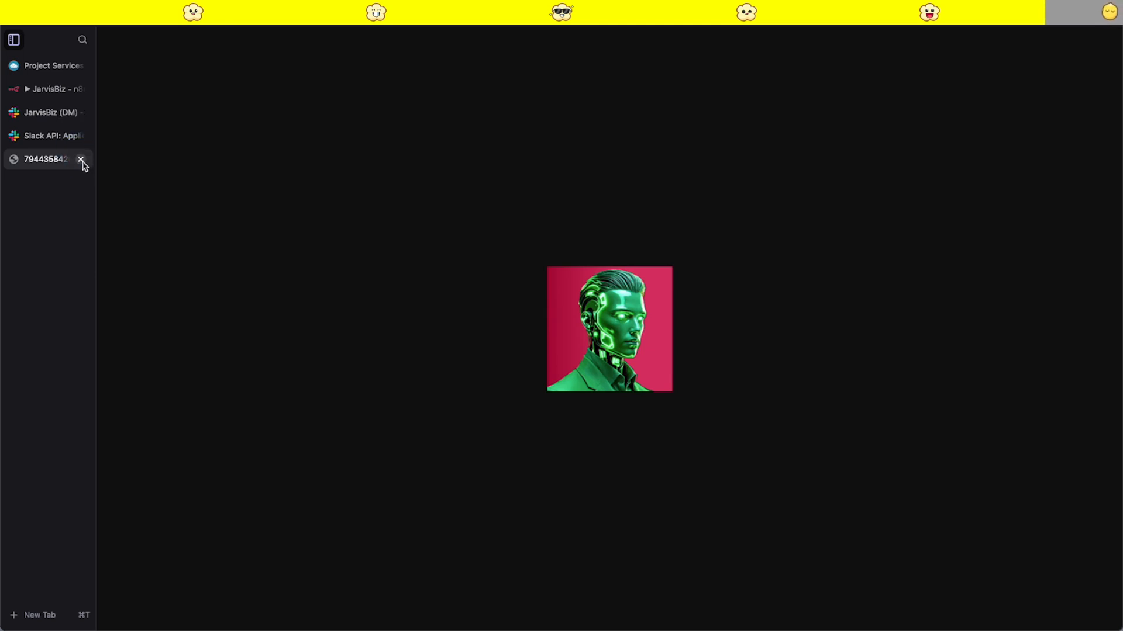
{"action": "left_click", "coordinate": [81, 159]}
{"action": "left_click", "coordinate": [80, 135]}
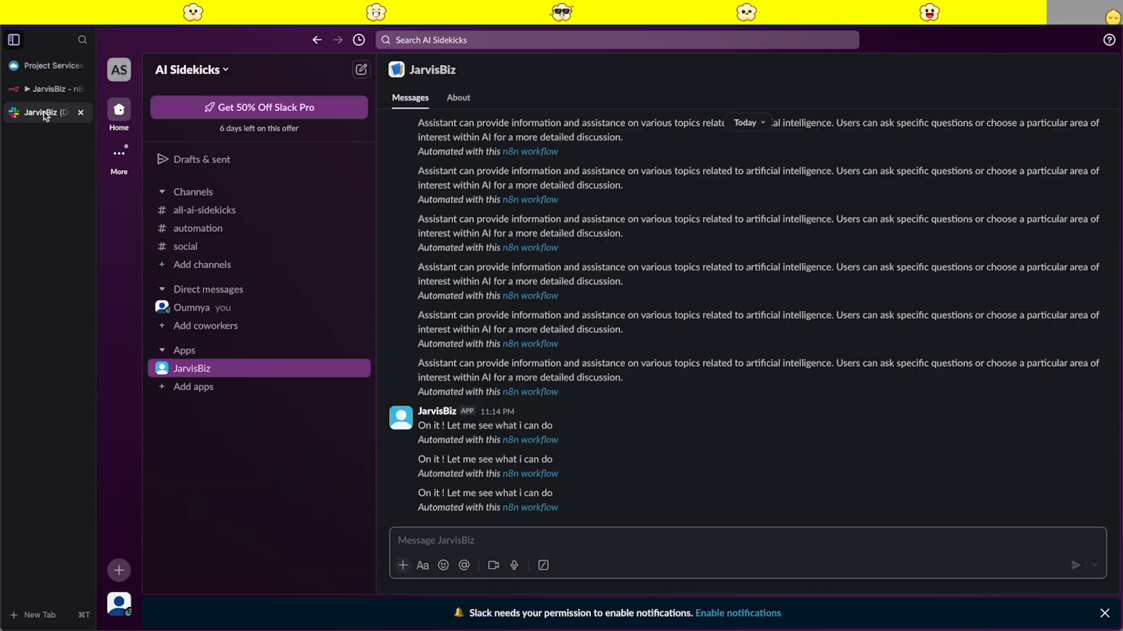
- In the n8n workflow, paste the copied icon URL as the Image URL of the Final response node's Custom Bot Profile Photo
{"action": "left_click", "coordinate": [51, 88]}
{"action": "left_click", "coordinate": [491, 472]}
{"action": "key", "text": "super+v"}
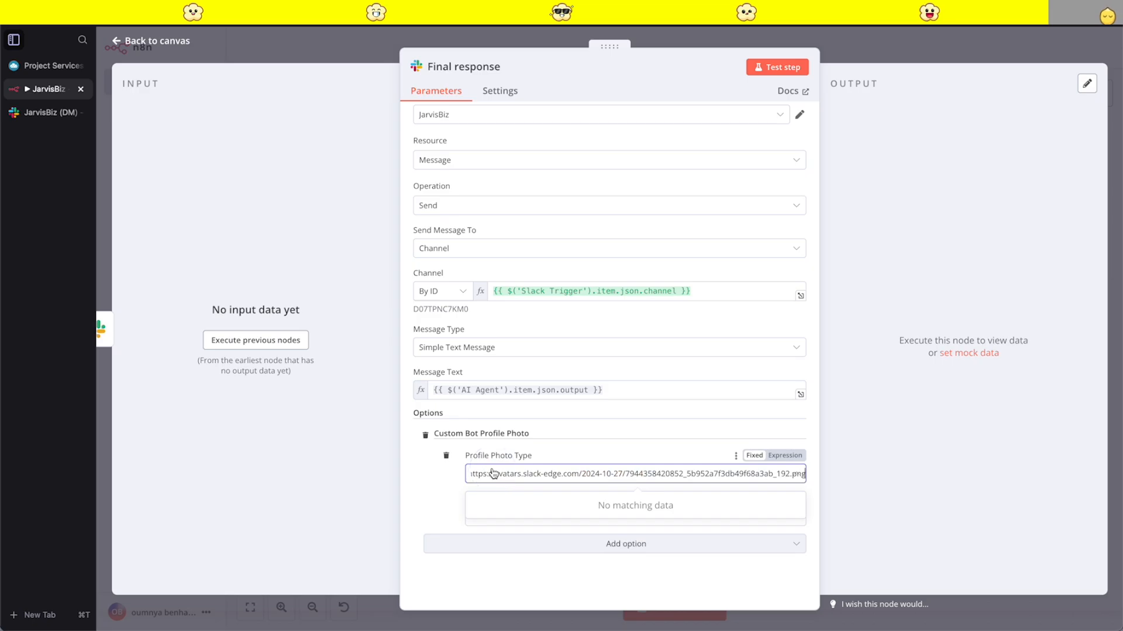
{"action": "left_click", "coordinate": [846, 68]}
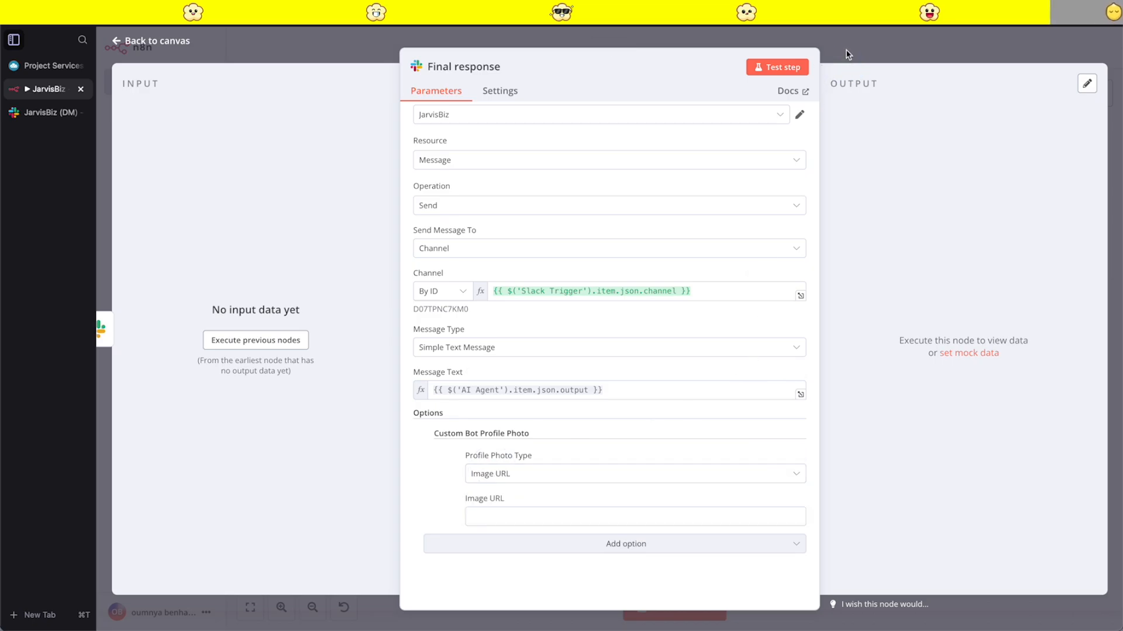
{"action": "left_click", "coordinate": [529, 515]}
{"action": "key", "text": "super+v"}
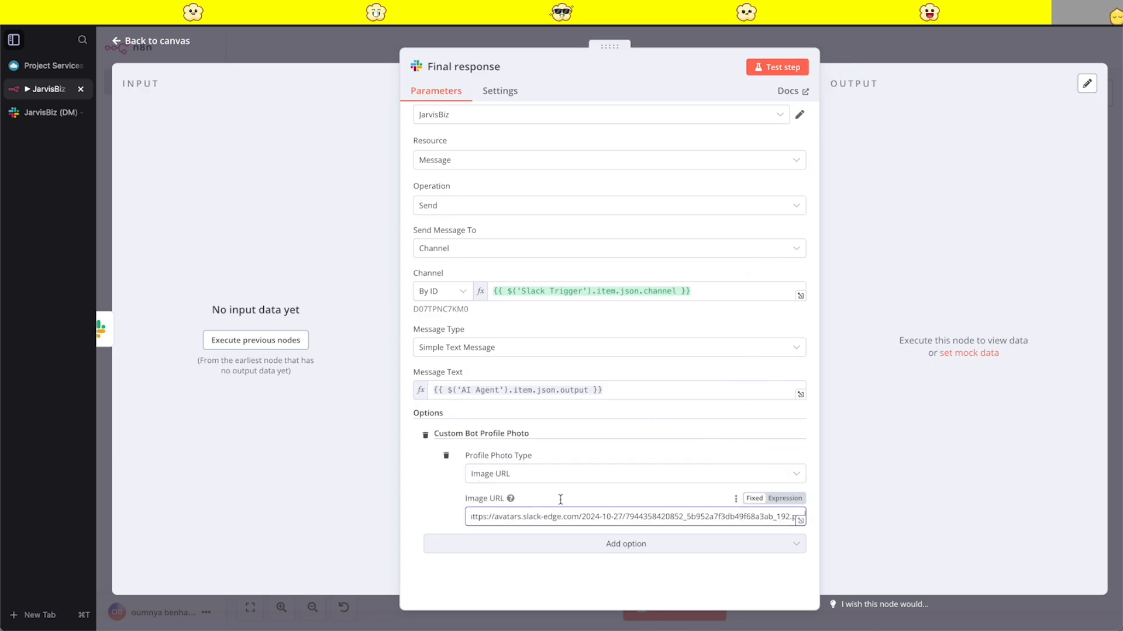
{"action": "left_click", "coordinate": [876, 61]}
- Add a Custom Bot Profile Photo to the Init Message node with type Image URL and the copied icon URL, and save the workflow
{"action": "double_click", "coordinate": [590, 303]}
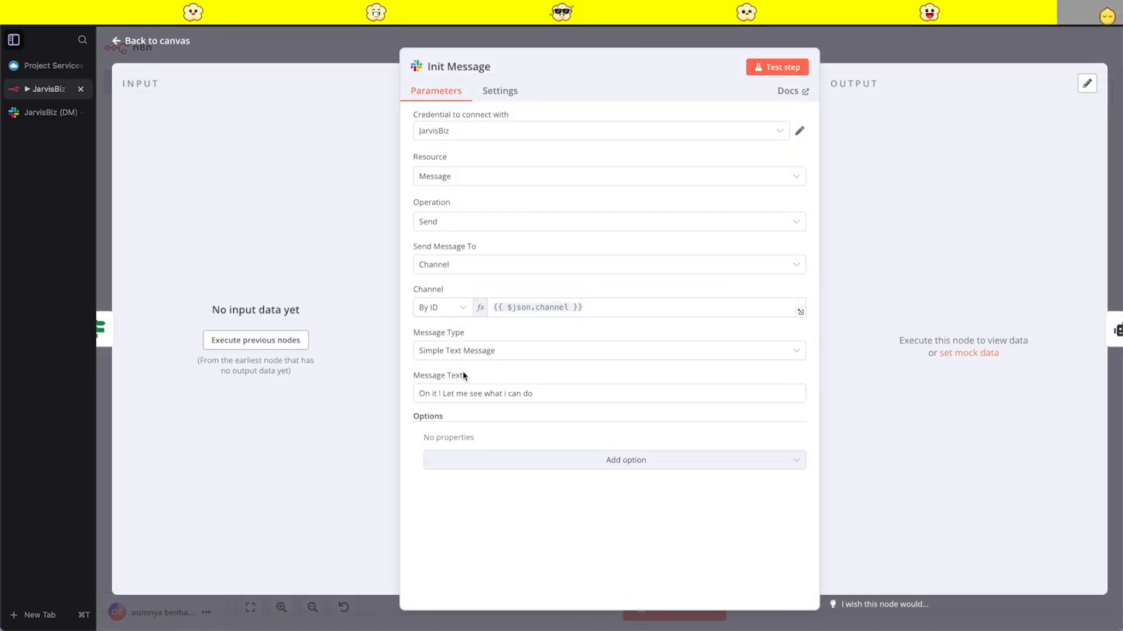
{"action": "left_click", "coordinate": [525, 460]}
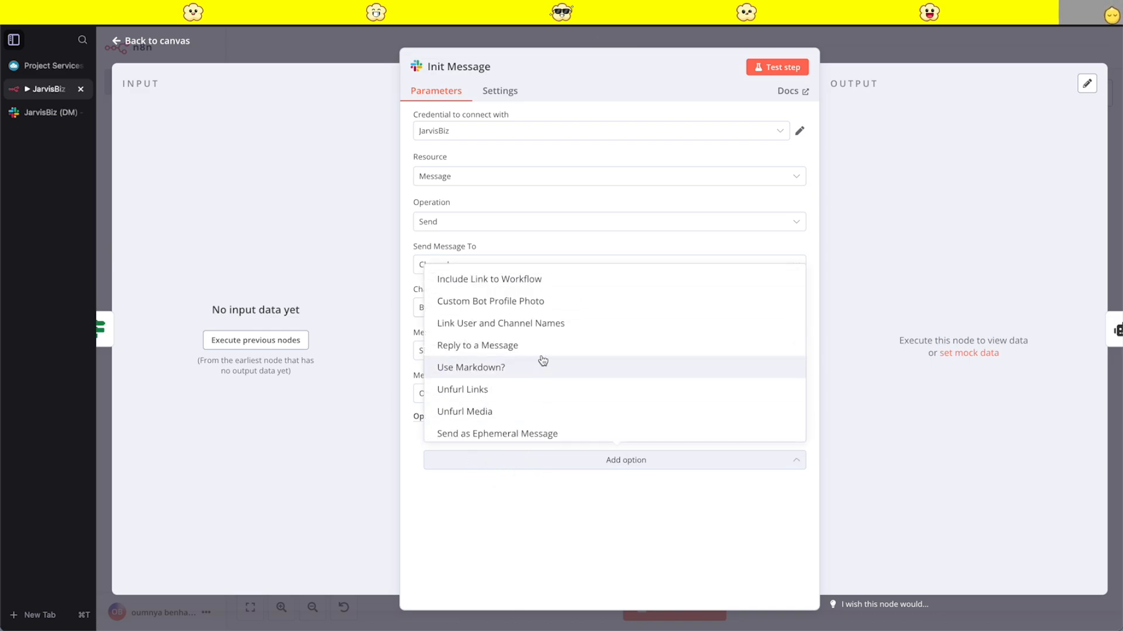
{"action": "left_click", "coordinate": [486, 301]}
{"action": "left_click", "coordinate": [525, 475]}
{"action": "left_click", "coordinate": [498, 509]}
{"action": "left_click", "coordinate": [524, 515]}
{"action": "key", "text": "ctrl+v"}
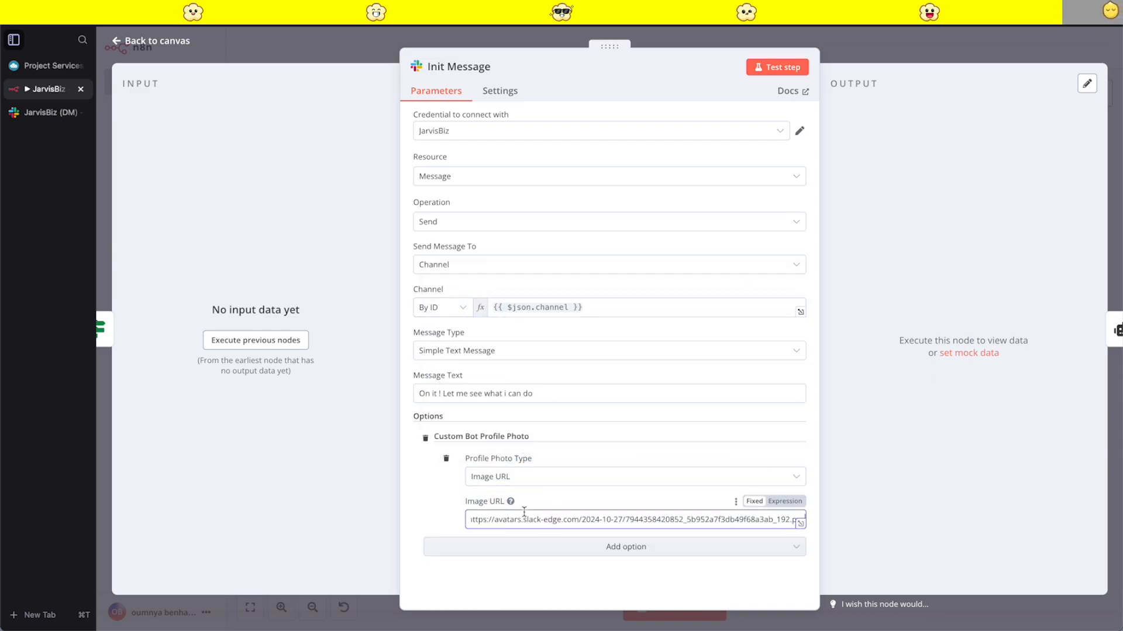
{"action": "left_click", "coordinate": [887, 51]}
{"action": "left_click", "coordinate": [1039, 51]}
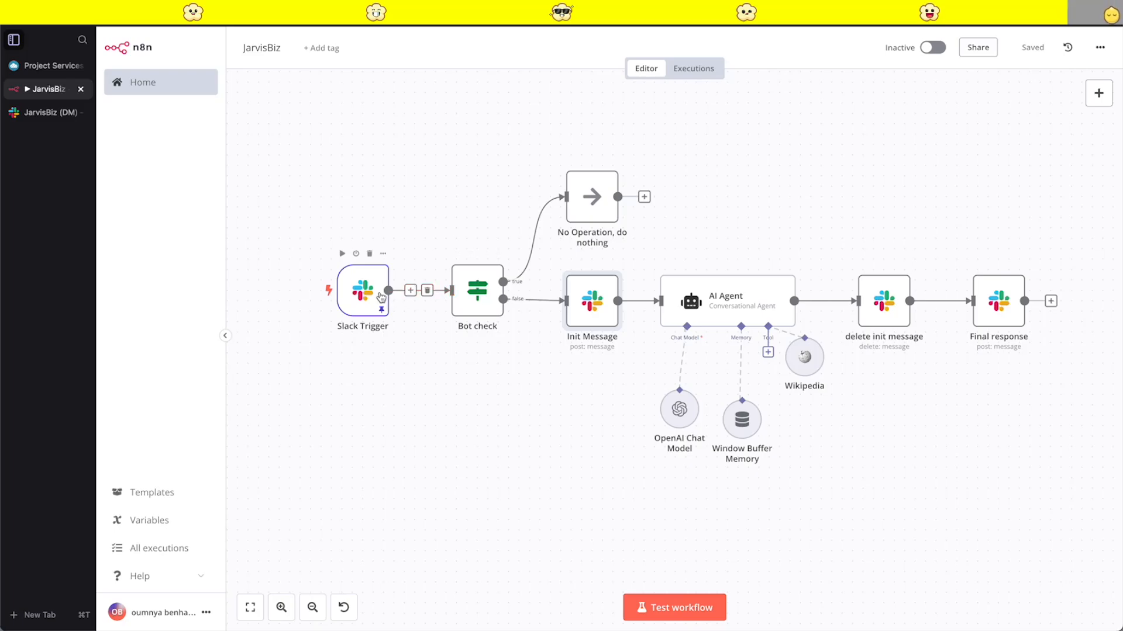
- Change the Bot check condition to test that the string {{ $json.user }} does not exist, and save the workflow
{"action": "double_click", "coordinate": [479, 293]}
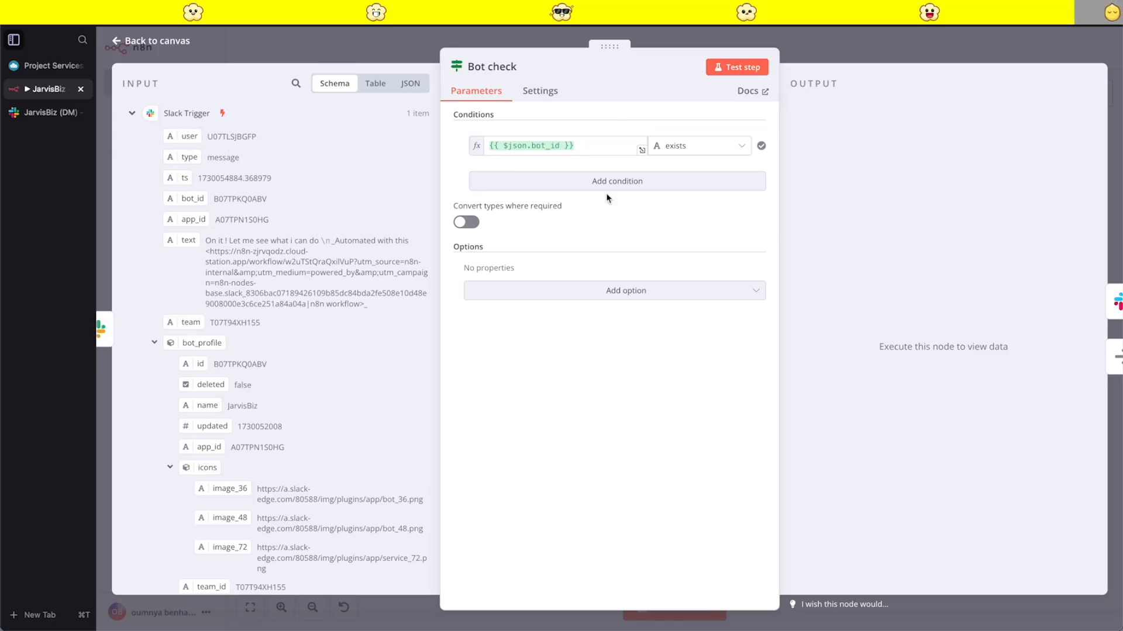
{"action": "triple_click", "coordinate": [586, 147]}
{"action": "key", "text": "BackSpace"}
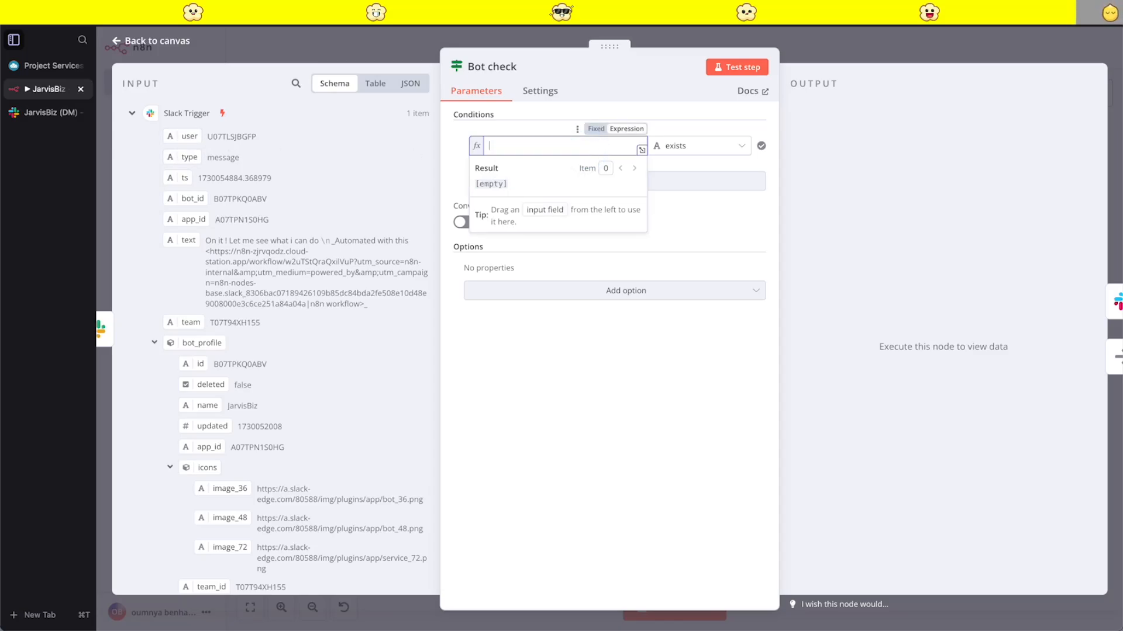
{"action": "left_click_drag", "start_coordinate": [189, 136], "coordinate": [539, 148]}
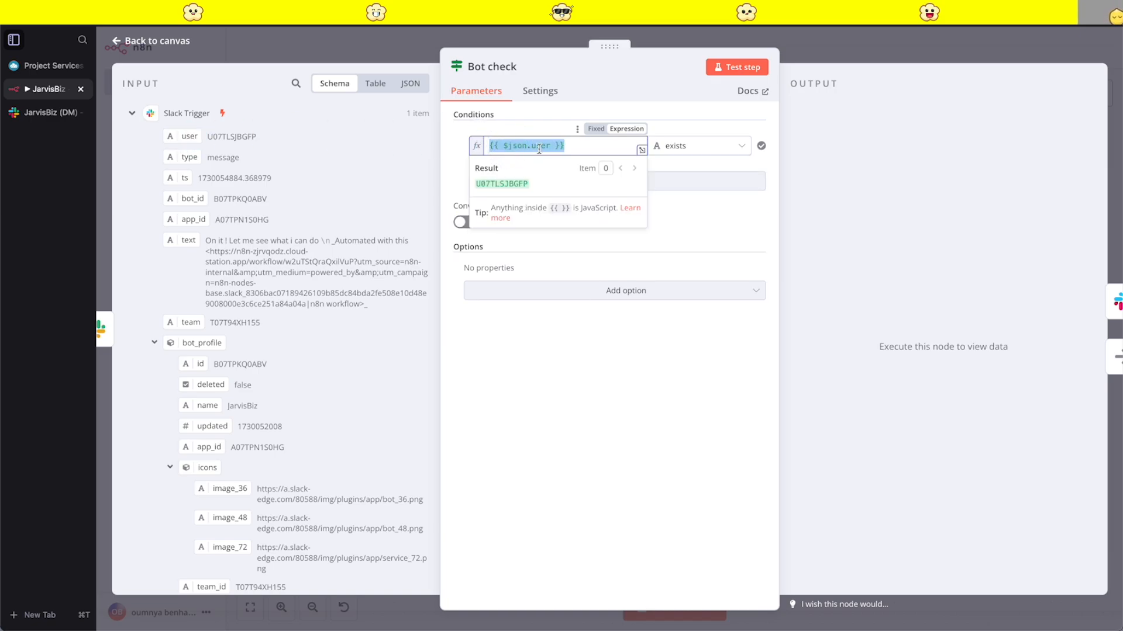
{"action": "left_click", "coordinate": [579, 146]}
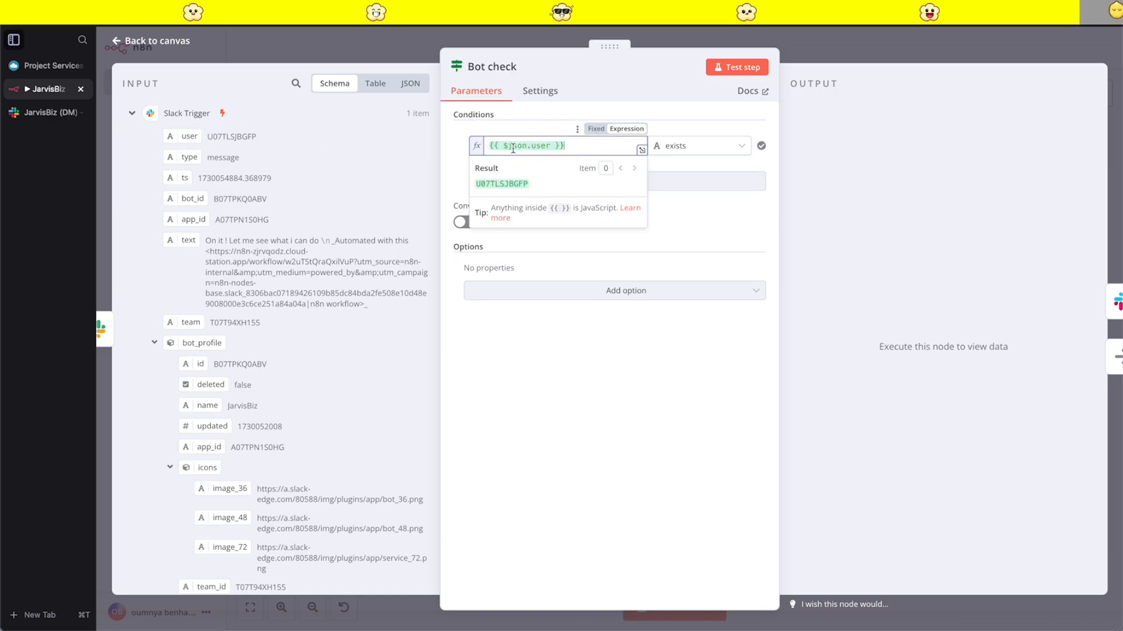
{"action": "left_click", "coordinate": [727, 147]}
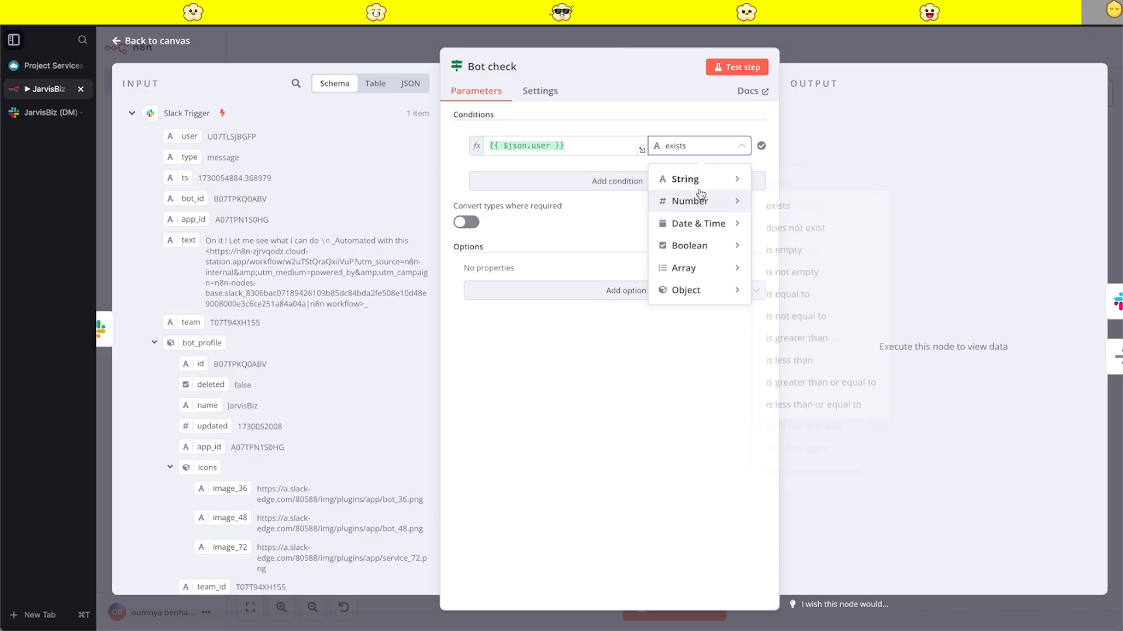
{"action": "mouse_move", "coordinate": [697, 181]}
{"action": "left_click", "coordinate": [814, 205]}
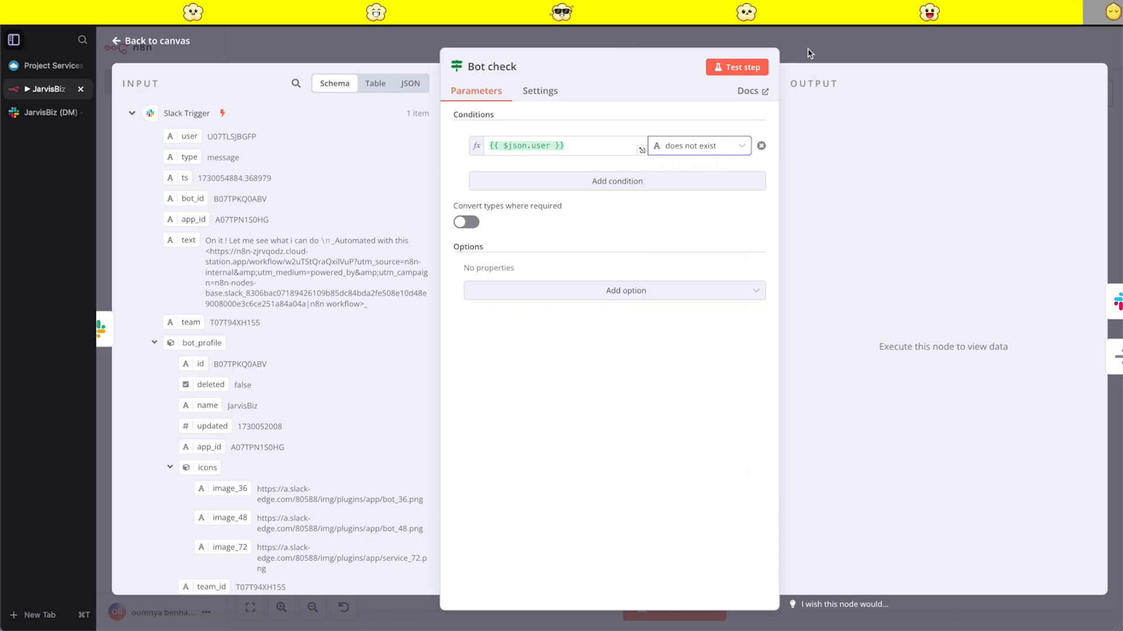
{"action": "left_click", "coordinate": [810, 53]}
{"action": "left_click", "coordinate": [1040, 51]}
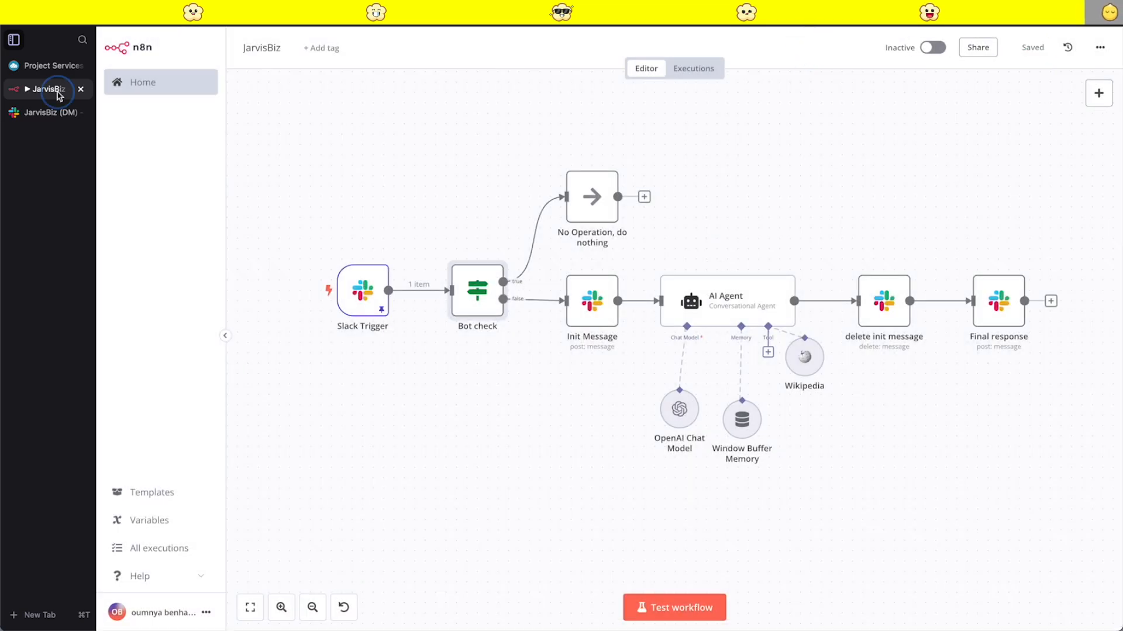
- Activate the workflow and send the message "What is AI" to JarvisBiz in Slack
{"action": "left_click", "coordinate": [928, 48]}
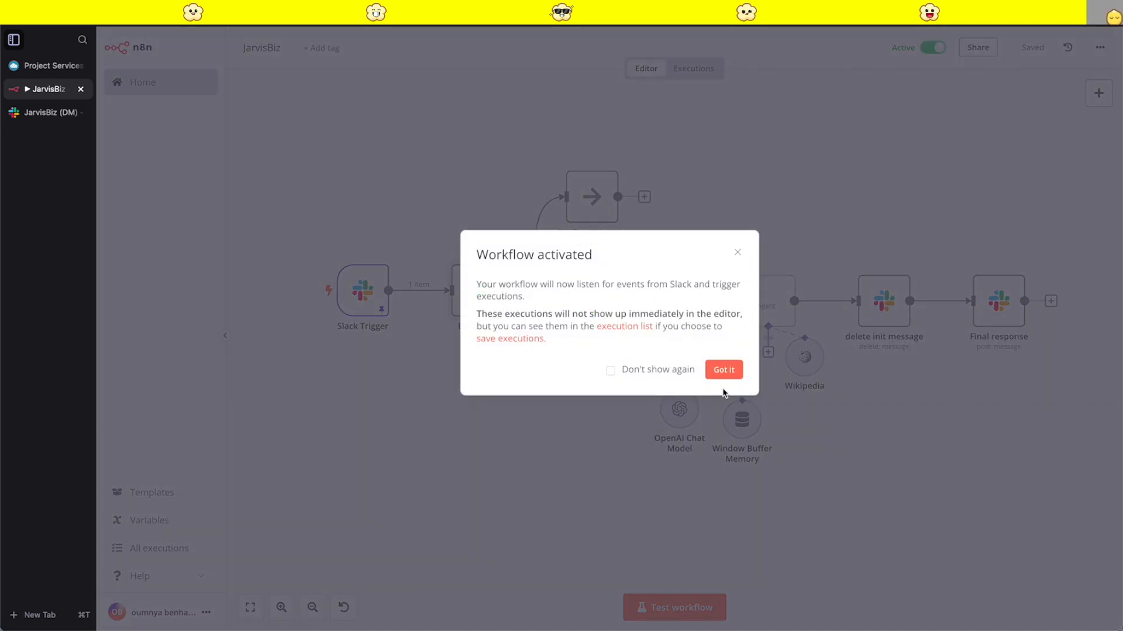
{"action": "left_click", "coordinate": [723, 372]}
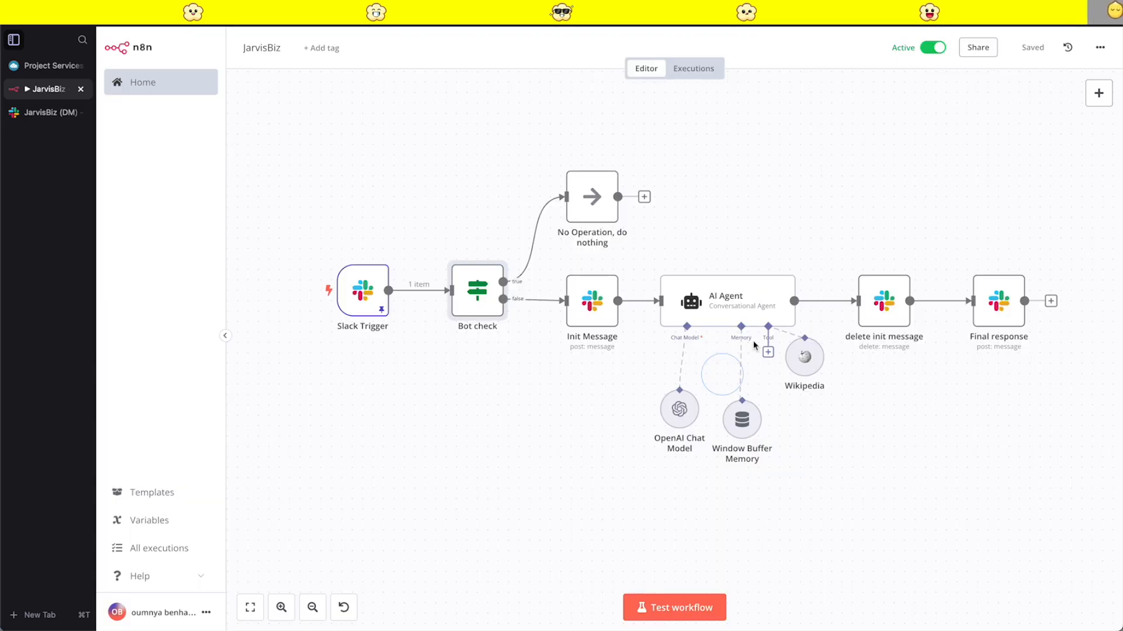
{"action": "left_click", "coordinate": [42, 115]}
{"action": "left_click", "coordinate": [456, 541]}
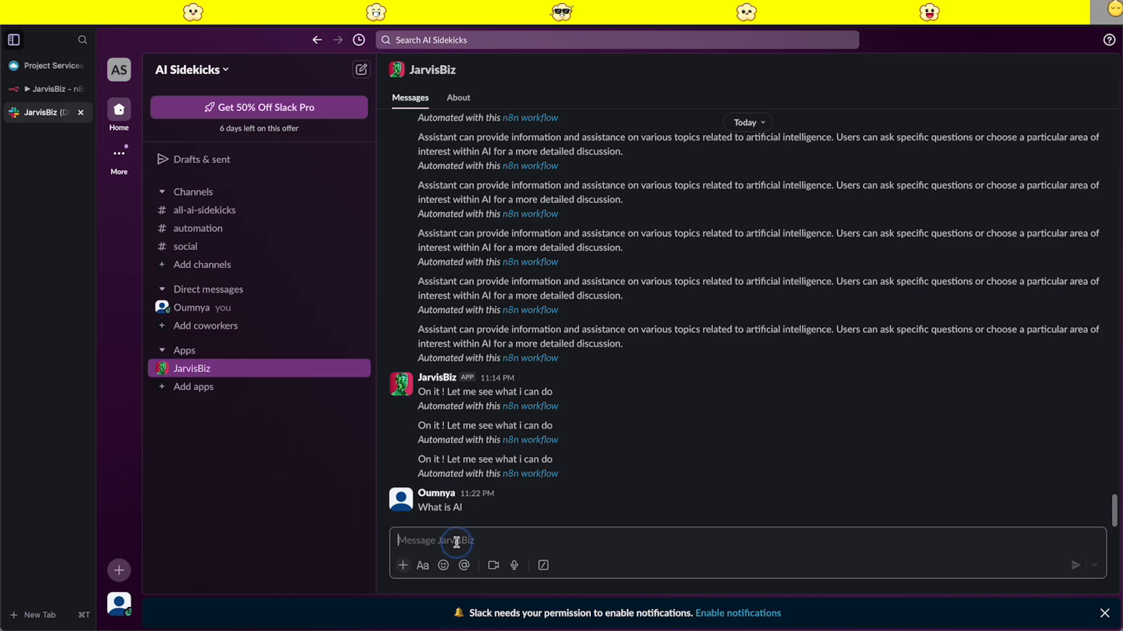
{"action": "type", "text": "What is AI"}
{"action": "key", "text": "Return"}
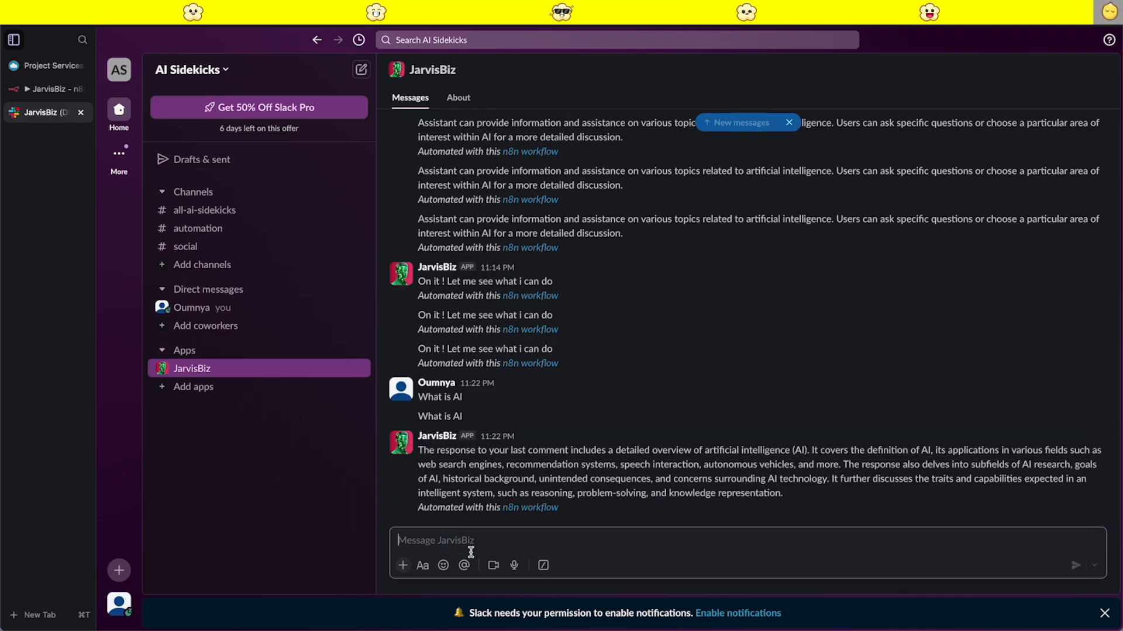
- Read JarvisBiz's reply in the Slack conversation and return to the n8n workflow canvas
{"action": "left_click", "coordinate": [797, 503]}
{"action": "left_click_drag", "start_coordinate": [796, 503], "coordinate": [425, 460]}
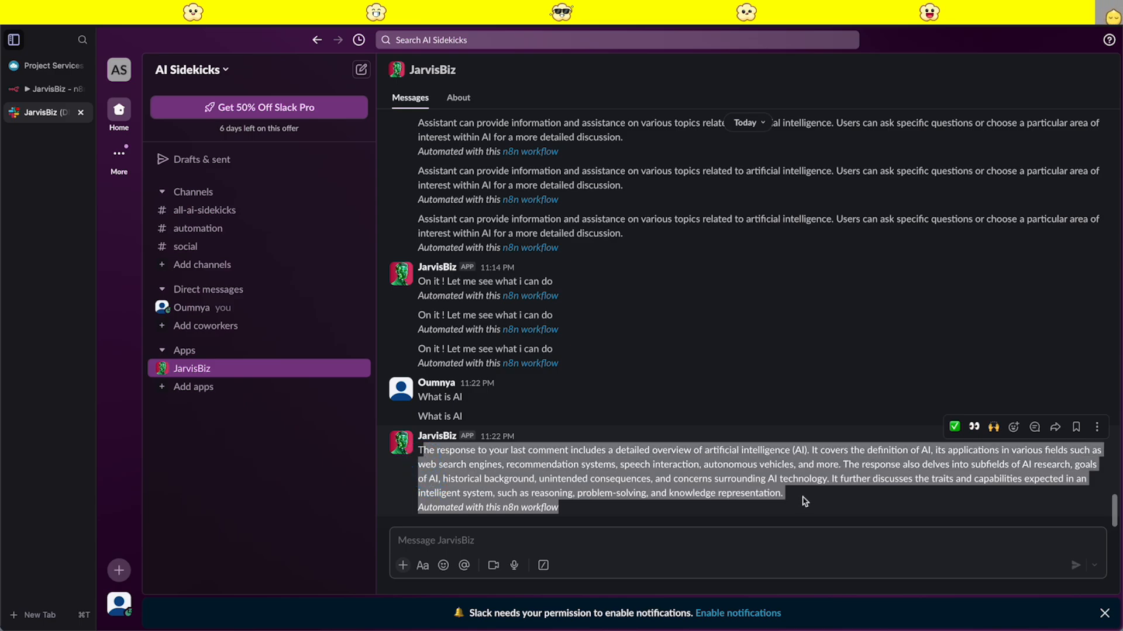
{"action": "left_click", "coordinate": [755, 516]}
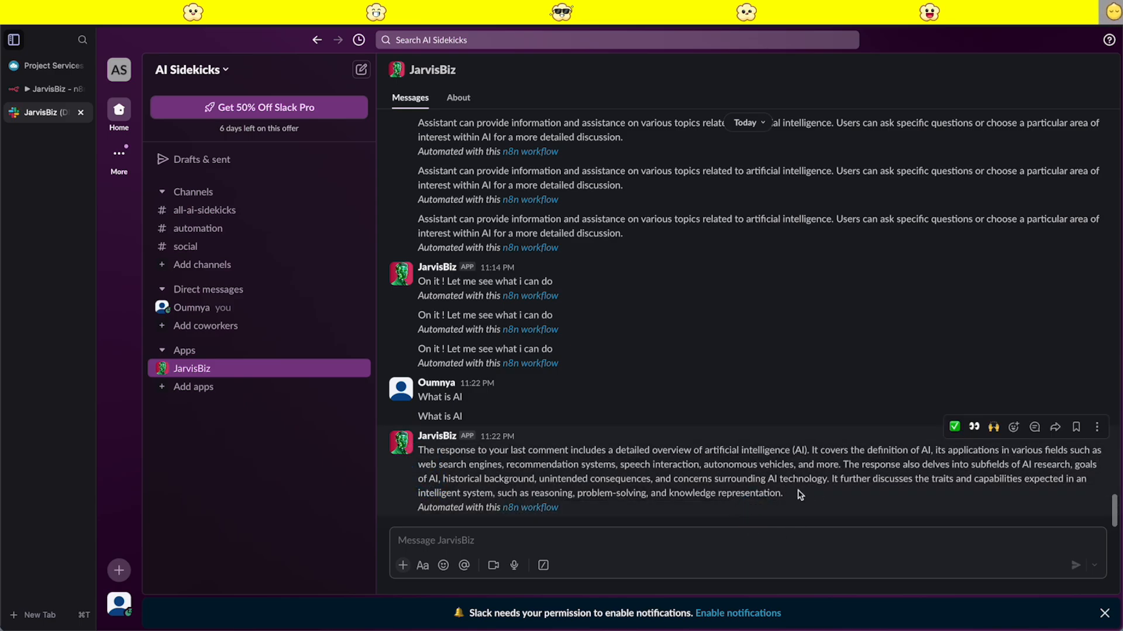
{"action": "left_click_drag", "start_coordinate": [798, 494], "coordinate": [469, 493]}
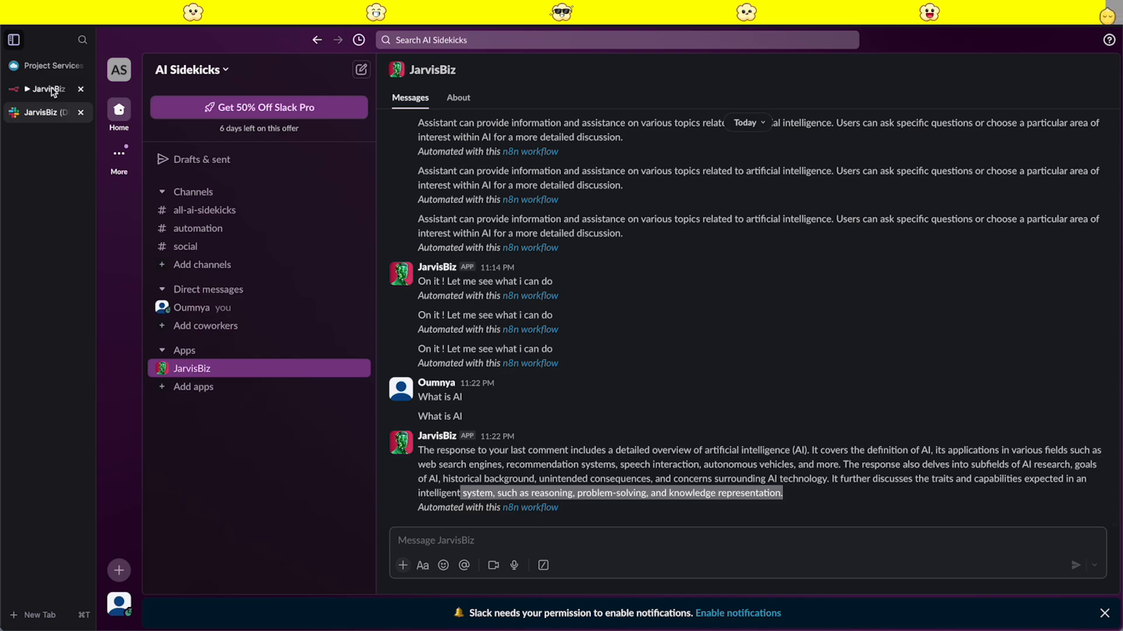
{"action": "left_click", "coordinate": [53, 89]}
{"action": "scroll", "coordinate": [814, 216], "scroll_direction": "down", "scroll_amount": 2}
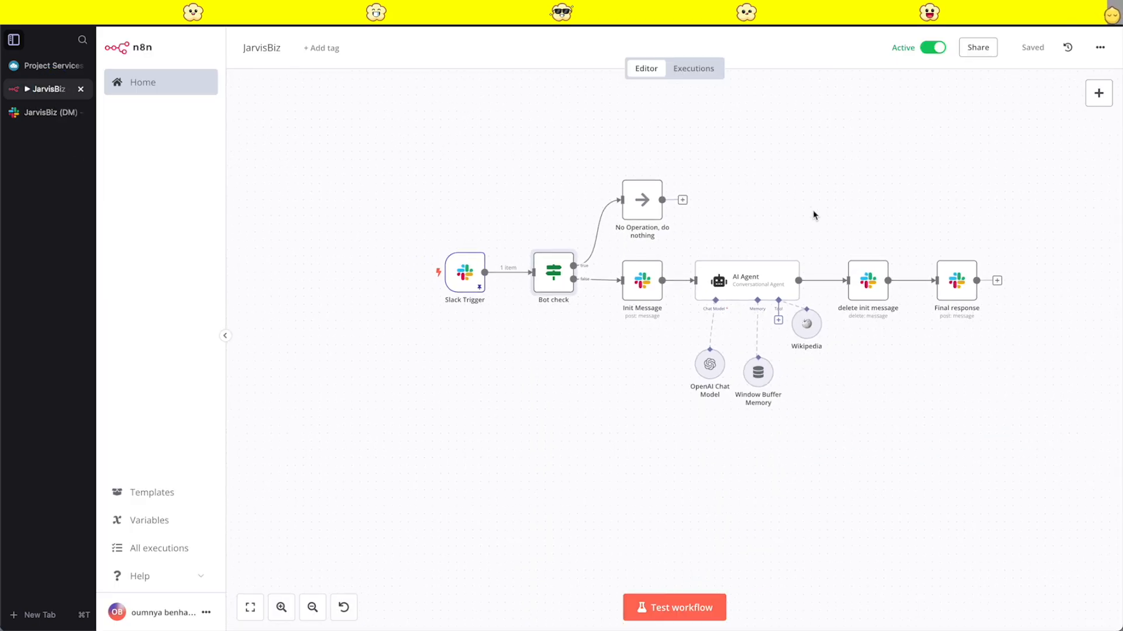